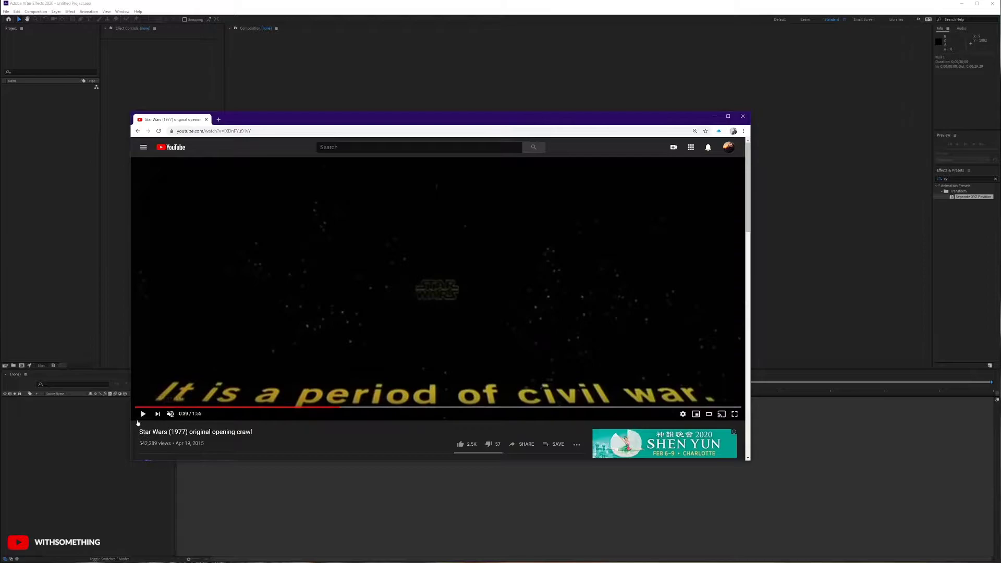
Play a few seconds of the Star Wars (1977) opening crawl video for reference and clear the browser off the workspace
click(143, 413)
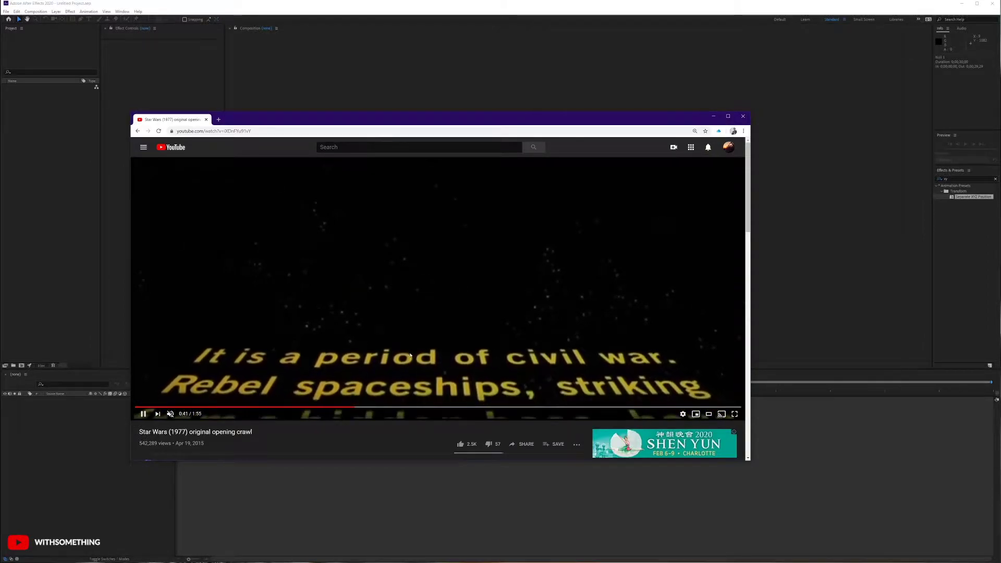
click(143, 413)
drag(484, 119, 1000, 204)
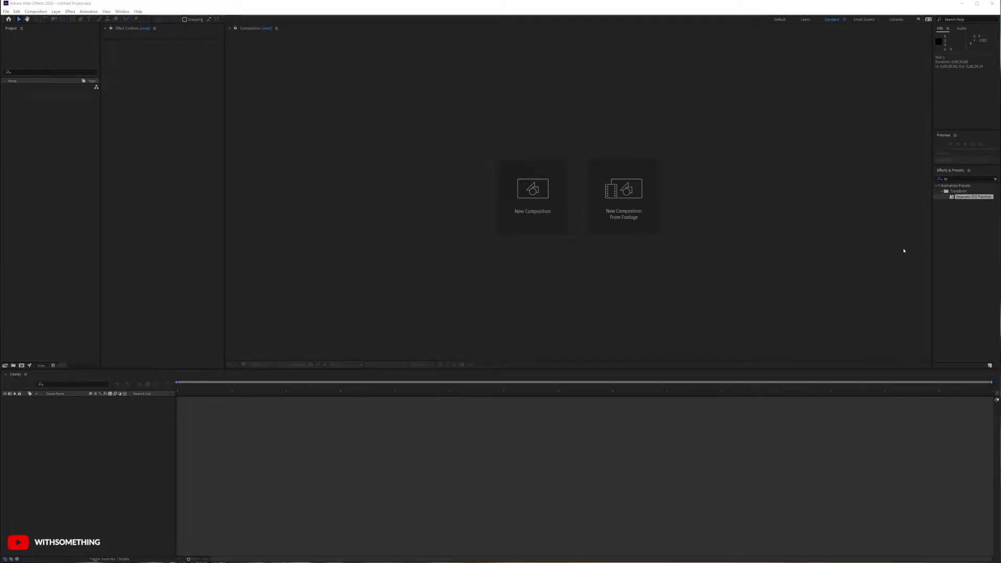
Import the three reference images, including Capture.PNG, from the Downloads folder into the project
double_click(42, 130)
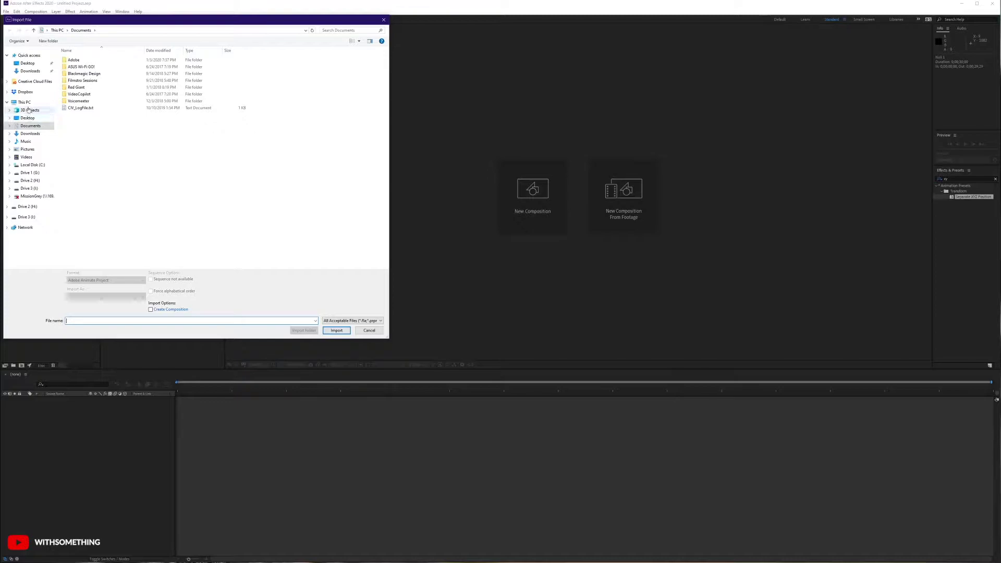
click(29, 72)
drag(108, 103, 77, 71)
key(Return)
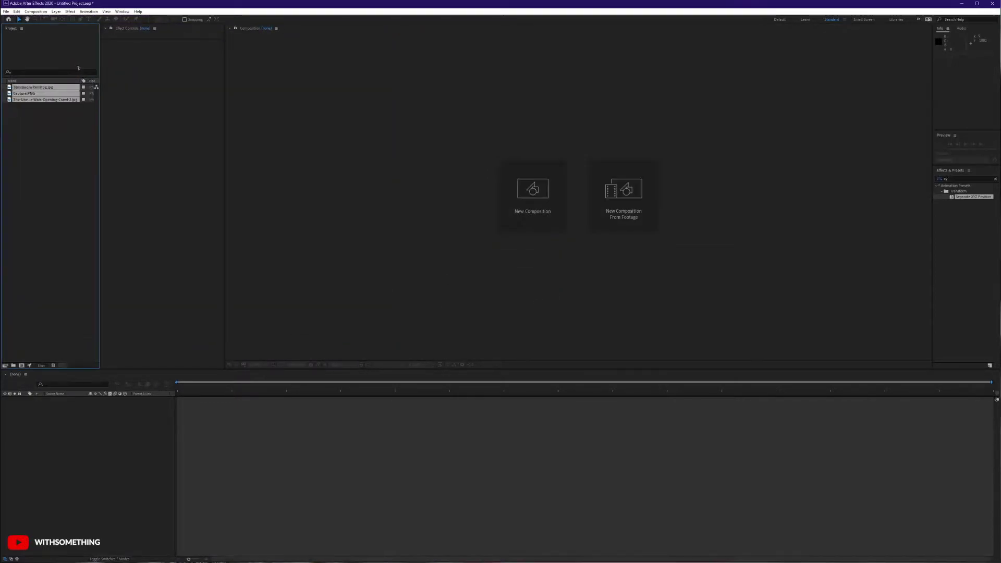
click(40, 130)
View each imported reference image to examine the crawl's perspective and how the original was filmed
double_click(35, 87)
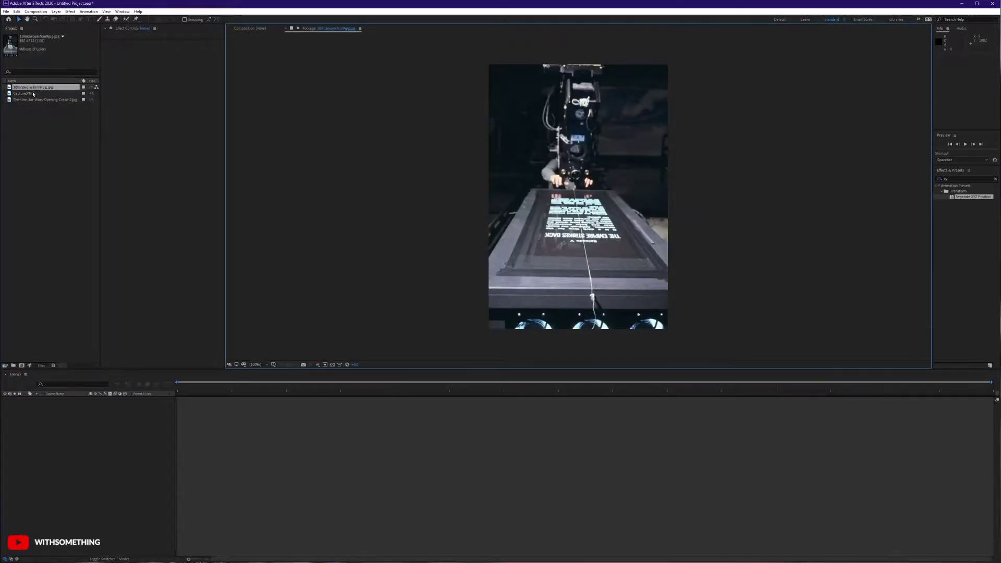
double_click(30, 94)
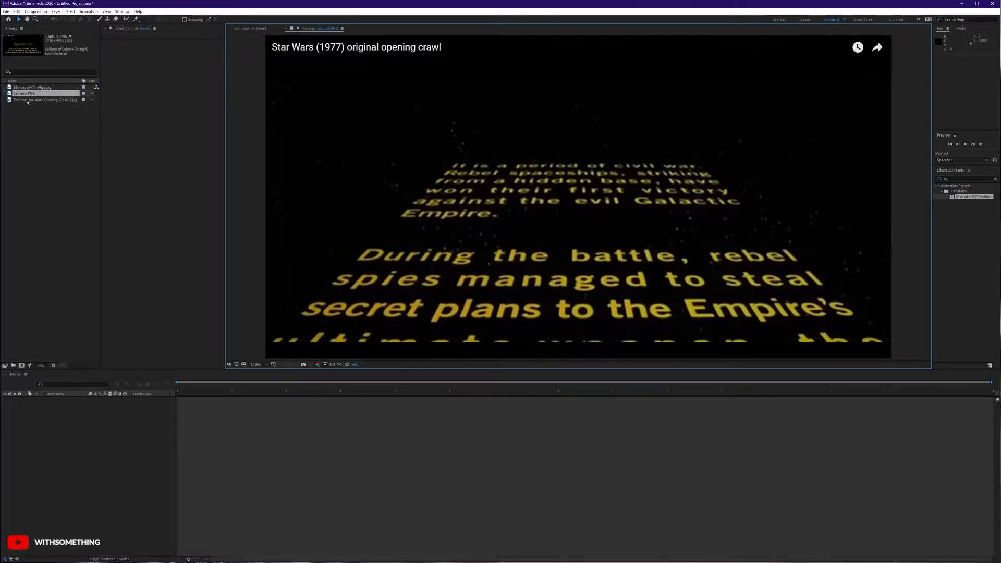
double_click(28, 100)
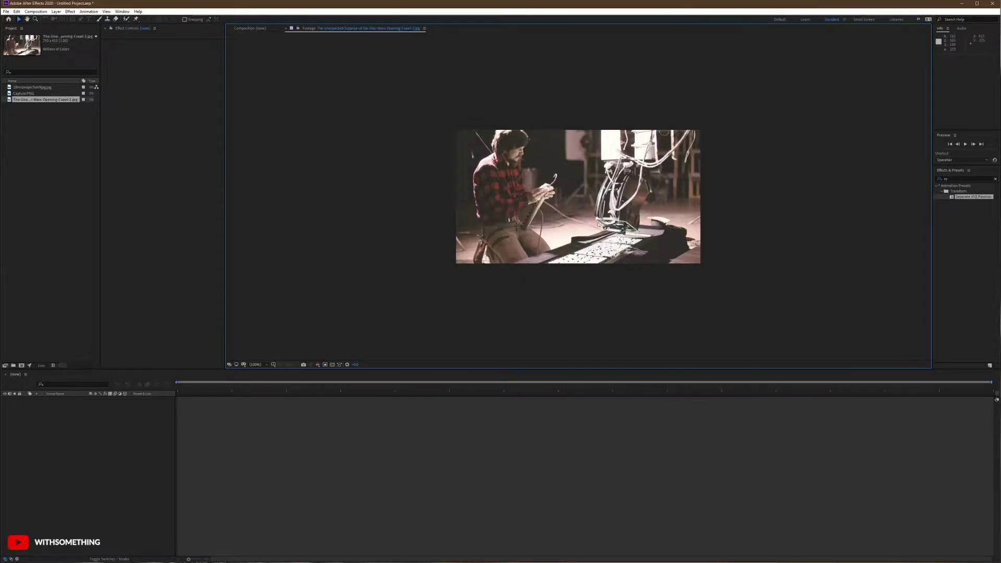
Create a new composition using the UHD 4K 23.976 preset
click(70, 158)
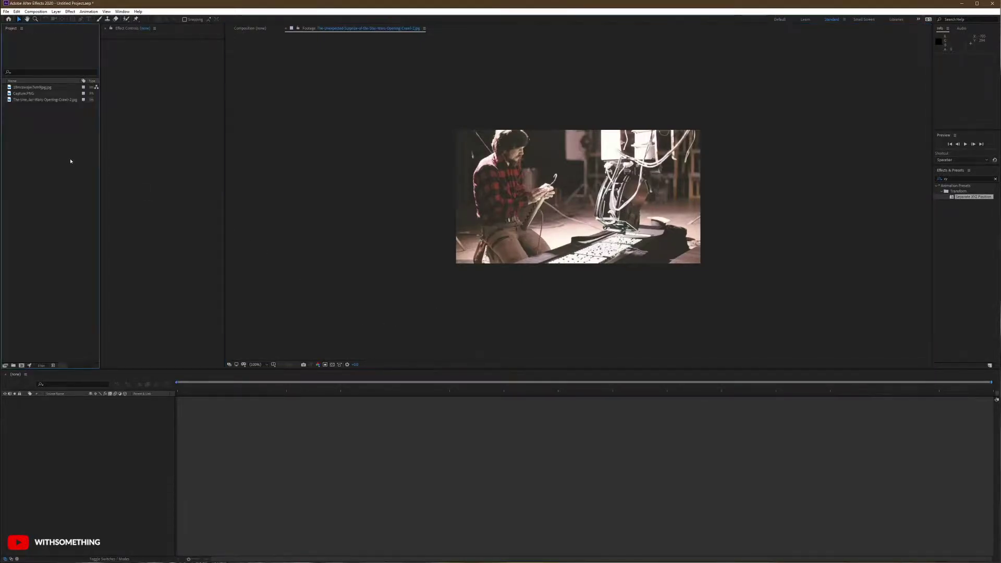
right_click(57, 148)
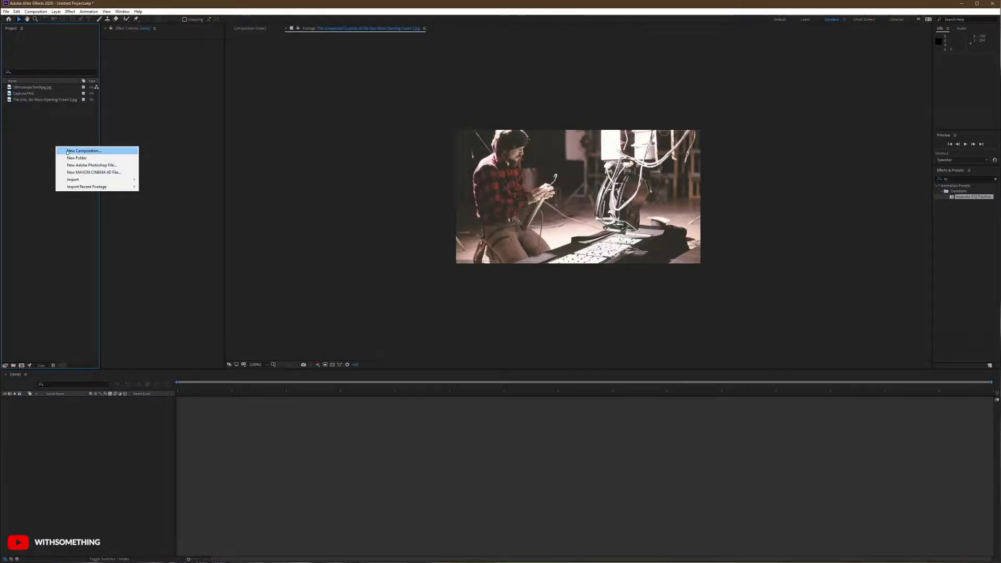
click(67, 151)
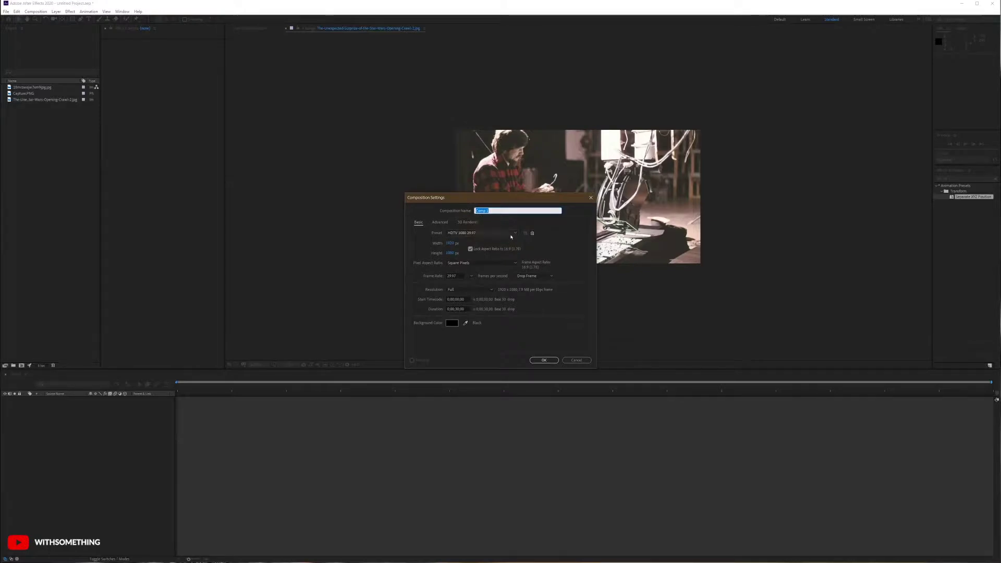
click(513, 234)
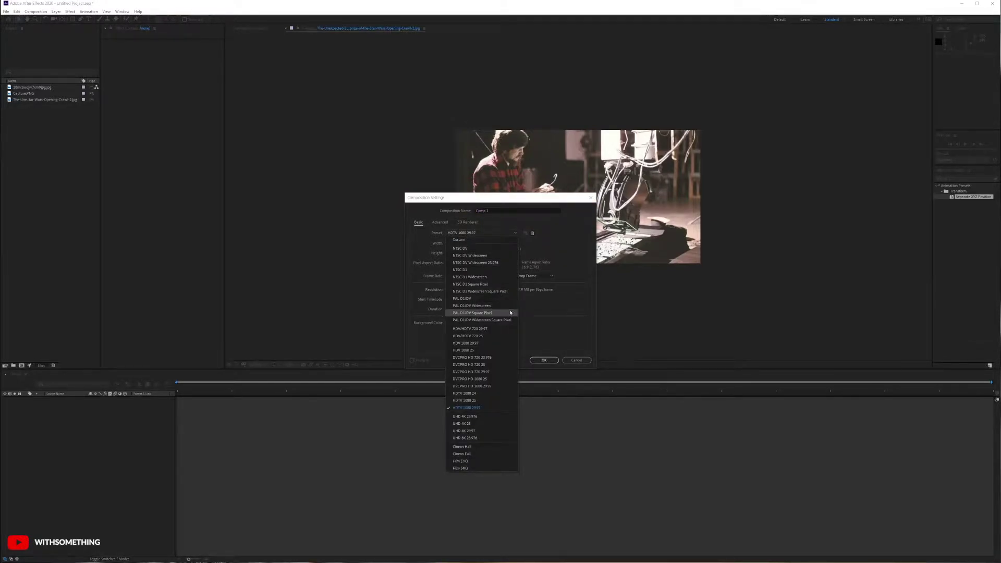
click(487, 417)
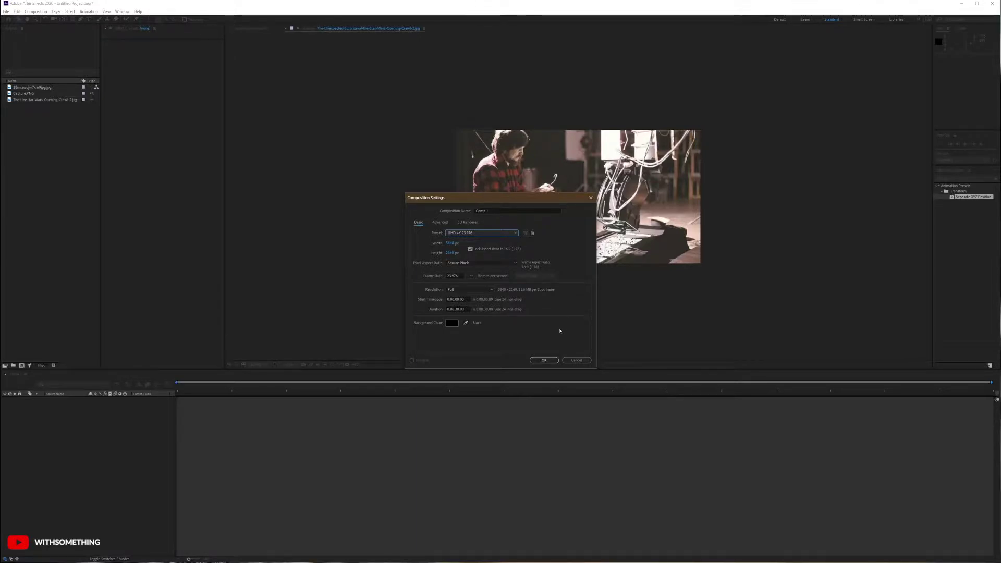
click(543, 360)
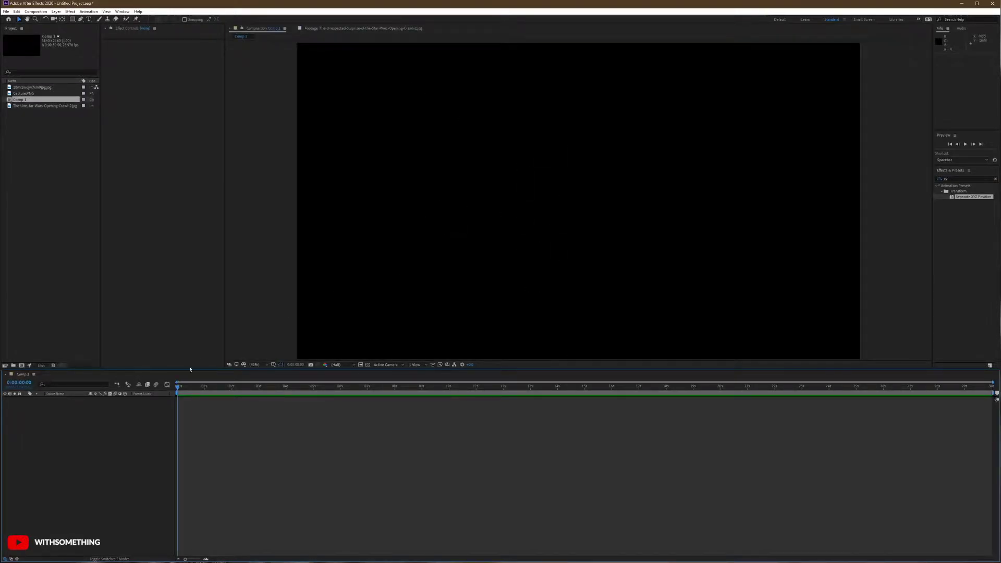
Create a text layer, paste the copied Star Wars crawl text into it and move it near the composition's centre
right_click(133, 432)
mouse_move(180, 435)
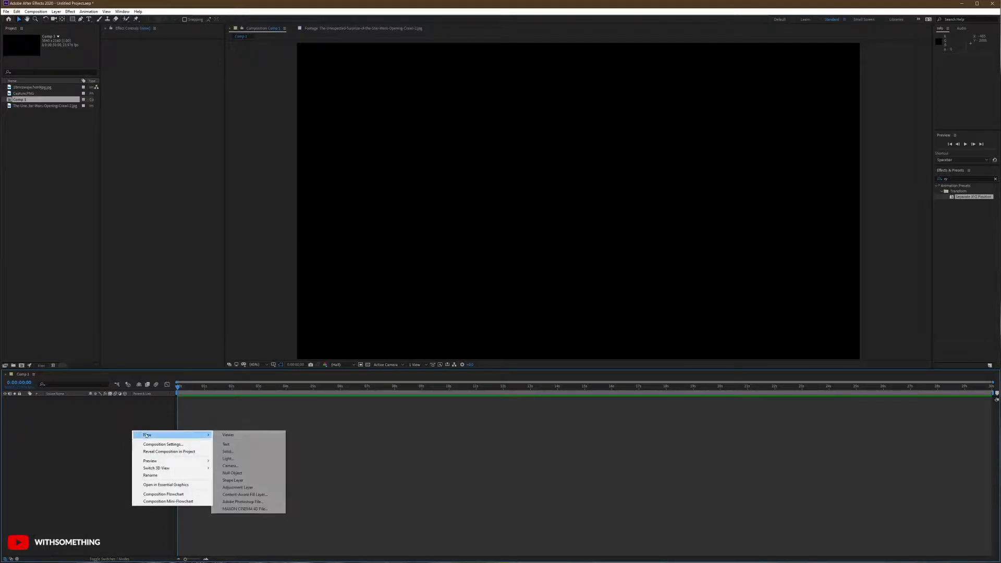
click(227, 444)
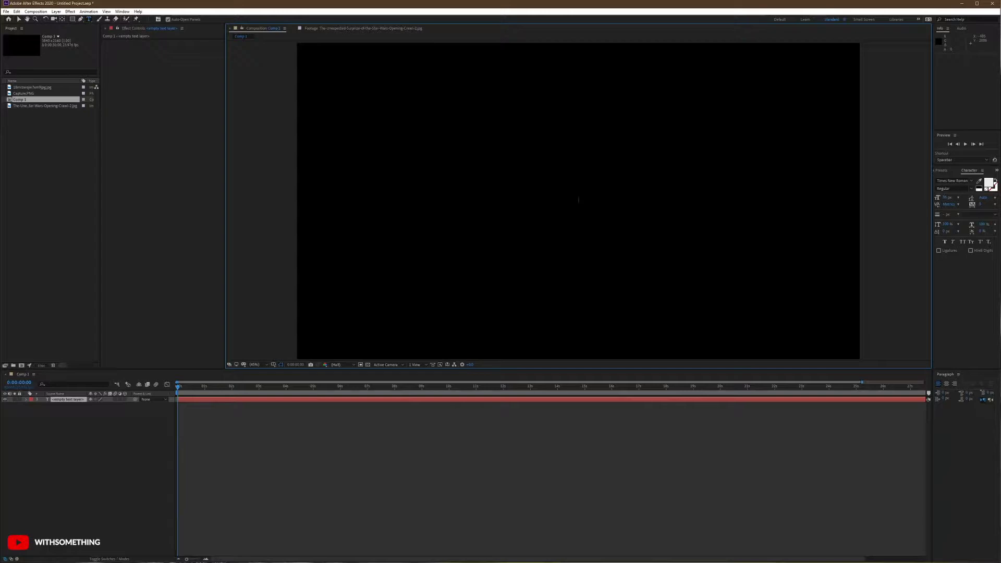
key(alt+Tab)
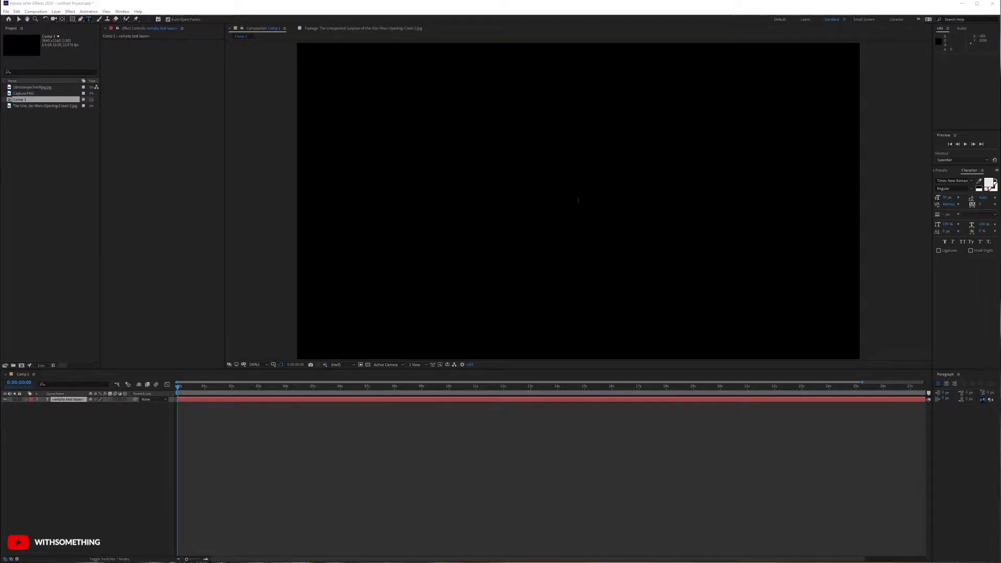
click(577, 196)
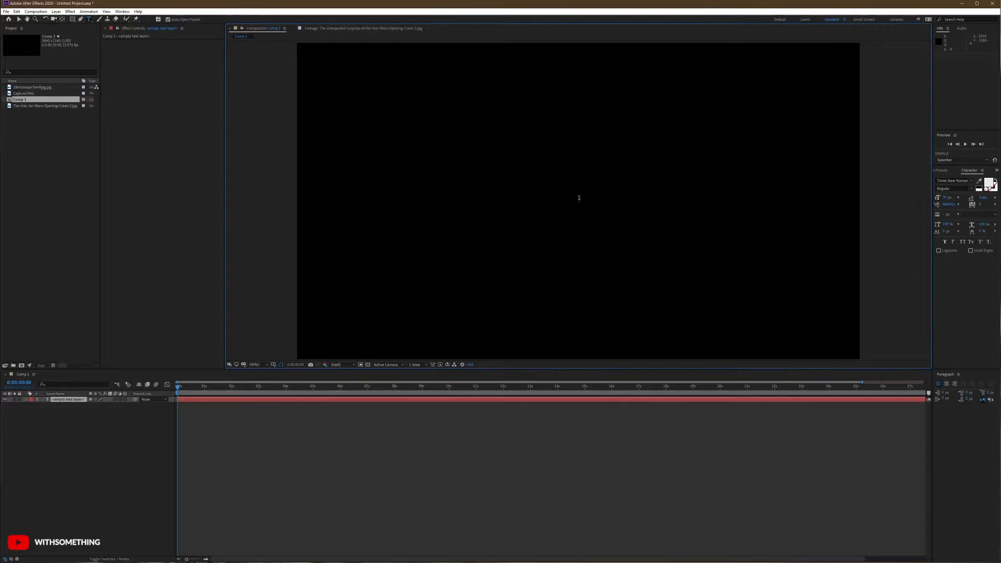
right_click(579, 197)
click(594, 227)
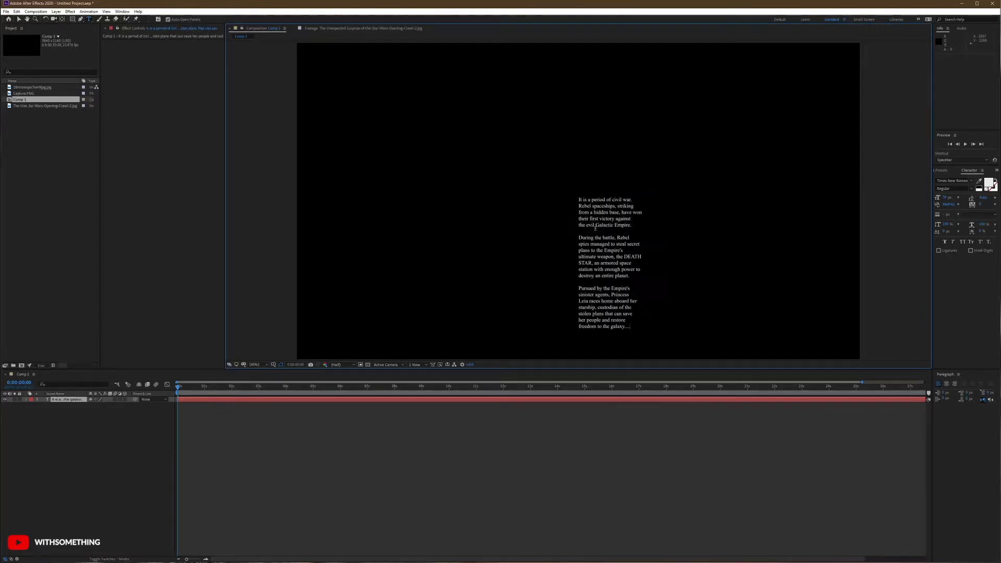
click(18, 18)
drag(610, 246, 600, 190)
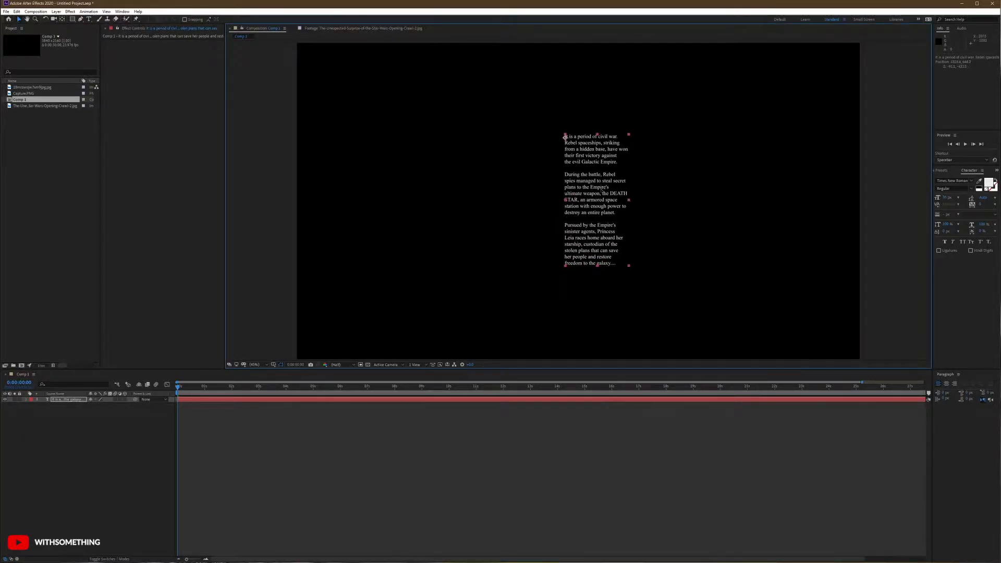
Place Capture.PNG beneath the text layer, fit it to the composition width and lock its layer
click(27, 94)
drag(27, 93, 98, 413)
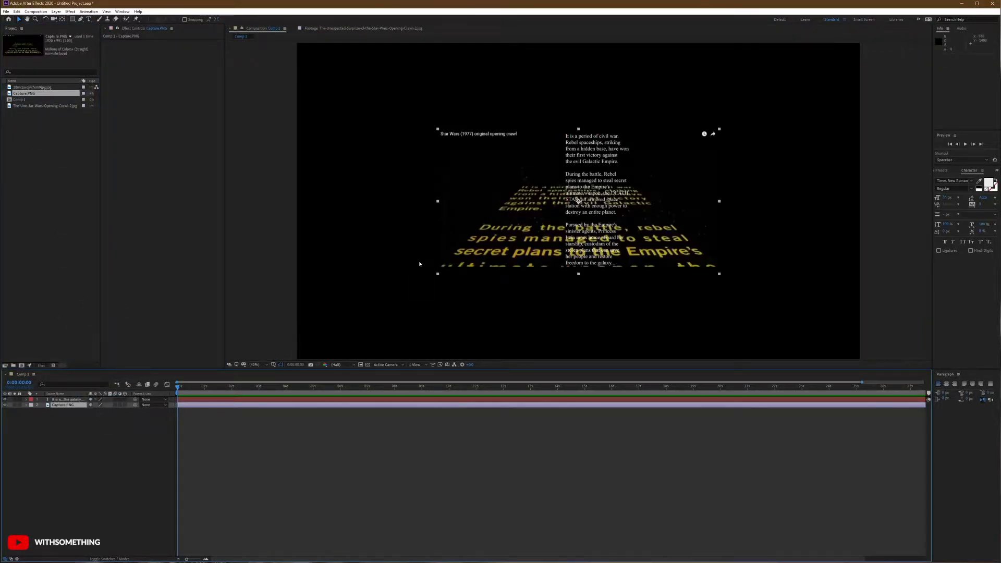
drag(474, 235, 420, 222)
right_click(424, 217)
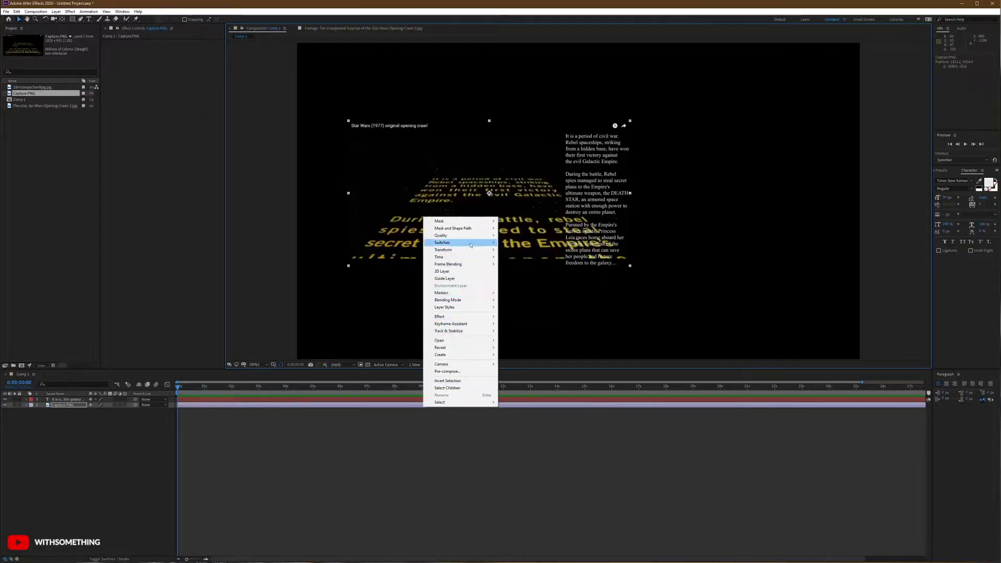
mouse_move(474, 252)
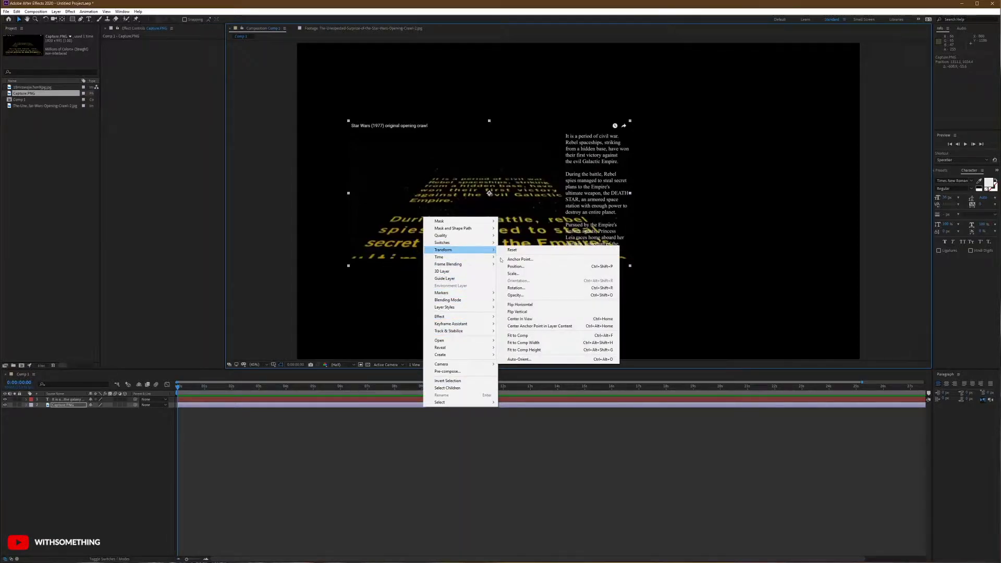
click(535, 343)
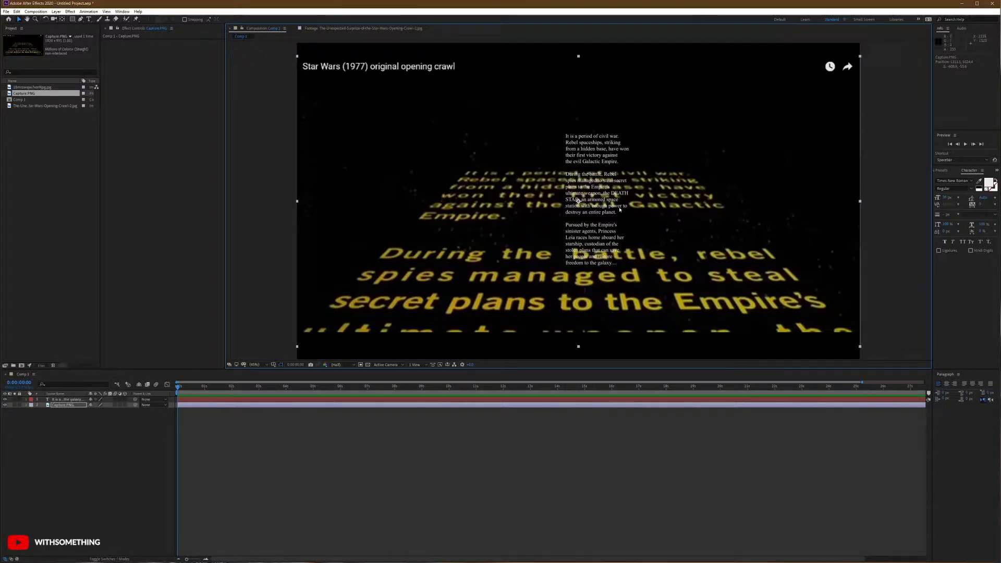
click(19, 405)
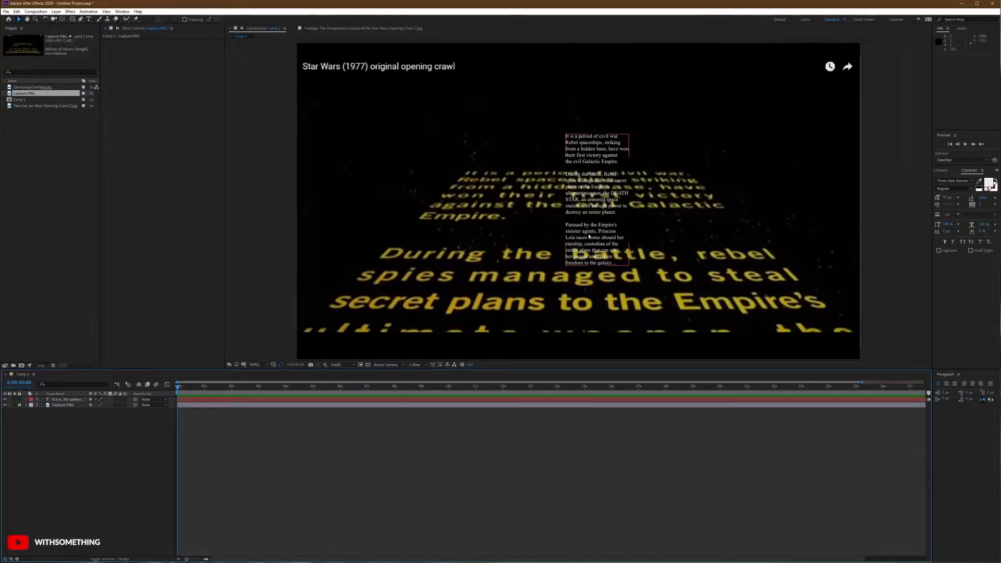
Shift the crawl text slightly over the reference image and widen the Character panel
drag(589, 237, 570, 234)
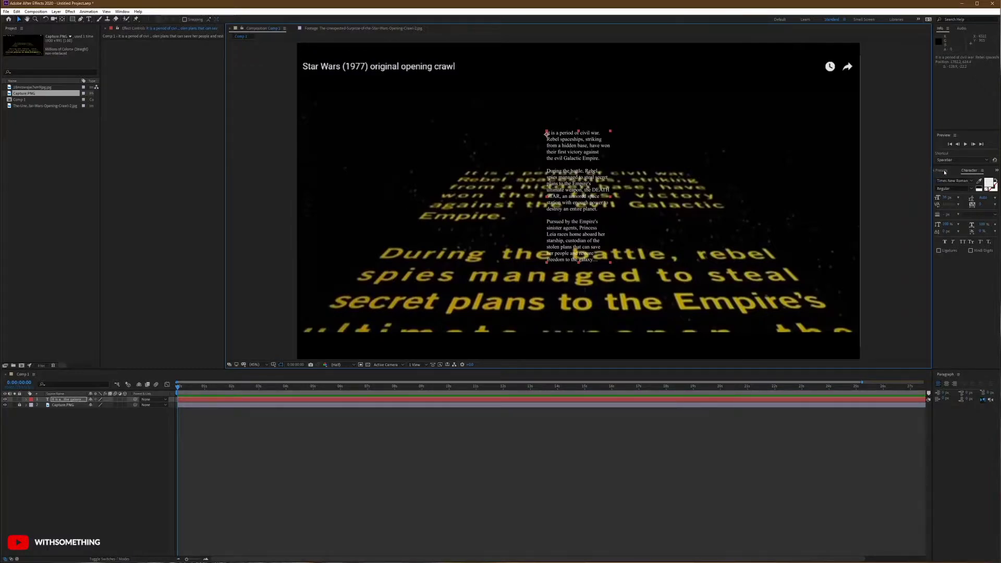
drag(932, 179, 871, 180)
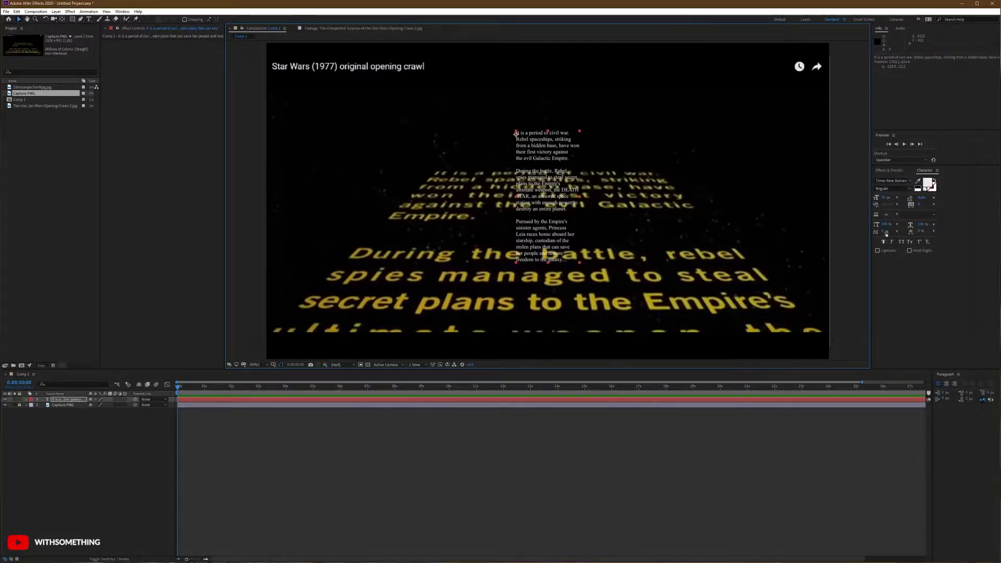
click(122, 12)
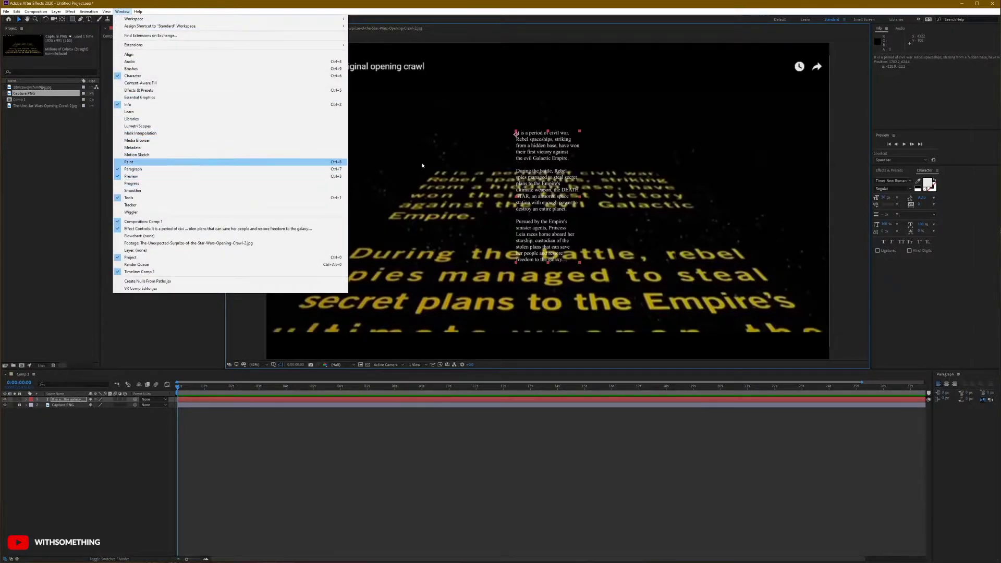
click(322, 162)
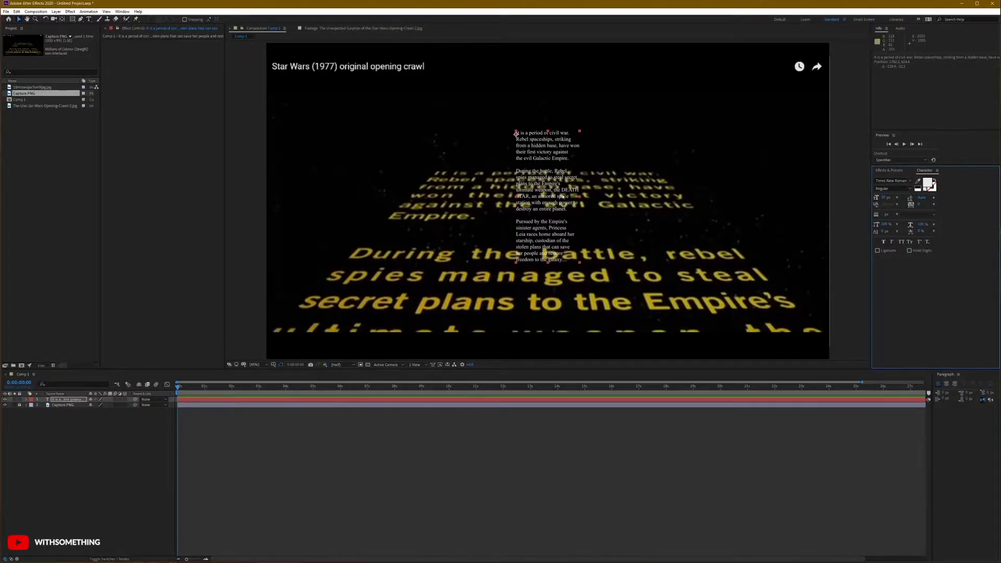
Try to apply paragraph justification to all of the crawl text in the existing text layer
double_click(559, 195)
key(ctrl+c)
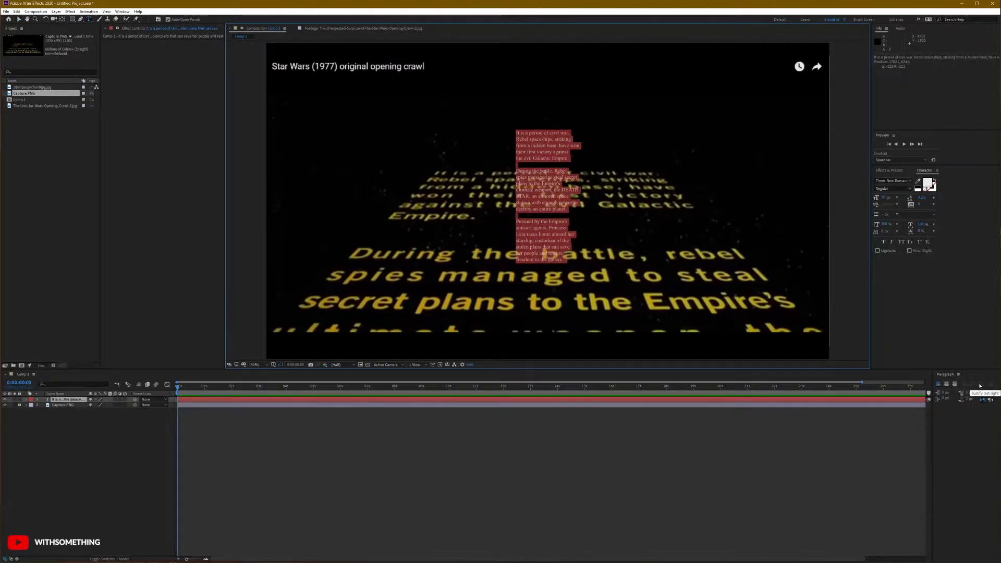
click(983, 386)
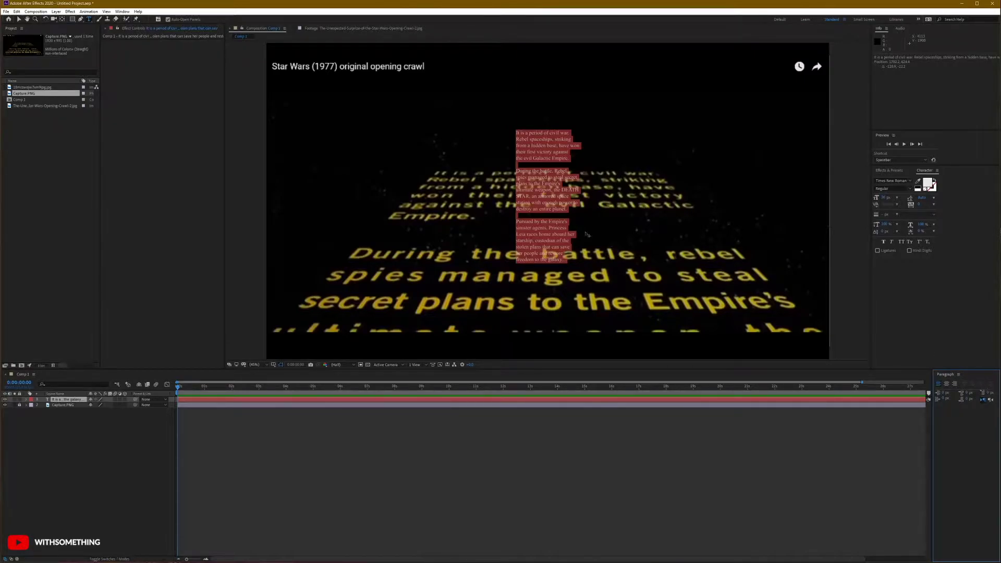
click(19, 19)
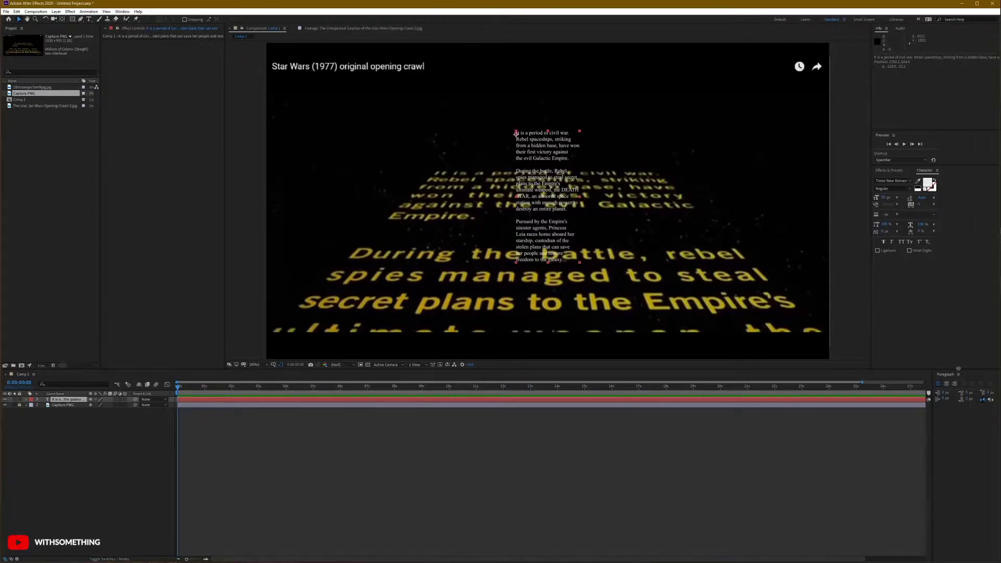
Replace the crawl text layer with a paragraph text box over the reference image, paste the crawl text and select all of it
key(Delete)
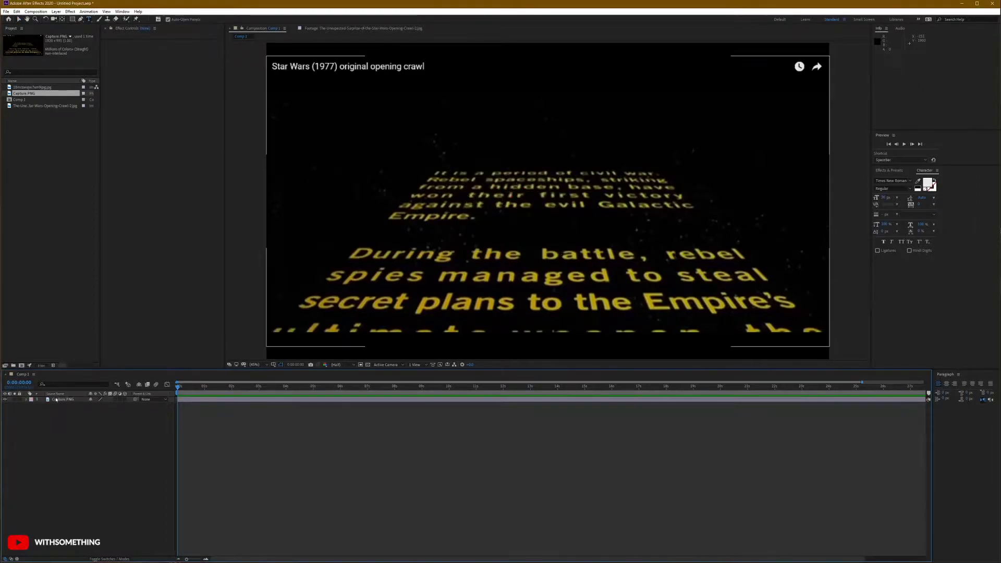
click(101, 449)
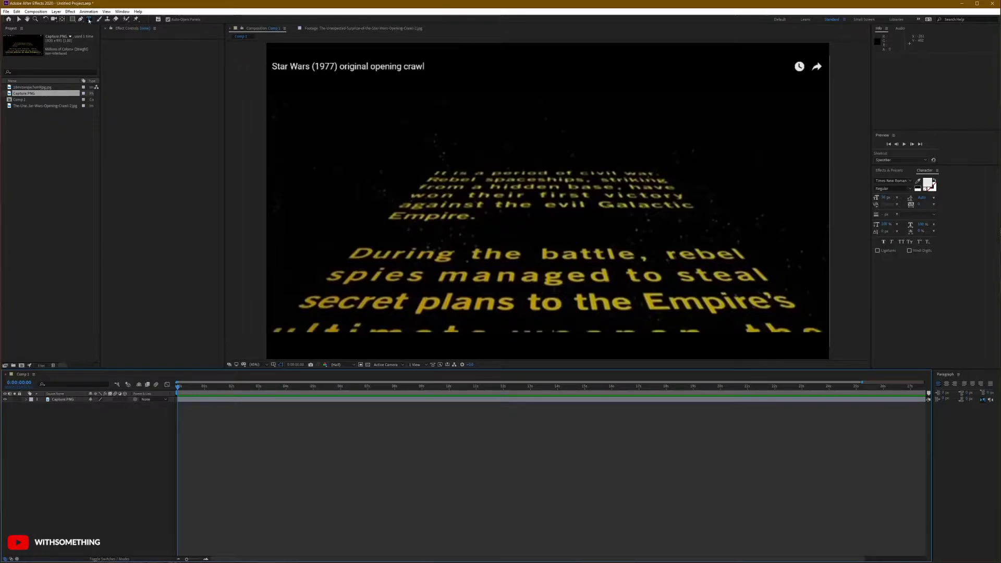
drag(496, 179, 603, 313)
right_click(530, 178)
click(547, 205)
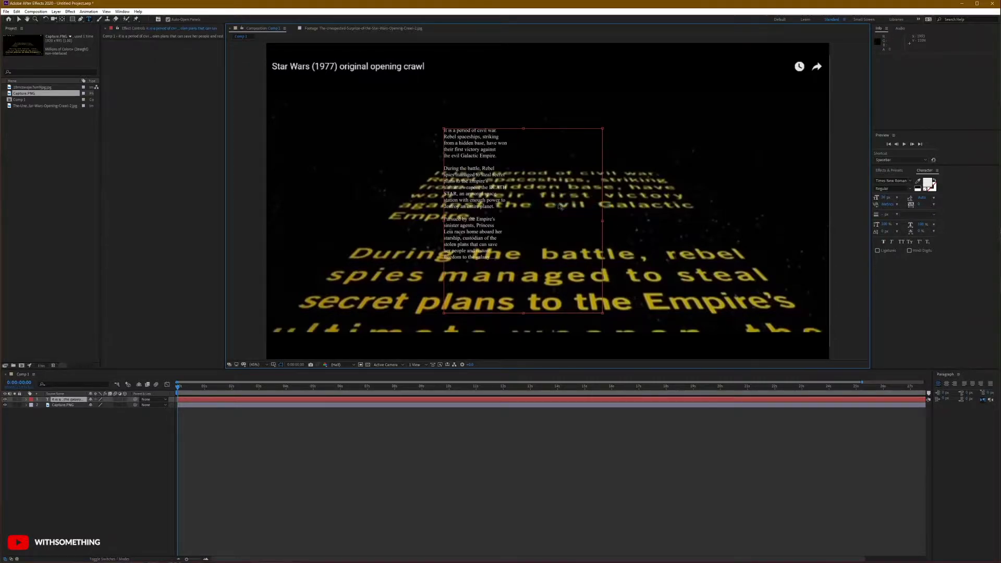
key(ctrl+a)
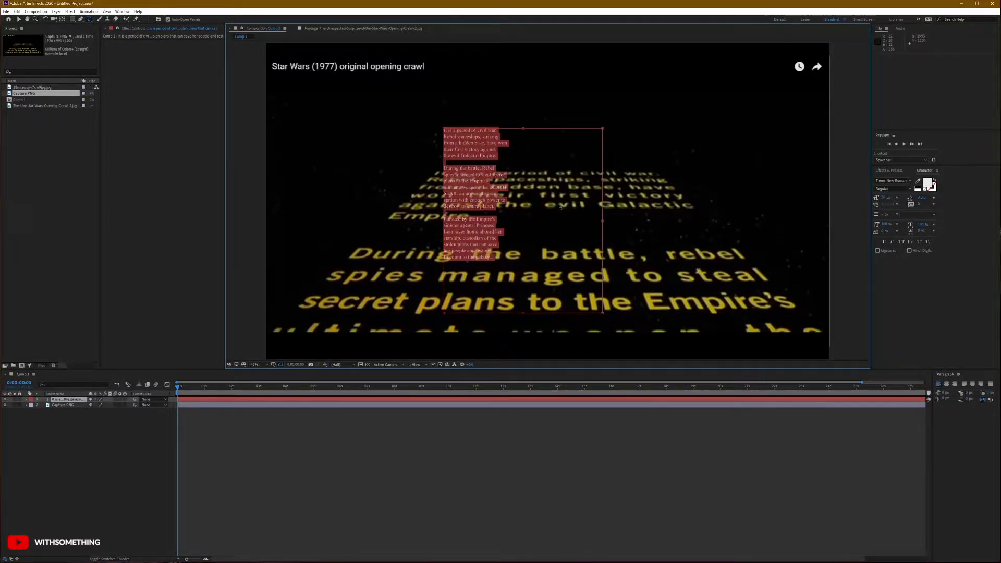
Justify the selected crawl text with each paragraph's last line aligned left, and narrow the text box from its right side
click(981, 384)
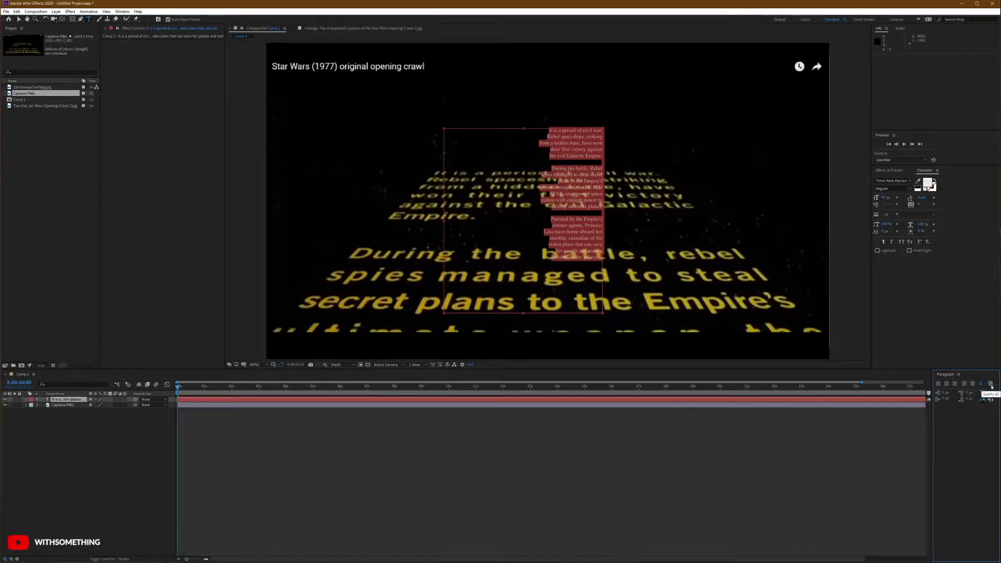
click(991, 385)
click(981, 384)
click(965, 384)
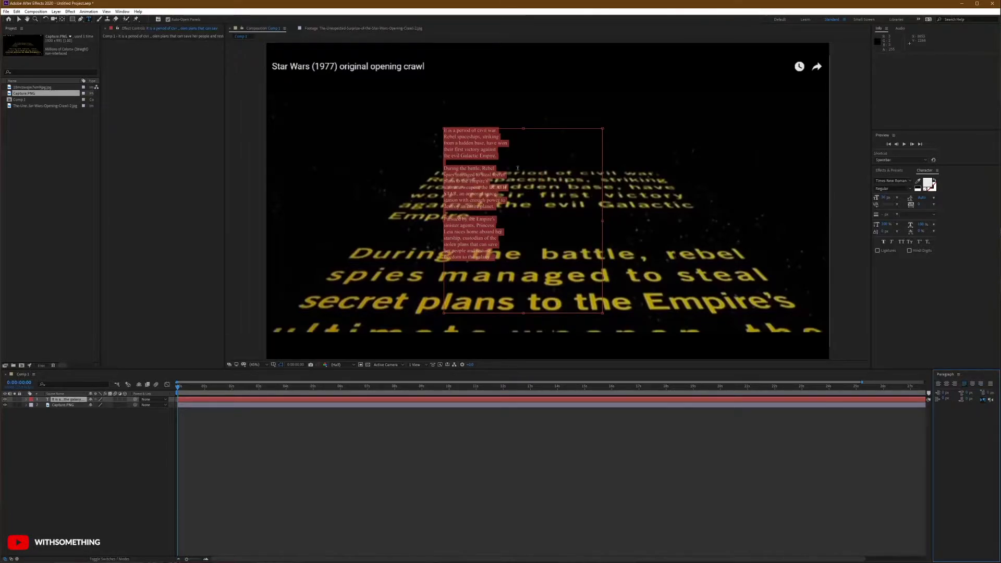
drag(593, 220, 572, 228)
click(485, 142)
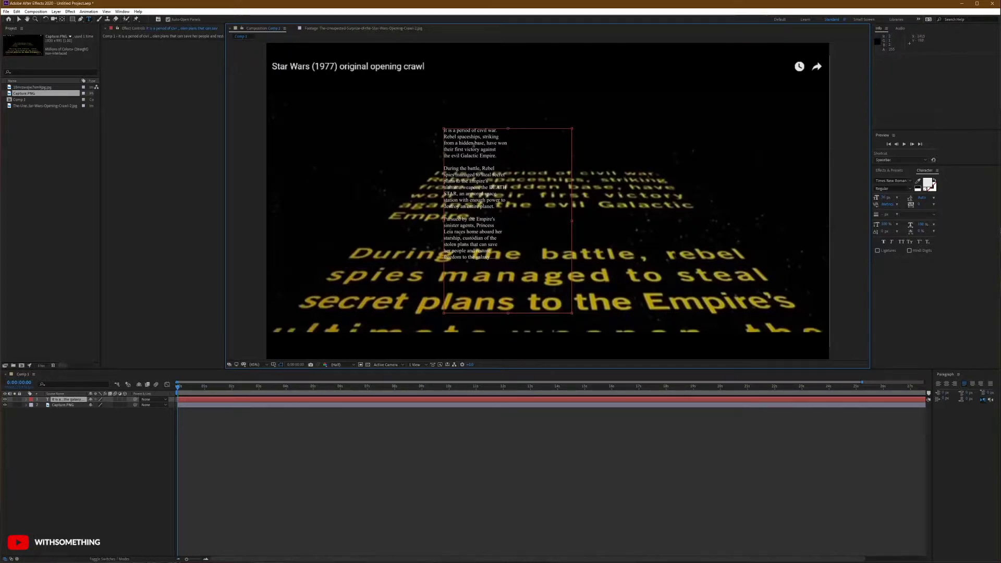
Remove the line breaks inside each of the three crawl paragraphs so the text fills the box, and keep the reference image visible
click(498, 130)
key(Delete)
click(554, 131)
key(Delete)
click(554, 136)
key(Delete)
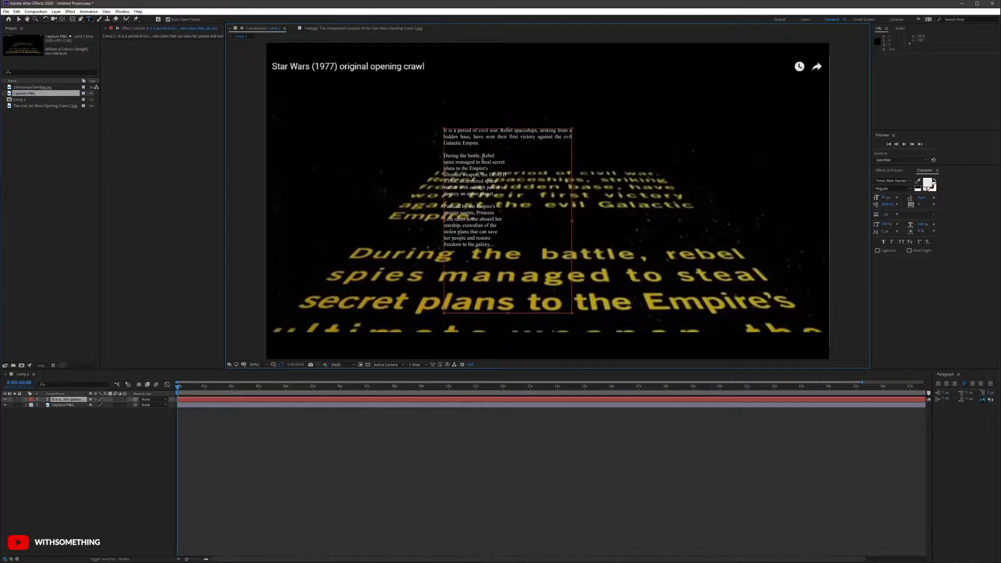
key(Delete)
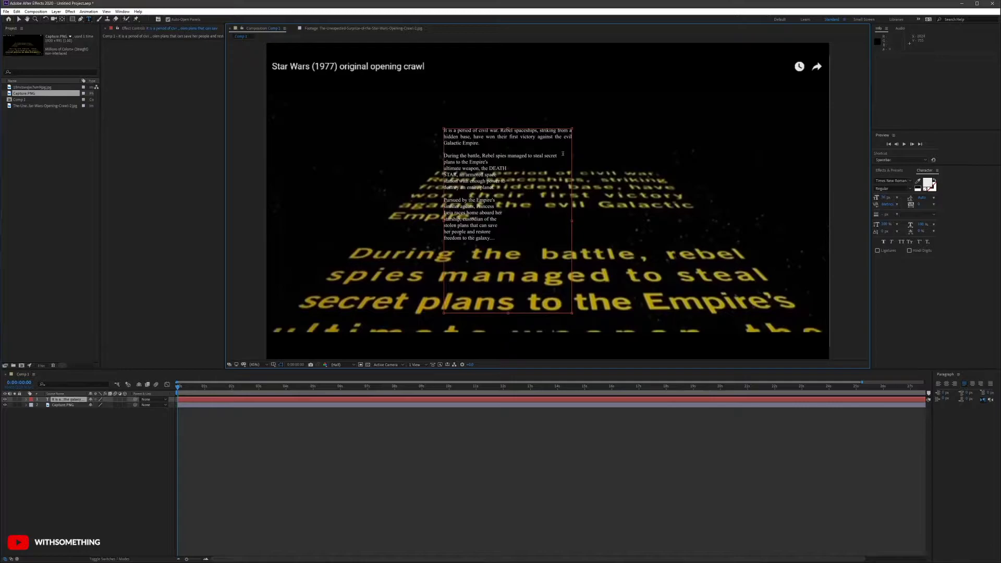
key(Delete)
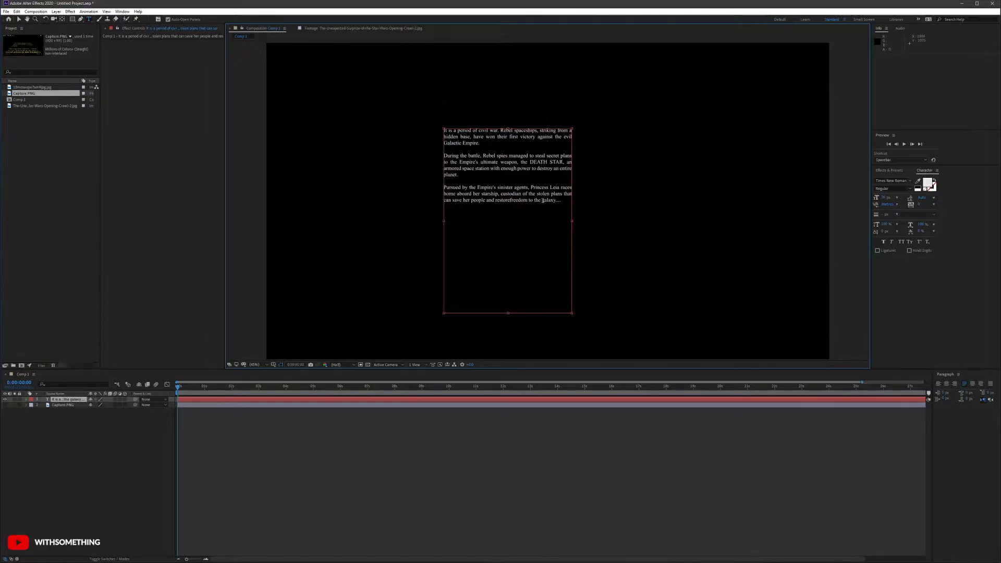
click(14, 414)
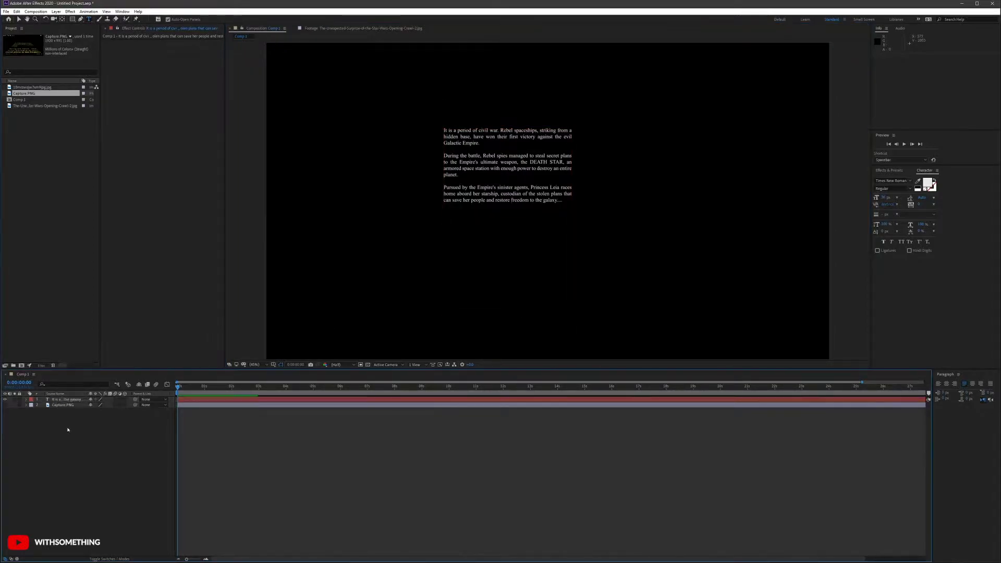
click(4, 405)
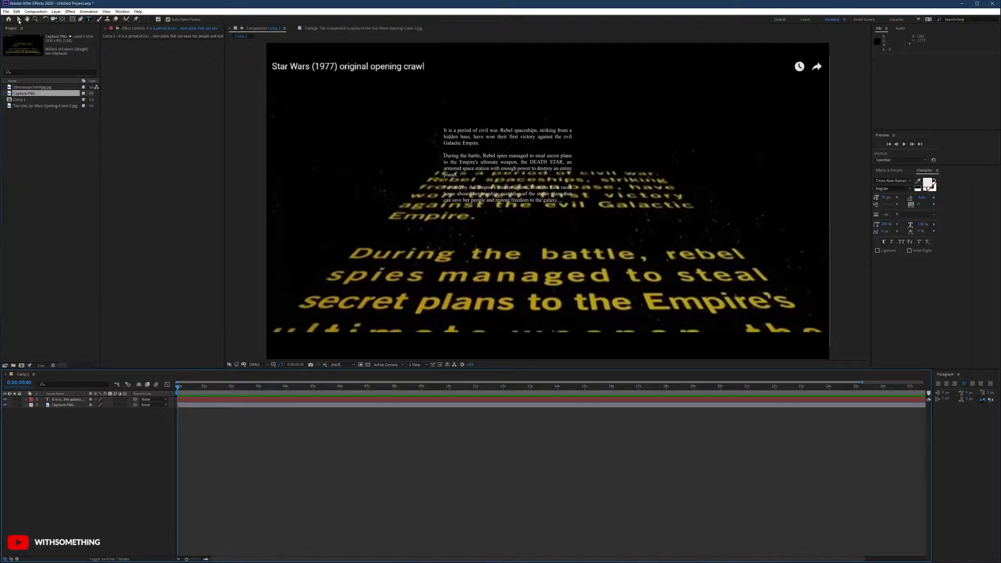
Try to enlarge the crawl text by scaling its layer over the reference image, and undo the scaling
key(v)
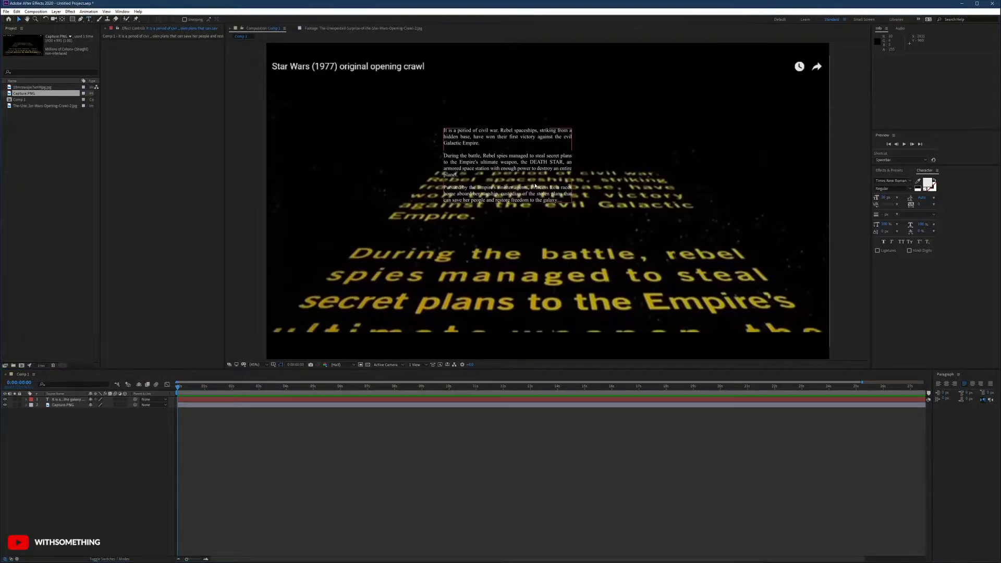
click(537, 188)
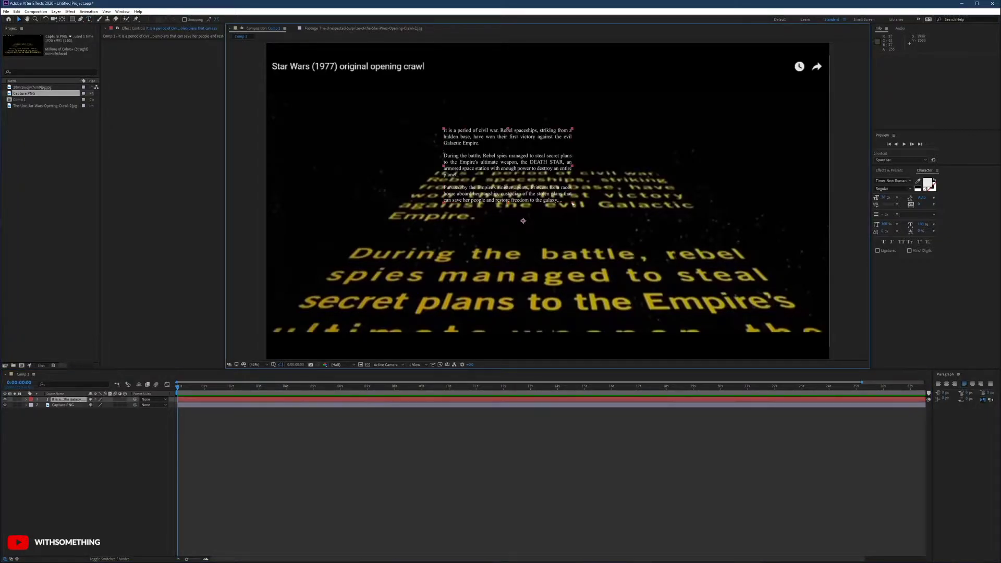
drag(579, 206, 593, 215)
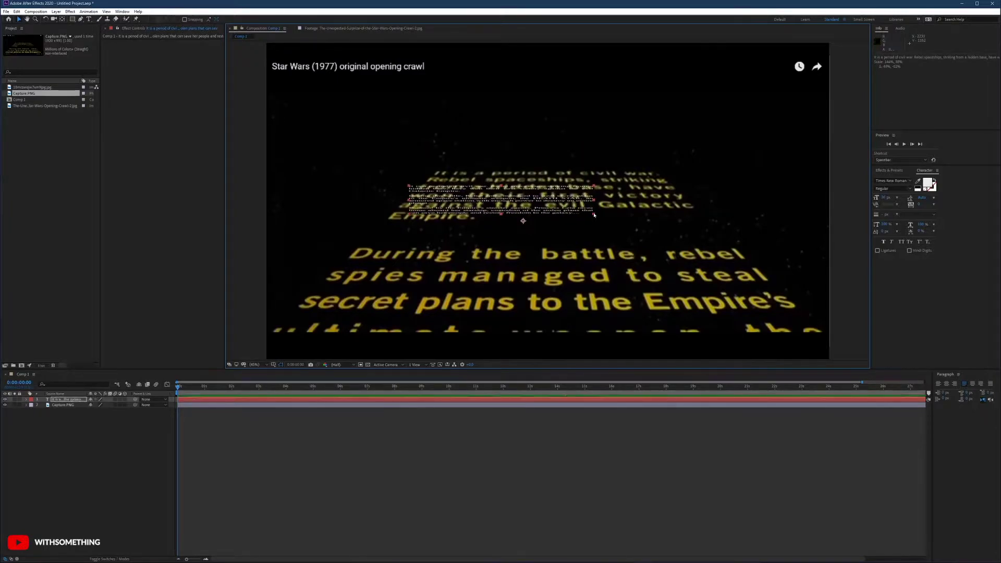
key(ctrl+z)
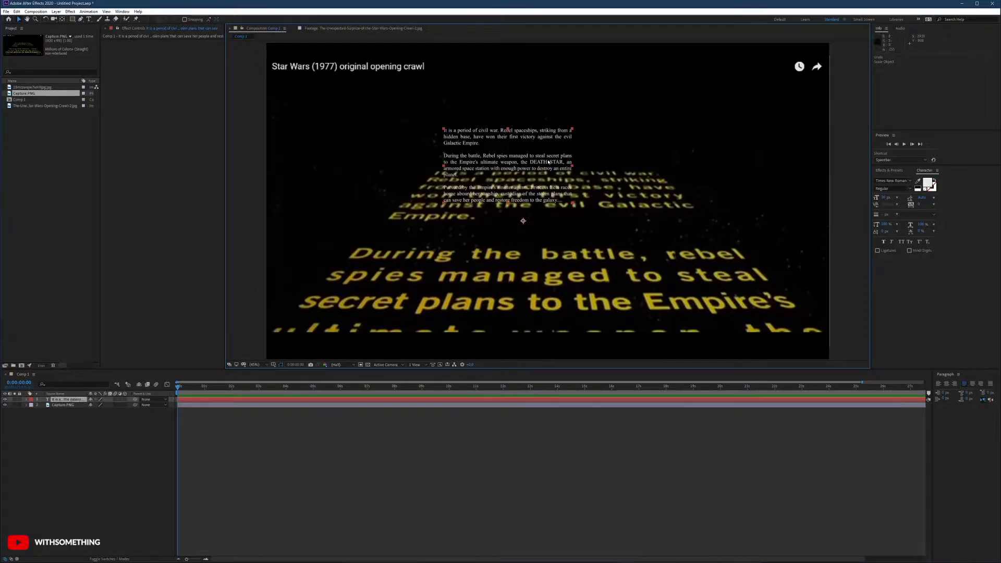
Widen the paragraph text box on both sides to roughly span the reference's top line of text
double_click(547, 159)
click(562, 176)
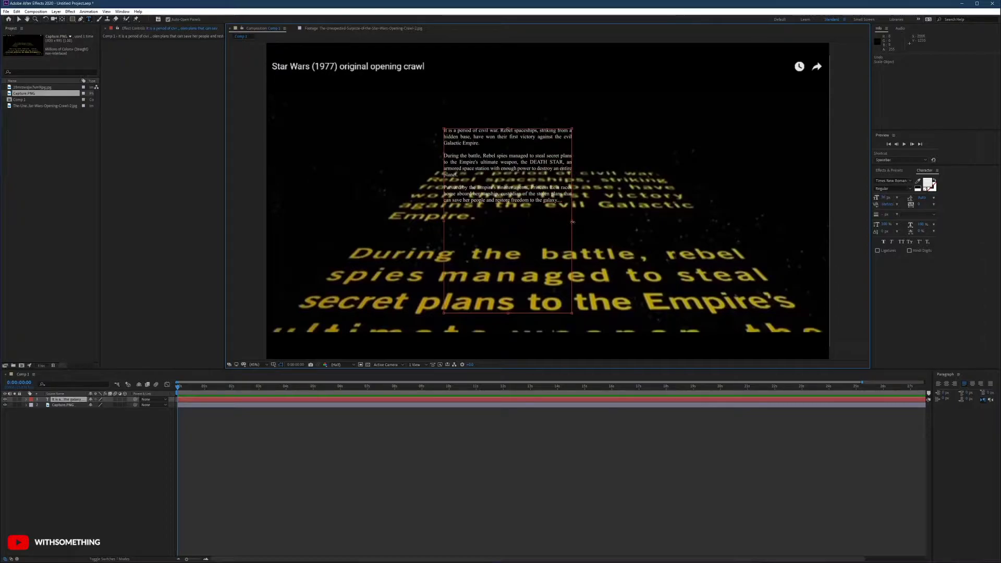
drag(571, 221, 656, 227)
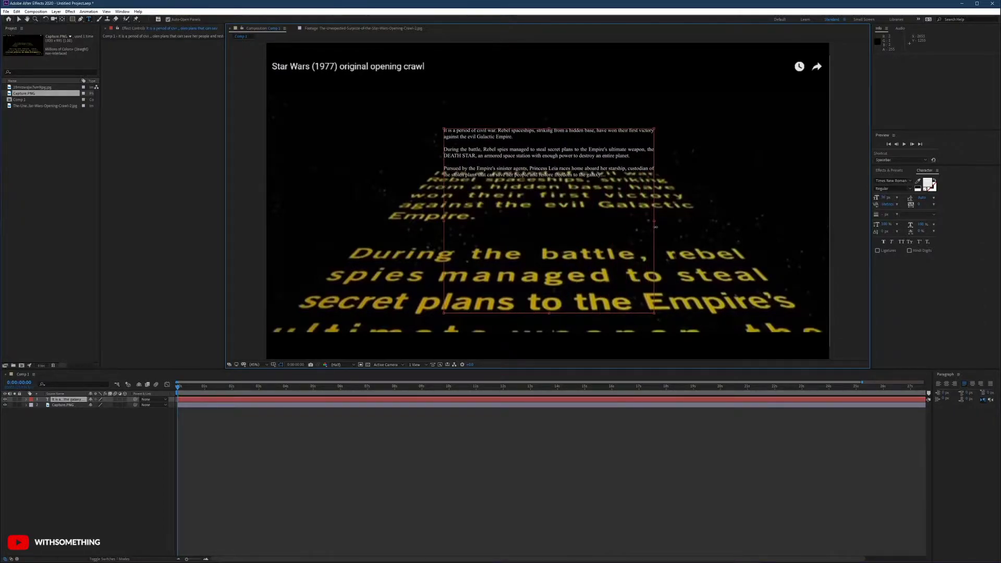
drag(444, 221, 437, 222)
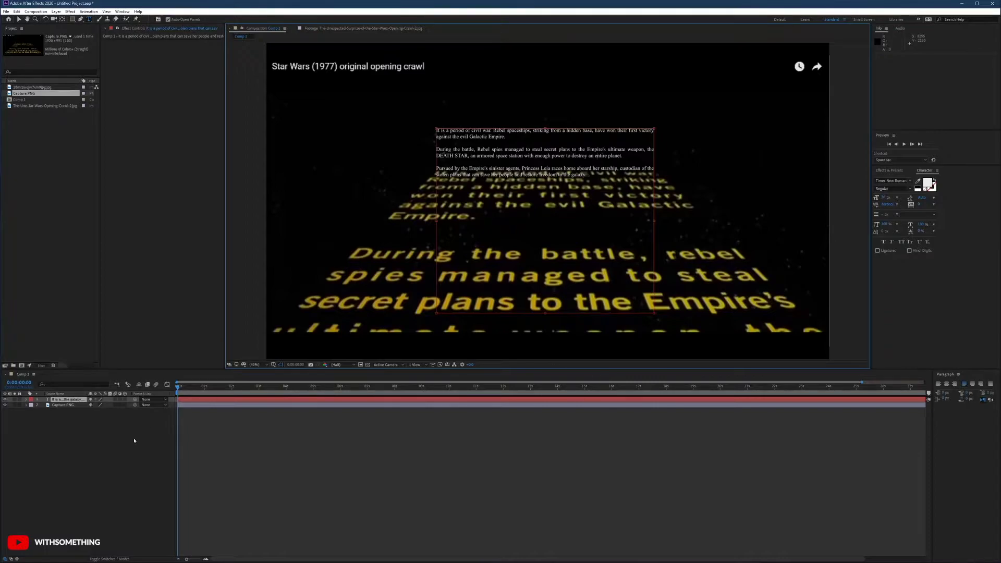
Show the Align panel and centre the crawl text layer horizontally in the composition
click(72, 404)
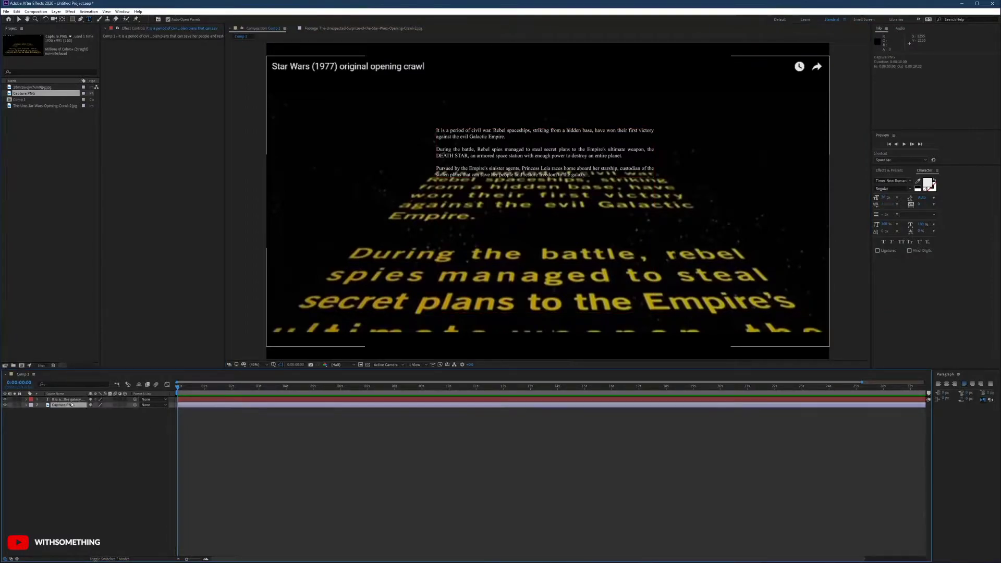
click(73, 399)
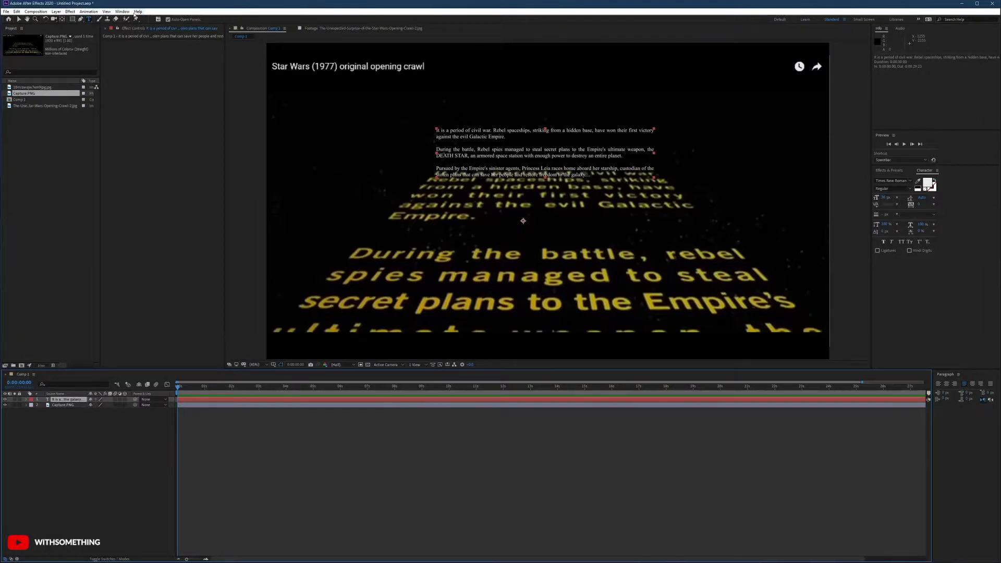
click(122, 11)
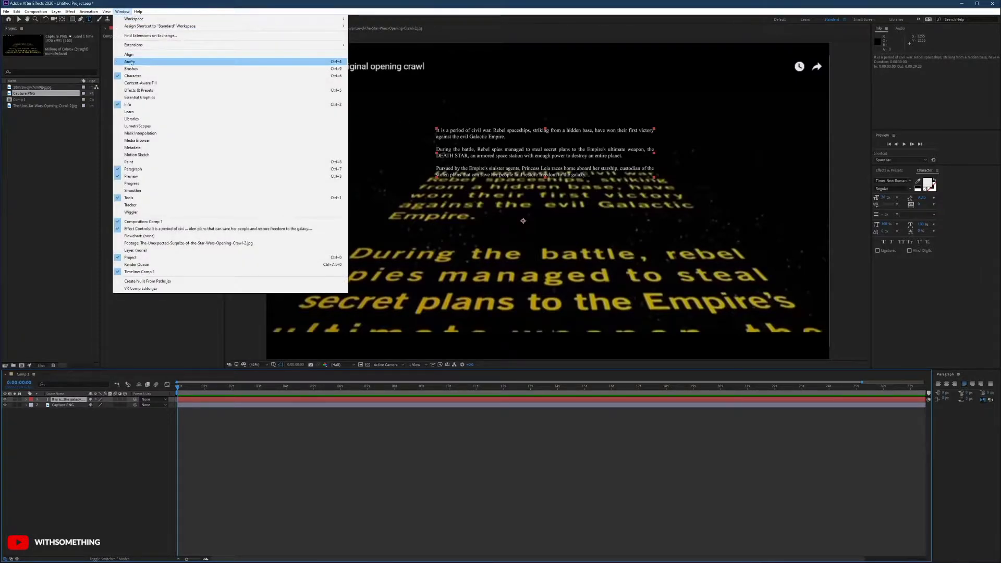
click(128, 55)
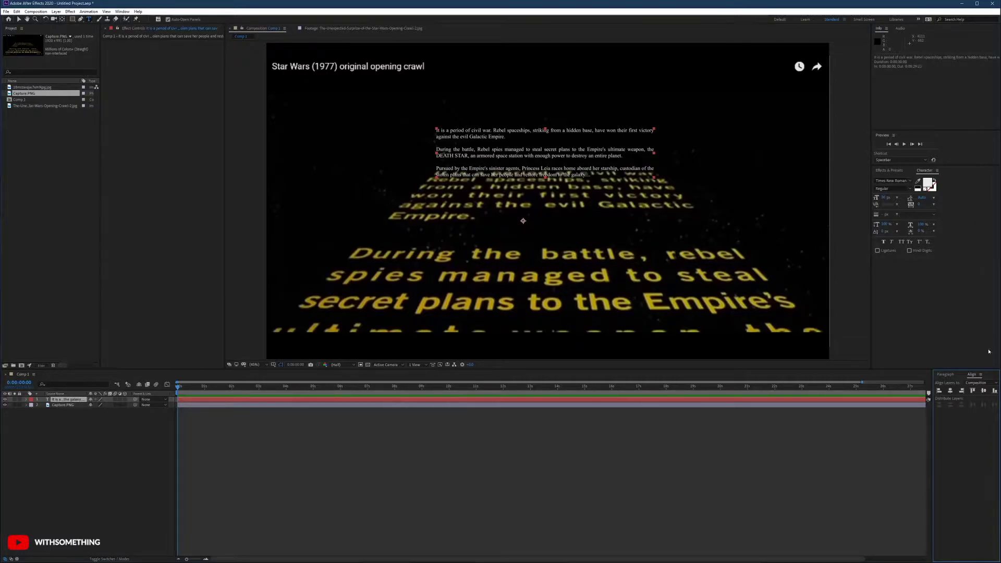
click(949, 390)
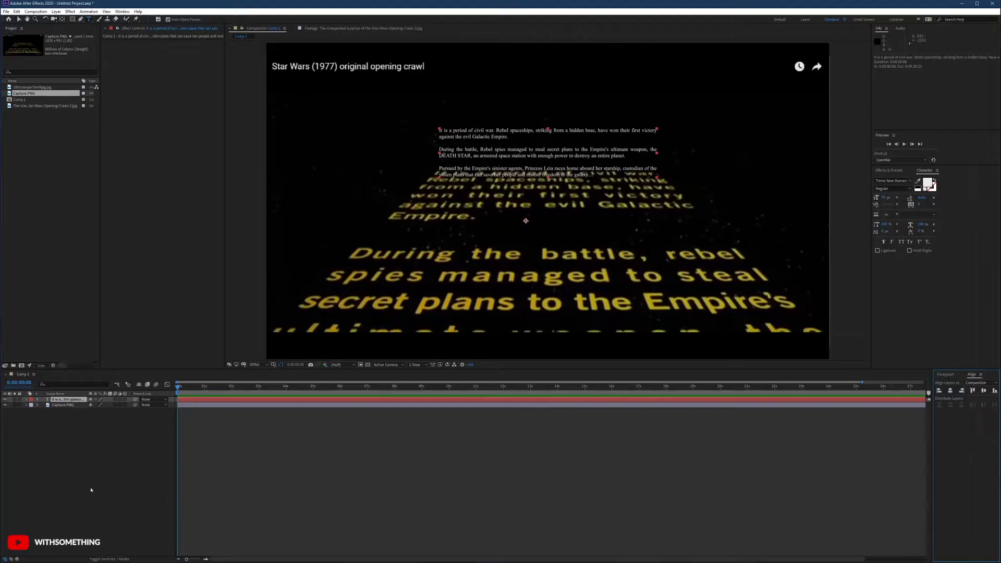
Try to set the font to Arial Bold with no layer selected
click(92, 441)
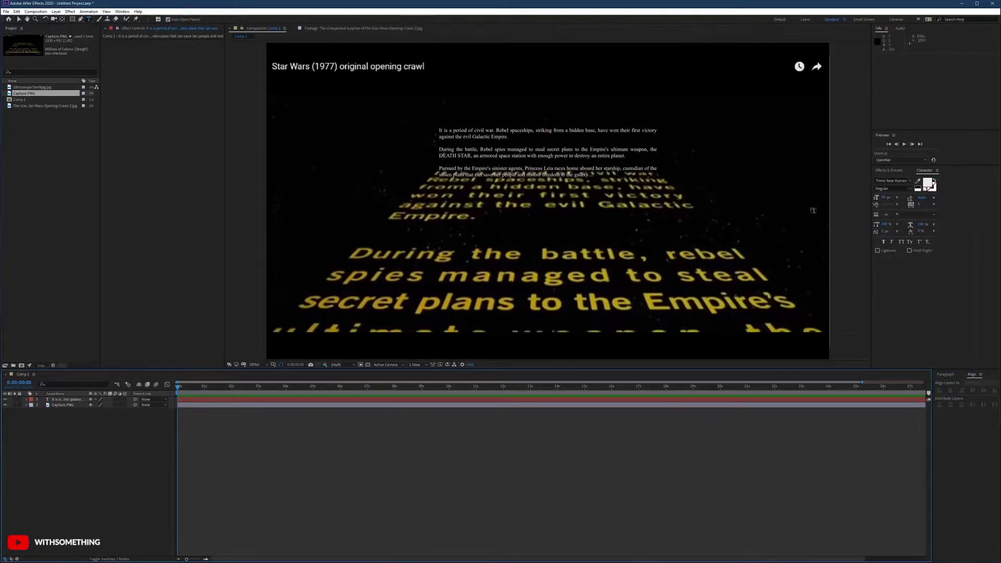
click(901, 181)
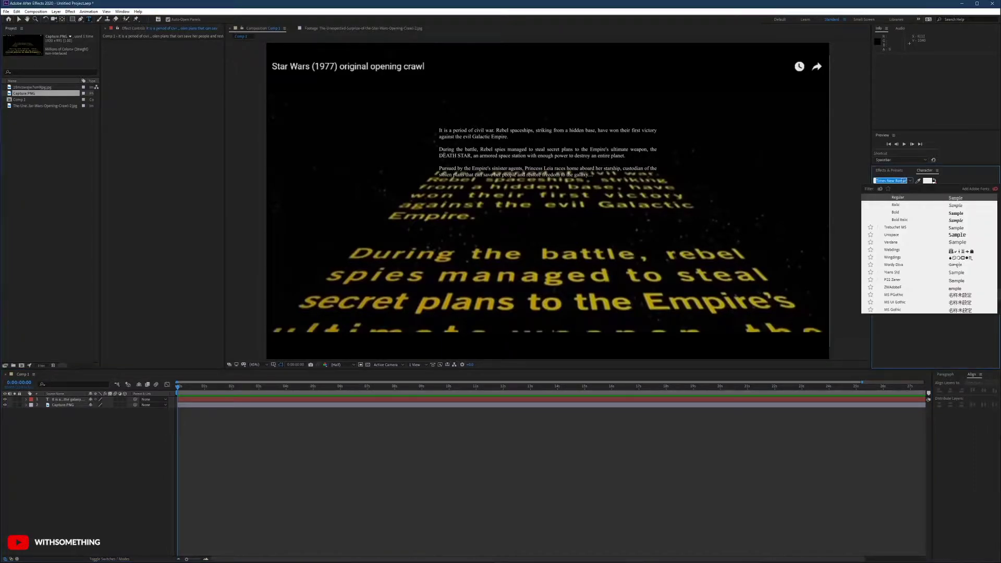
text(ar)
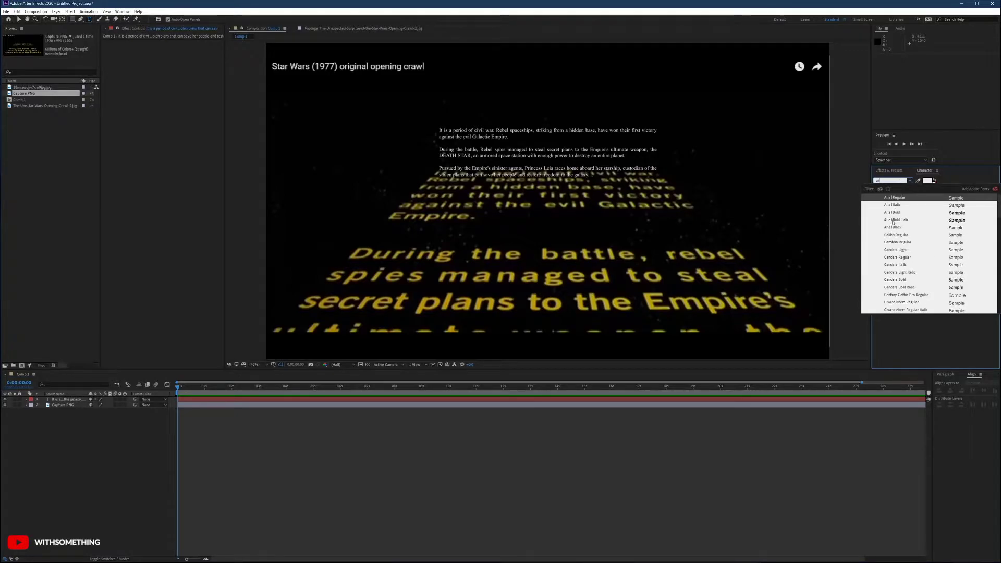
click(895, 212)
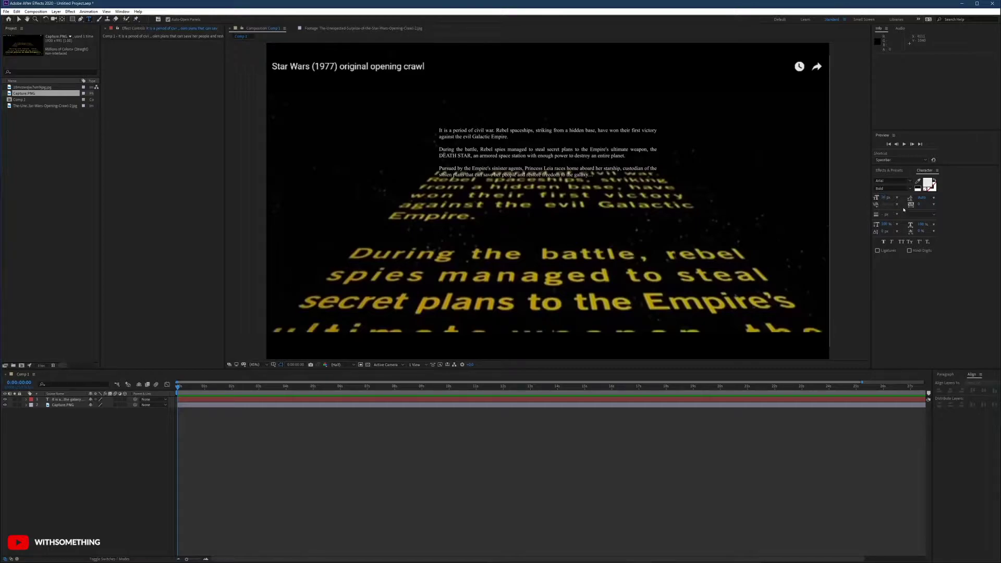
Change the crawl text layer's font to Calibri Regular
click(69, 399)
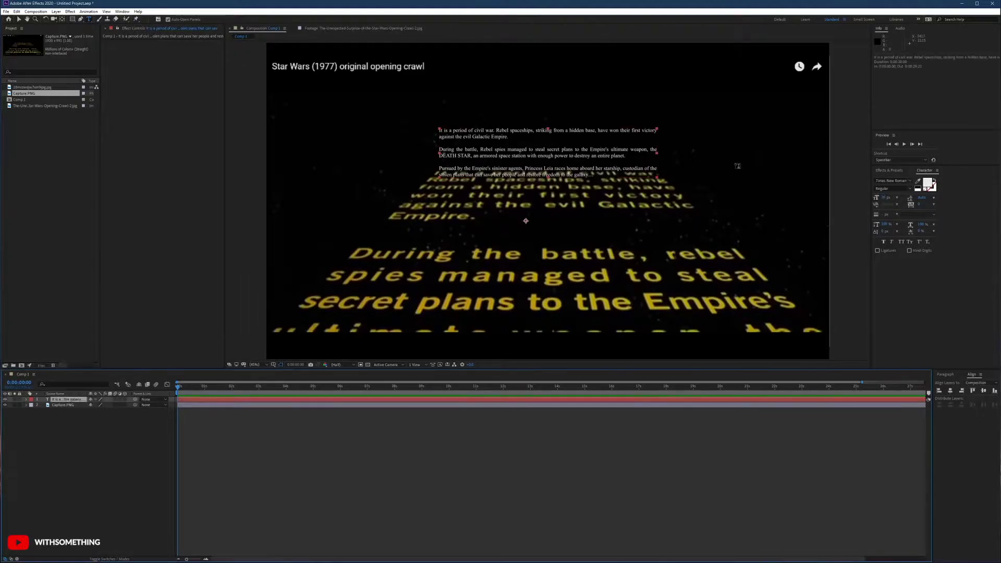
click(897, 181)
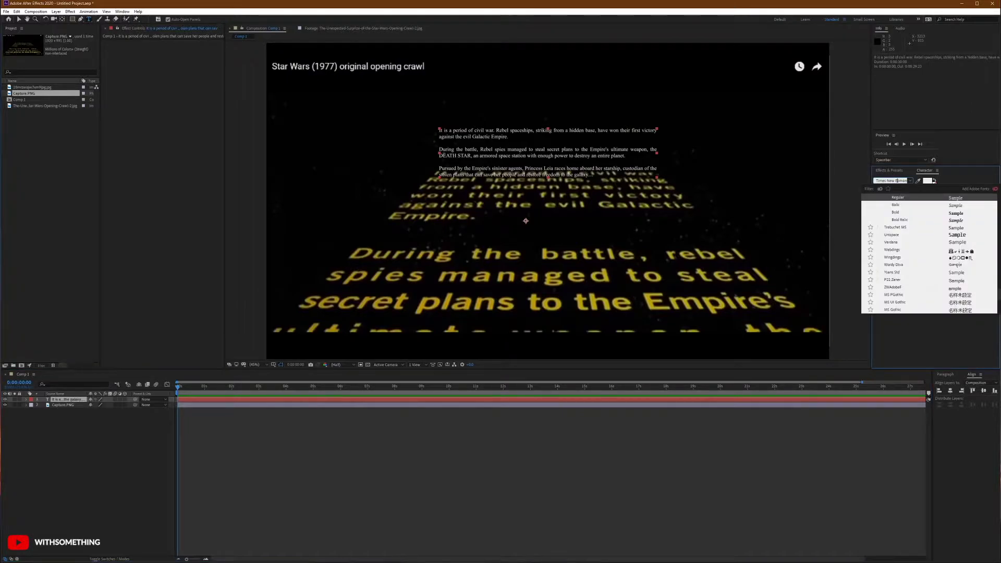
triple_click(893, 180)
text(ar)
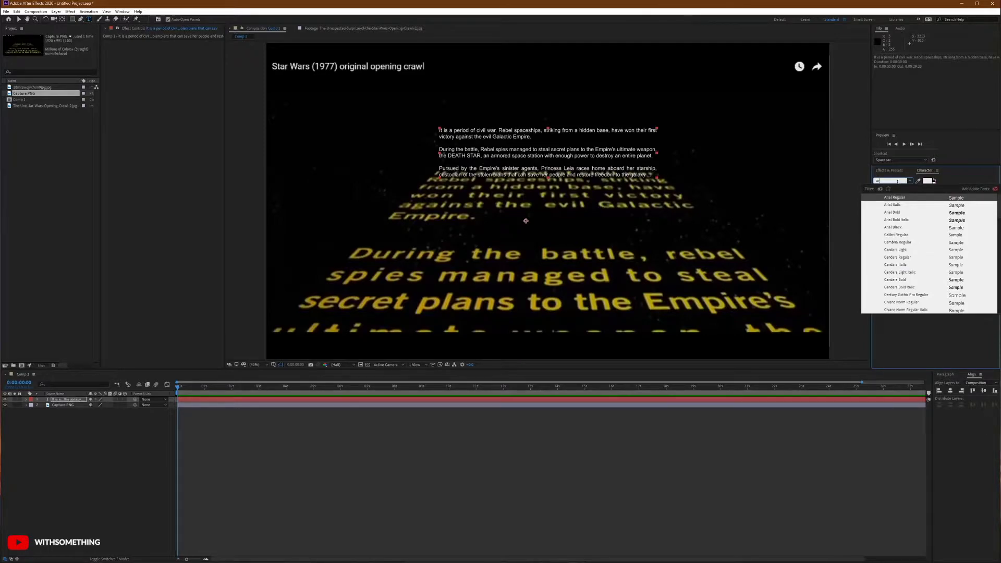
click(894, 236)
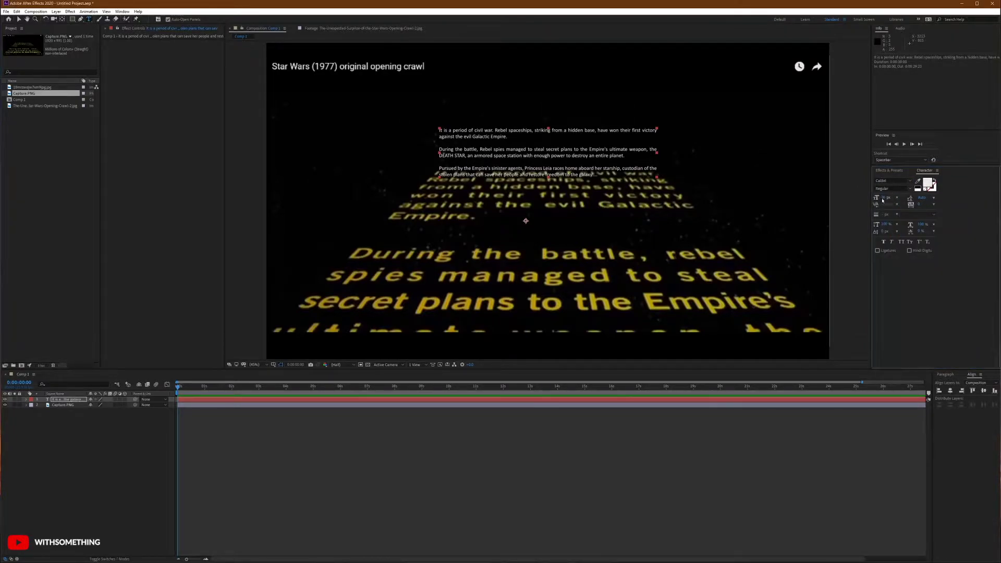
Increase the crawl text's font size until its line breaks match the reference, with "It is a period of civil war." filling the first line
drag(885, 198, 893, 199)
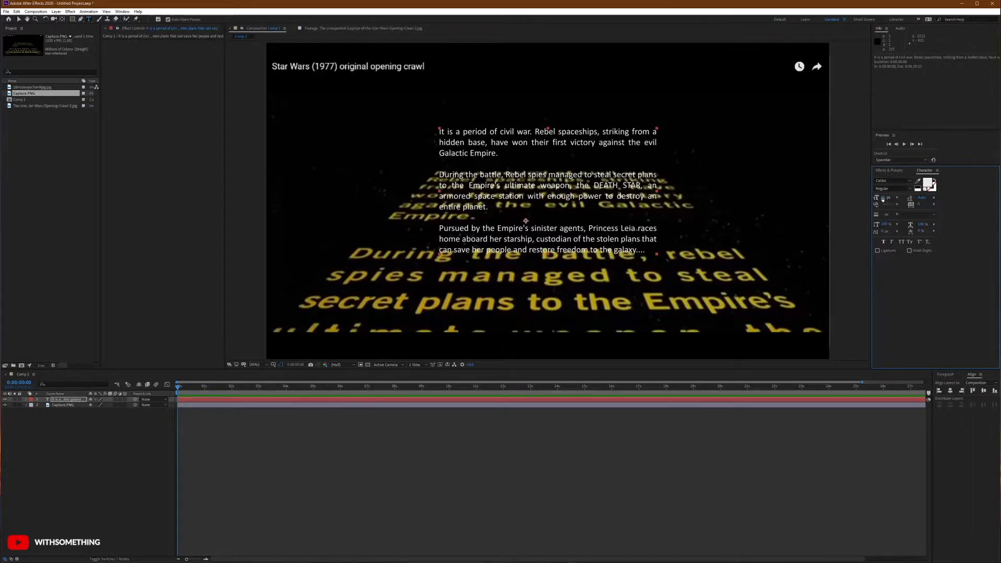
drag(882, 199, 901, 198)
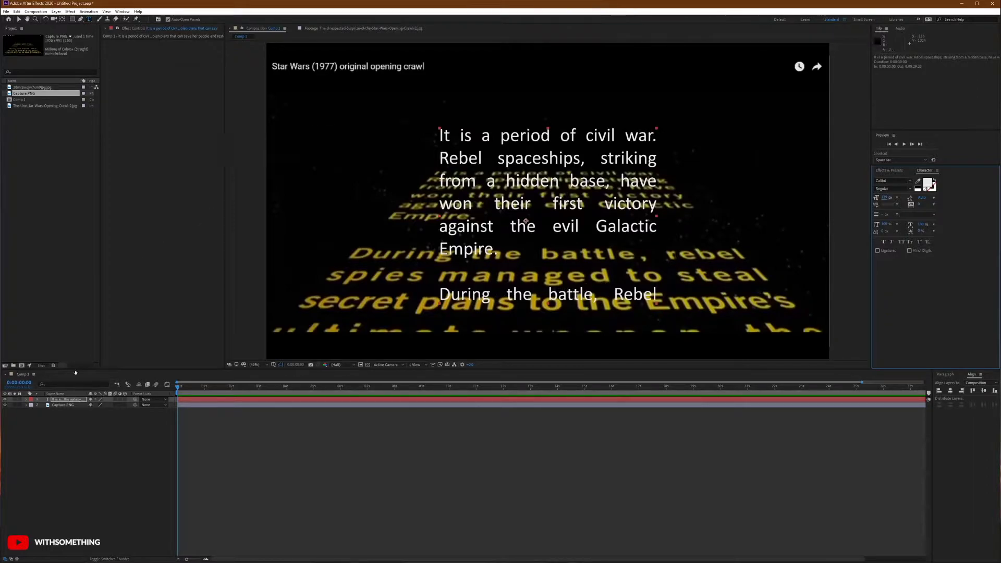
click(72, 436)
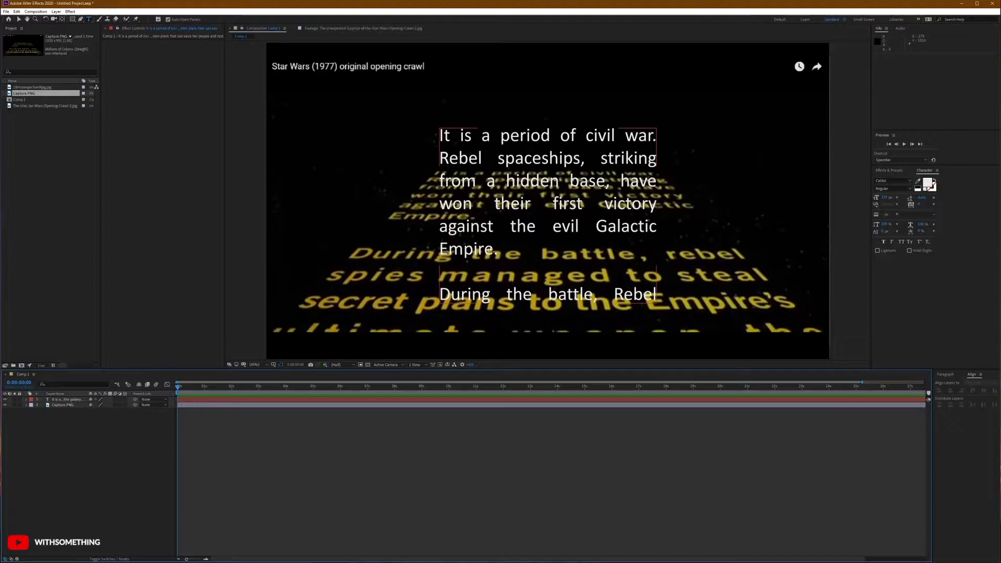
Extend the crawl's text box downward well past the composition's lower edge to make room for the remaining text
click(68, 400)
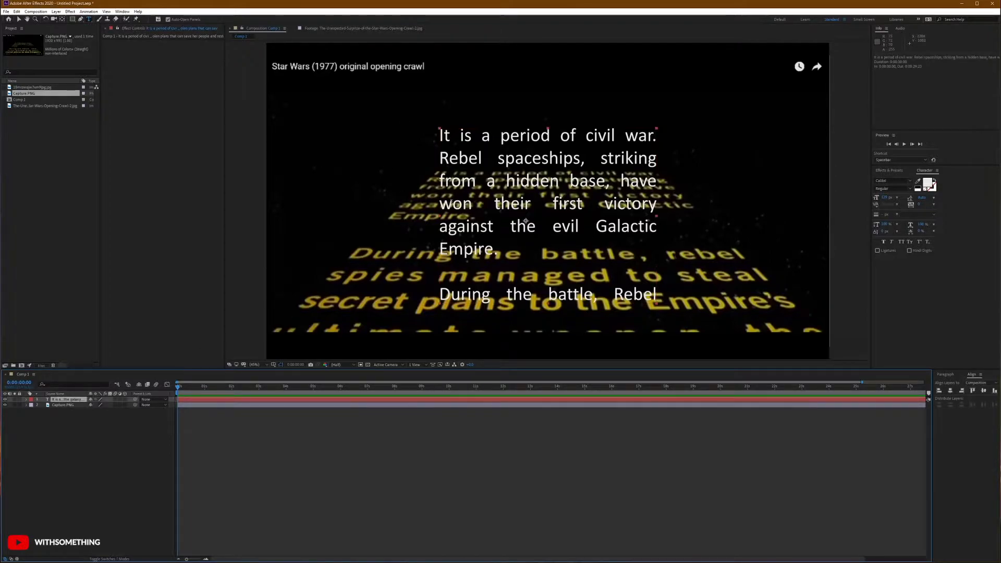
scroll(465, 206, down, 2)
click(147, 445)
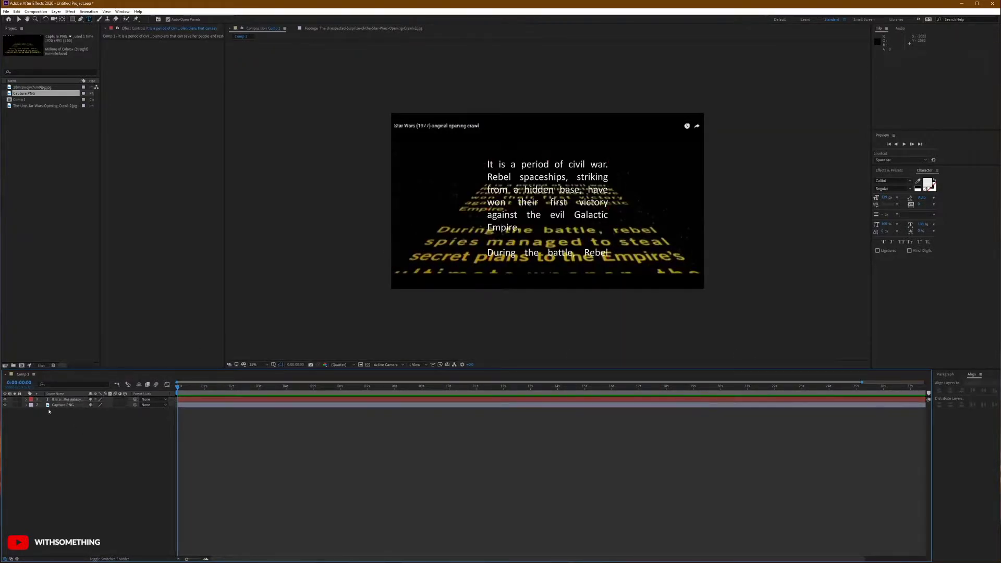
click(55, 401)
click(548, 253)
drag(547, 264, 553, 323)
drag(556, 350, 553, 460)
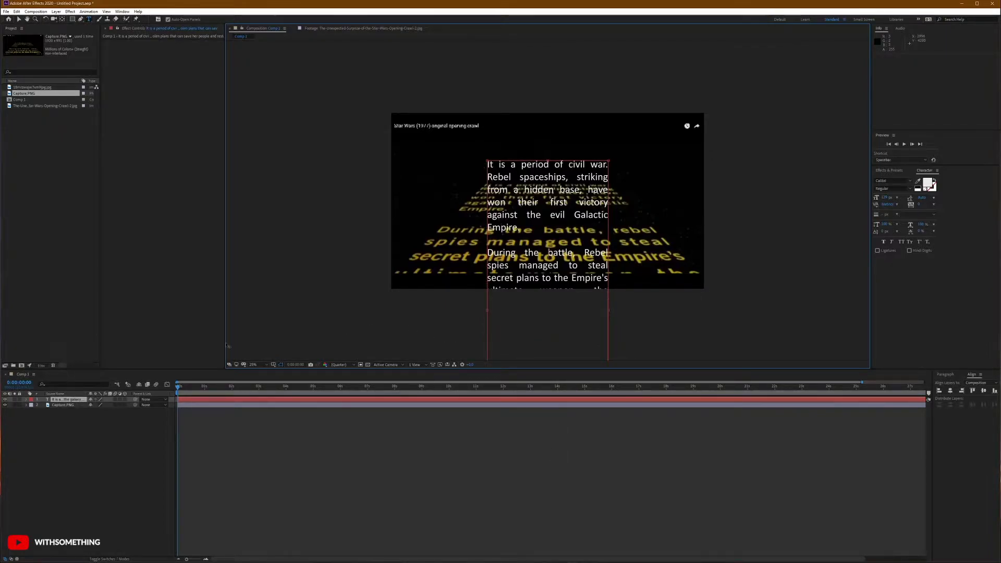
click(95, 465)
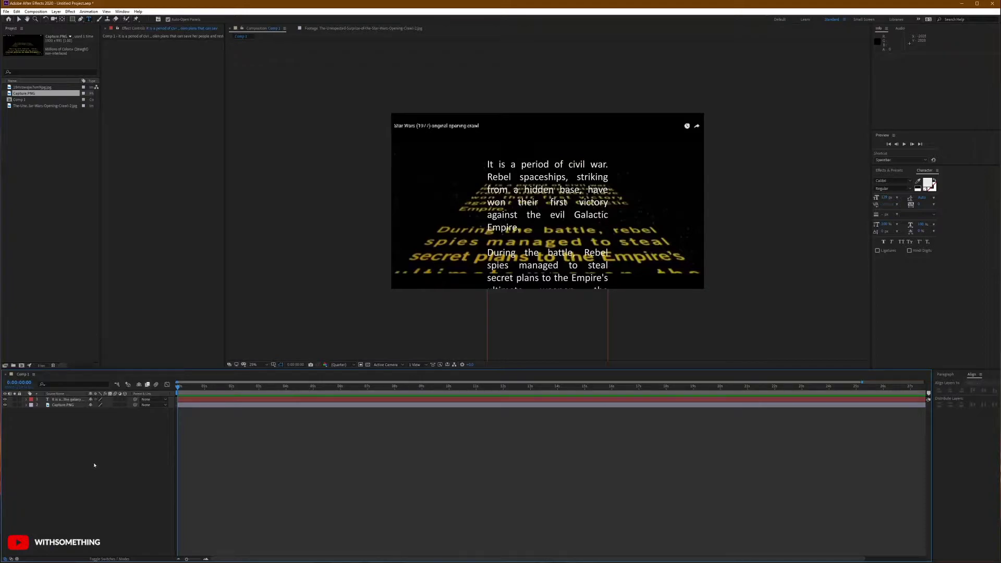
Pre-compose the crawl text layer, moving all attributes into the new composition and opening it
click(67, 400)
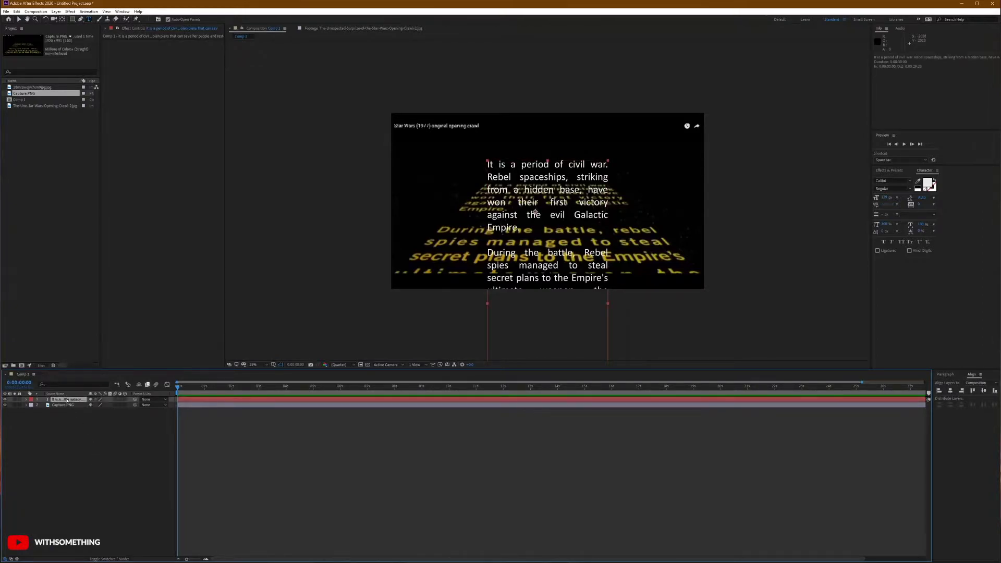
right_click(67, 401)
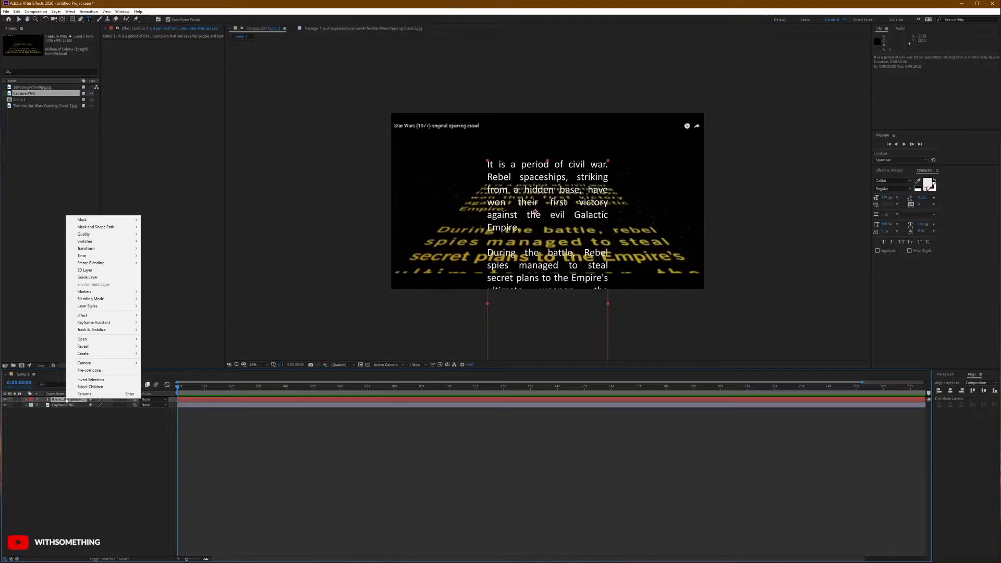
click(84, 371)
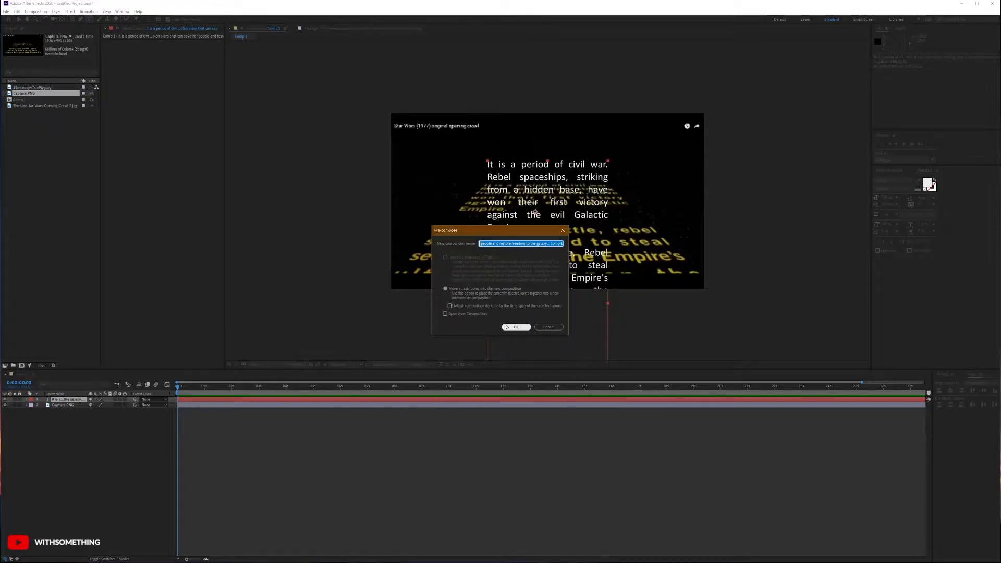
click(445, 314)
click(515, 327)
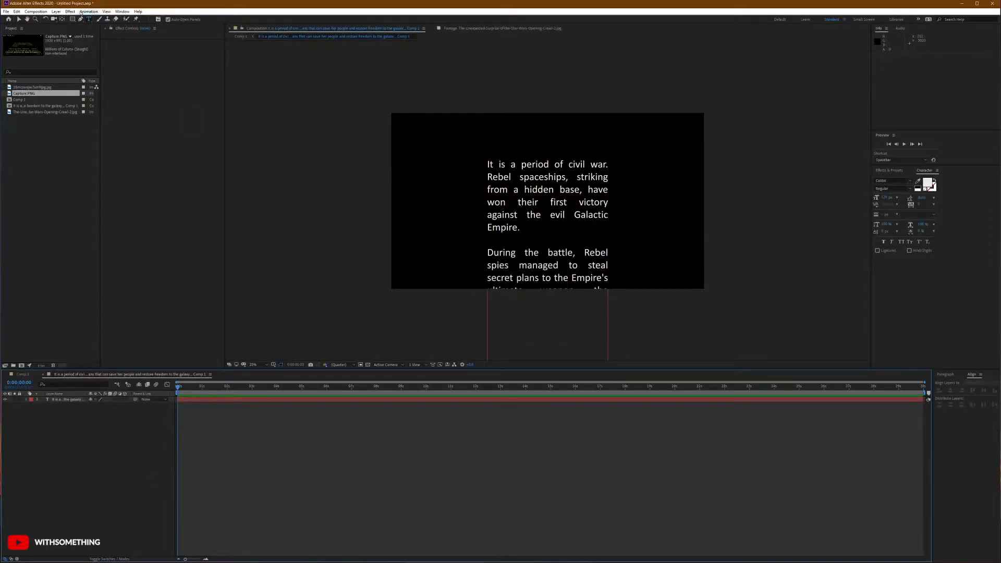
Unlock the pre-composition's aspect ratio and increase its height to about 2900 px
click(43, 12)
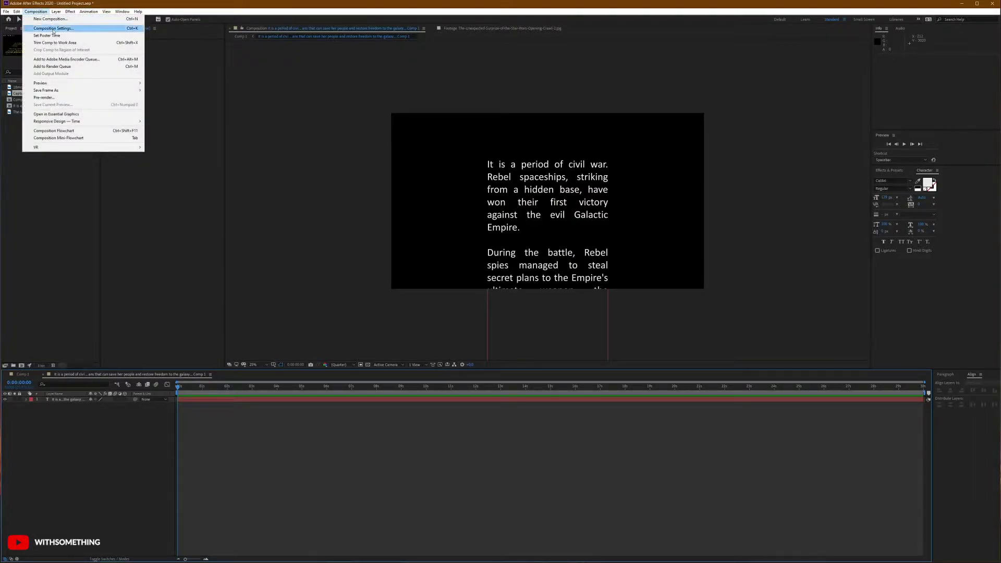
click(52, 28)
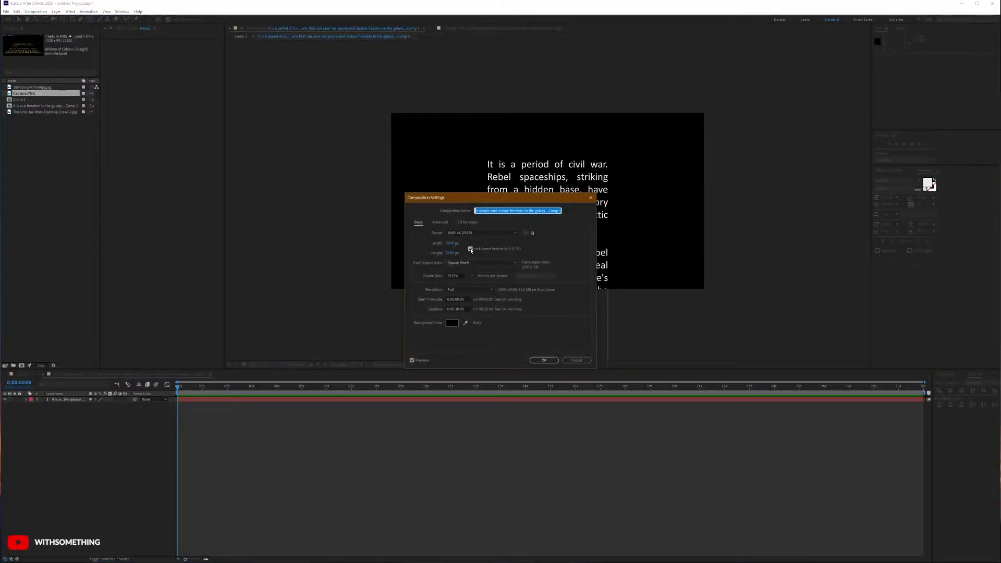
click(470, 249)
drag(450, 255, 482, 255)
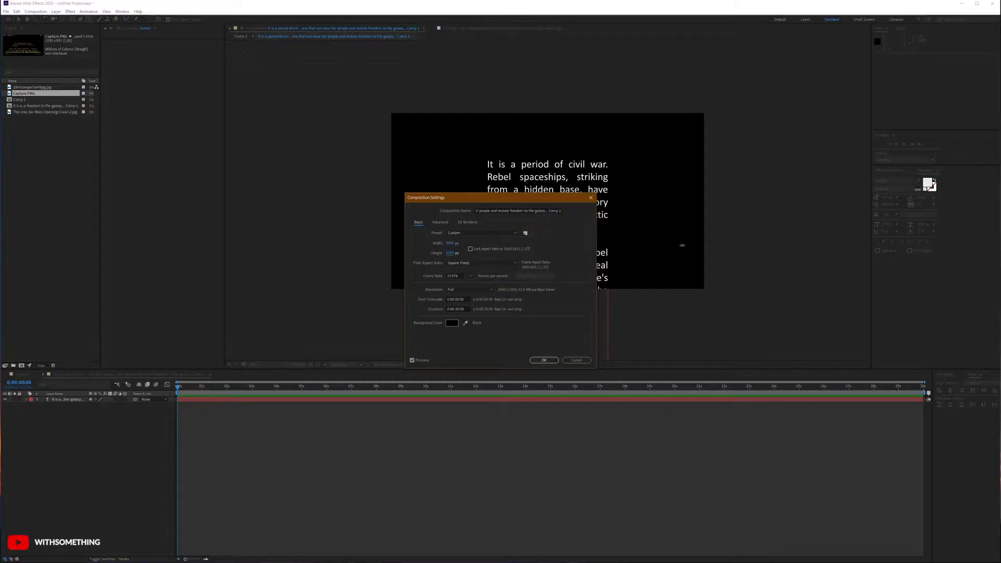
drag(681, 246, 587, 332)
click(544, 359)
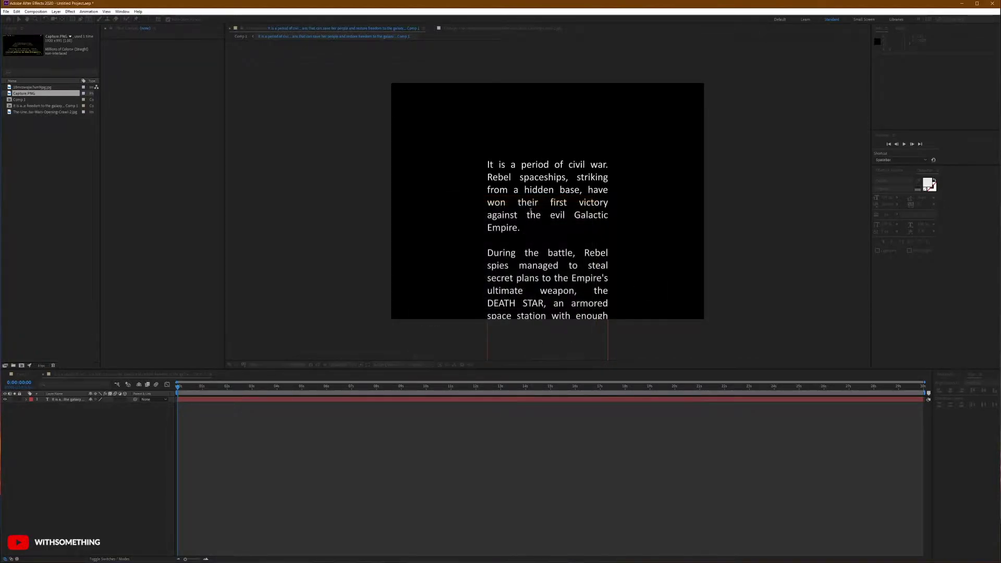
Move the crawl text straight up until its first line sits at the composition's upper edge
click(64, 399)
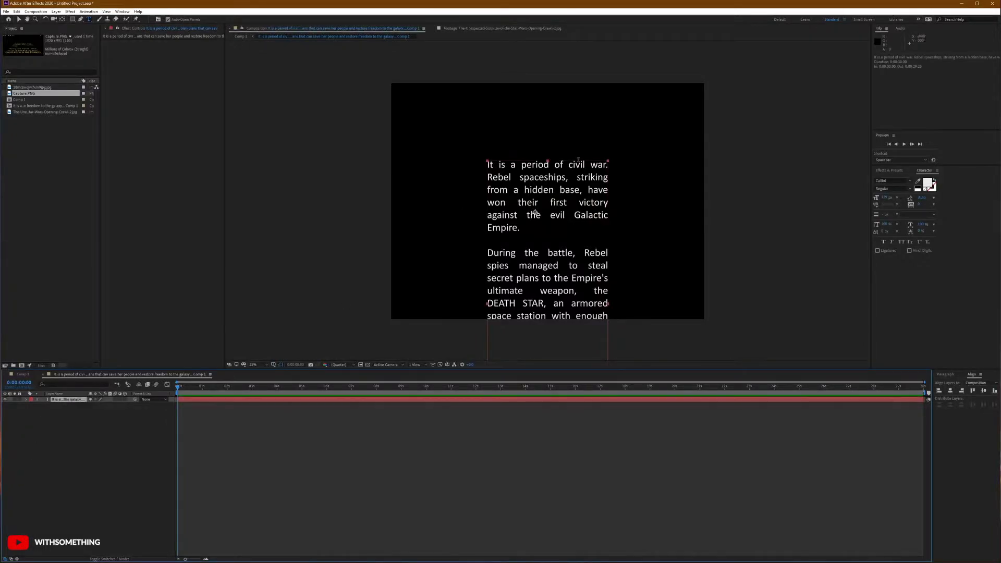
key(v)
drag(535, 213, 535, 139)
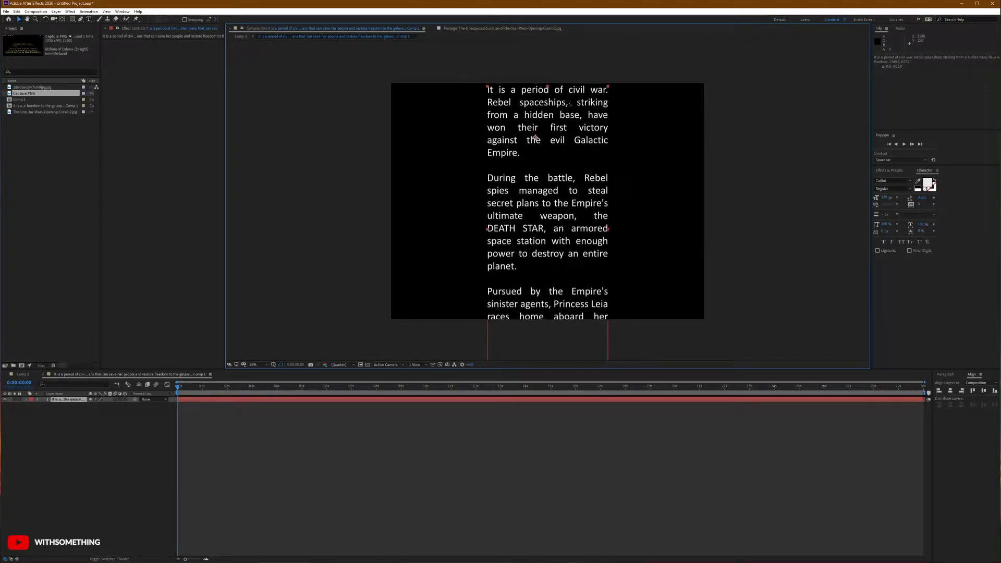
Resize the pre-composition to about 2300 px wide by 3900 px tall so it fits the whole crawl text
click(36, 11)
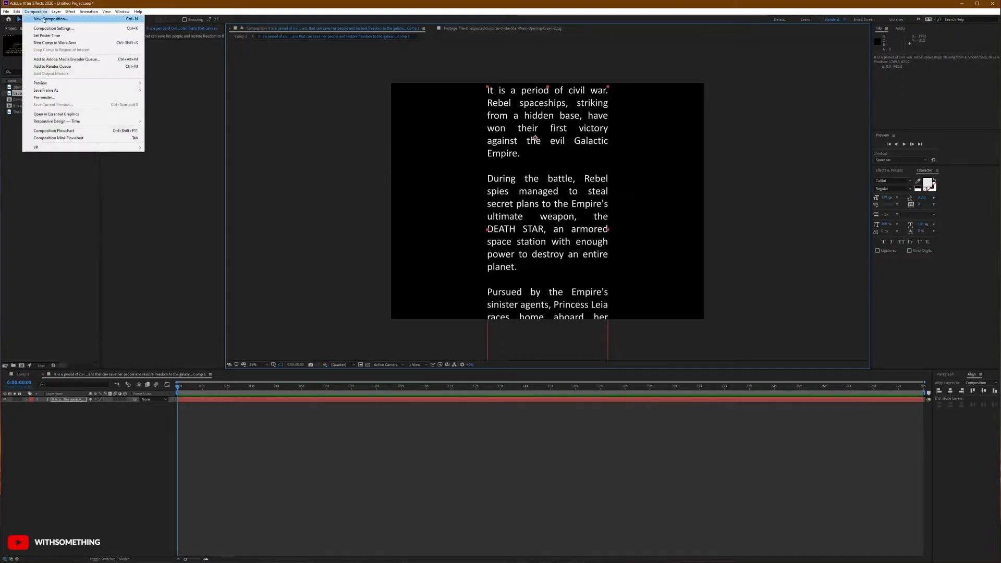
click(48, 28)
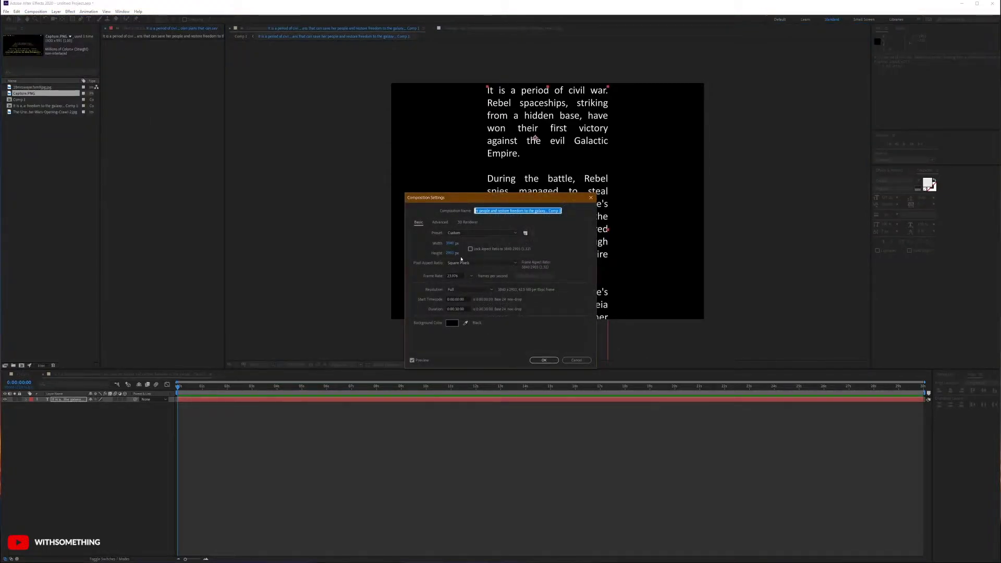
drag(451, 253, 740, 239)
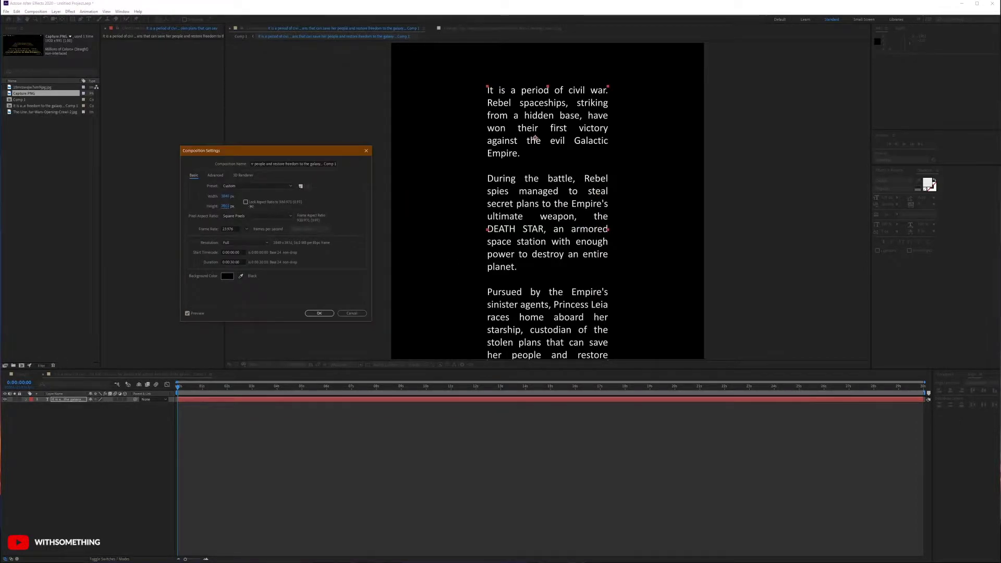
drag(225, 207, 107, 200)
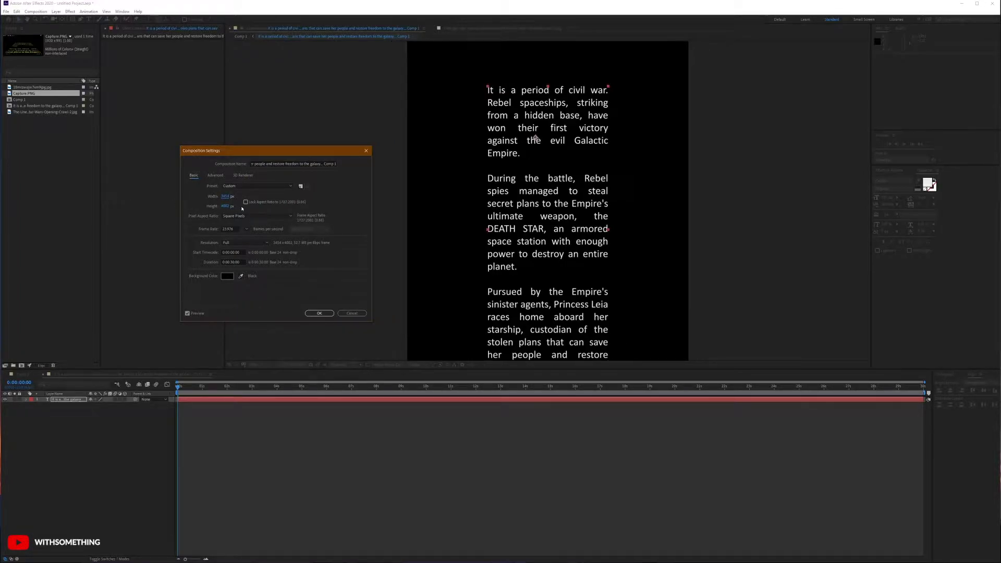
click(227, 196)
drag(114, 192, 105, 193)
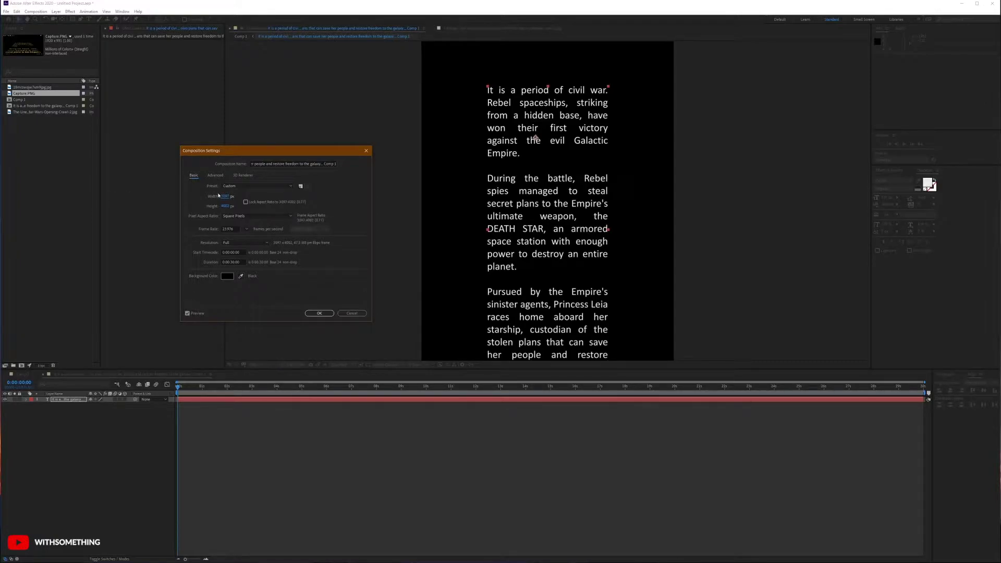
drag(225, 197, 181, 200)
drag(105, 198, 25, 200)
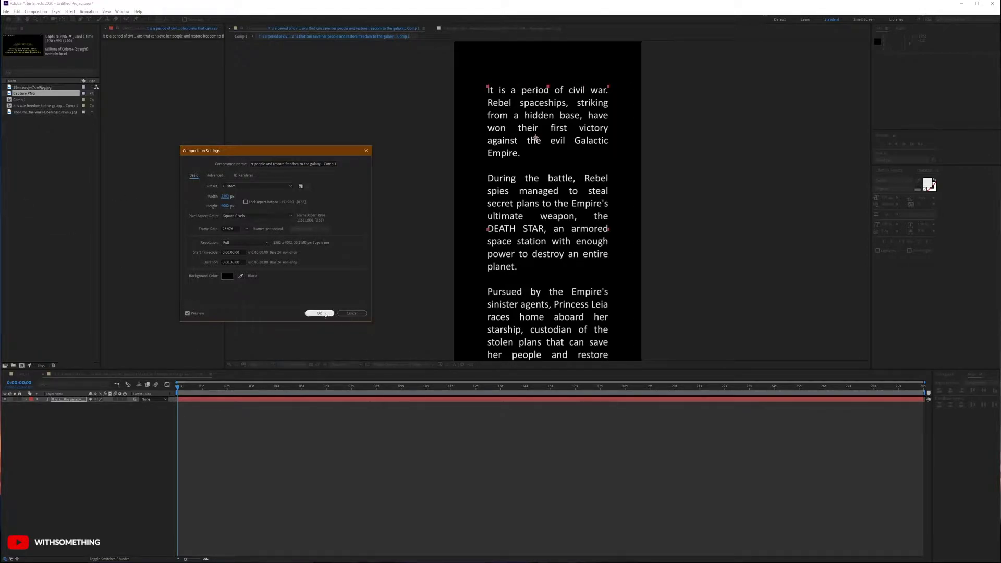
click(319, 313)
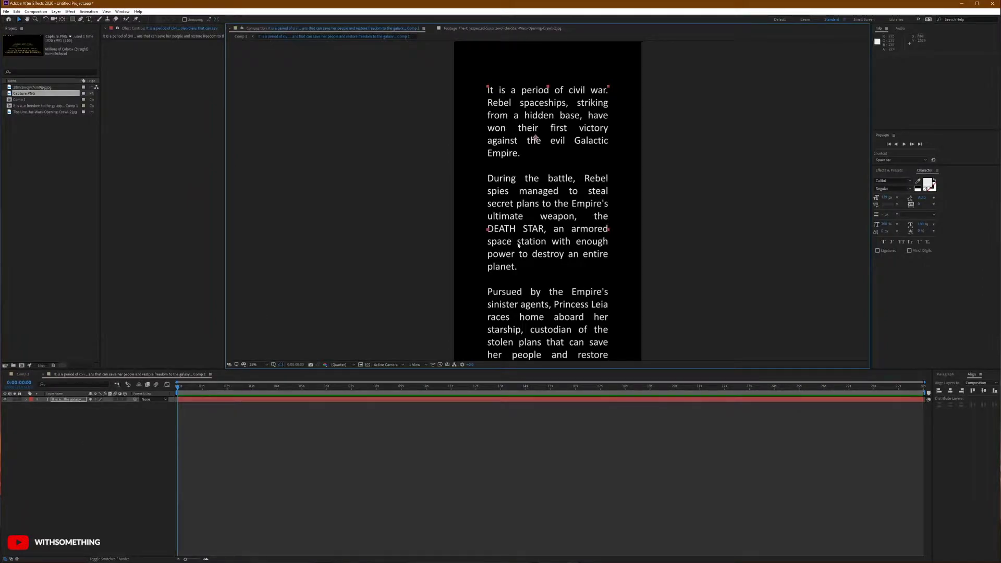
Move the crawl text up into the enlarged frame and center it horizontally and vertically in the composition
drag(518, 240, 519, 218)
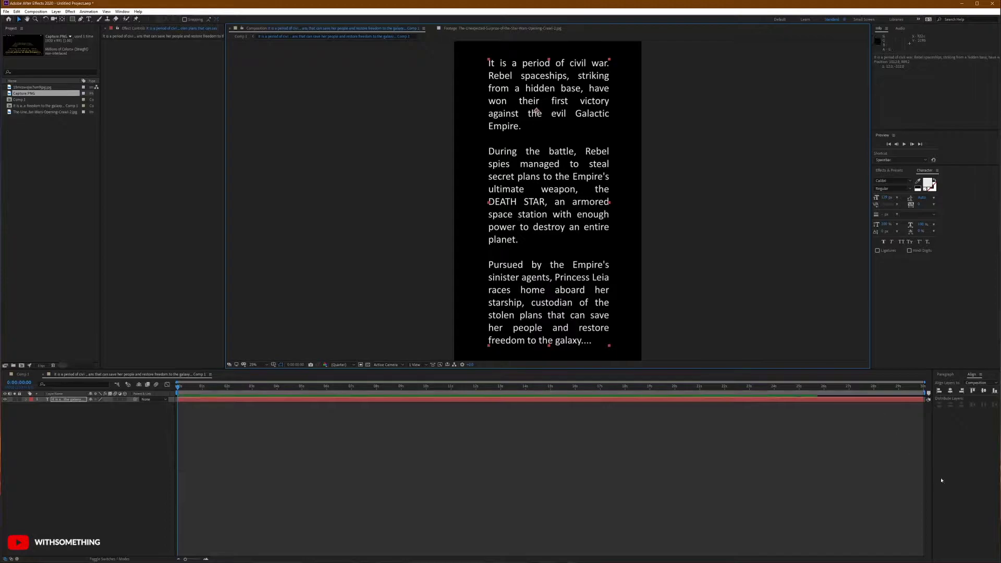
click(950, 391)
click(984, 391)
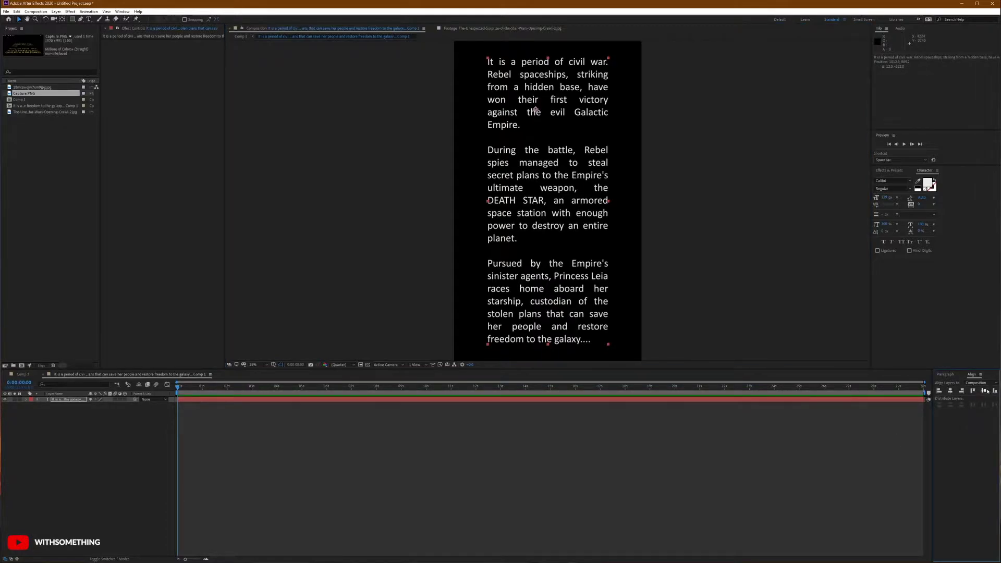
click(43, 504)
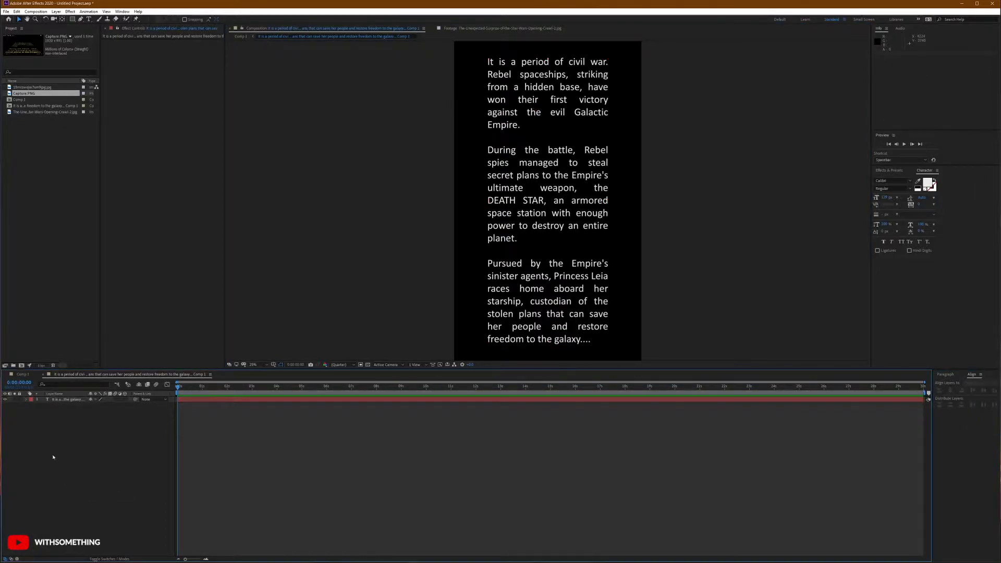
Return to the original composition, Comp 1, and rename it as Main
click(24, 376)
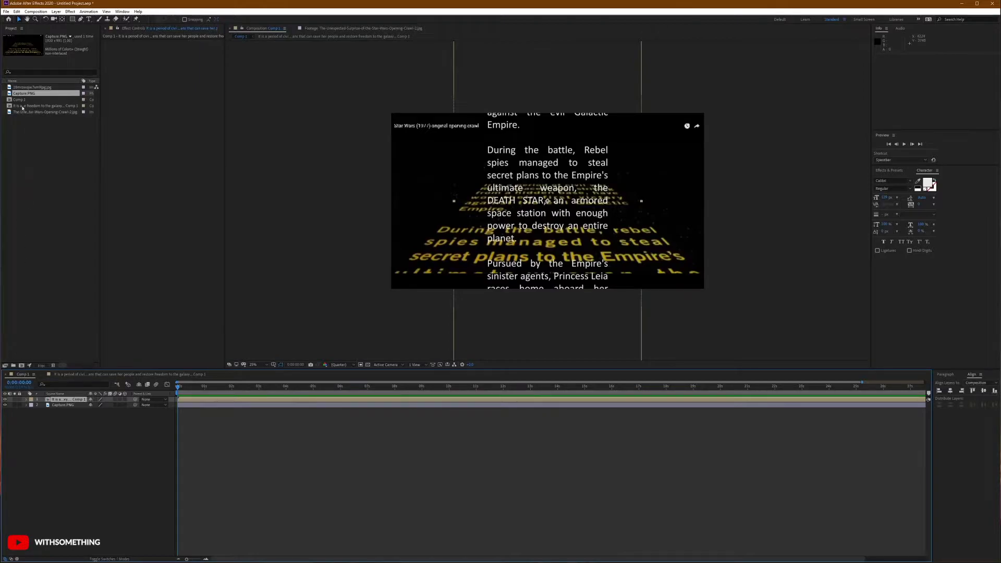
click(20, 99)
key(Return)
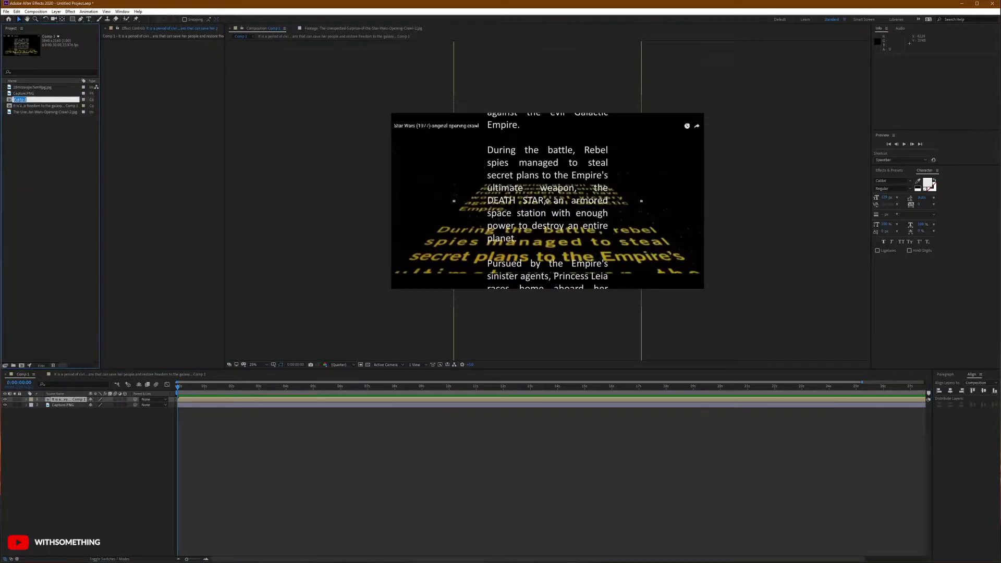
text(Main)
key(Return)
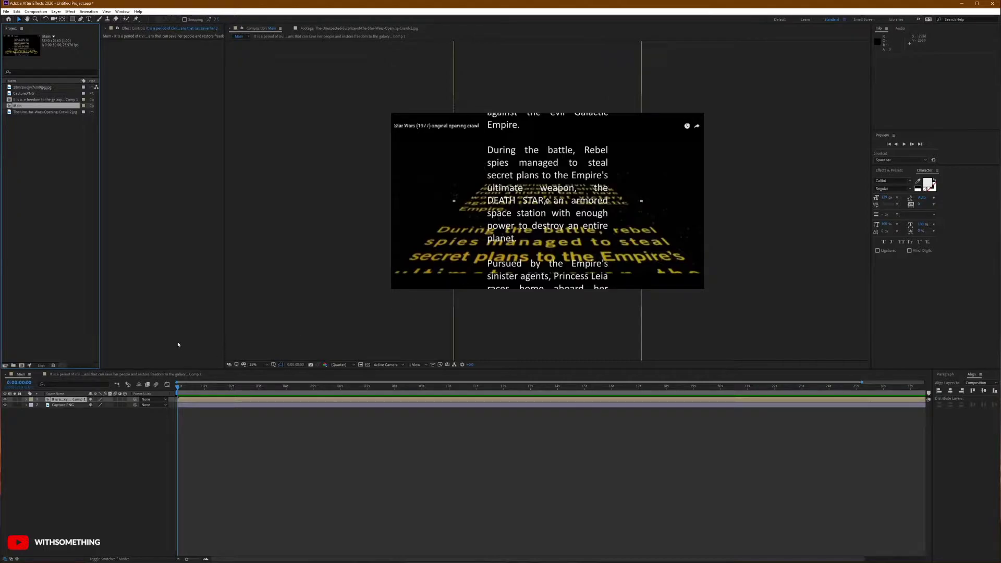
Add a two-node camera with the 20mm preset to the Main composition
click(91, 461)
right_click(91, 460)
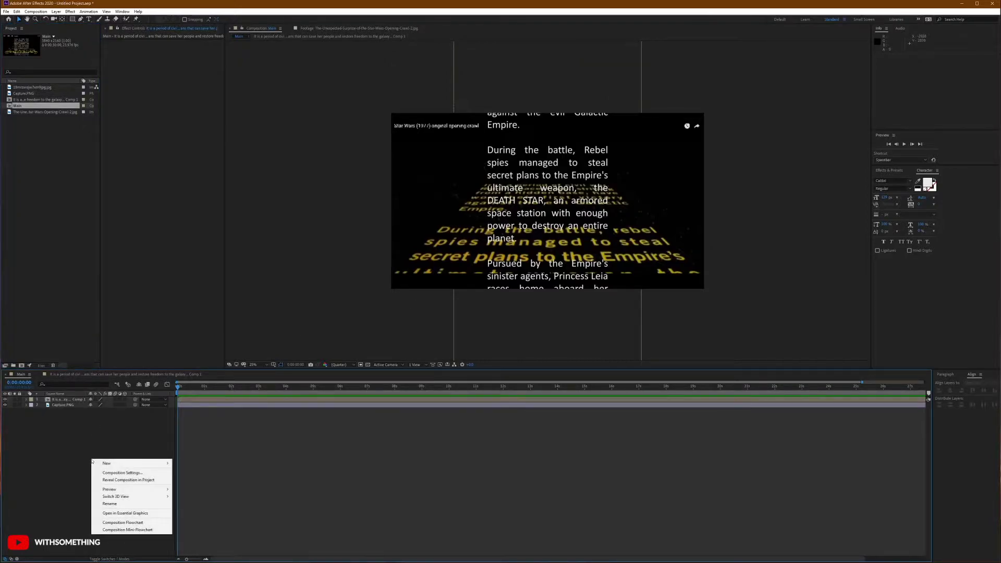
mouse_move(105, 464)
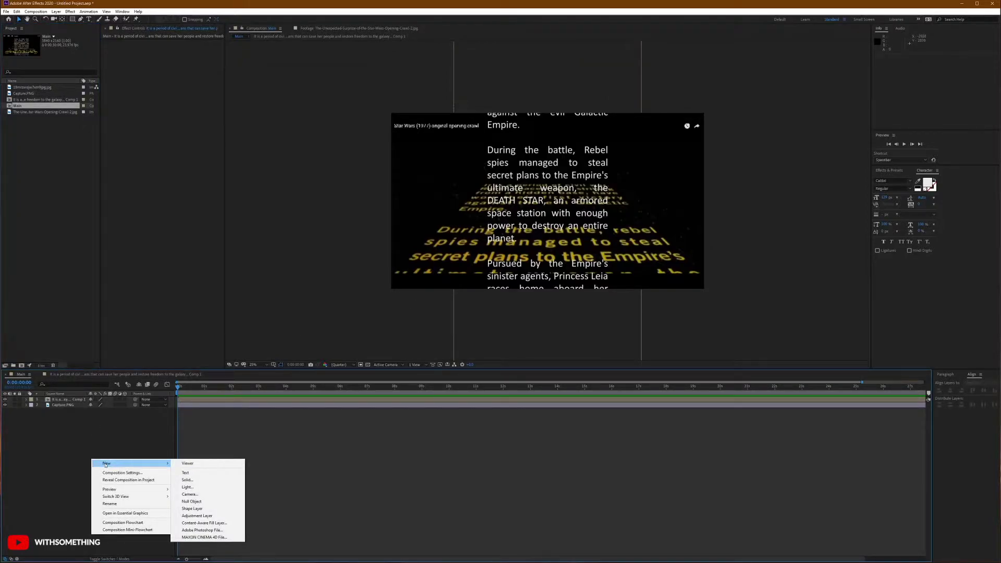
click(189, 494)
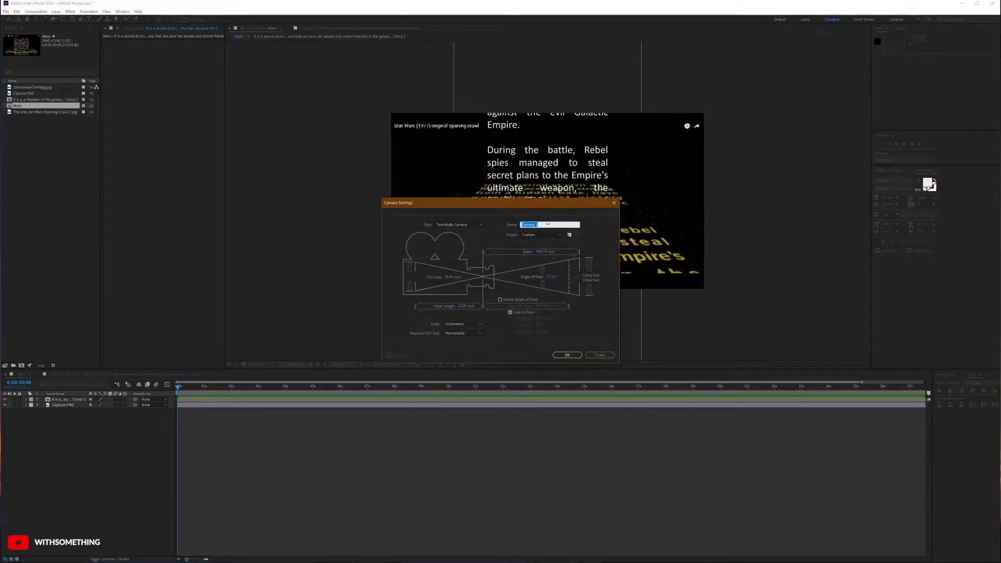
click(542, 235)
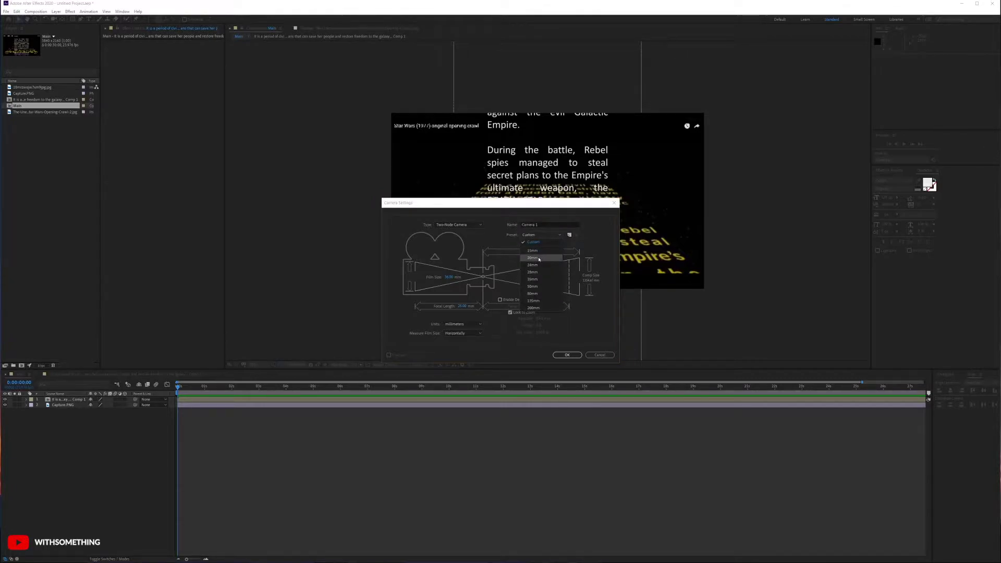
click(536, 259)
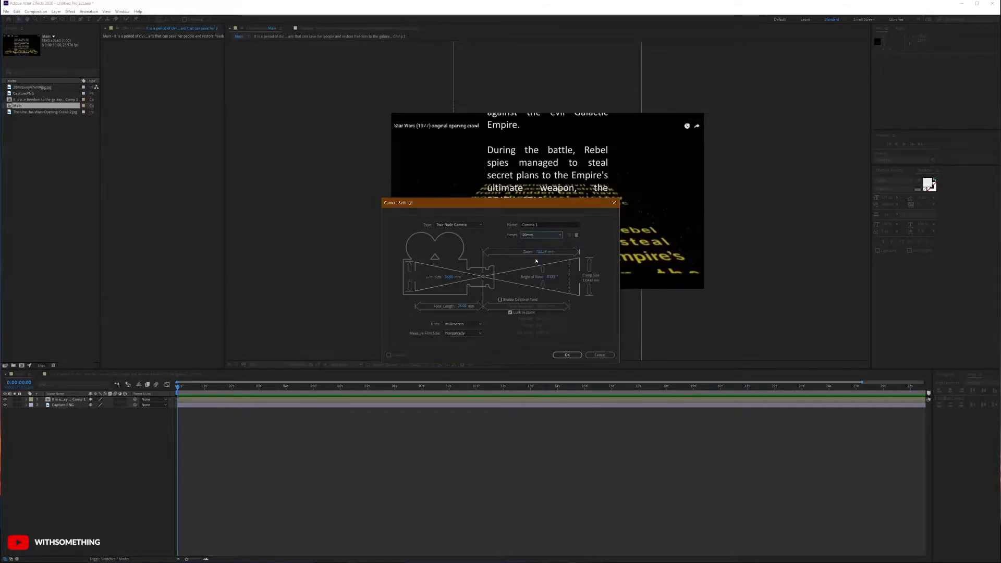
click(567, 355)
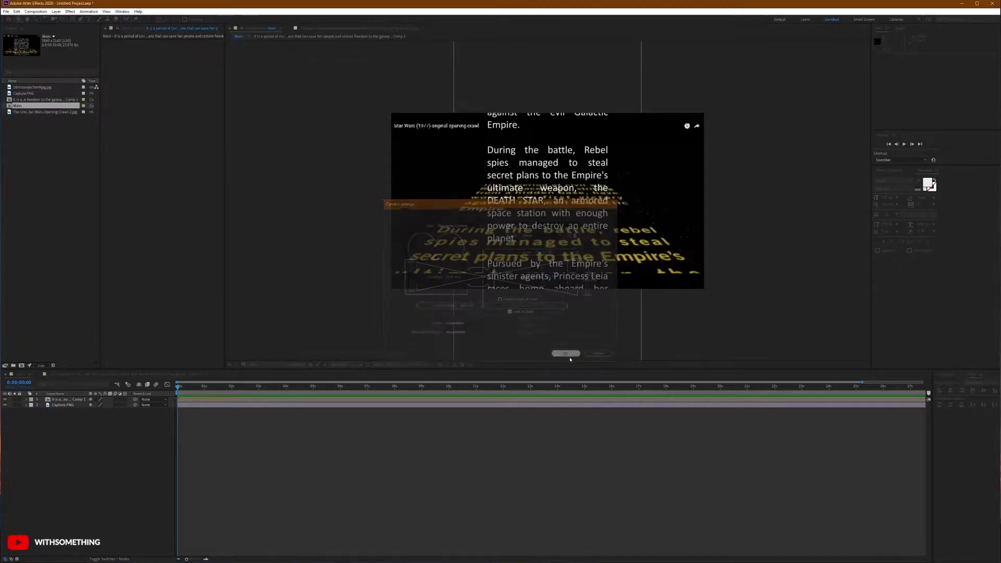
Add a null object to the Main composition and make it a 3D layer
right_click(94, 460)
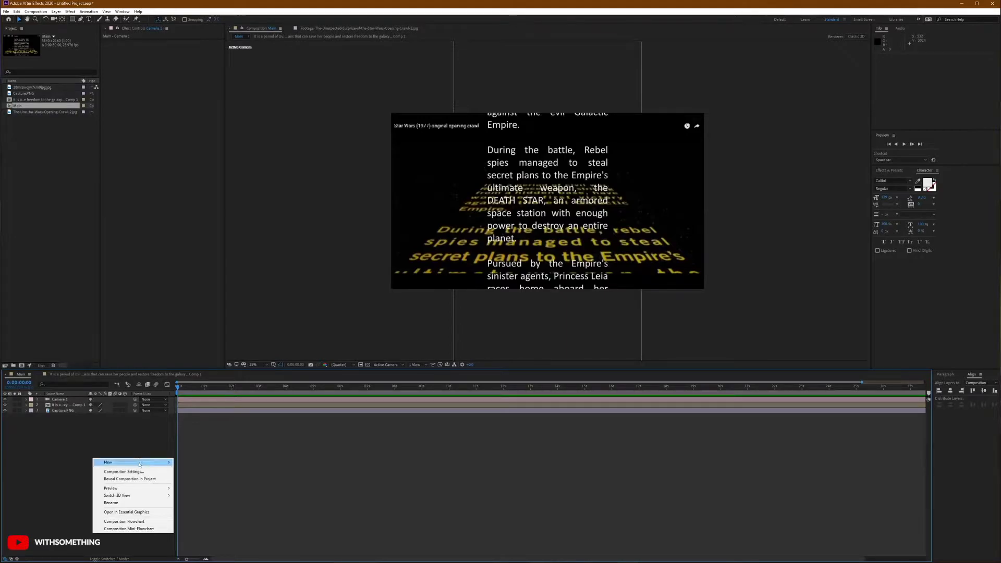
mouse_move(139, 464)
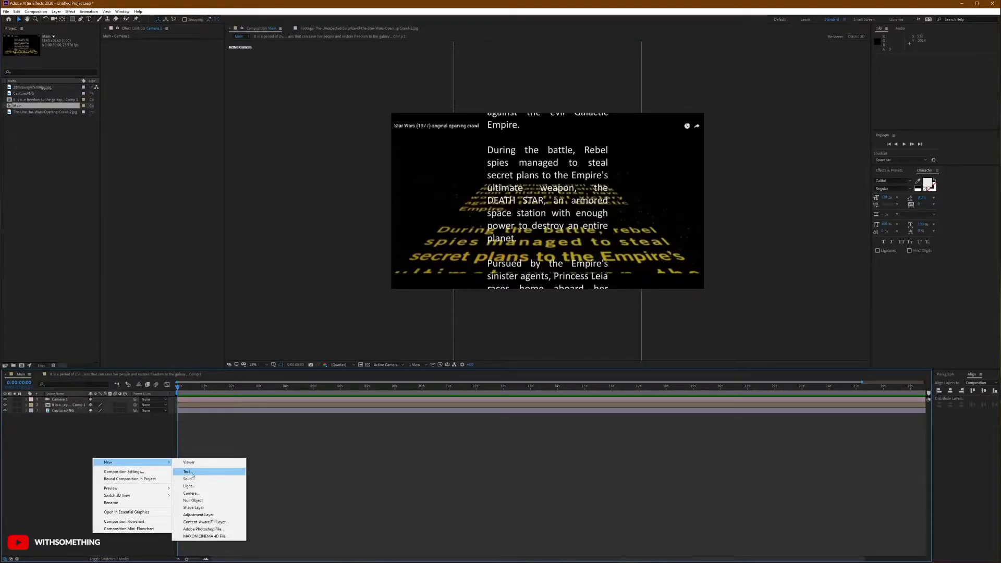
click(203, 502)
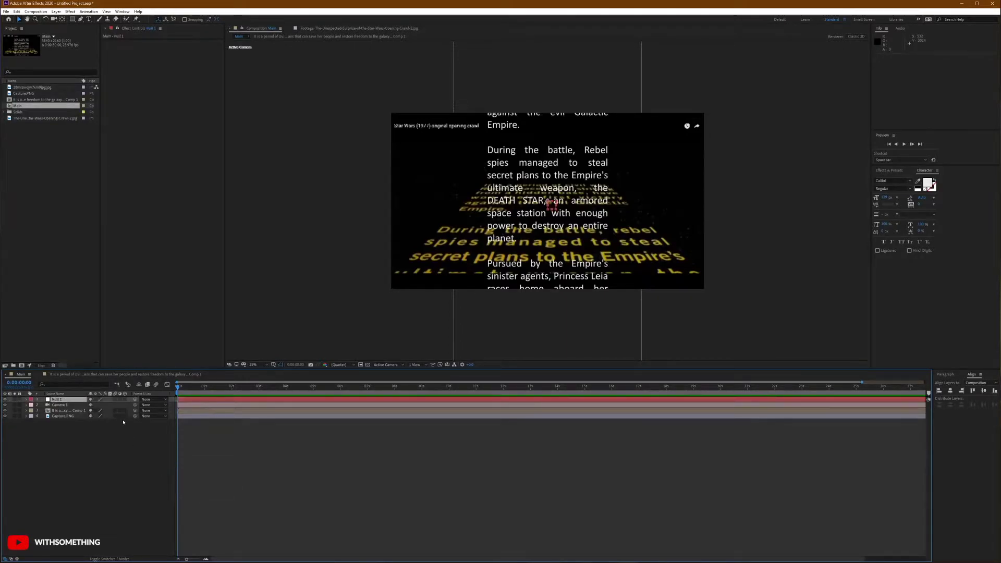
click(125, 400)
click(71, 436)
Turn the pre-composed crawl text layer into a 3D layer
click(66, 411)
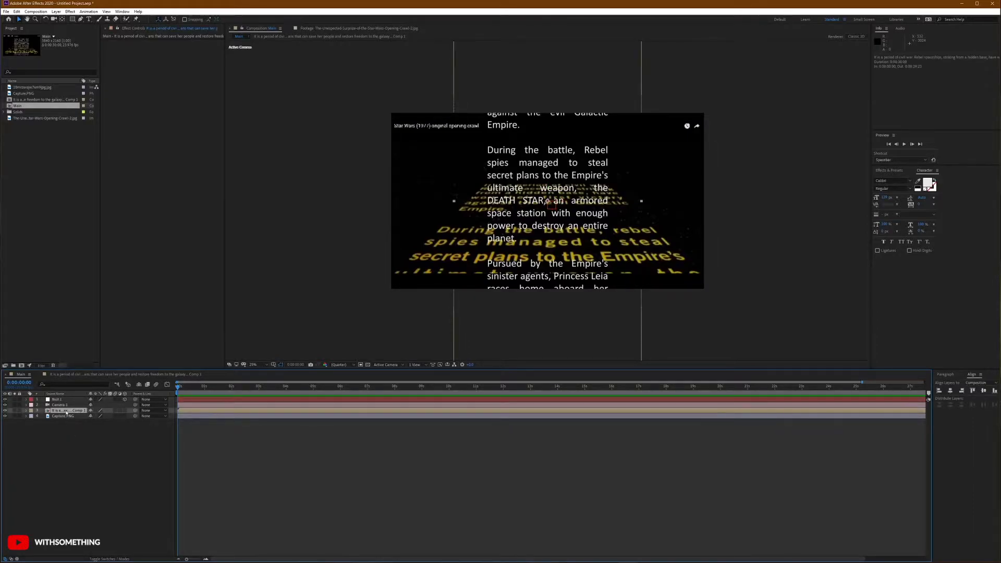
click(124, 411)
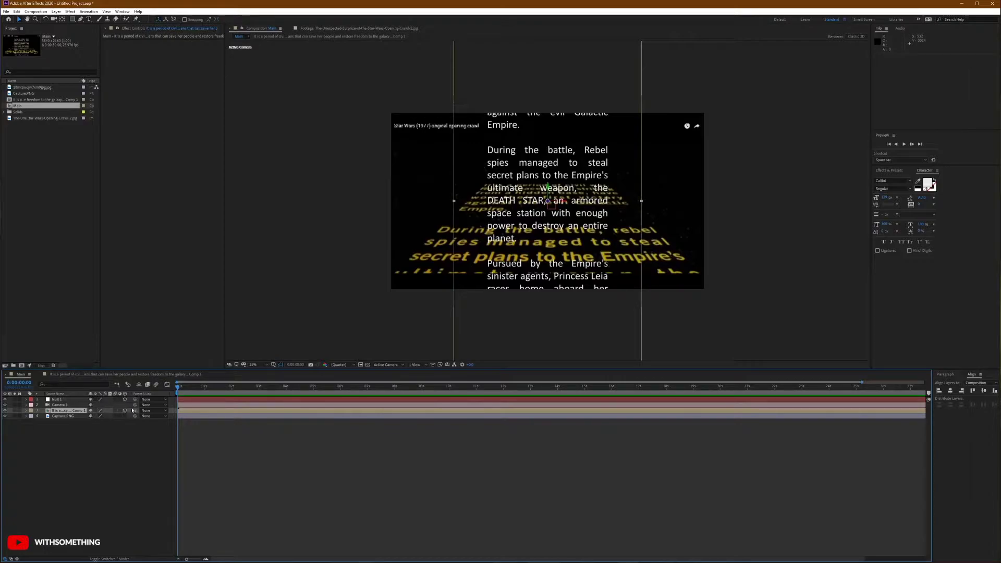
click(103, 477)
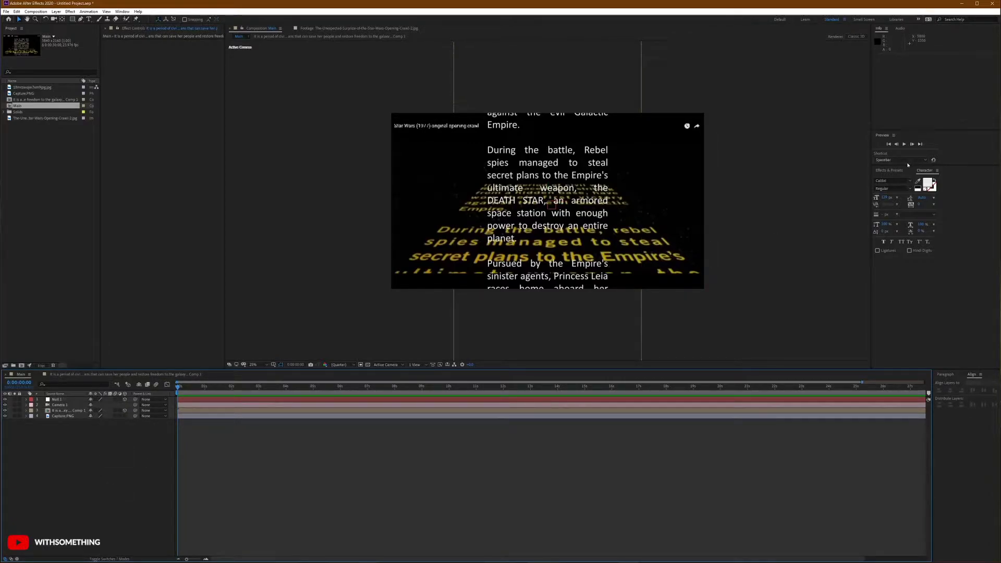
Find the Separate XYZ Position preset by searching for "xy" and apply it to the null layer
click(888, 170)
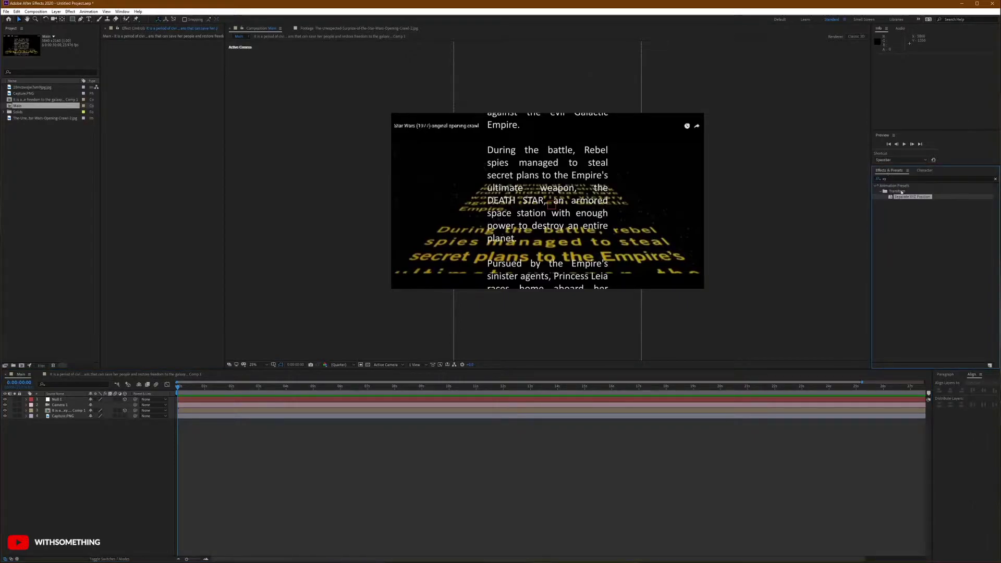
click(897, 178)
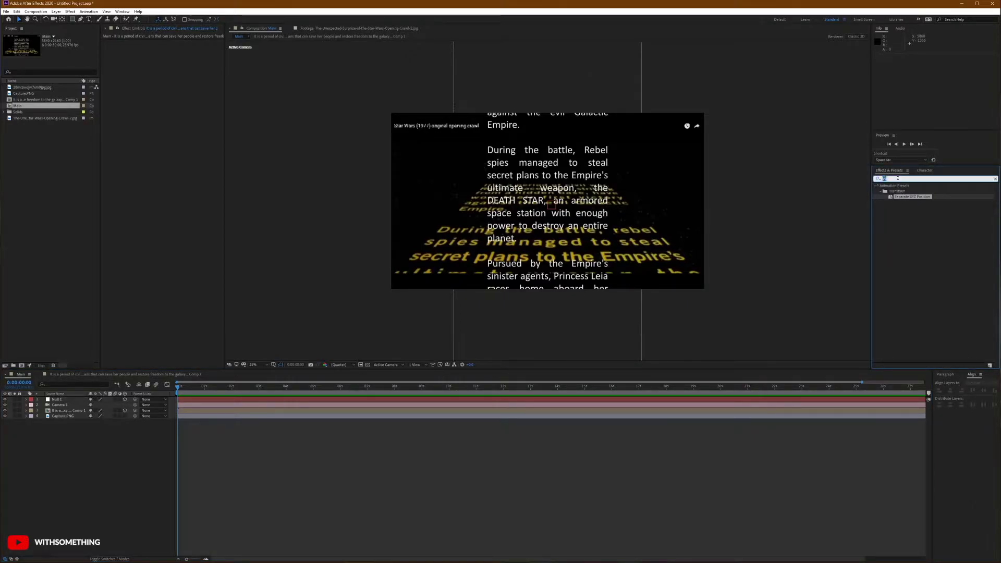
text(xy)
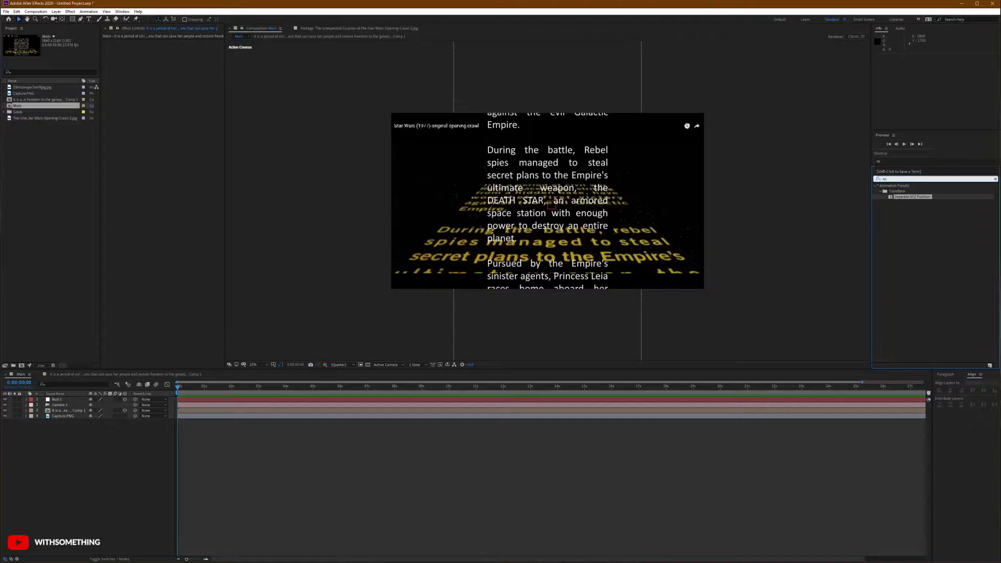
click(110, 398)
click(63, 400)
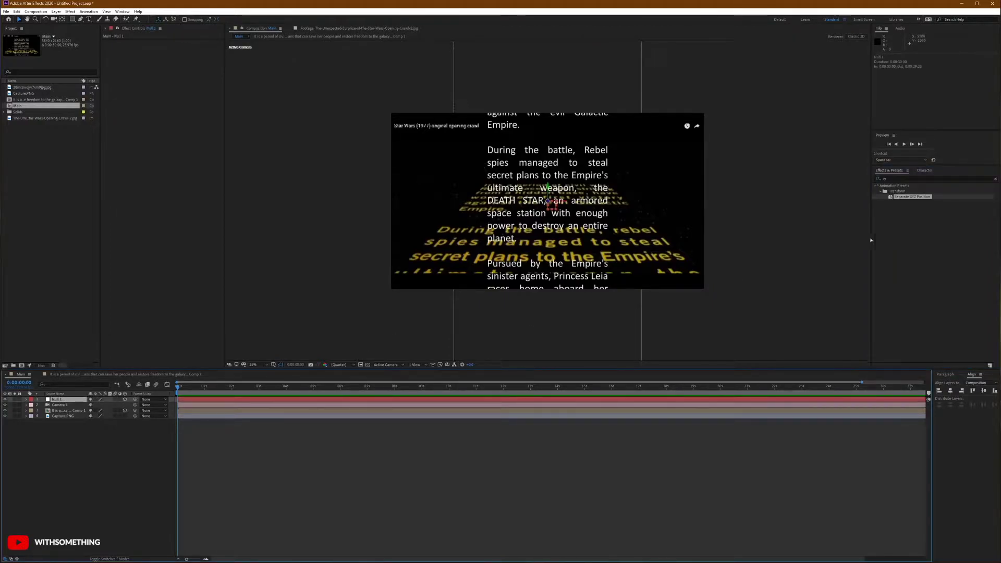
drag(913, 197, 154, 98)
Parent the camera layer to the null
click(65, 405)
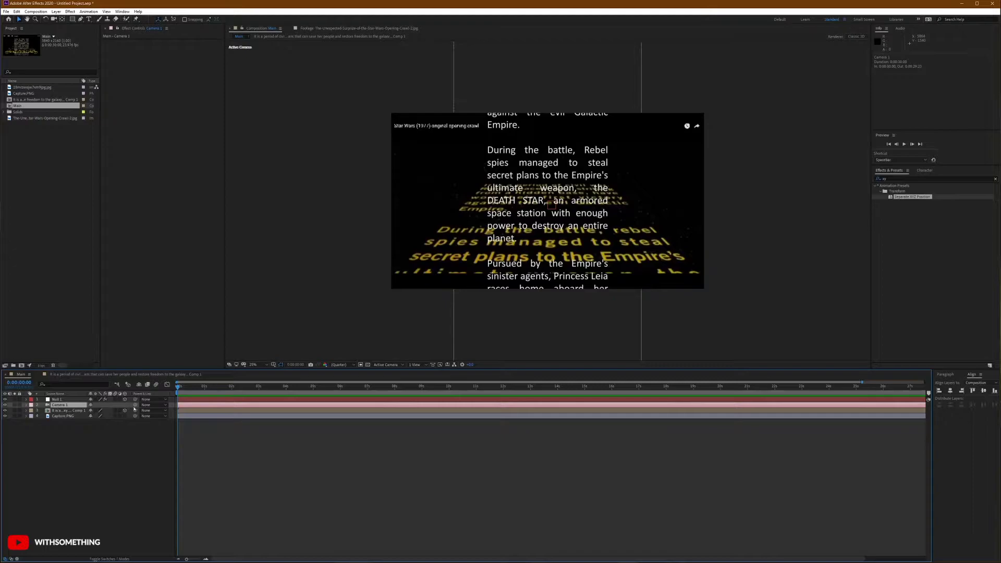
drag(135, 405, 61, 400)
click(68, 429)
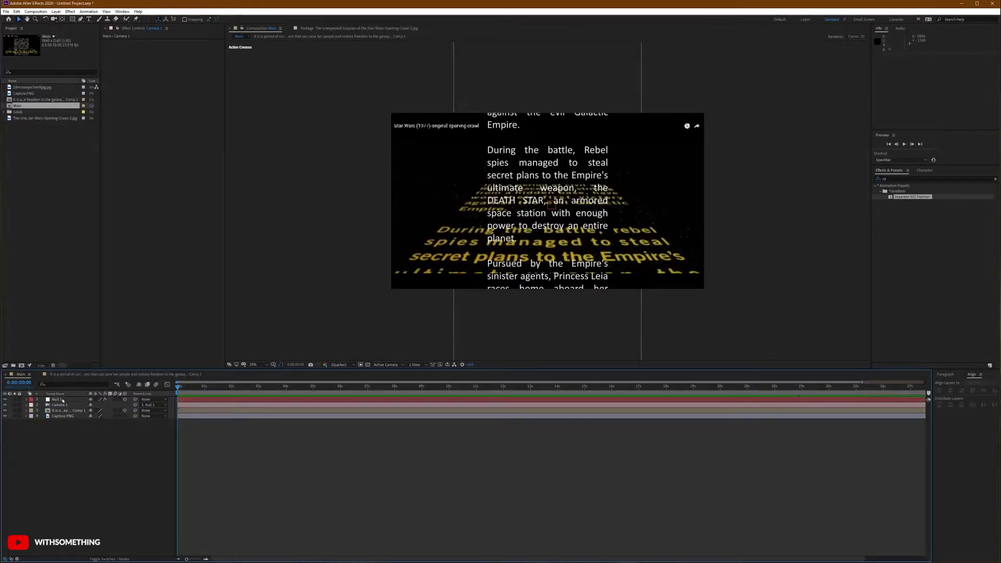
Try changing the null's Z Position in the Separate XYZ Position effect and undo the change
click(61, 400)
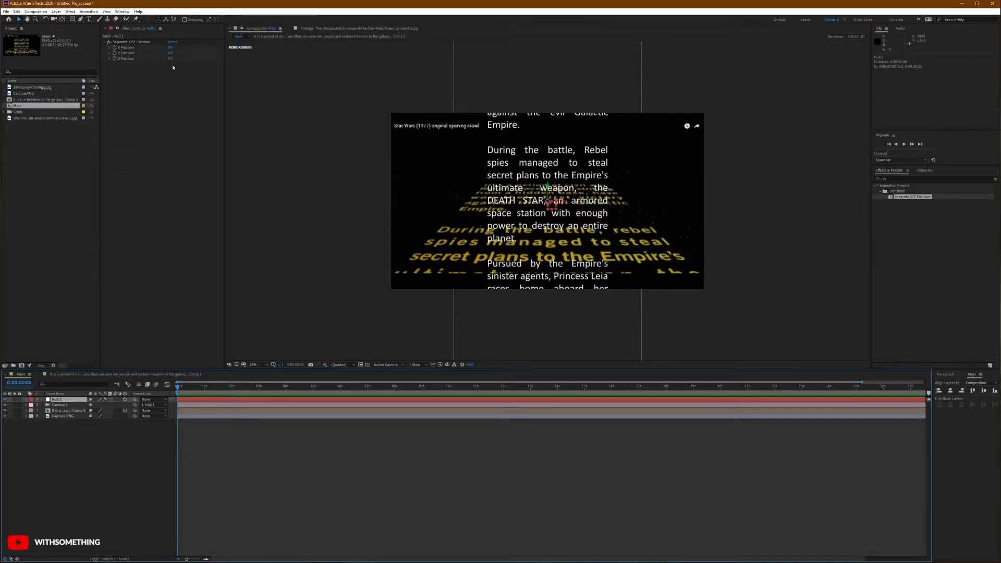
drag(170, 58, 172, 59)
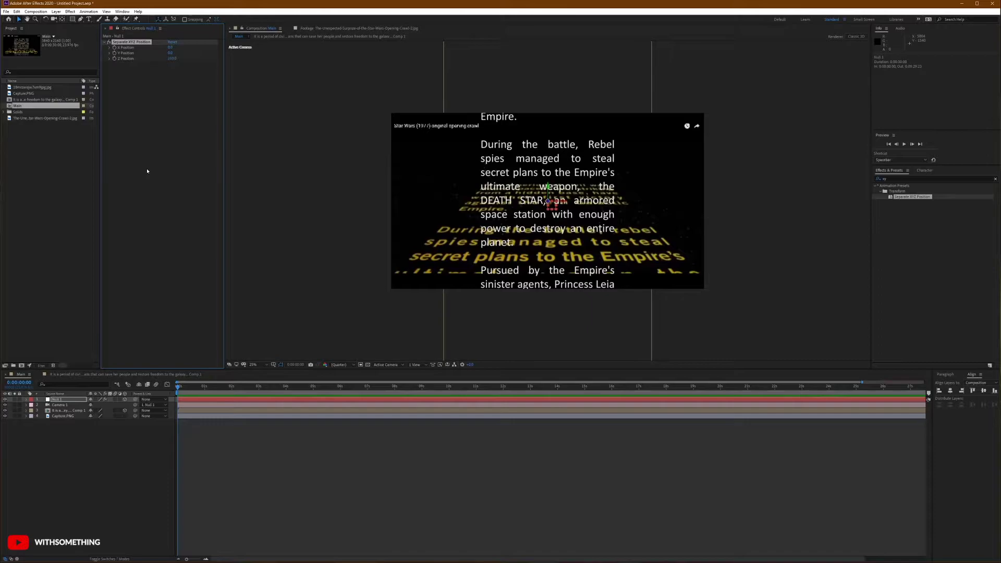
key(ctrl+z)
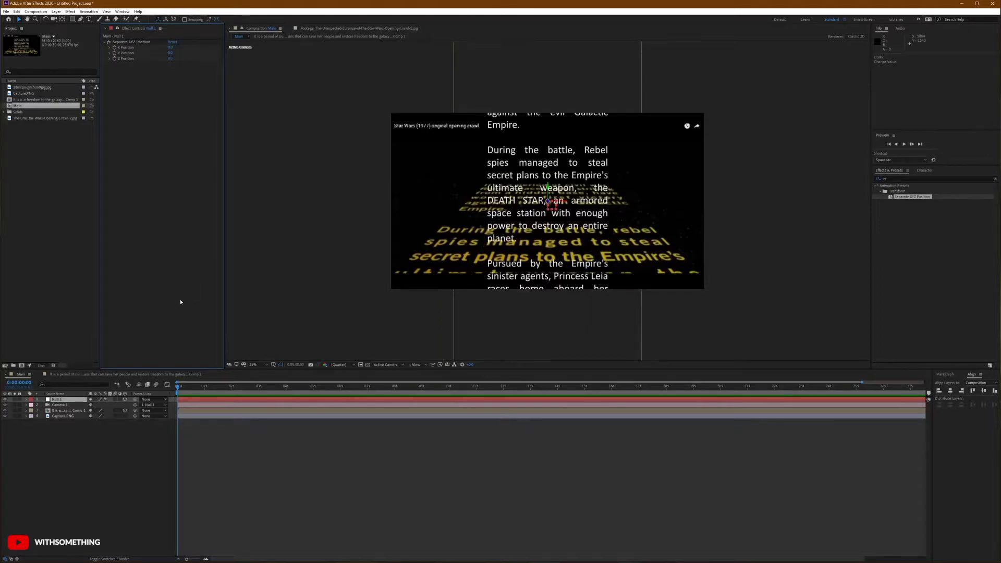
Check the camera's transform properties in the timeline and reveal the null's transform properties
click(28, 406)
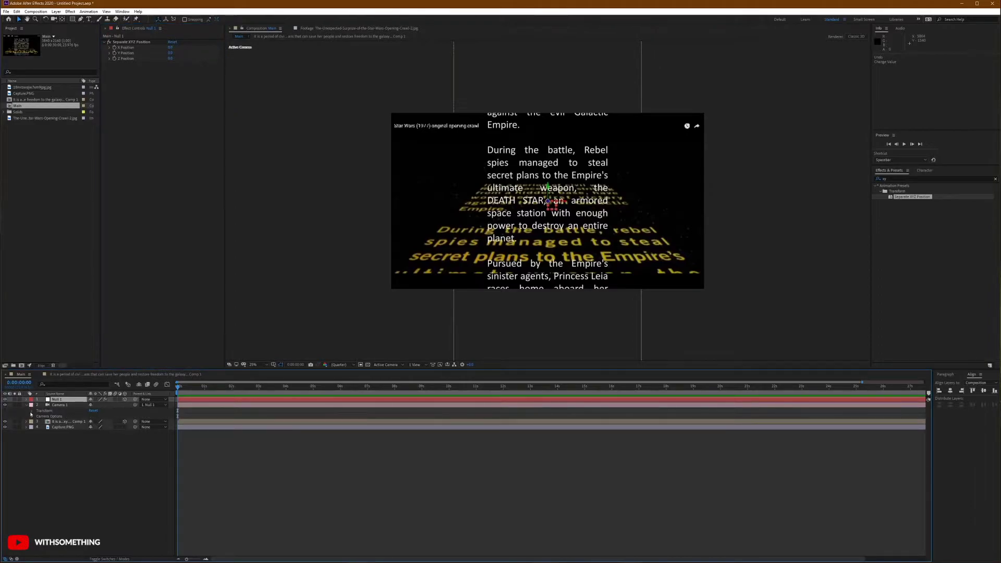
click(32, 411)
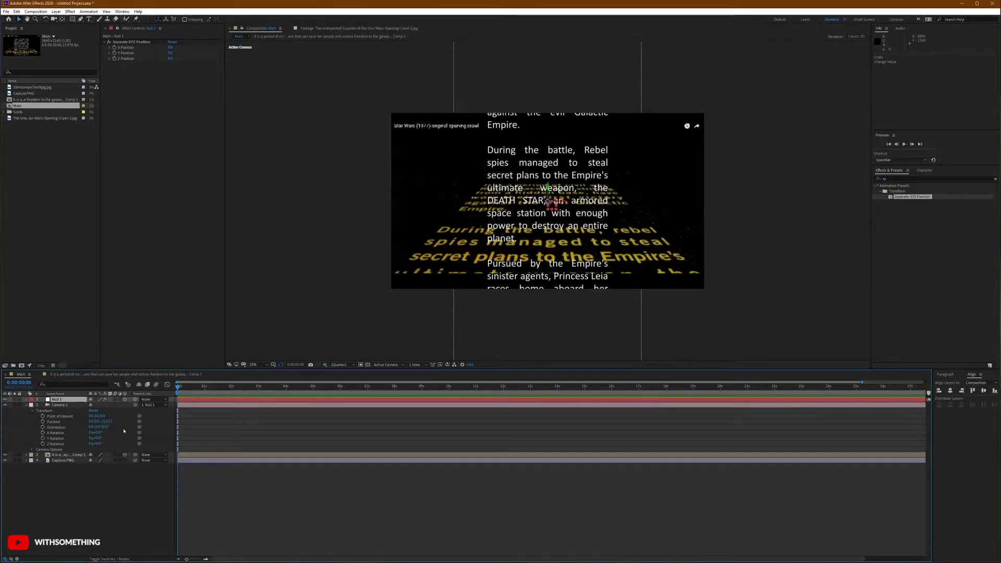
click(28, 405)
click(27, 405)
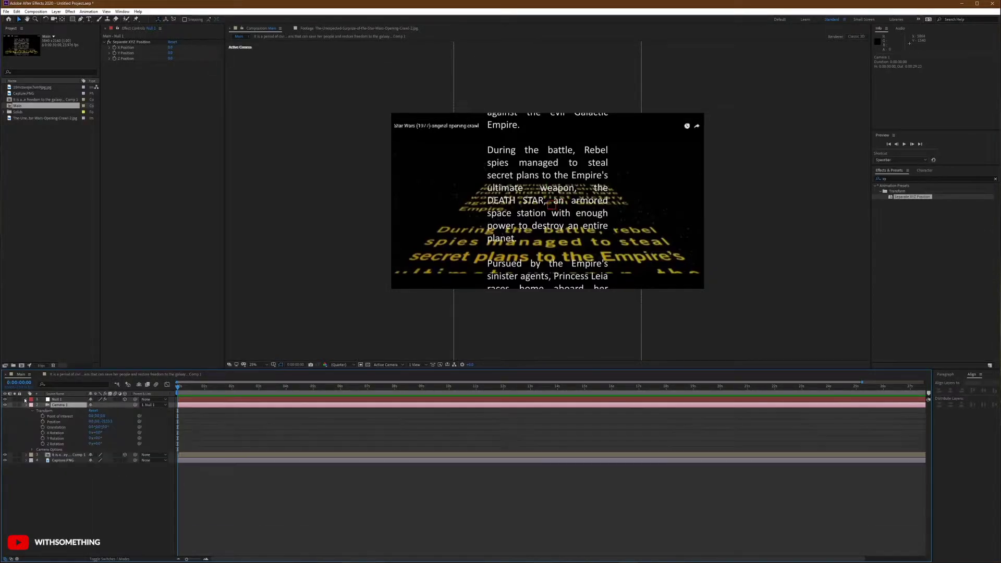
click(26, 404)
click(26, 399)
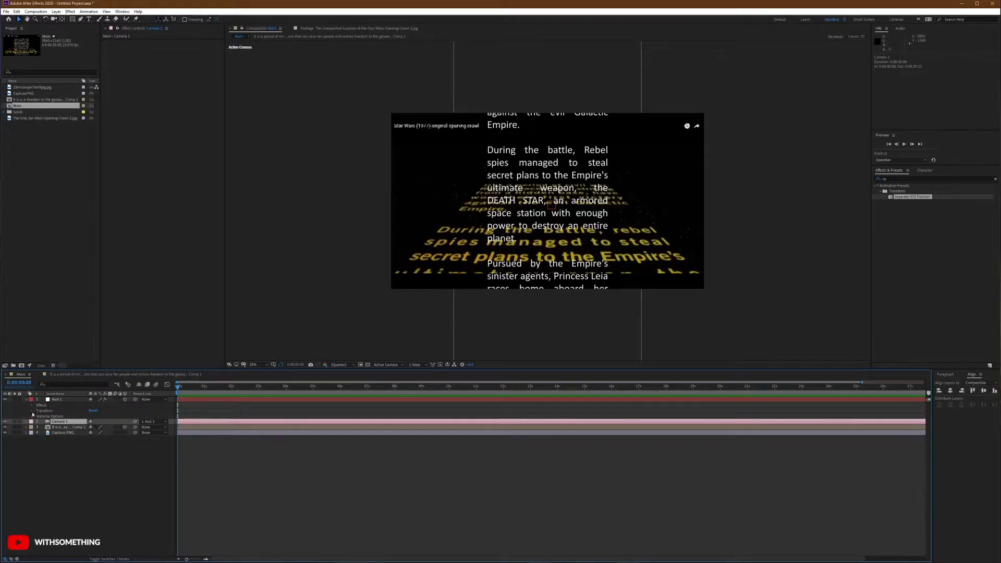
click(33, 411)
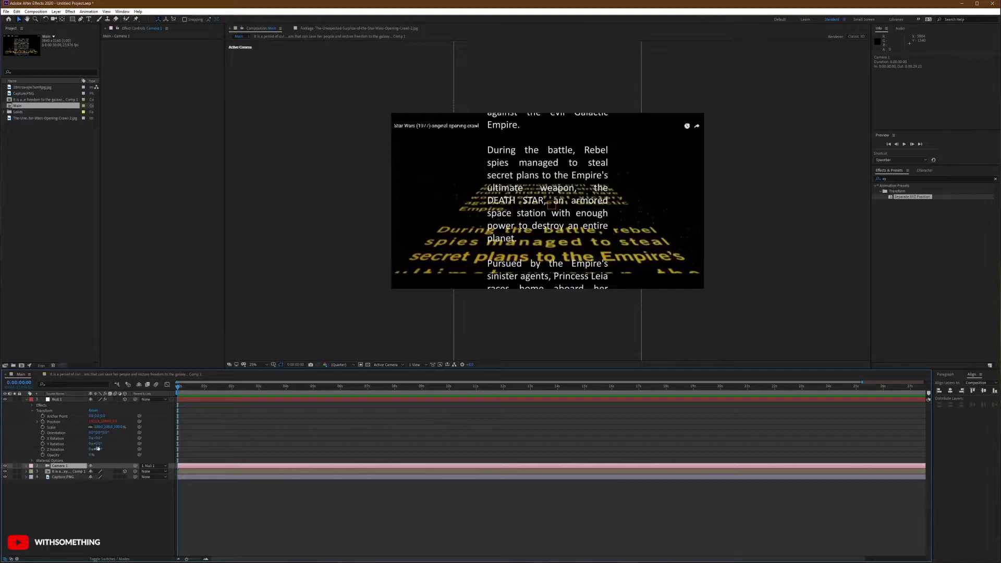
Try out the null's rotation values and undo each trial rotation
drag(97, 443, 96, 441)
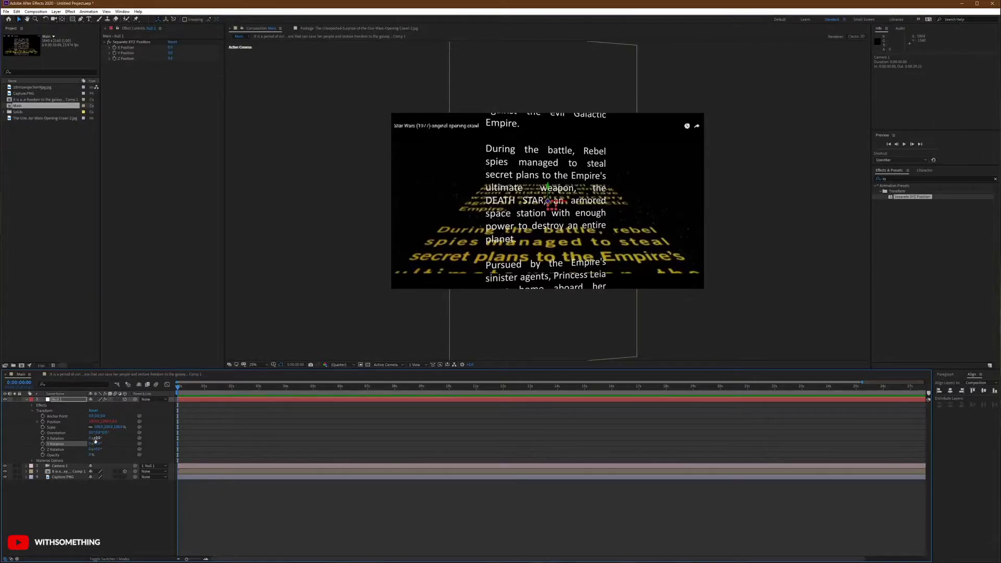
key(ctrl+z)
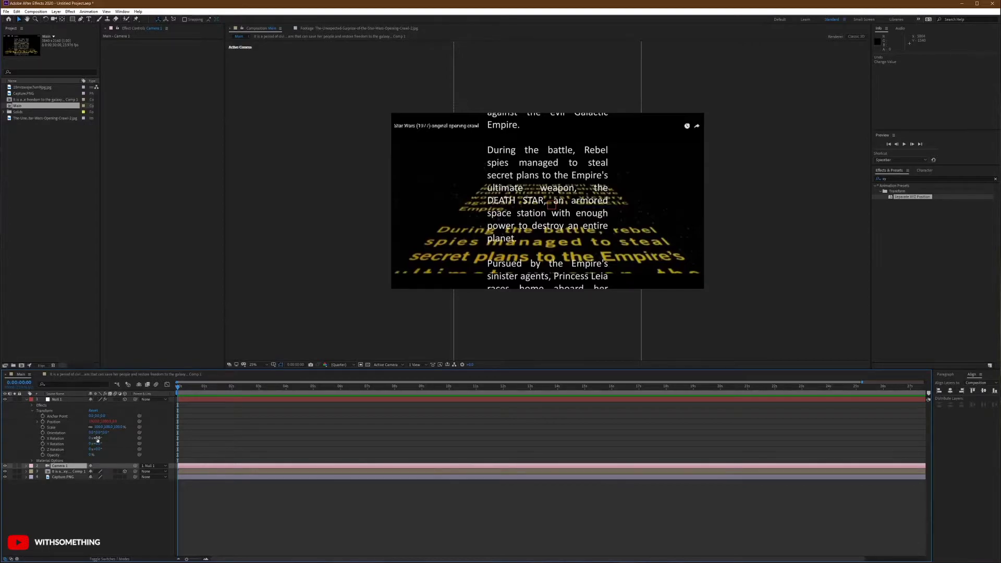
mouse_move(94, 444)
mouse_down()
mouse_move(104, 452)
mouse_move(106, 438)
mouse_up()
key(ctrl+z)
key(ctrl+z)
Adjust the null's X Rotation so the crawl text recedes in perspective like the reference screenshot
drag(108, 437, 118, 438)
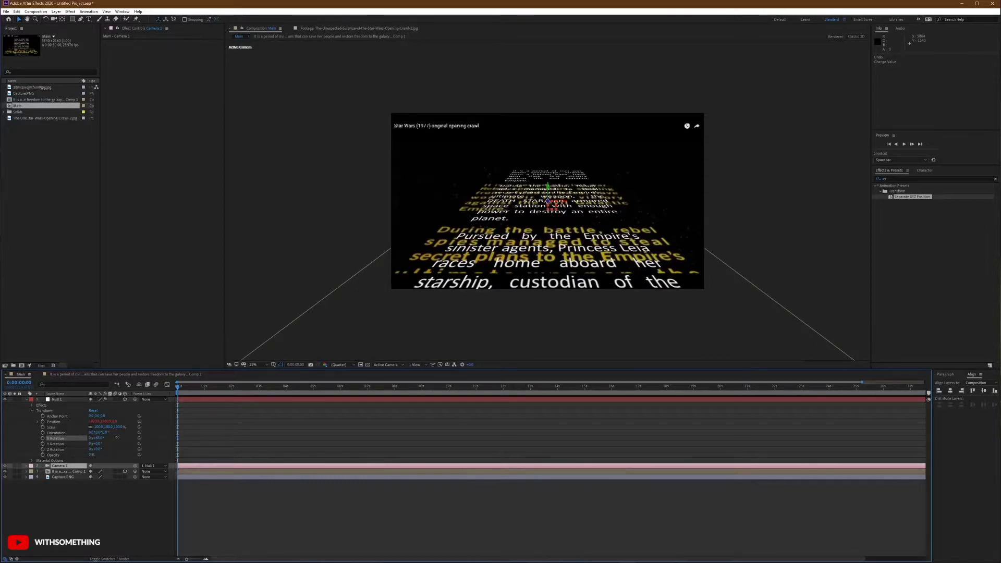
drag(117, 438, 117, 437)
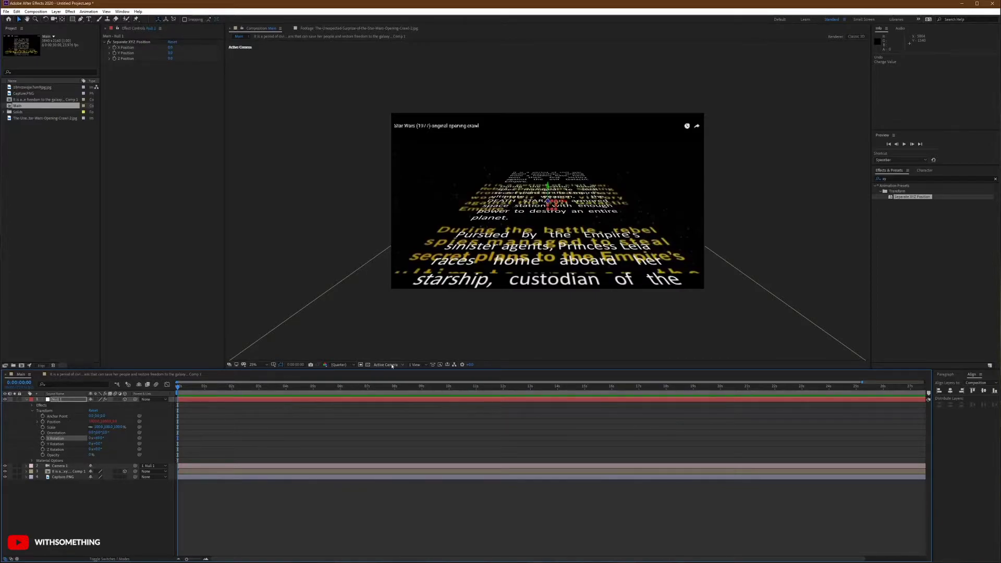
Split the viewer into two side-by-side views, set one to Left, and inspect the selected camera's angle to the text layer
click(415, 364)
click(421, 381)
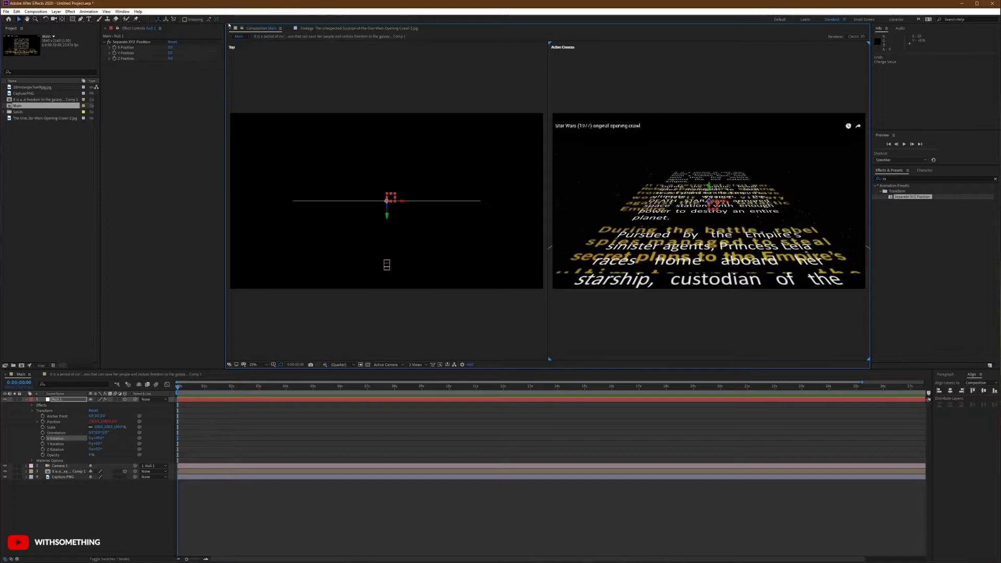
right_click(233, 49)
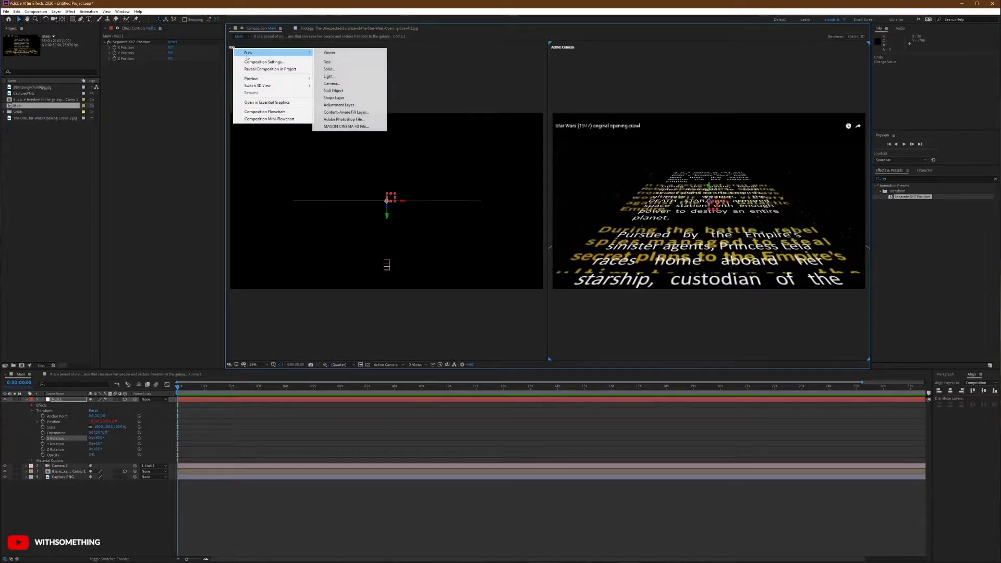
click(229, 49)
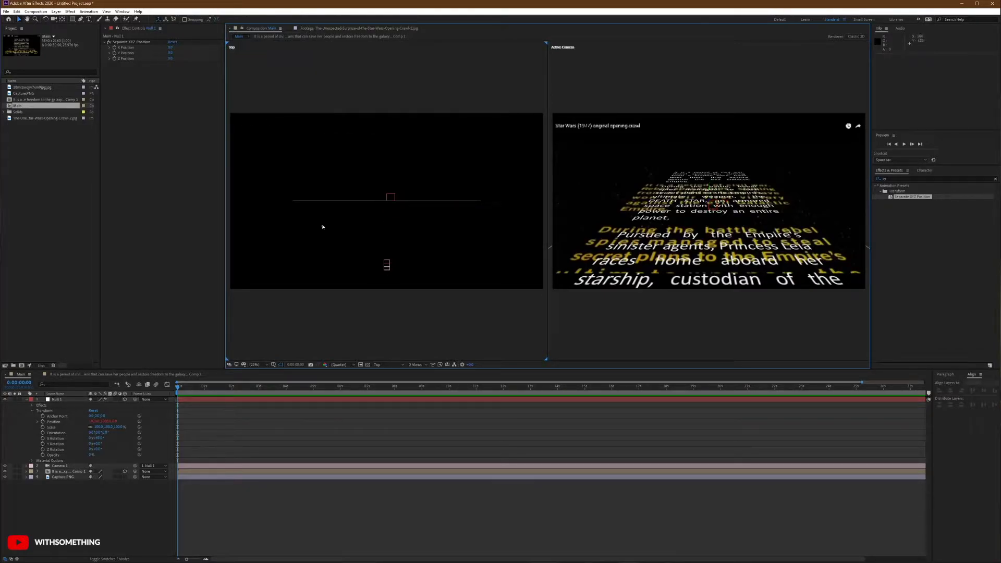
click(389, 365)
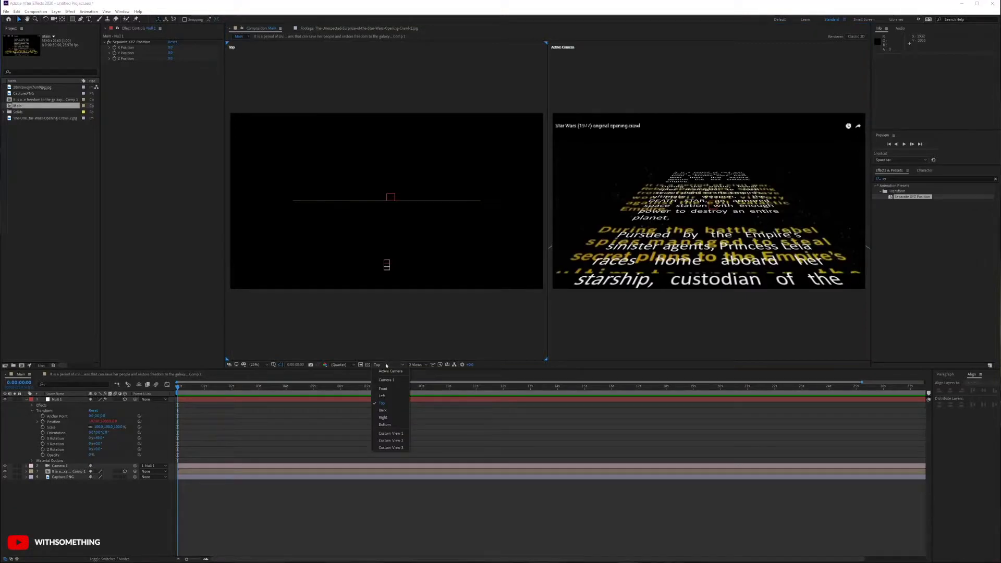
click(396, 400)
scroll(417, 284, down, 4)
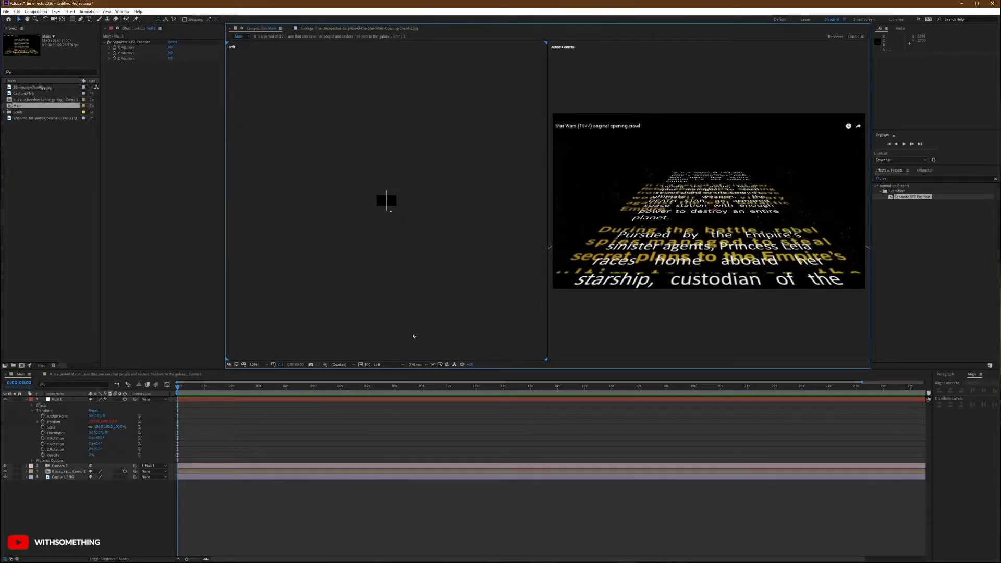
scroll(413, 335, up, 4)
scroll(413, 335, down, 1)
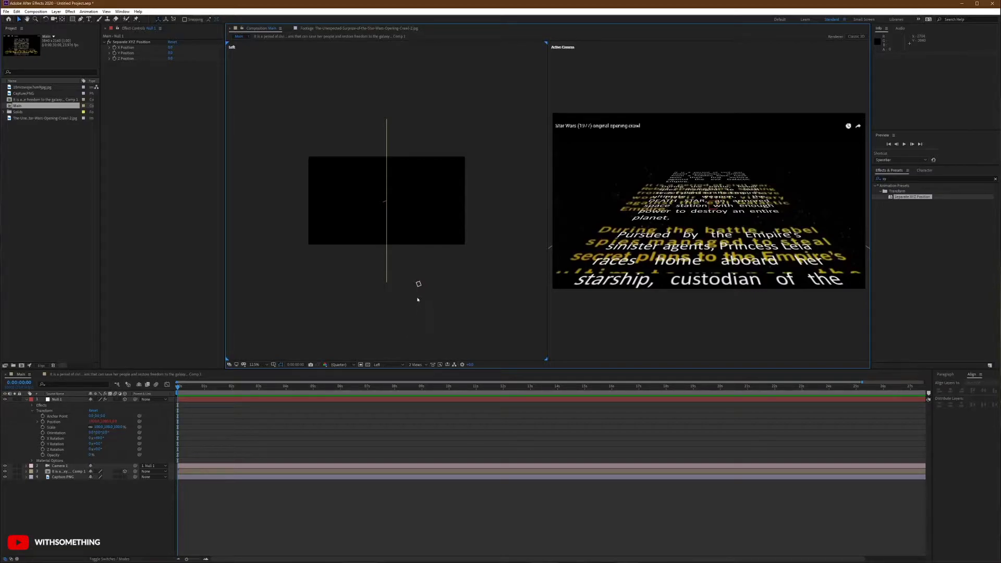
click(63, 466)
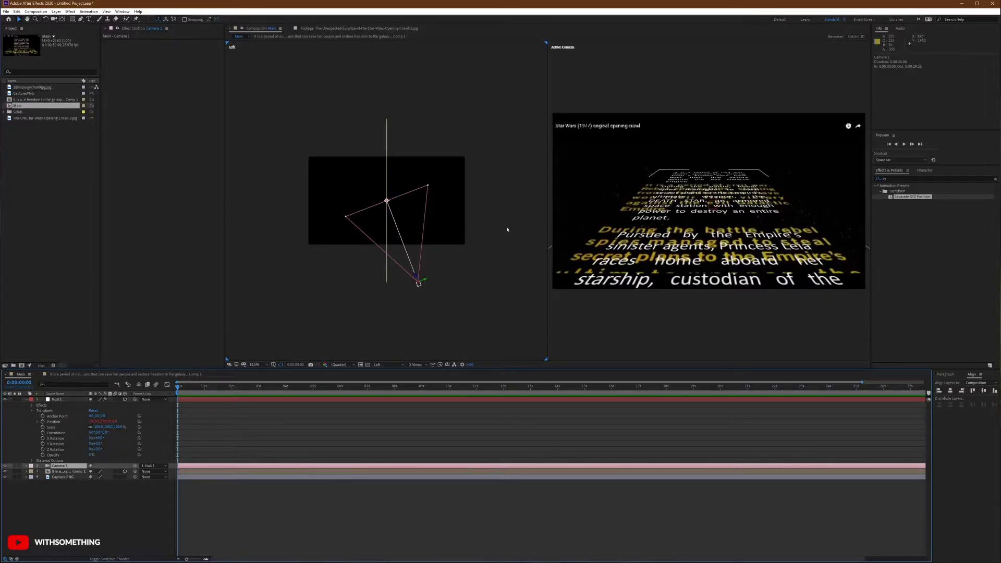
View the reference photo of the camera filming the physical crawl text, and return to the Main composition
click(31, 88)
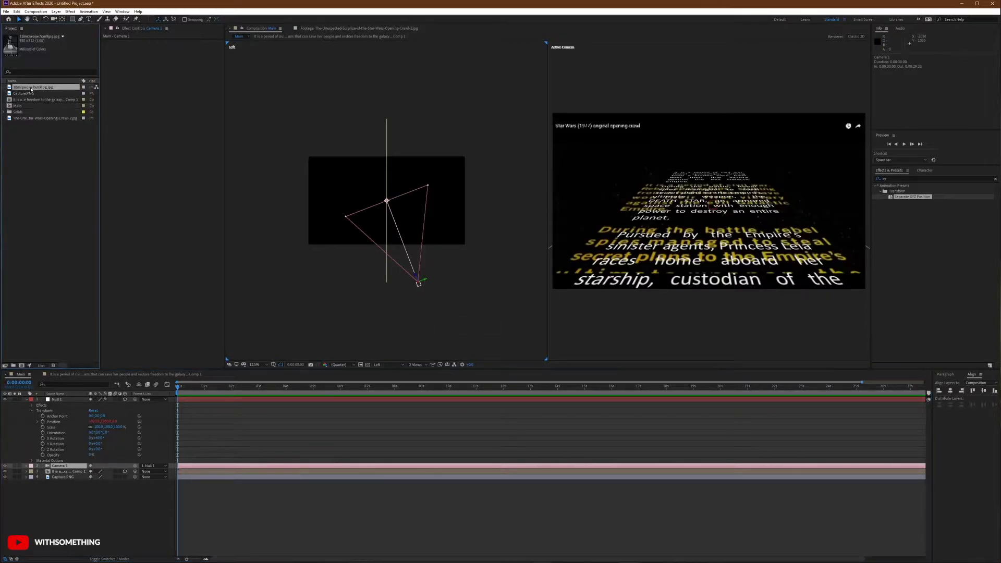
double_click(31, 88)
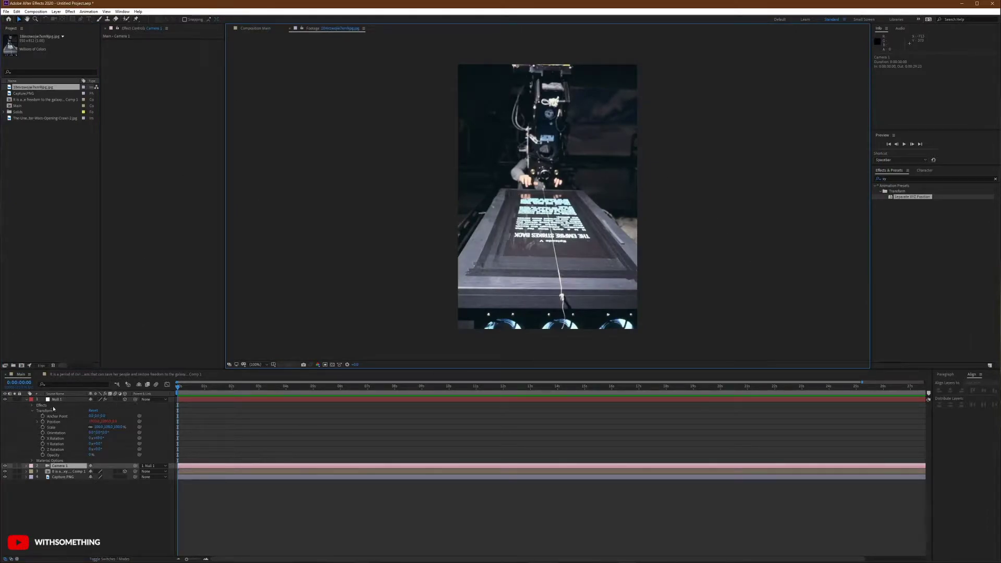
click(265, 30)
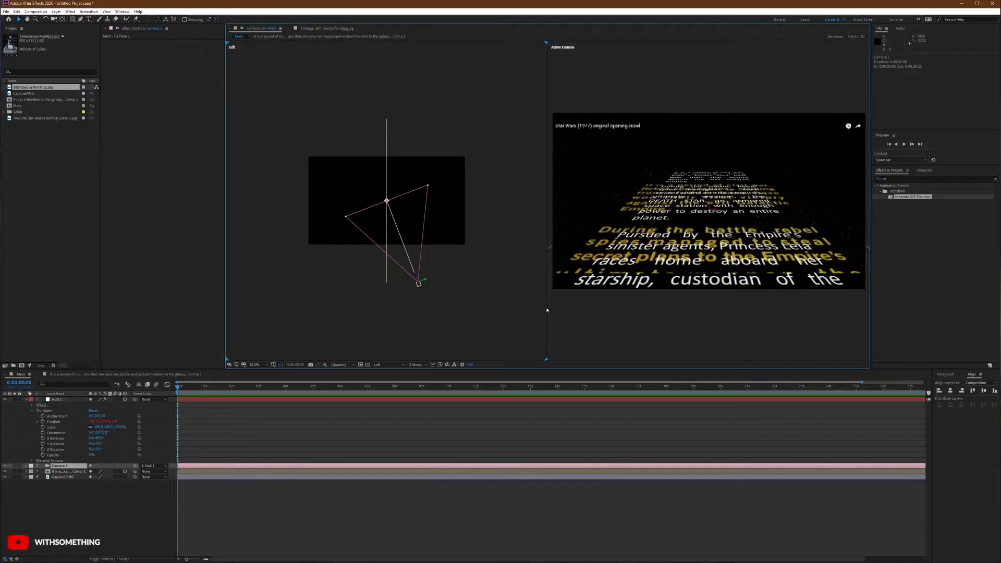
drag(549, 296, 507, 298)
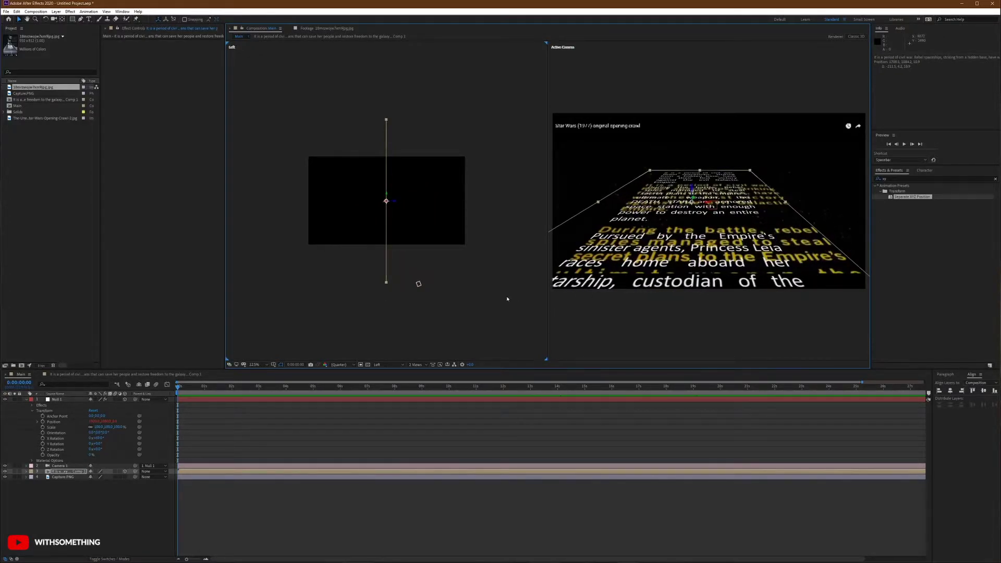
key(ctrl+z)
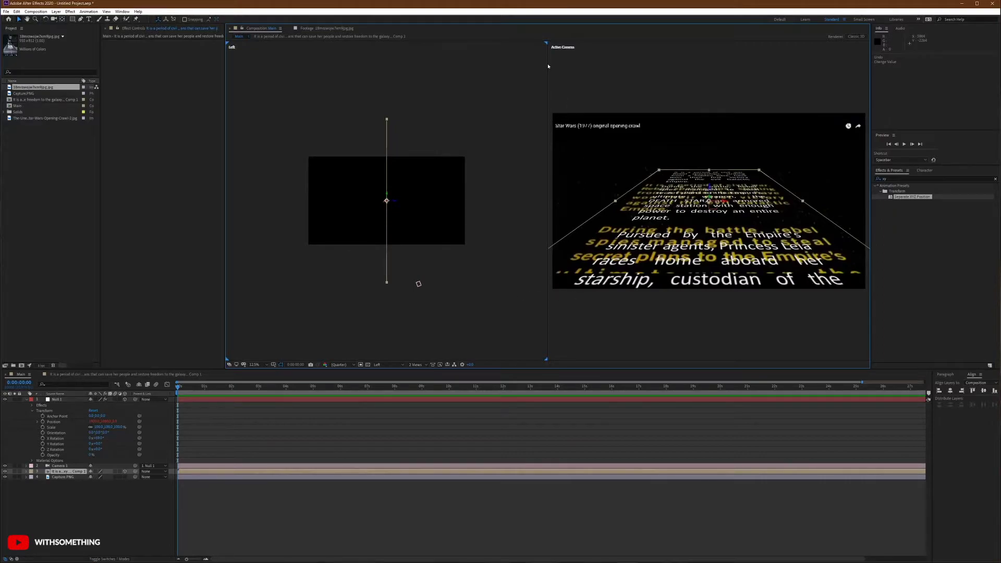
click(557, 59)
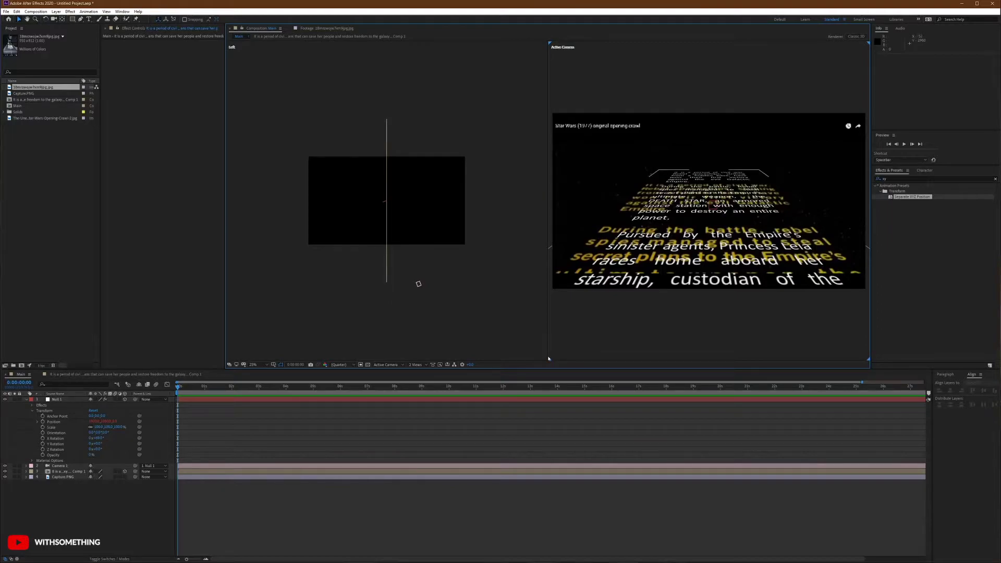
click(525, 149)
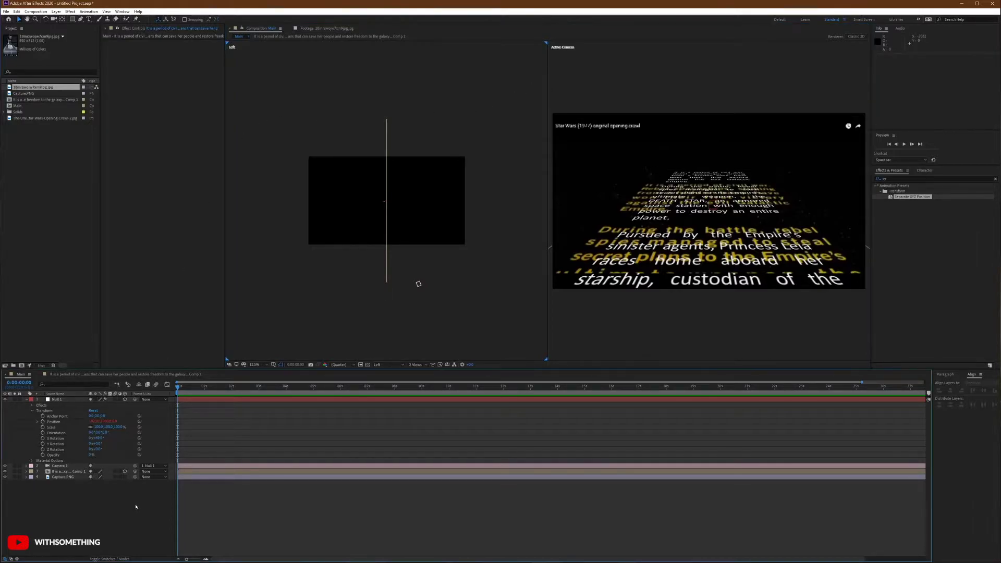
Return the composition viewer to a single view and set its magnification to fit up to 100%
click(415, 364)
click(423, 374)
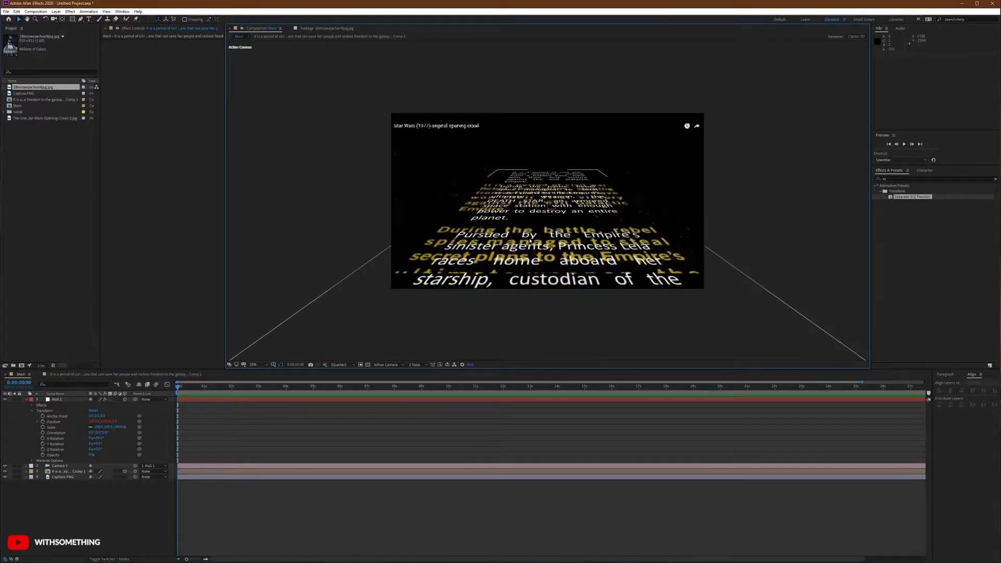
click(253, 364)
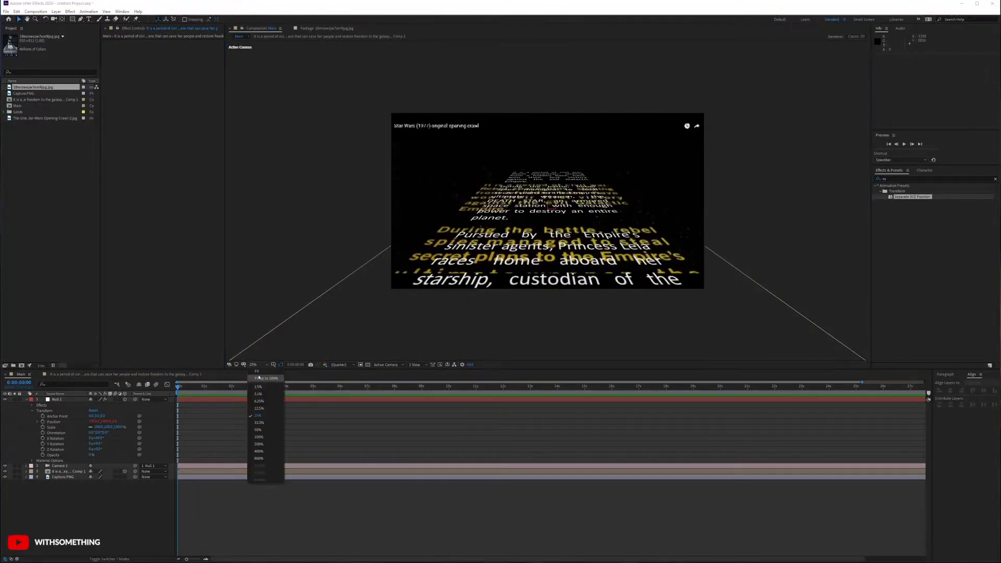
click(259, 378)
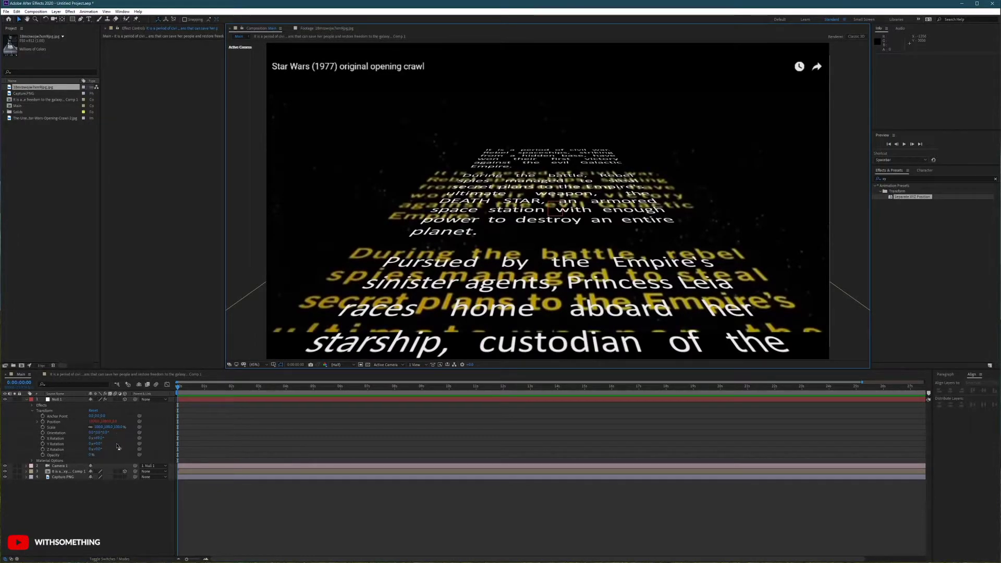
Set the null's X Rotation to 70°, and fine-tune it slightly lower against the reference crawl
click(99, 438)
text(70)
key(Return)
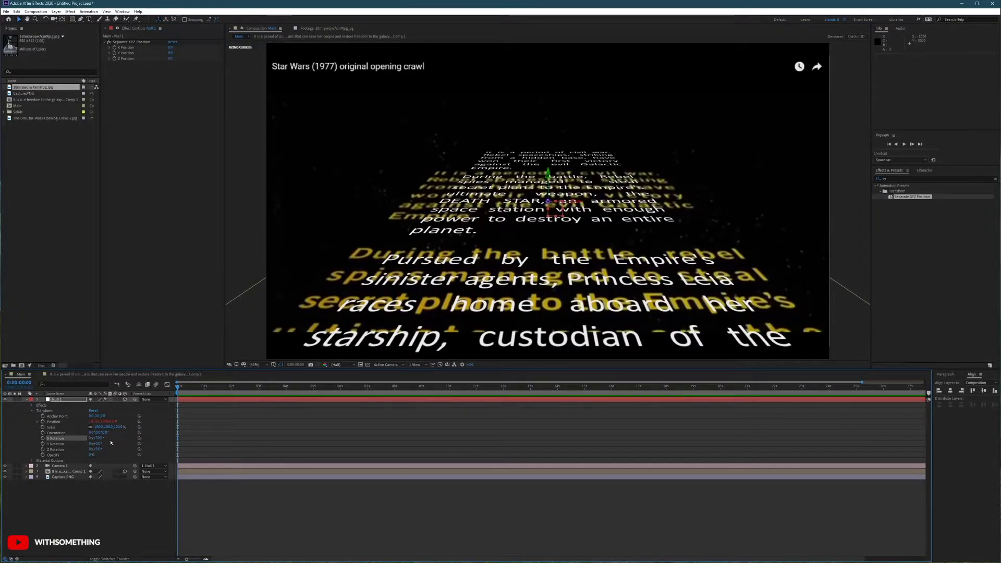
drag(99, 441, 93, 439)
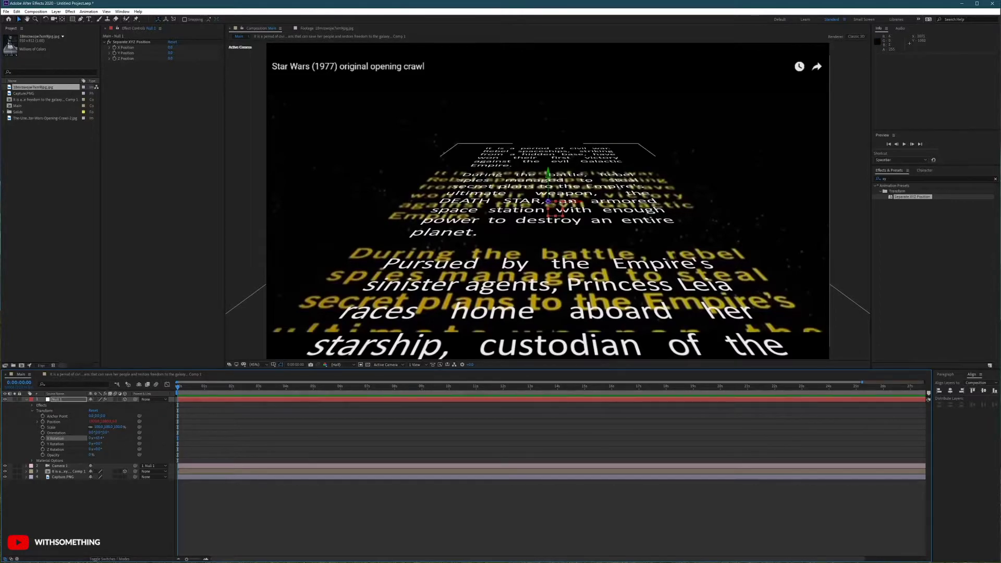
Shift the 3D text layer sideways in the composition and reduce the null's X Rotation a little further
drag(571, 201, 535, 206)
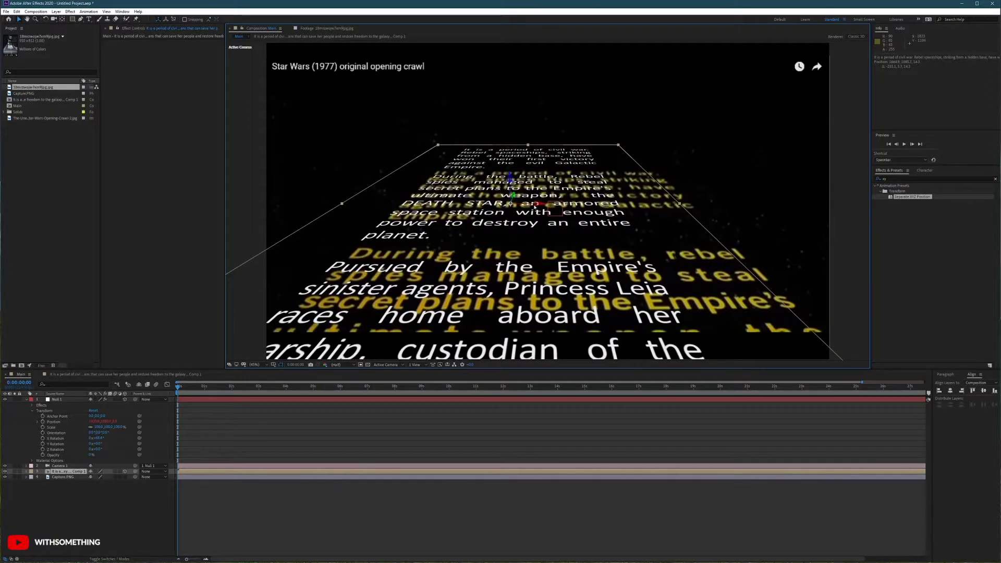
drag(99, 439, 87, 437)
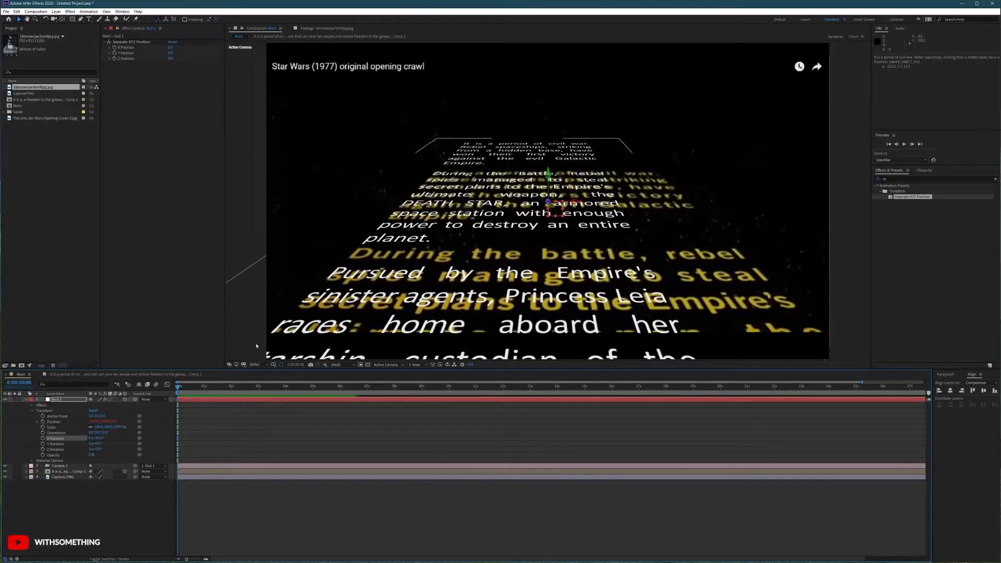
Reset the Transform properties of the crawl text layer to recentre it in the composition
click(70, 474)
right_click(69, 474)
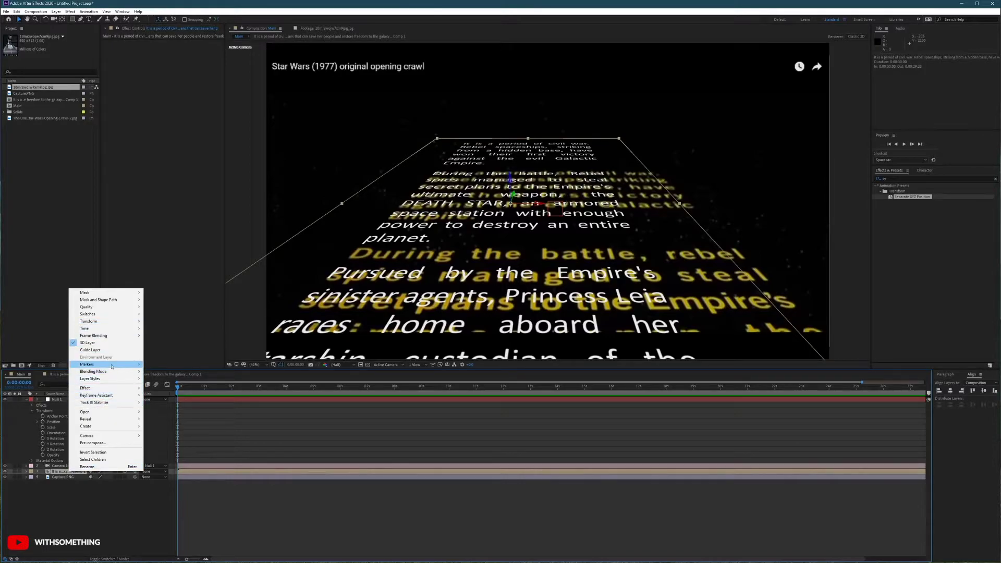
mouse_move(109, 321)
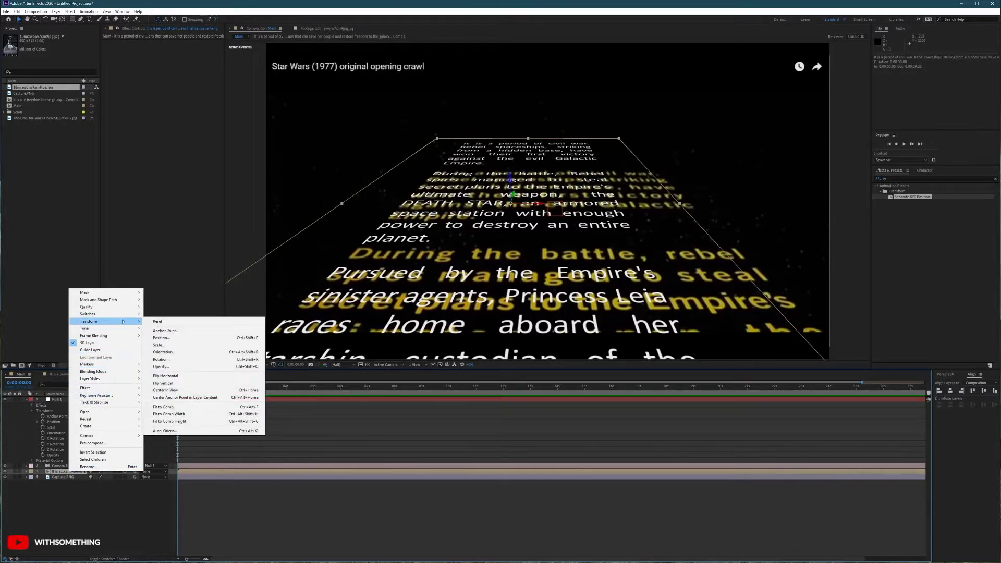
click(156, 322)
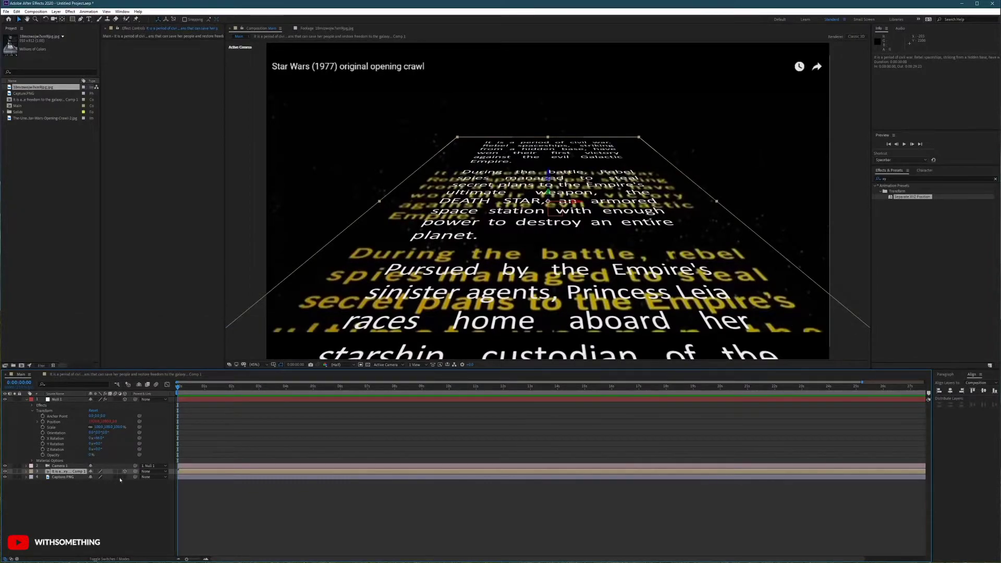
click(112, 501)
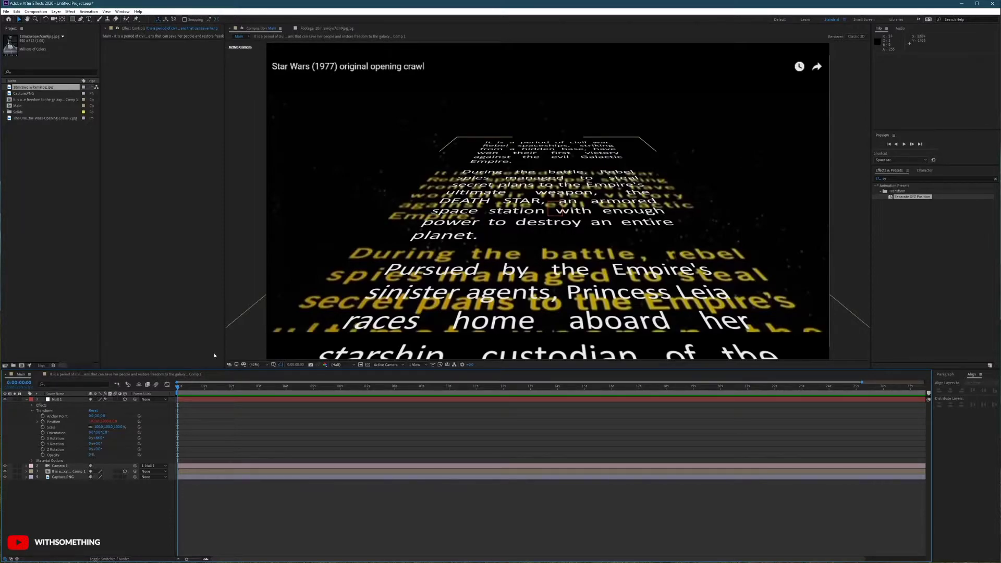
Increase the null's Z Position in its Separate XYZ Position effect to move the camera relative to the crawl text
click(60, 401)
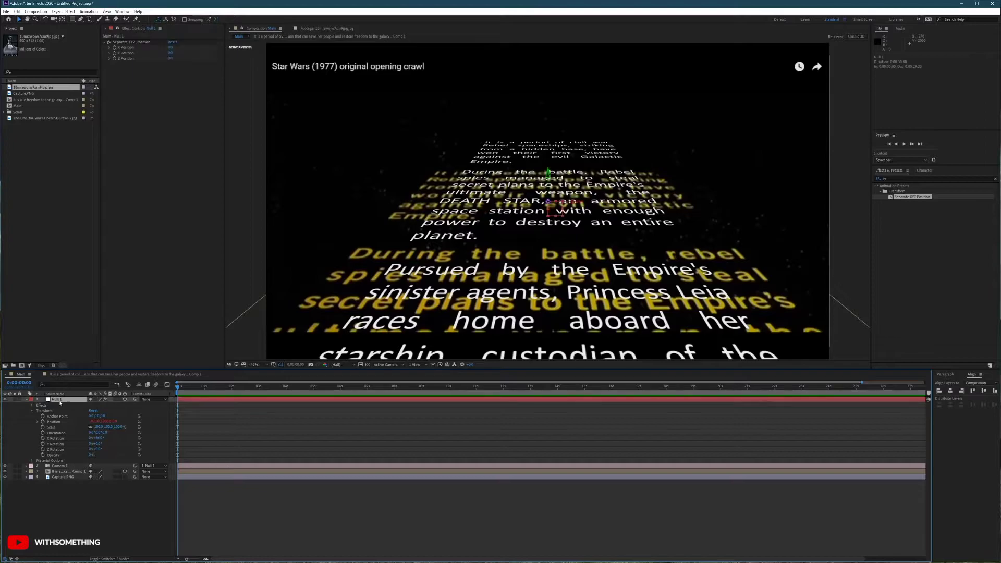
drag(169, 58, 185, 67)
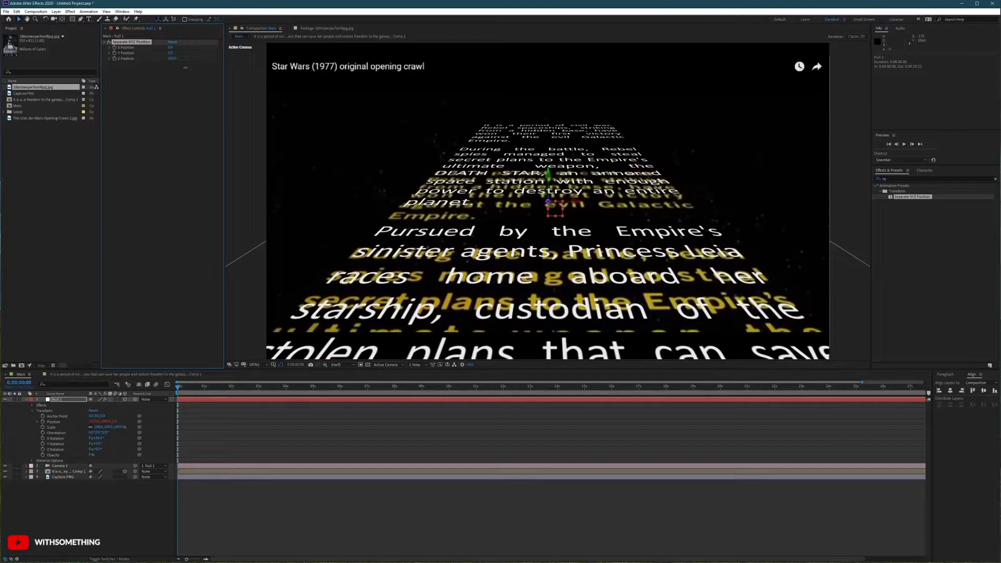
drag(186, 68, 168, 64)
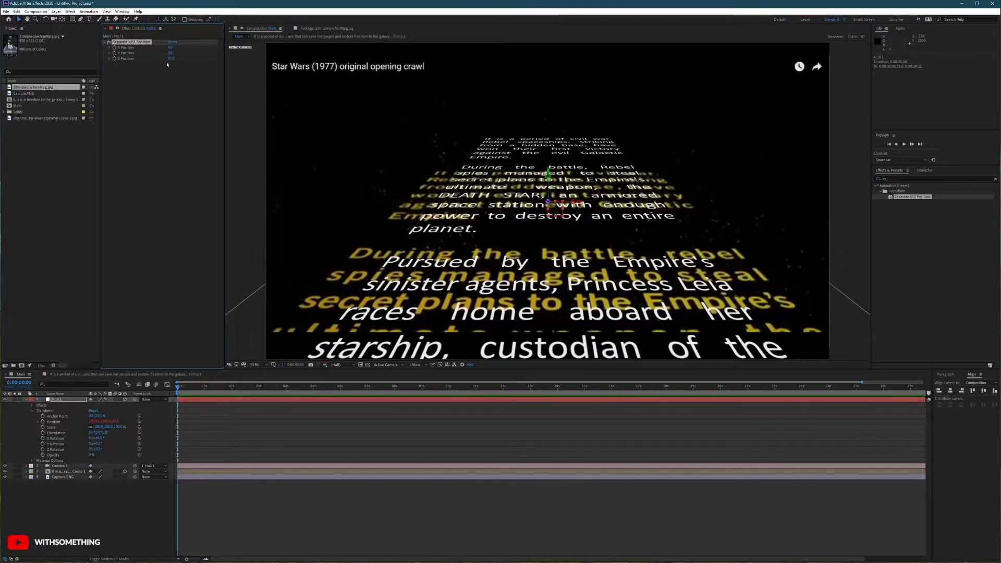
key(ctrl+z)
drag(171, 59, 179, 61)
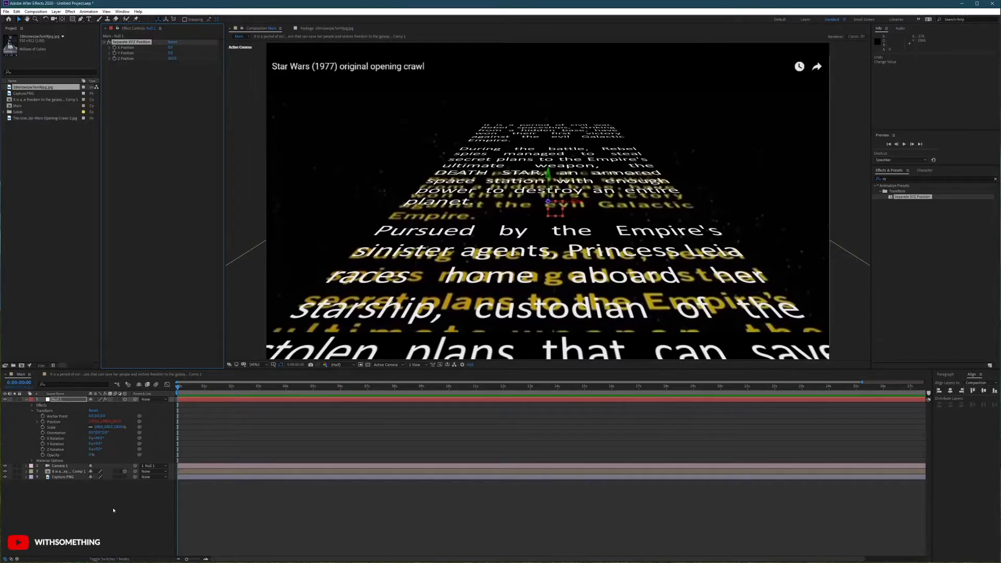
click(125, 487)
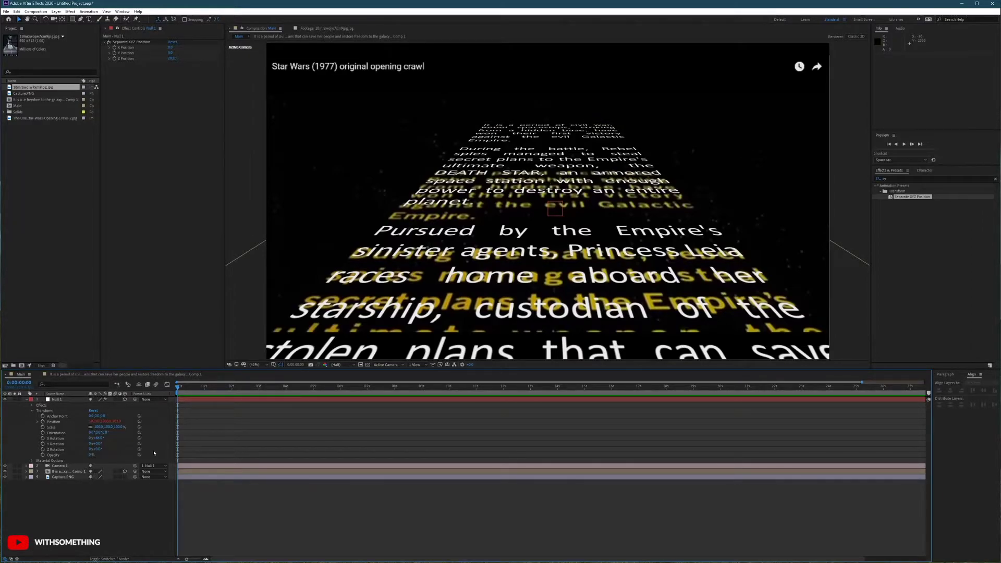
Reveal the crawl text layer's Position and adjust its Y value to line the text up with the reference lines
click(64, 472)
click(64, 472)
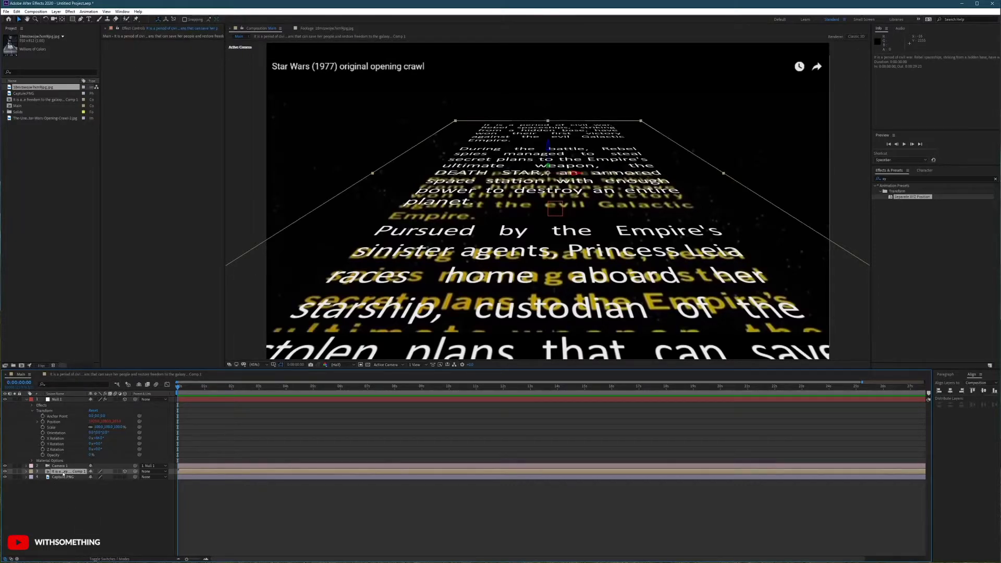
key(p)
drag(118, 477, 134, 477)
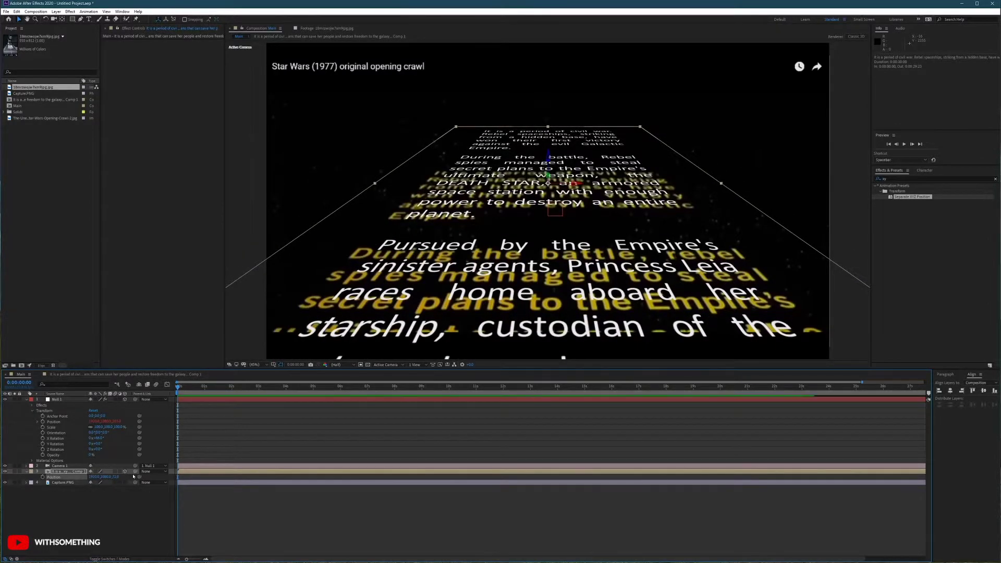
key(ctrl+z)
drag(124, 472, 345, 463)
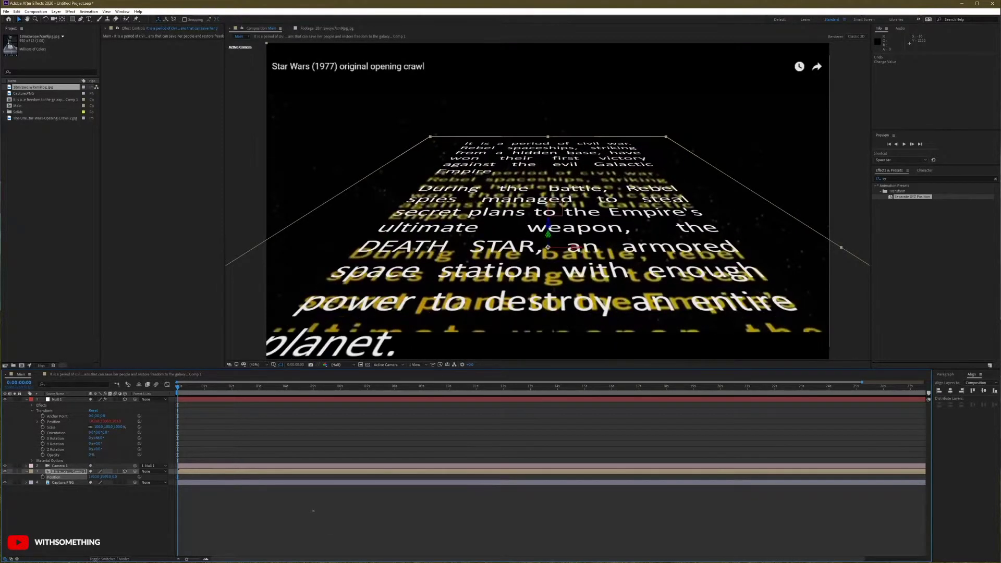
drag(228, 515, 134, 518)
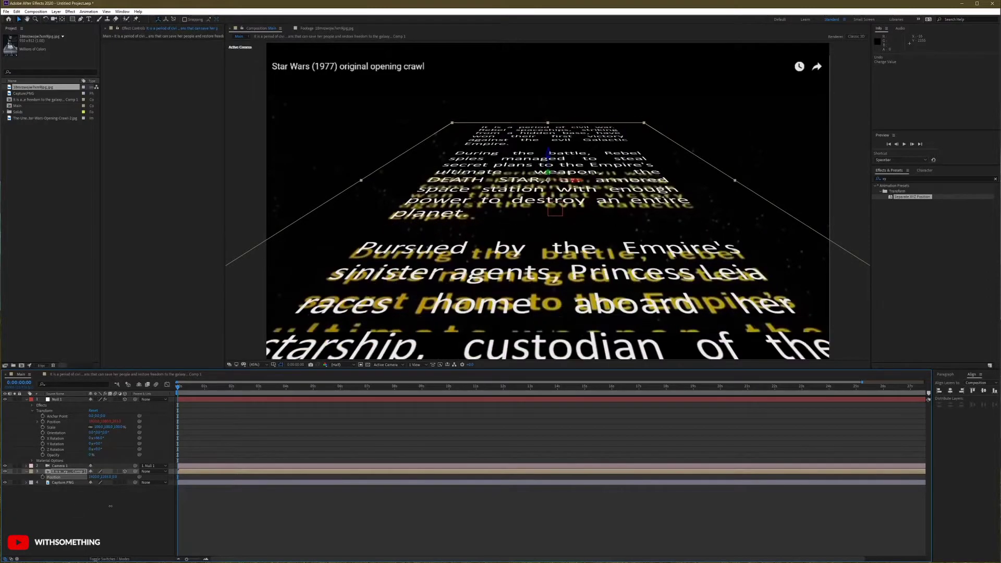
drag(194, 502, 297, 488)
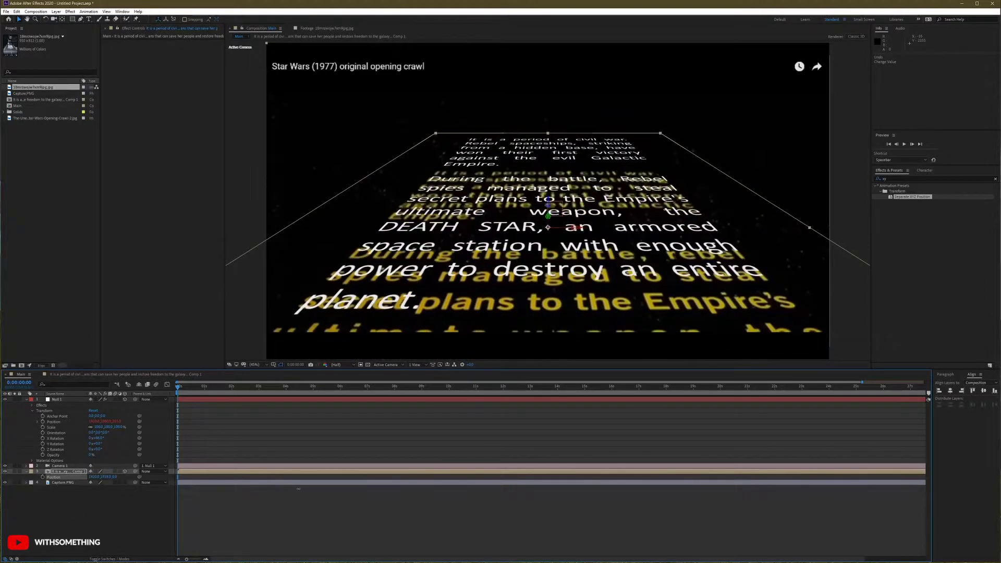
drag(360, 480, 408, 472)
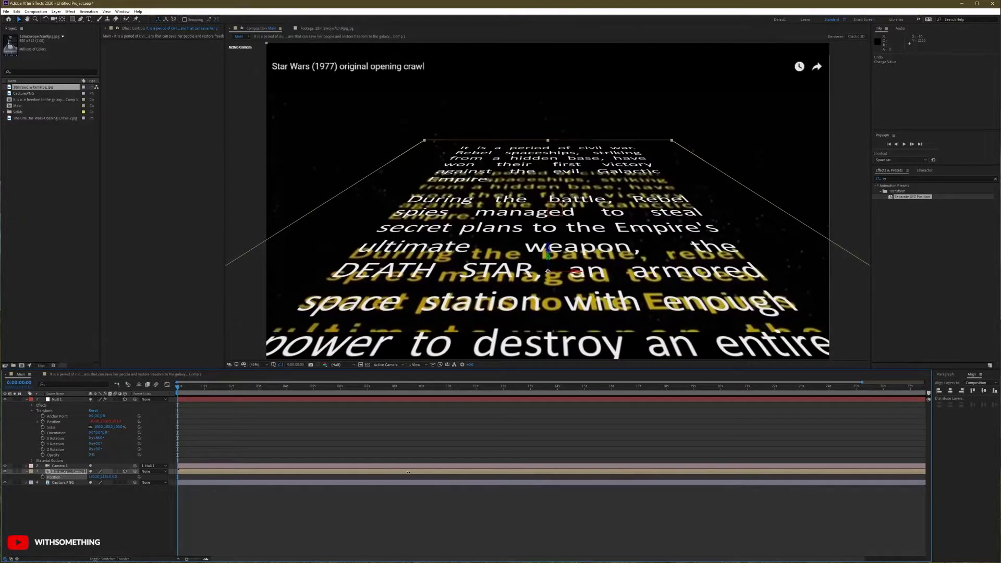
Change Camera 1 to the 15mm preset and adjust the null's Z Position to compare the perspective with the reference
double_click(59, 466)
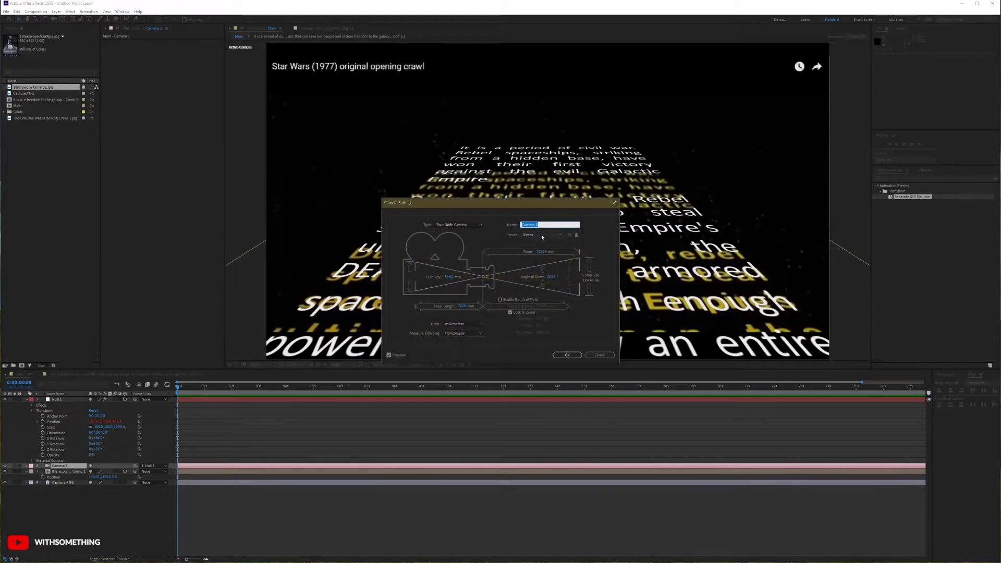
click(541, 235)
click(544, 251)
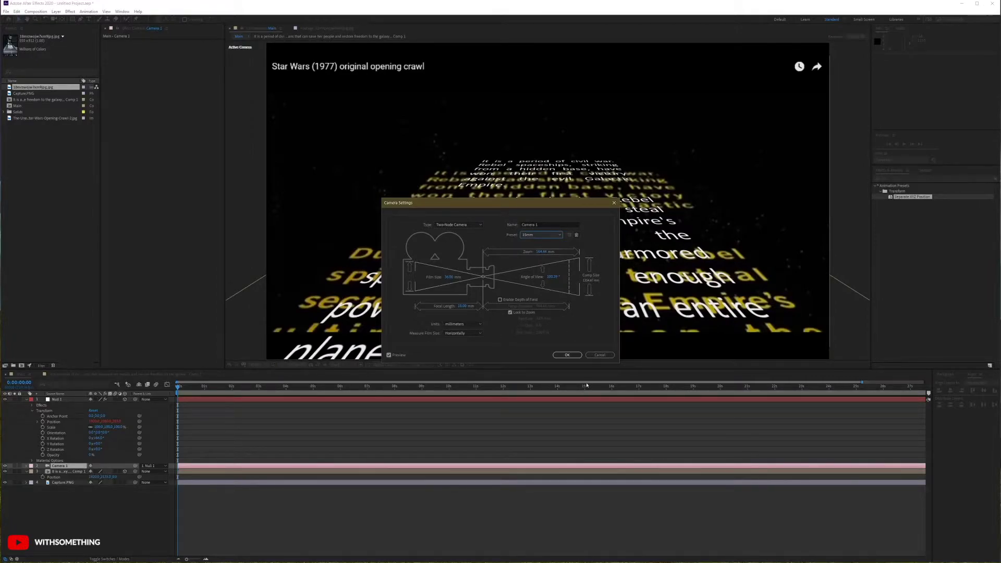
click(567, 355)
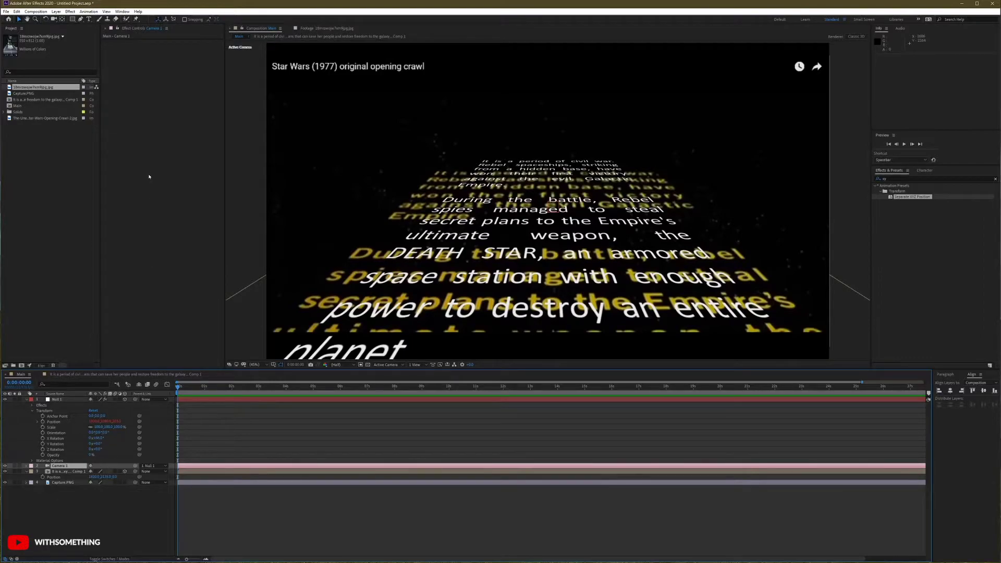
click(58, 400)
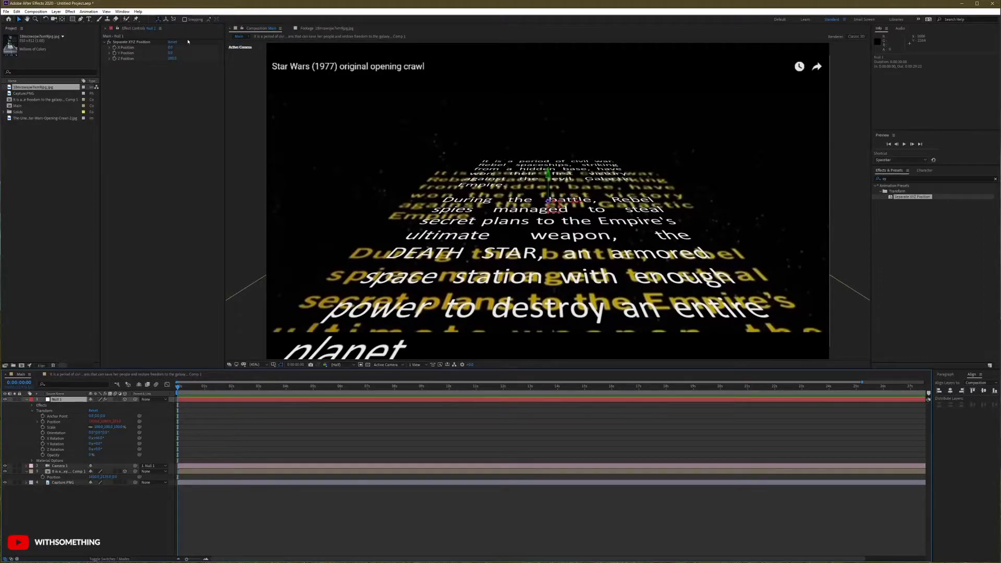
drag(171, 58, 179, 60)
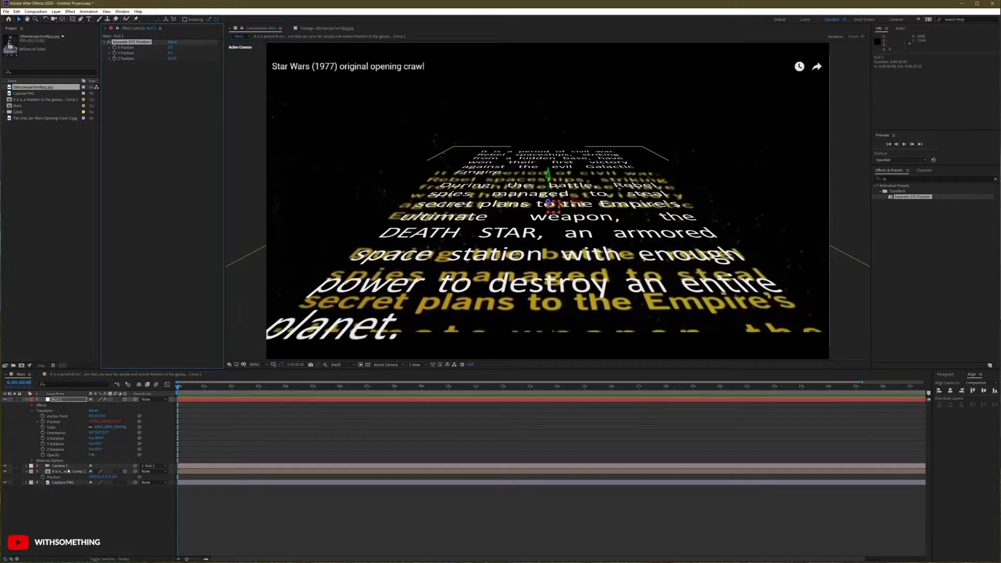
Set Camera 1 back to the 20mm preset and clear the layer selection
double_click(59, 466)
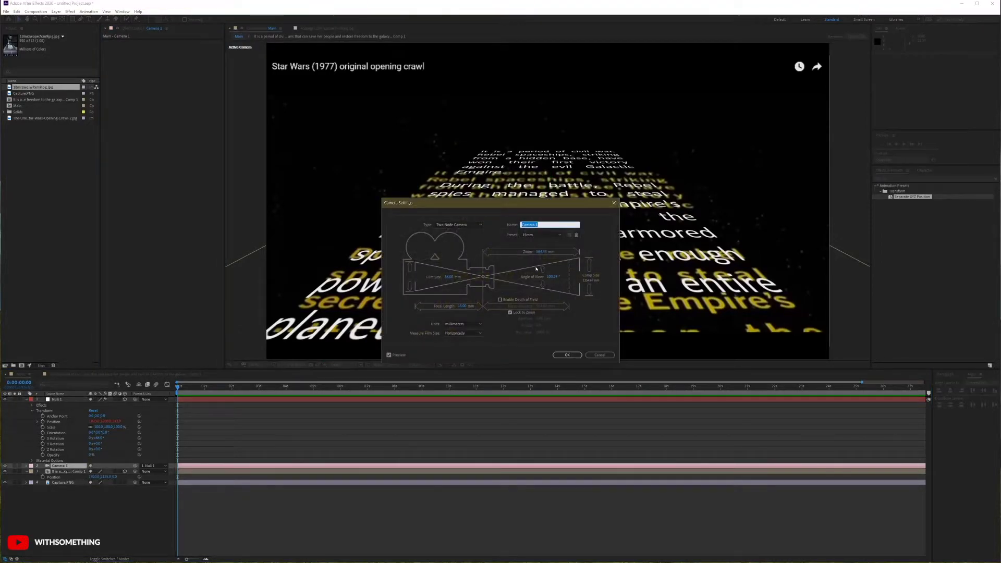
click(541, 235)
click(541, 258)
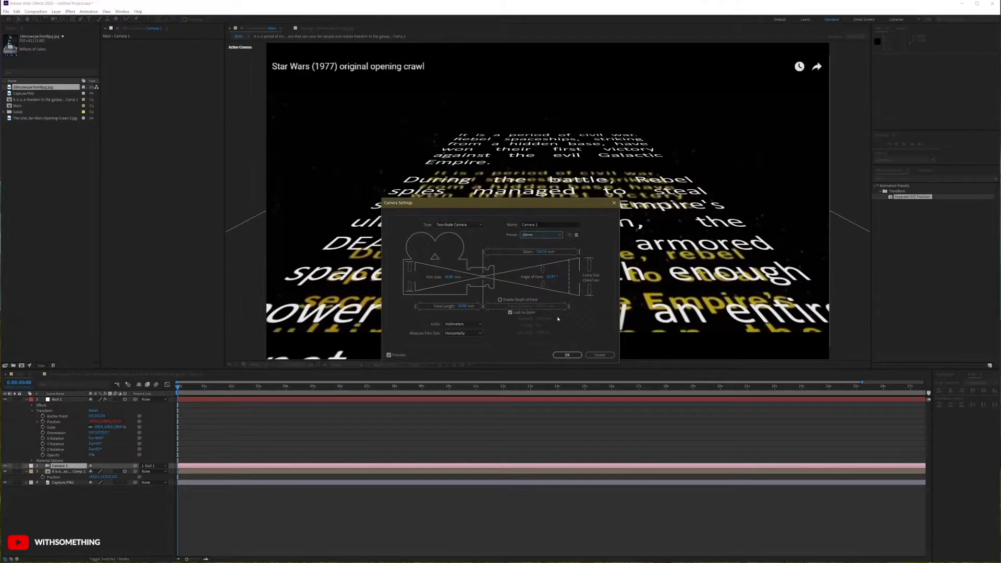
click(564, 355)
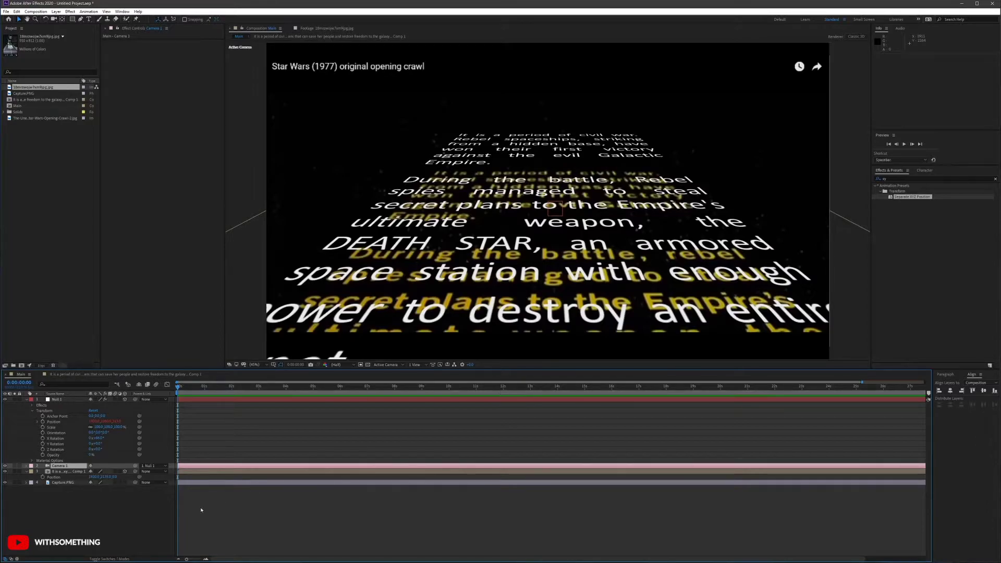
click(133, 517)
click(98, 475)
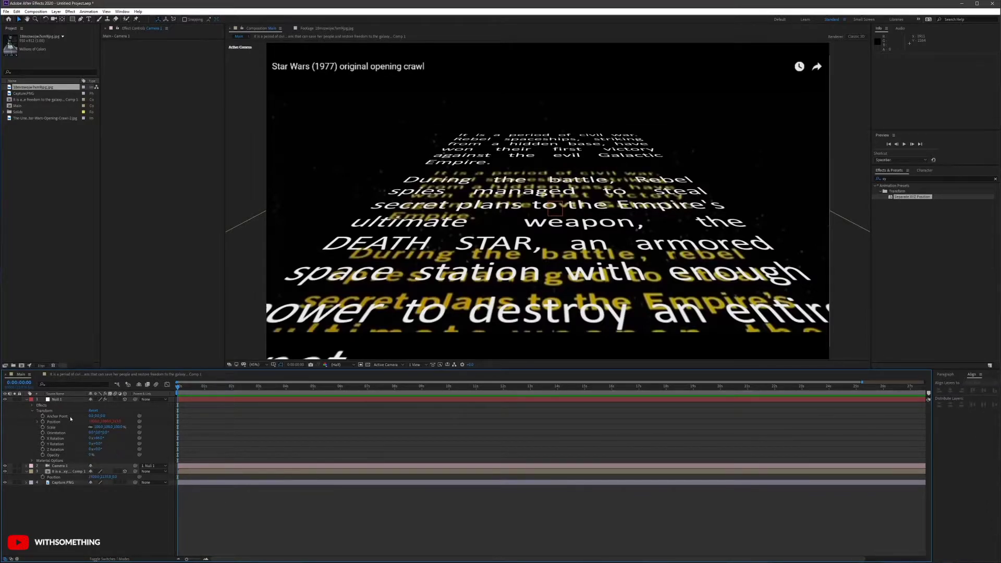
Lock the Main composition's viewer and open the crawl text precomp for editing while displaying Main
click(63, 472)
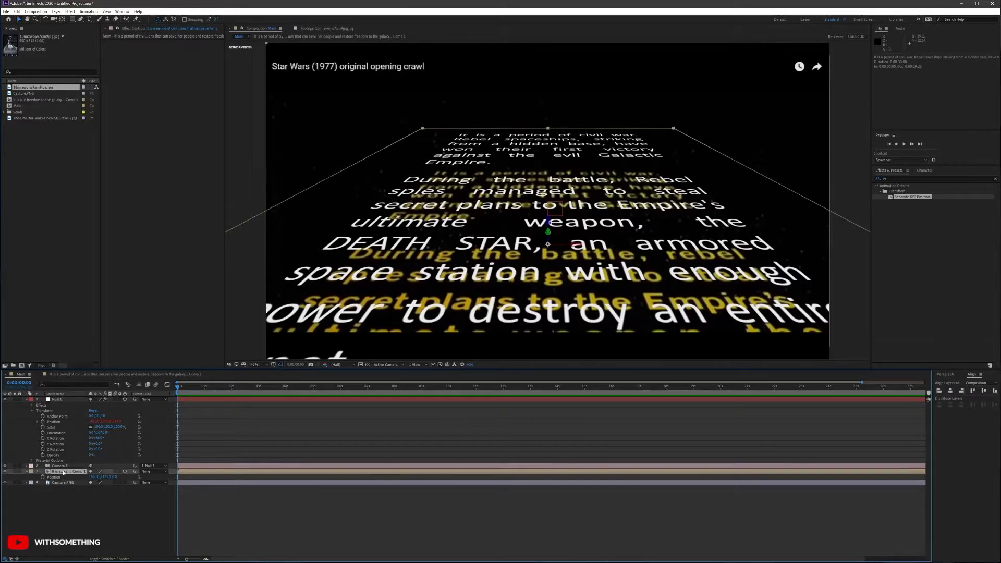
click(242, 28)
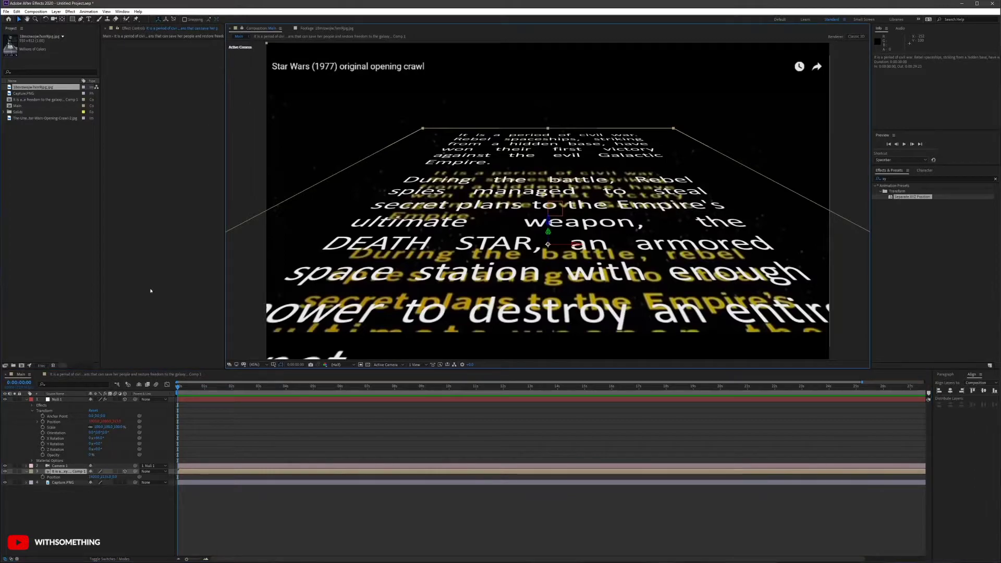
double_click(69, 471)
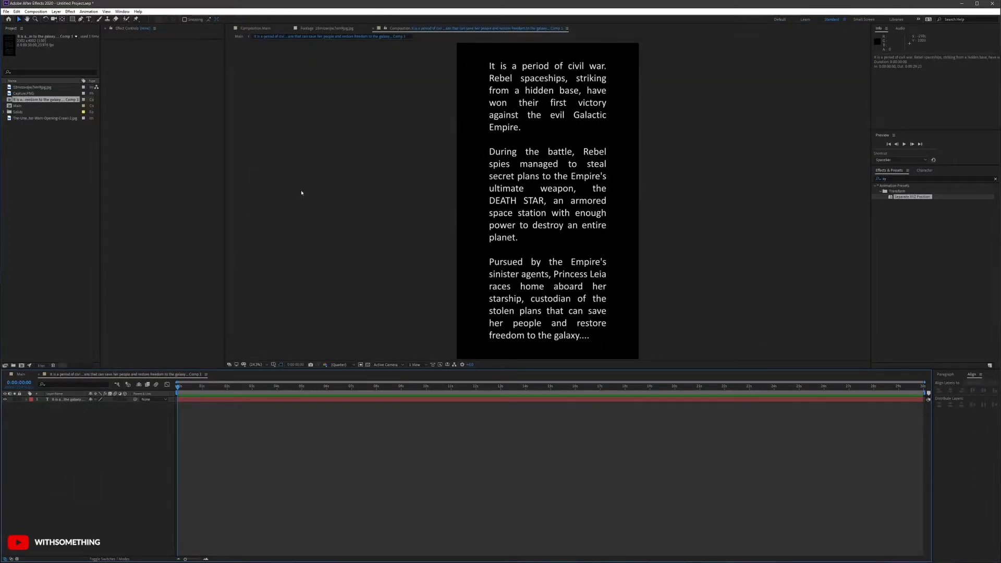
click(265, 28)
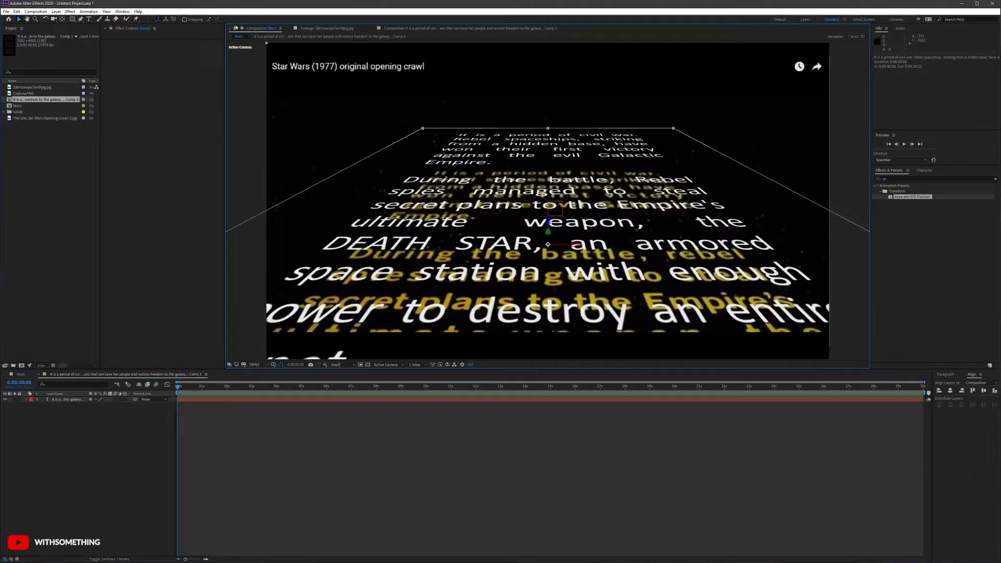
Recolour the crawl text layer with the yellow sampled from the reference screenshot's text
click(63, 402)
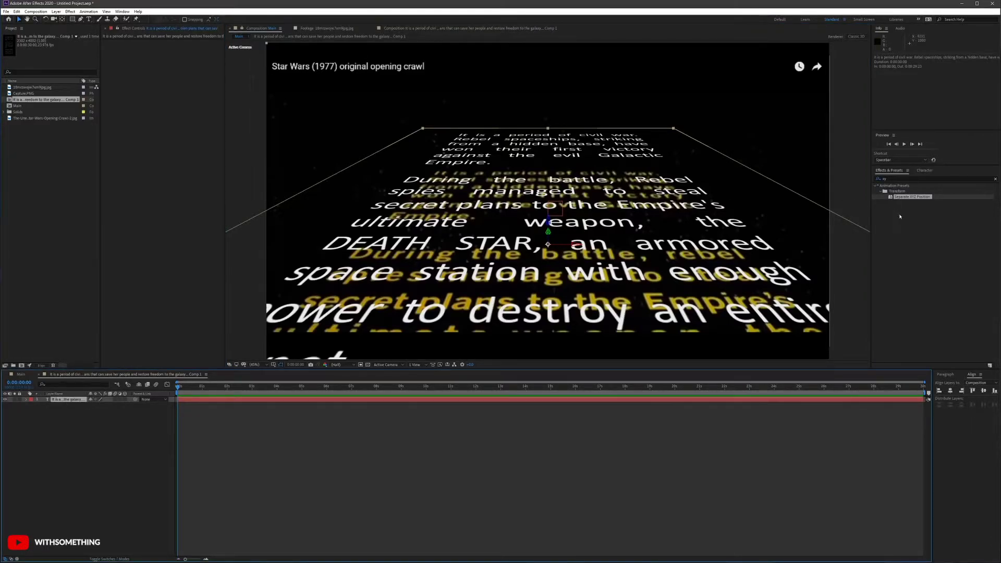
click(923, 171)
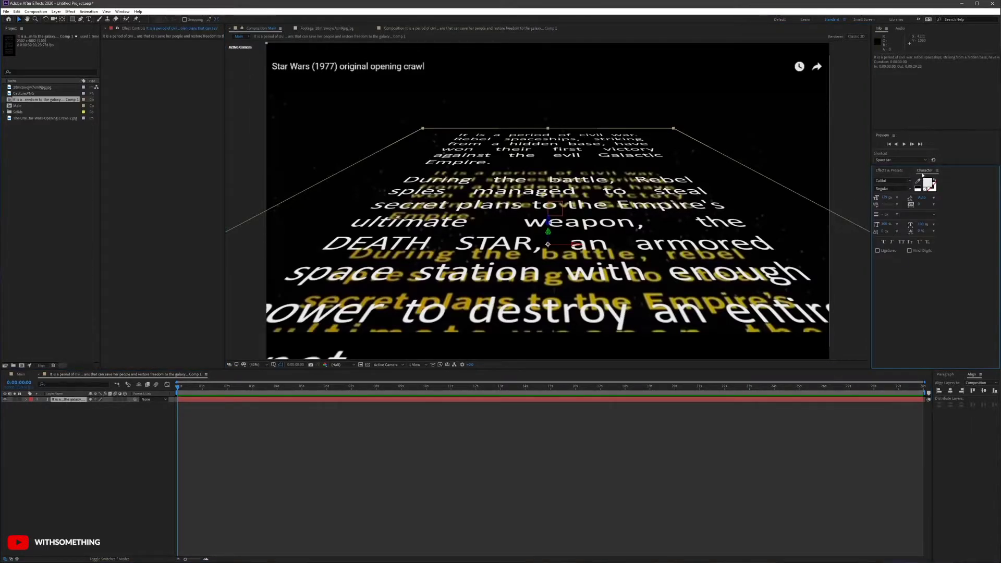
click(928, 183)
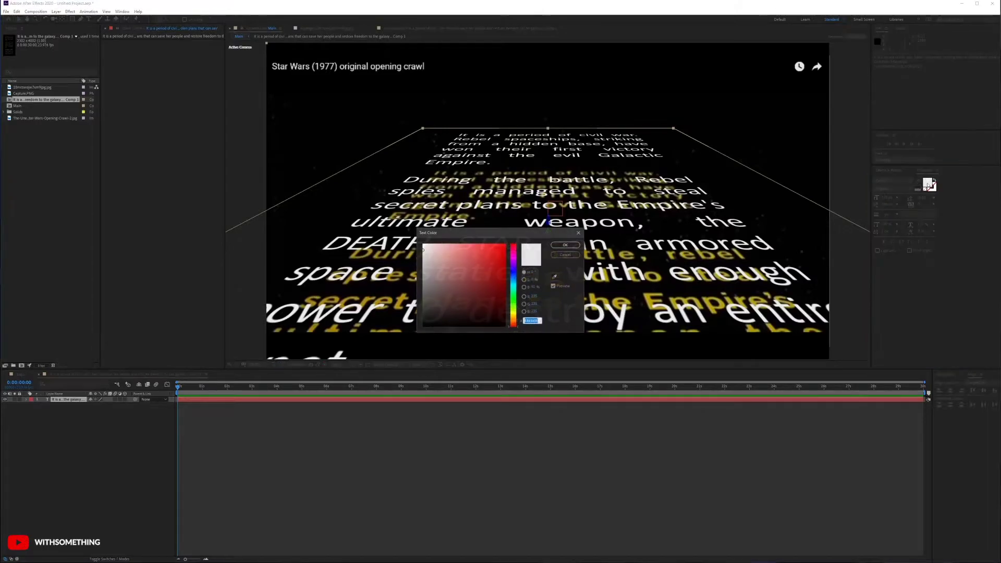
click(555, 277)
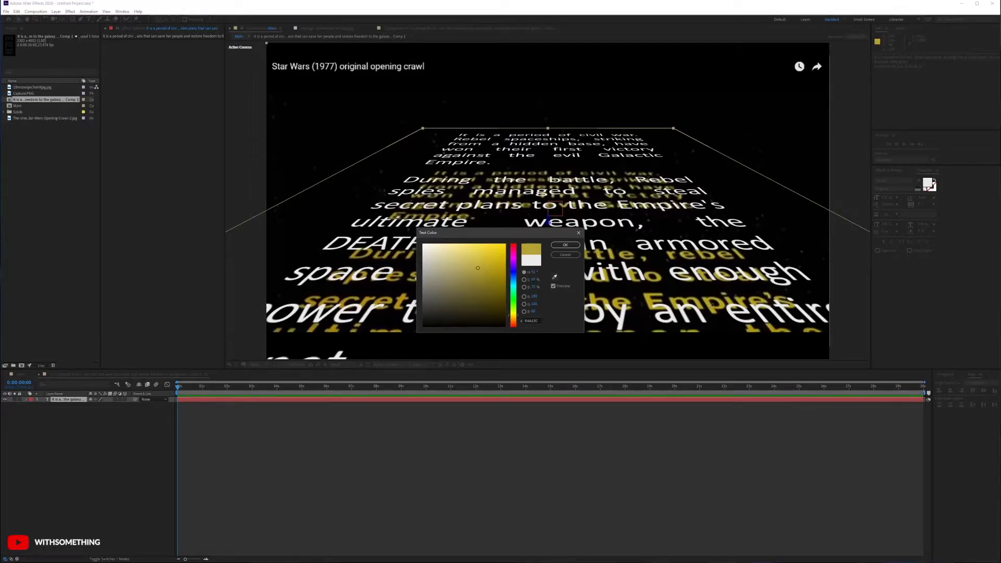
click(710, 310)
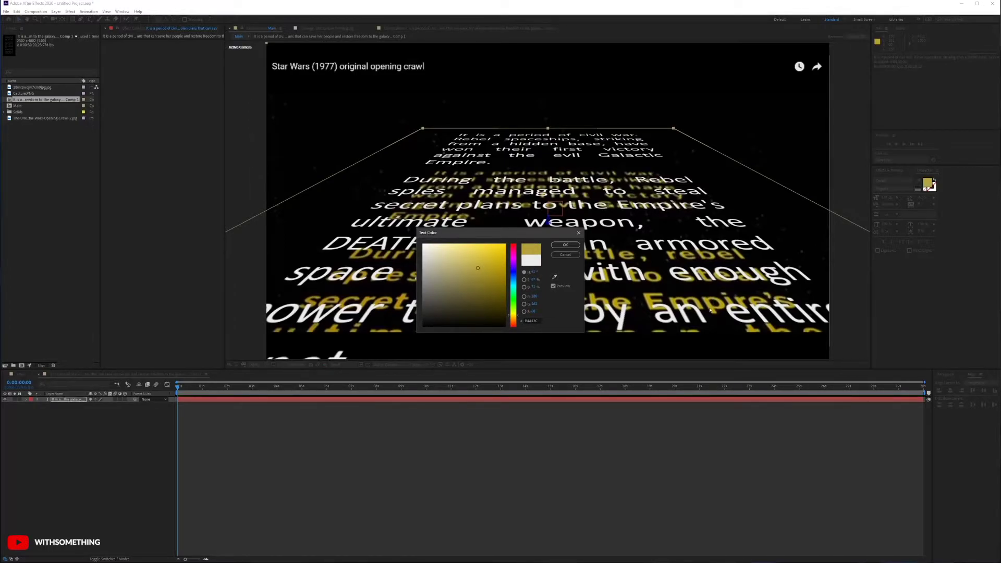
click(567, 245)
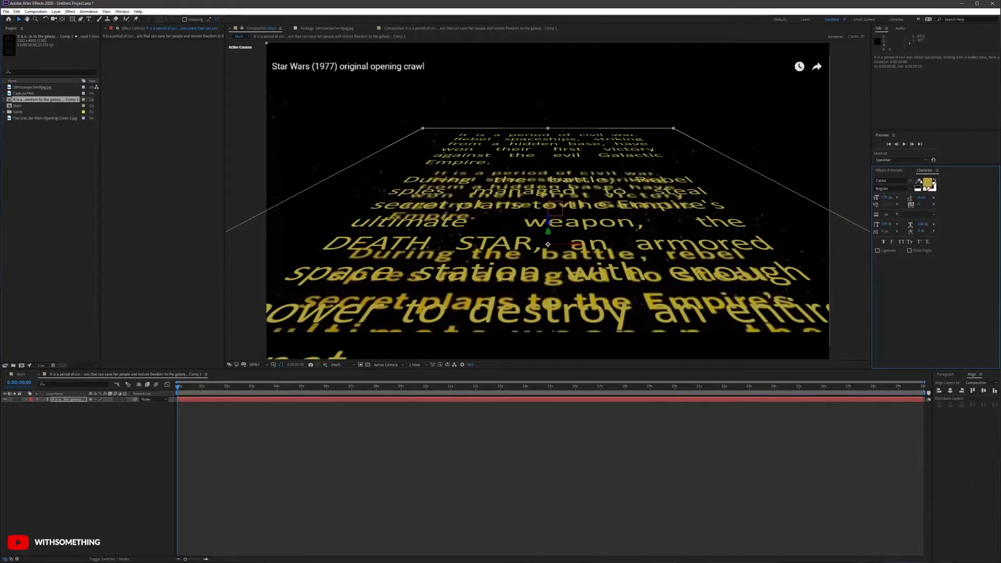
Fine-tune the crawl text's fill to a slightly brighter, more saturated yellow and clear the layer selection
click(927, 183)
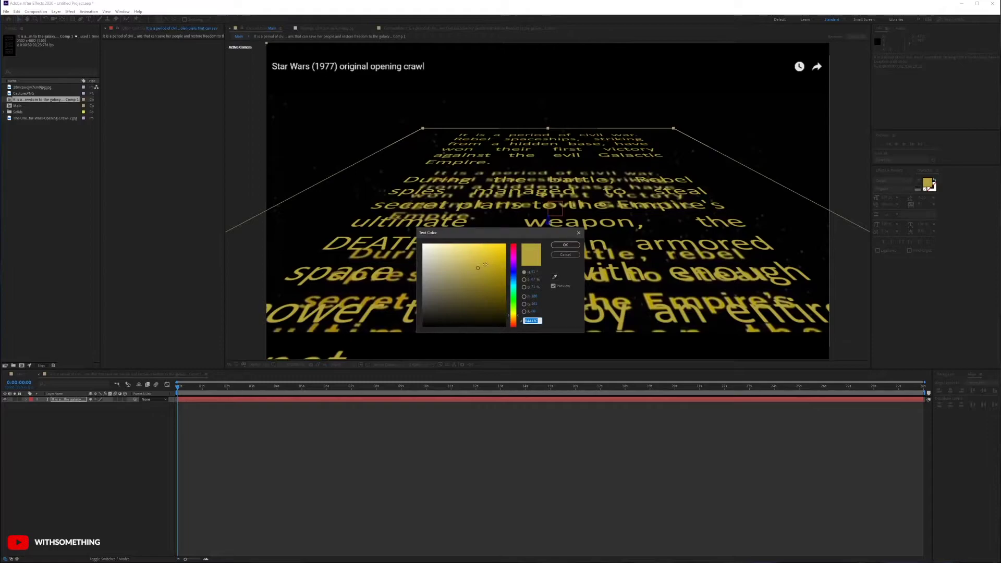
drag(479, 266, 482, 262)
click(563, 245)
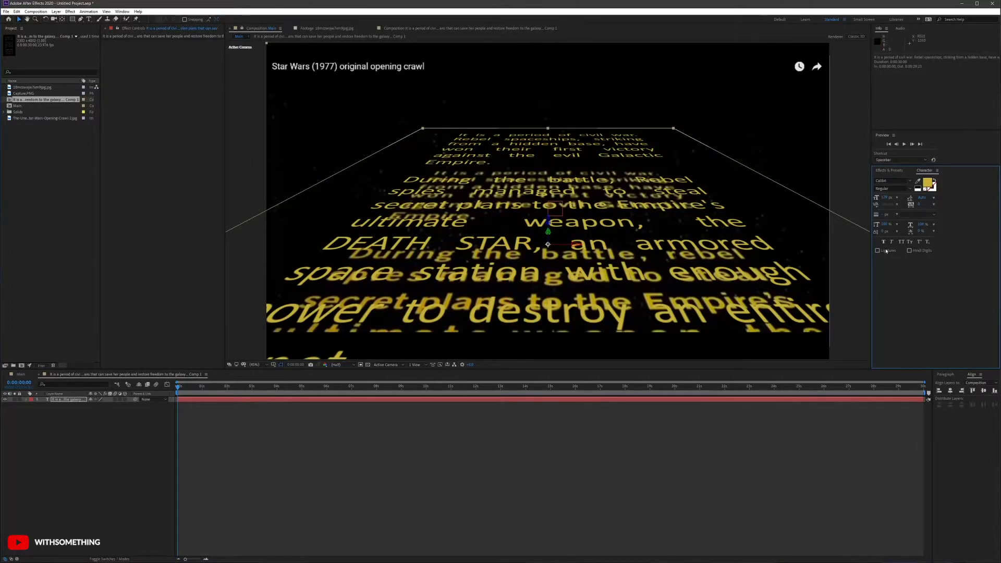
click(75, 400)
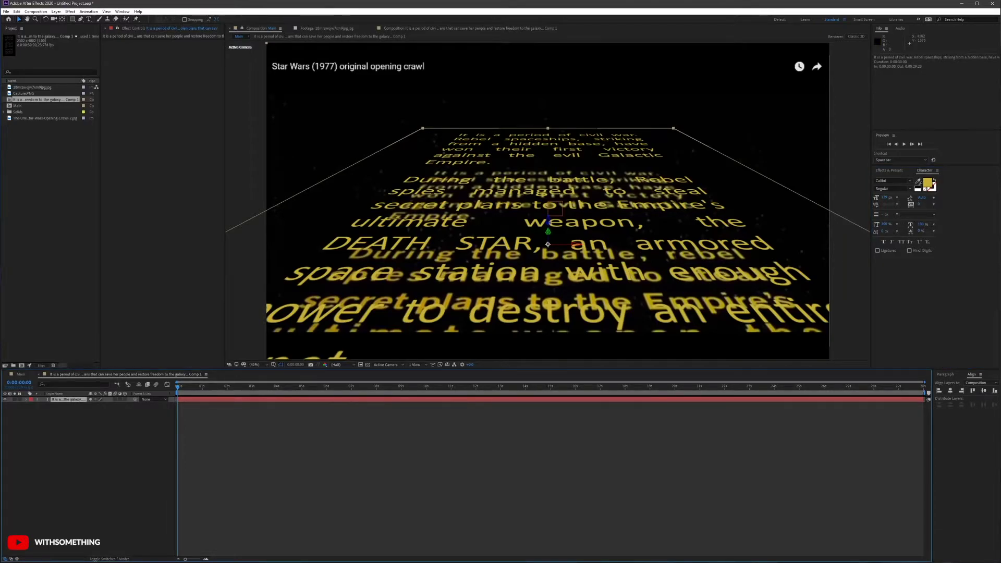
click(927, 184)
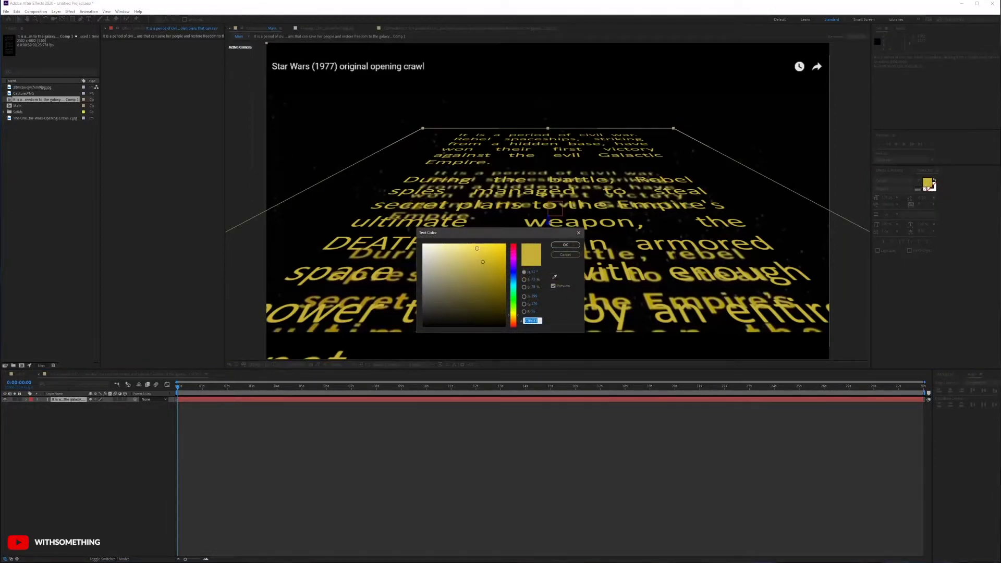
click(485, 260)
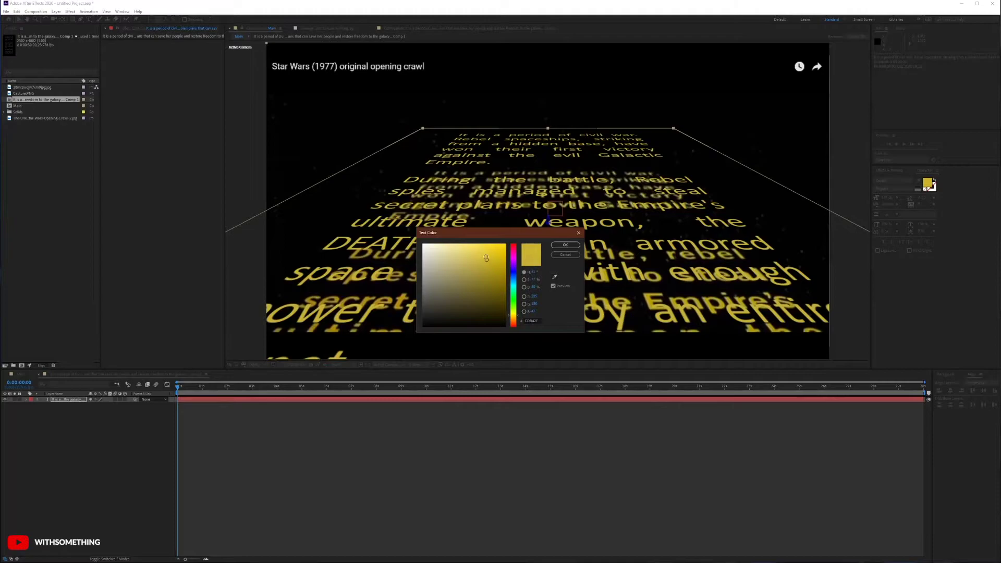
click(556, 246)
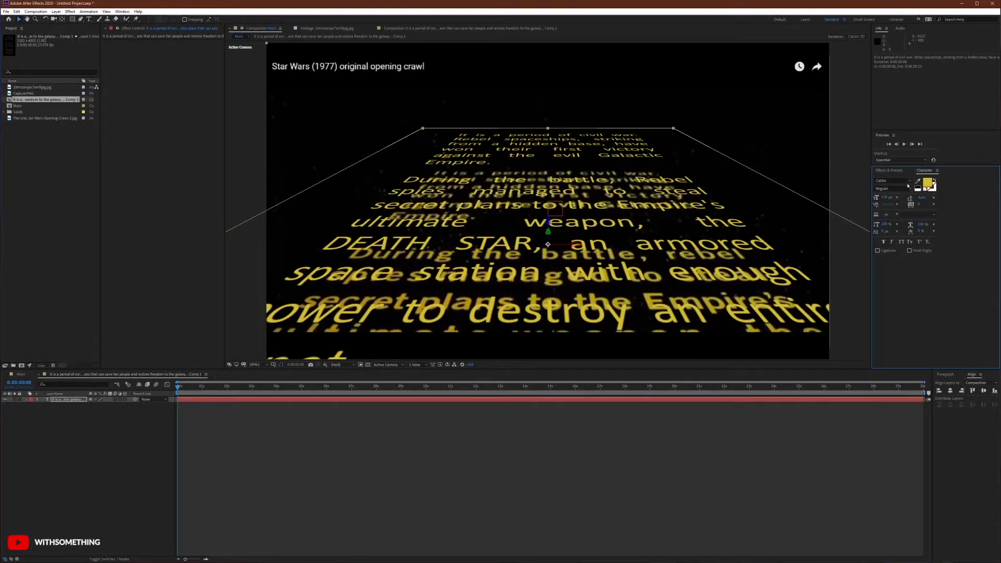
click(929, 183)
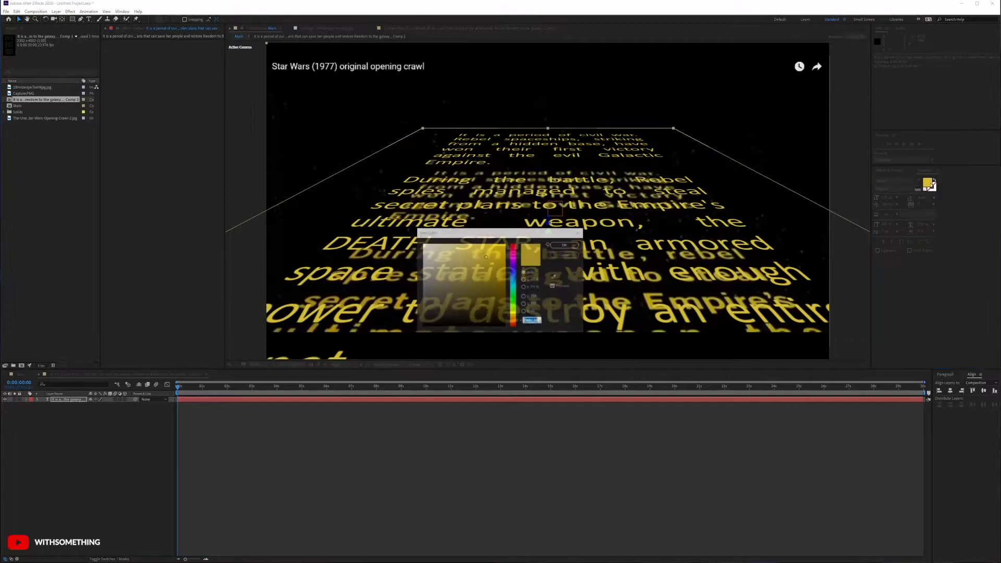
click(574, 245)
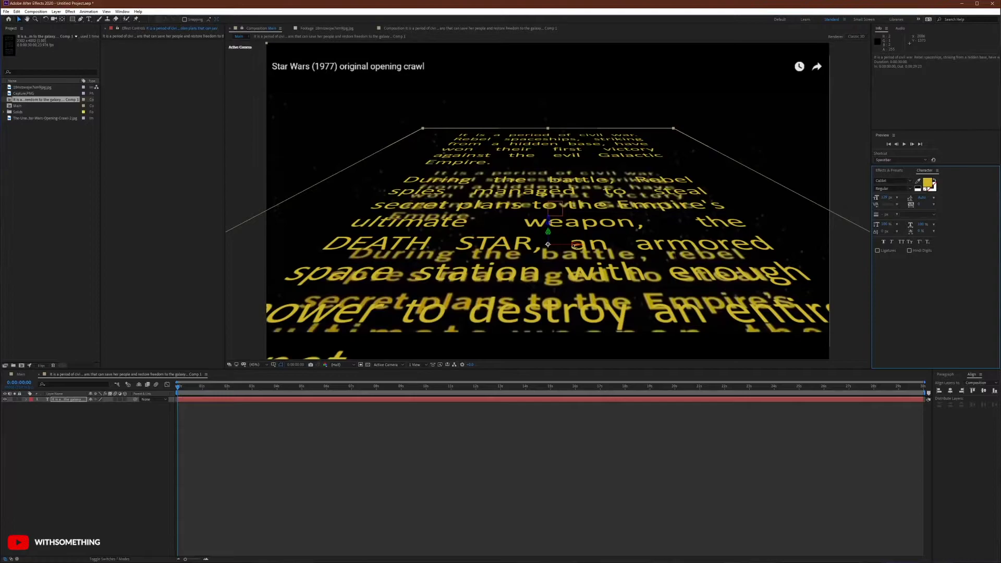
click(109, 436)
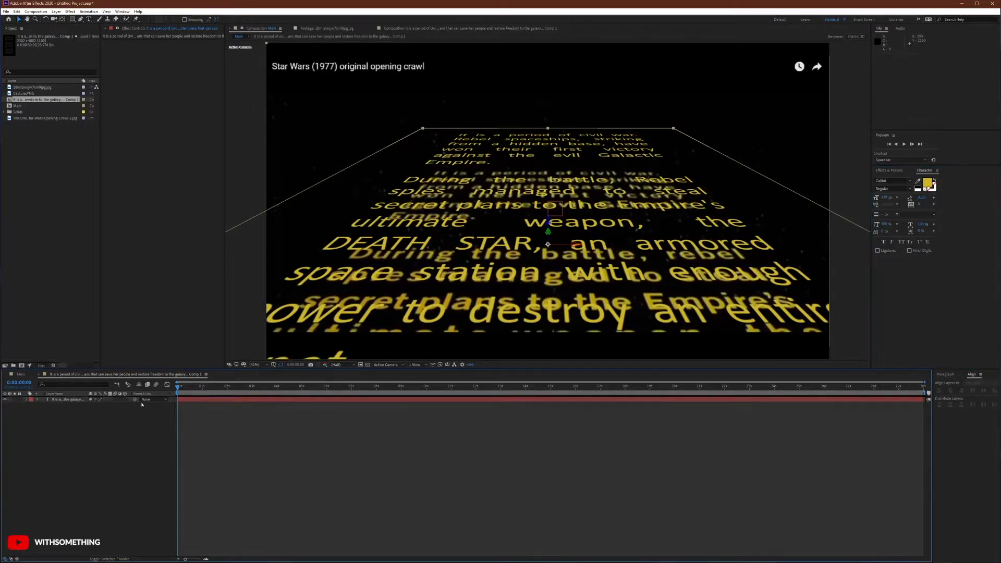
Return to the Main timeline, collapse the null's properties and hide the Capture.PNG reference layer
click(21, 374)
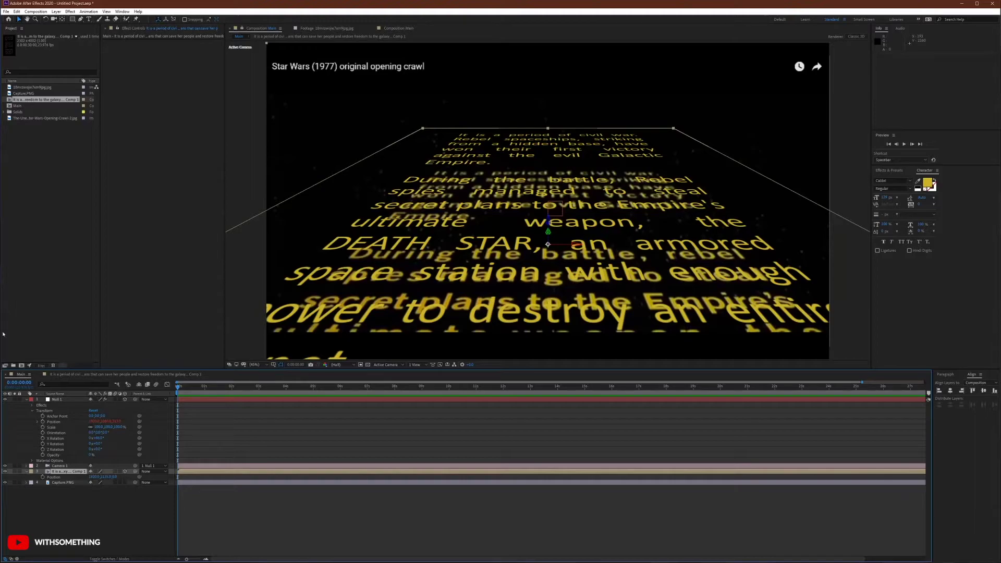
click(90, 524)
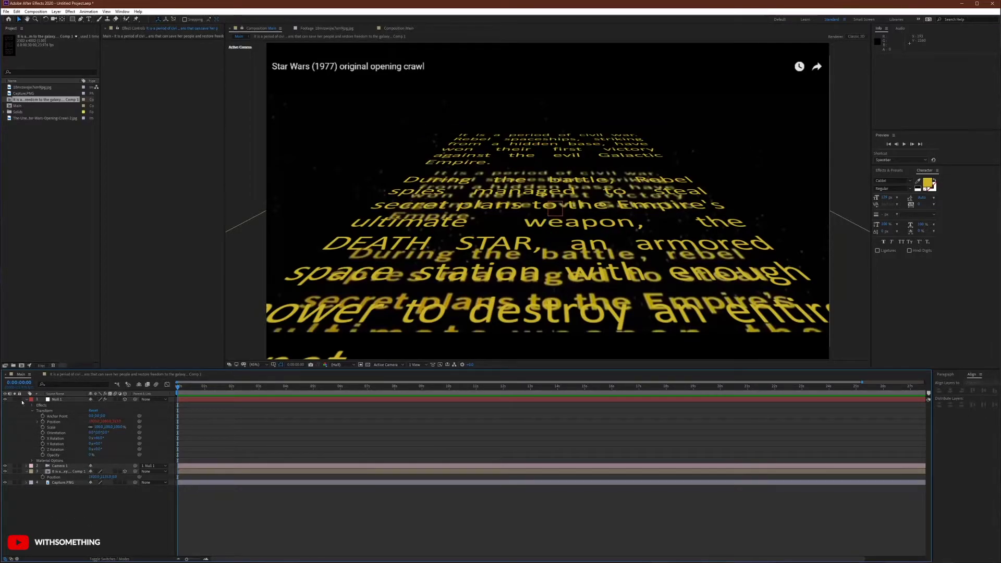
click(27, 401)
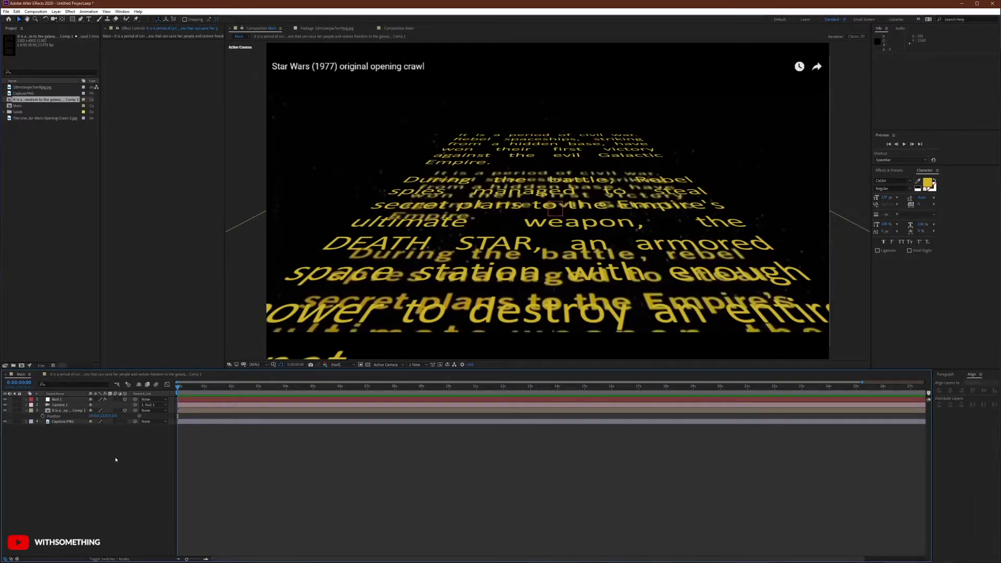
click(6, 422)
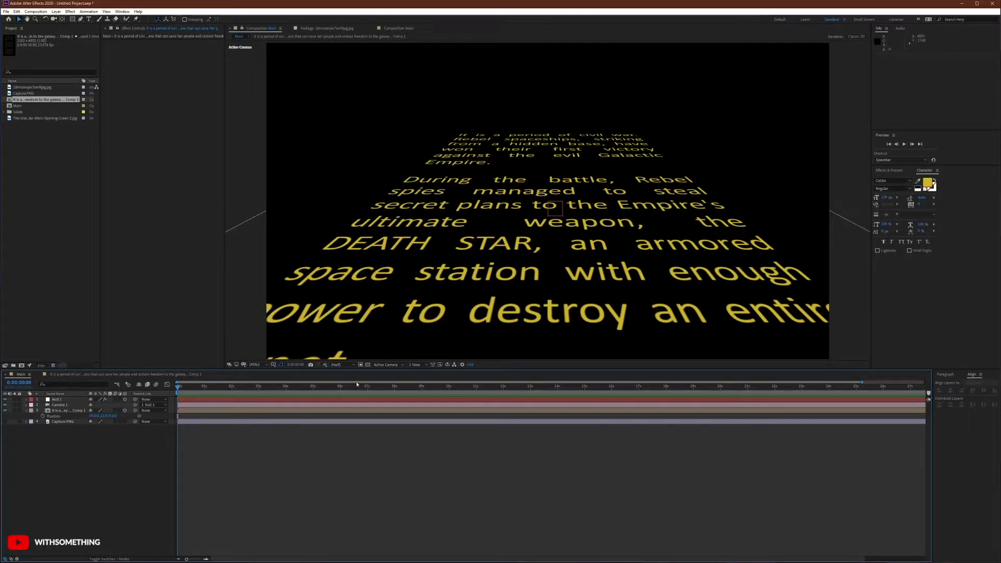
Move the crawl text layer along Y until its text sits completely below the frame
click(54, 417)
click(56, 411)
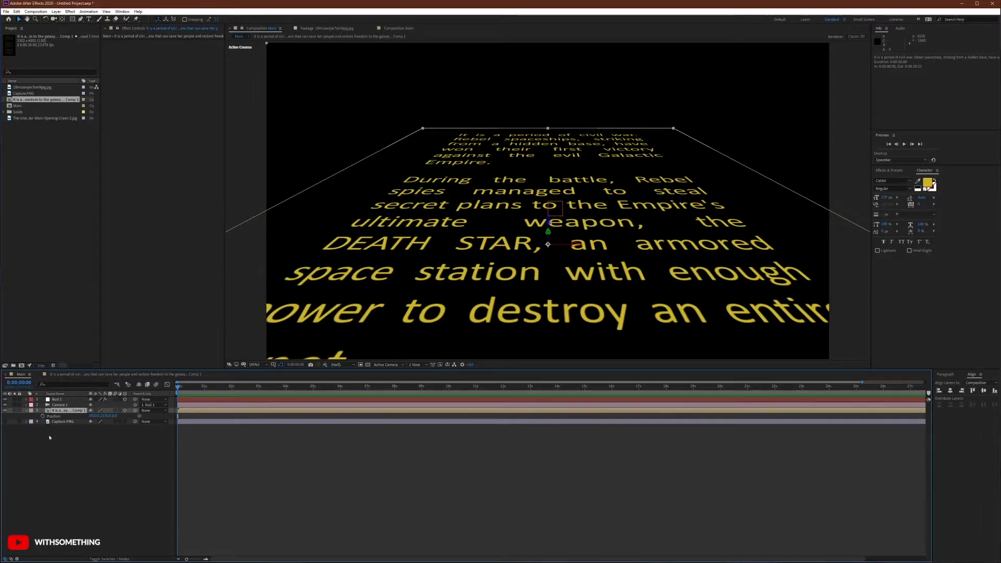
drag(107, 416, 563, 386)
drag(674, 379, 888, 392)
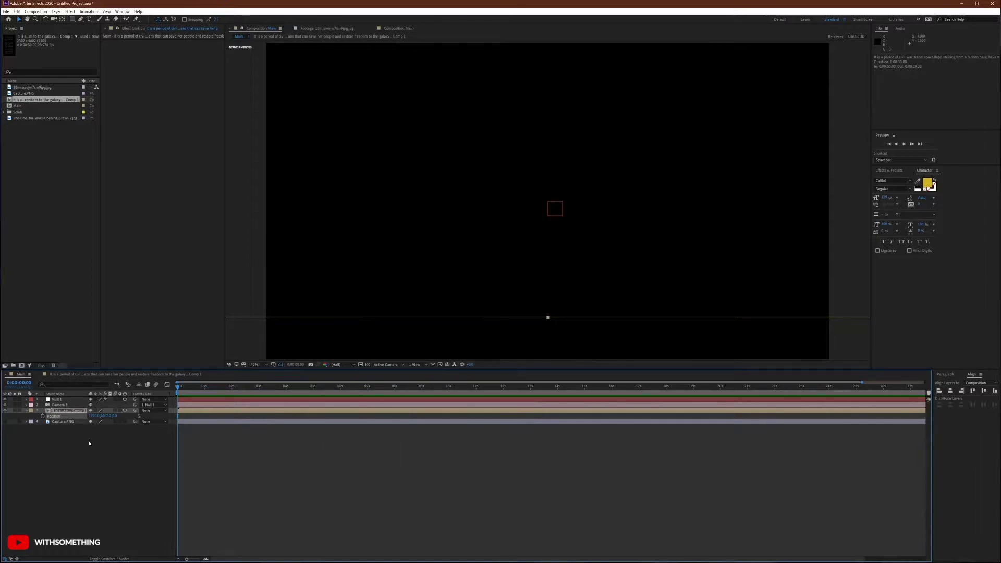
Keyframe the crawl text's Position at the start of the timeline and end the work area at 0:00:09:23
key(p)
key(p)
key(n)
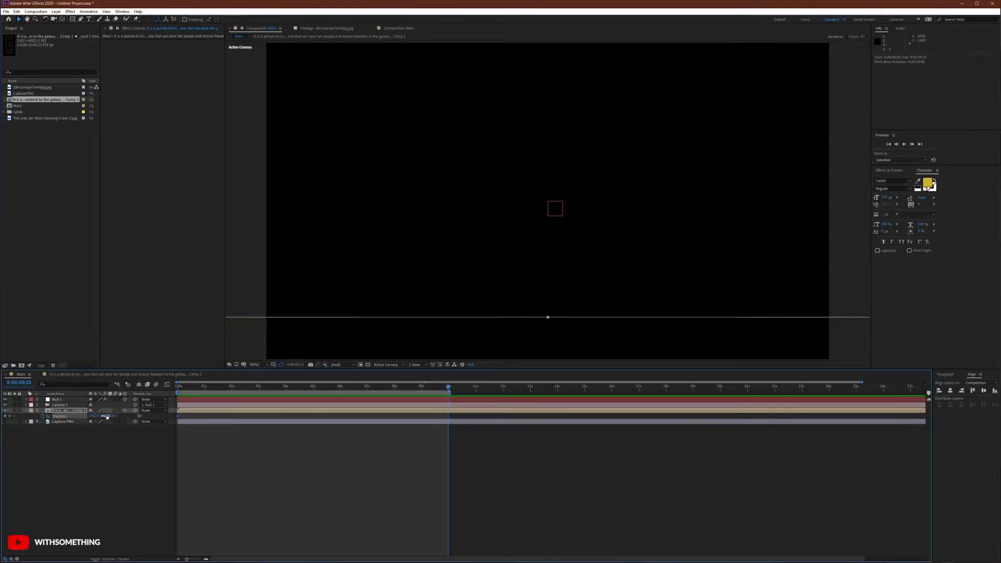
At 0:00:09:23, keyframe the crawl text's Y Position so the whole text has receded into the distance
drag(112, 416, 24, 421)
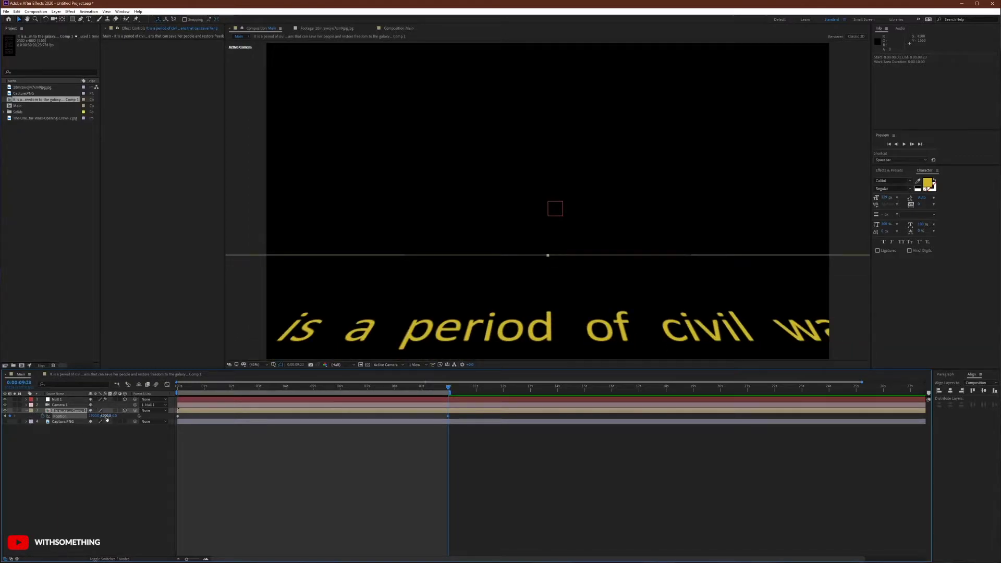
drag(103, 416, 0, 421)
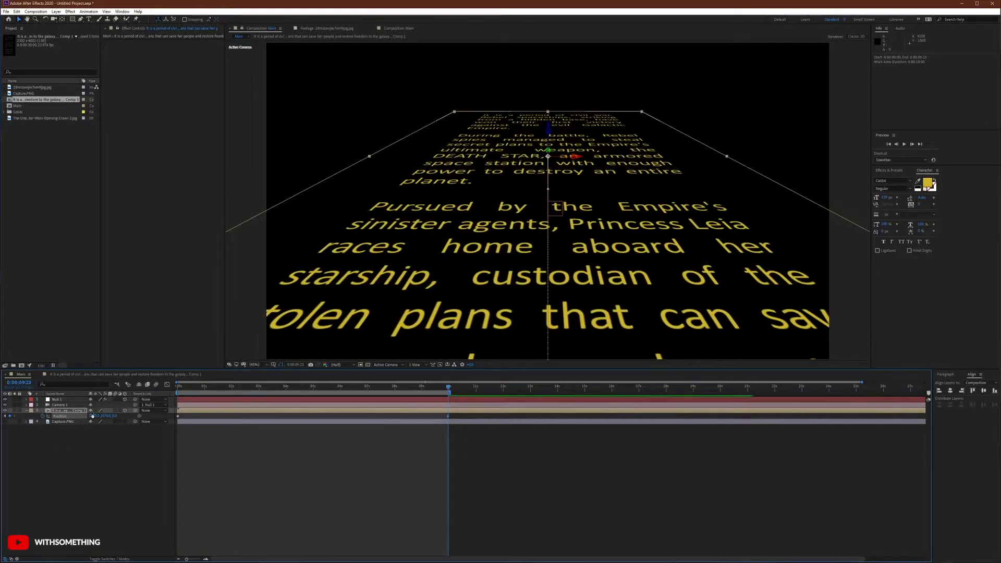
drag(106, 416, 60, 419)
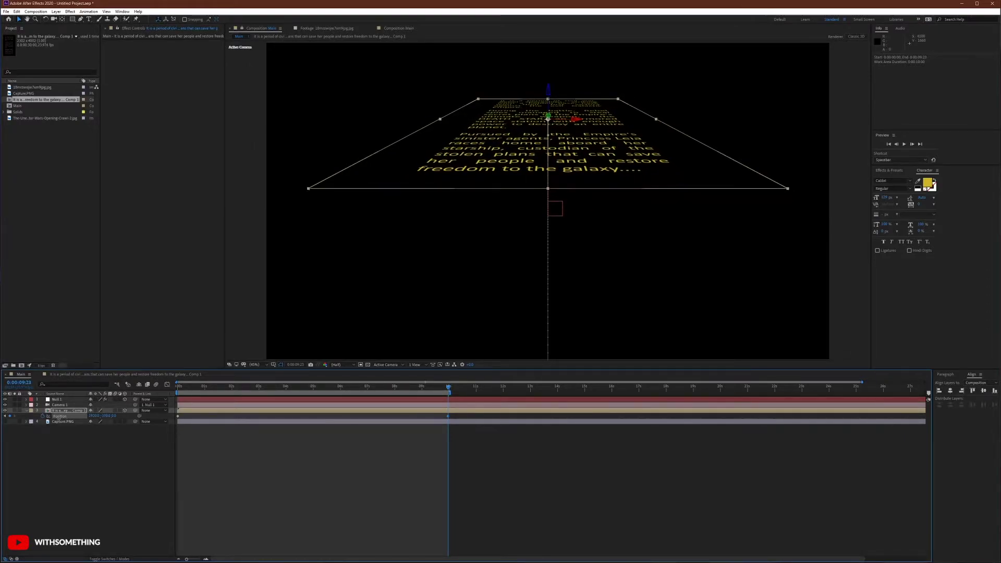
click(80, 471)
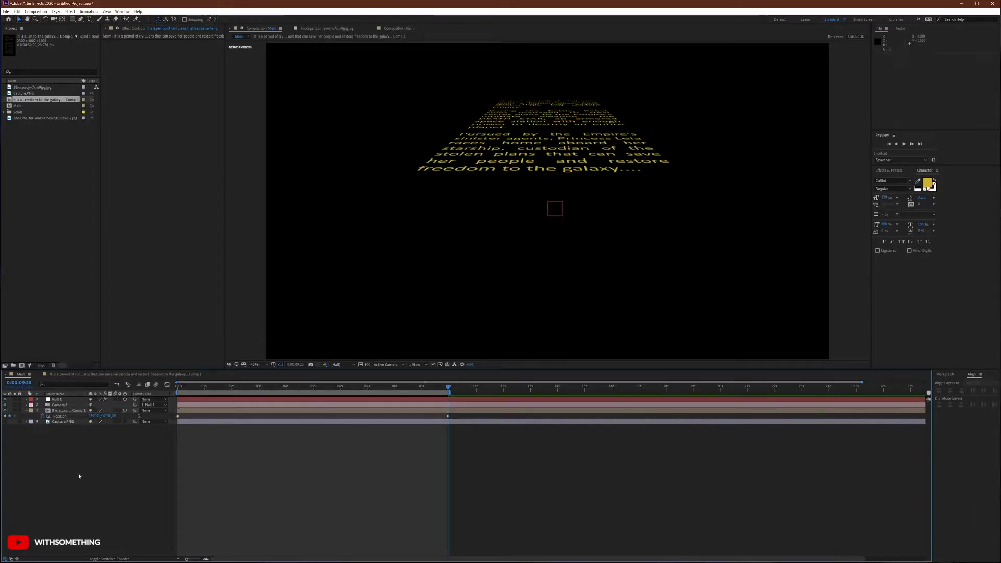
Play a preview of the crawl animation from near the beginning of the timeline
click(188, 387)
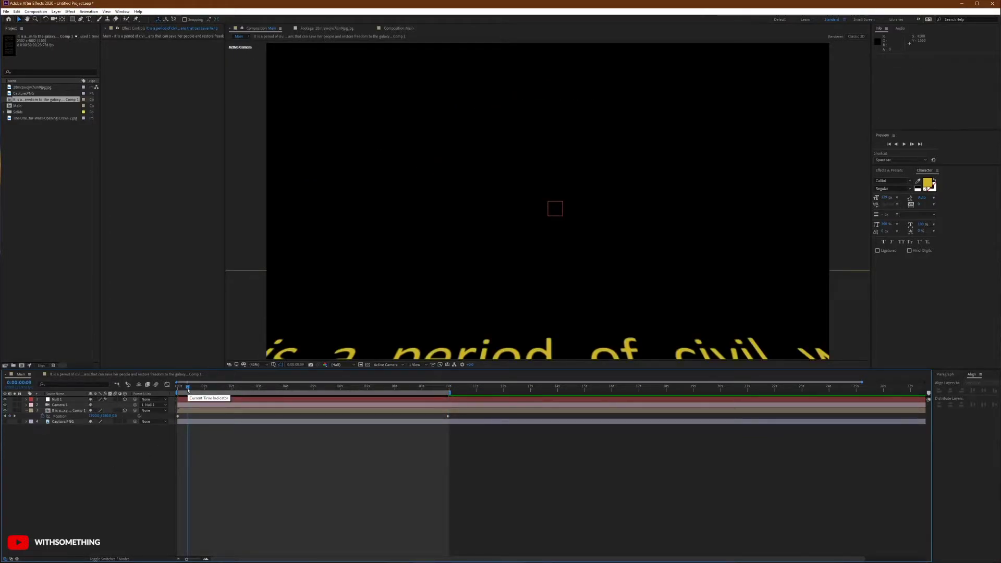
click(904, 144)
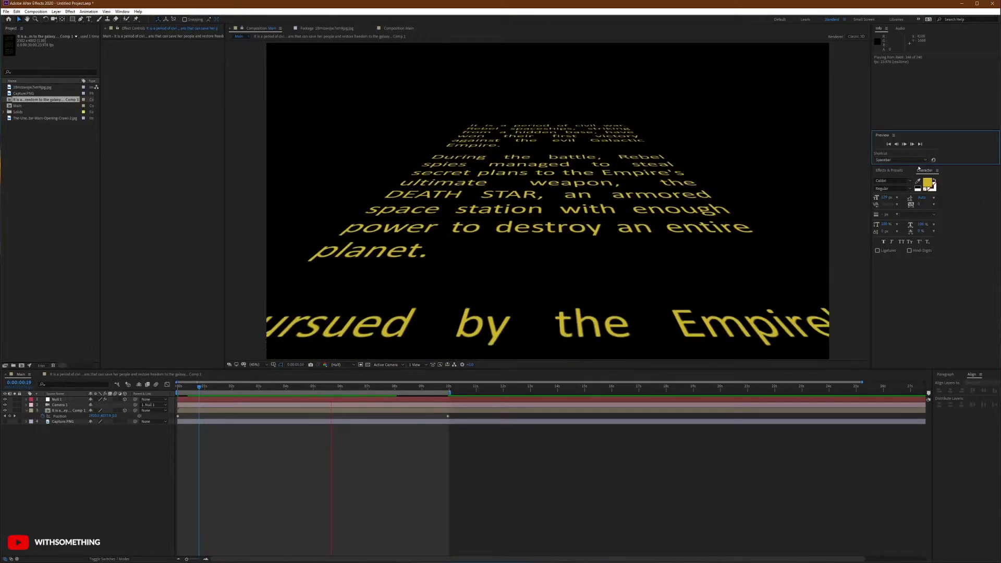
Expand the Preview settings, shrink the Info area and enlarge the composition viewer in both width and height
drag(910, 165, 934, 252)
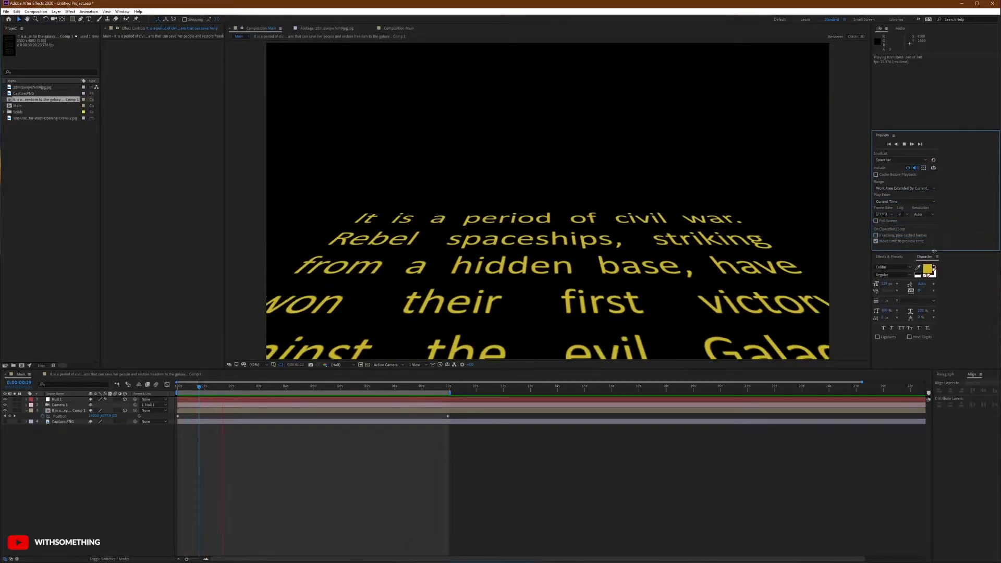
click(879, 29)
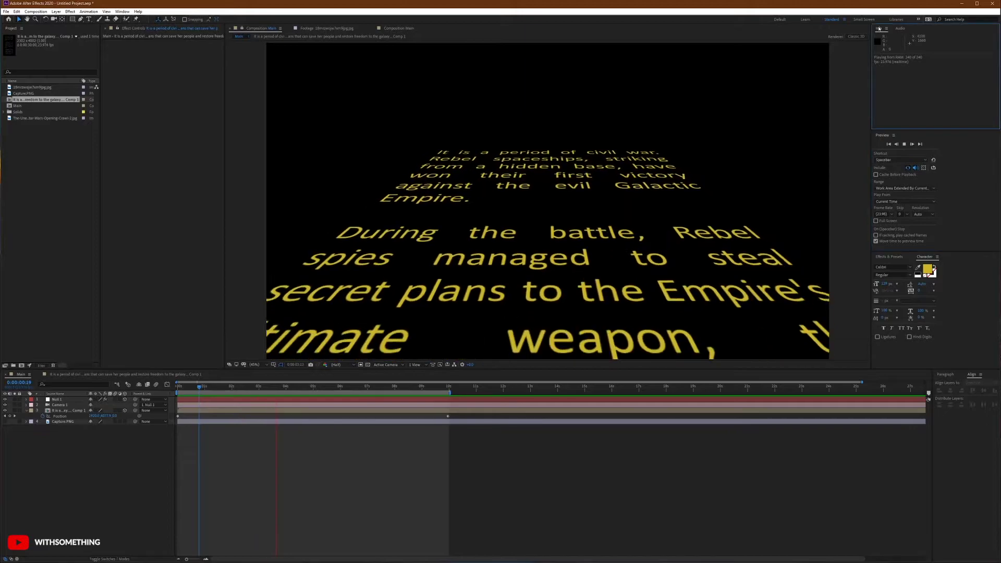
key(grave)
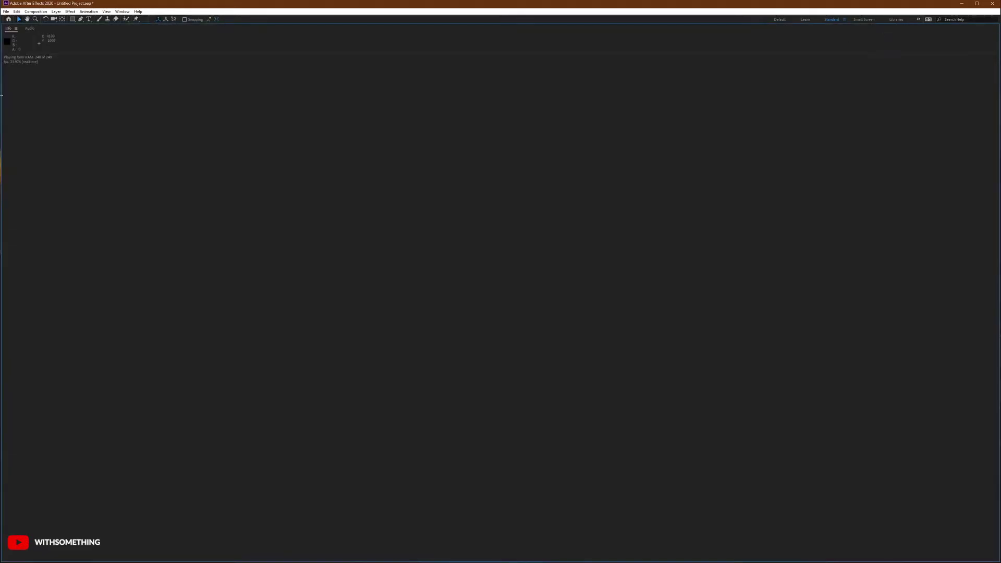
key(grave)
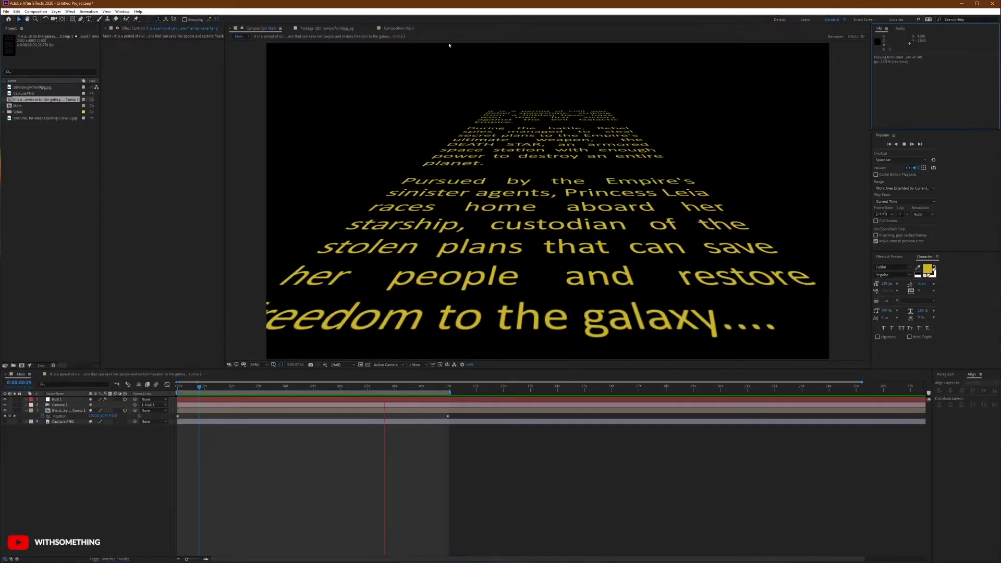
drag(902, 130, 901, 72)
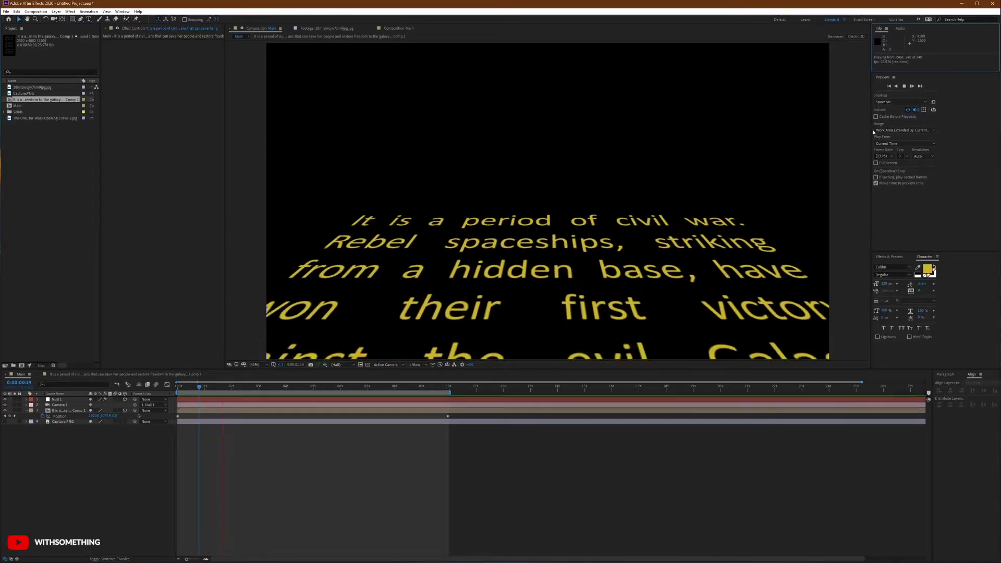
drag(874, 132, 922, 131)
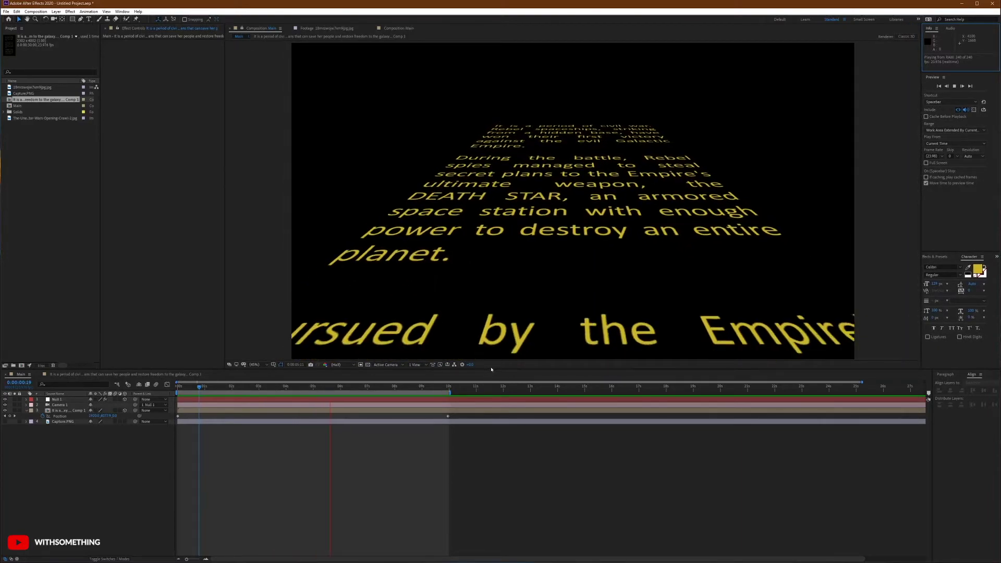
drag(493, 368, 493, 415)
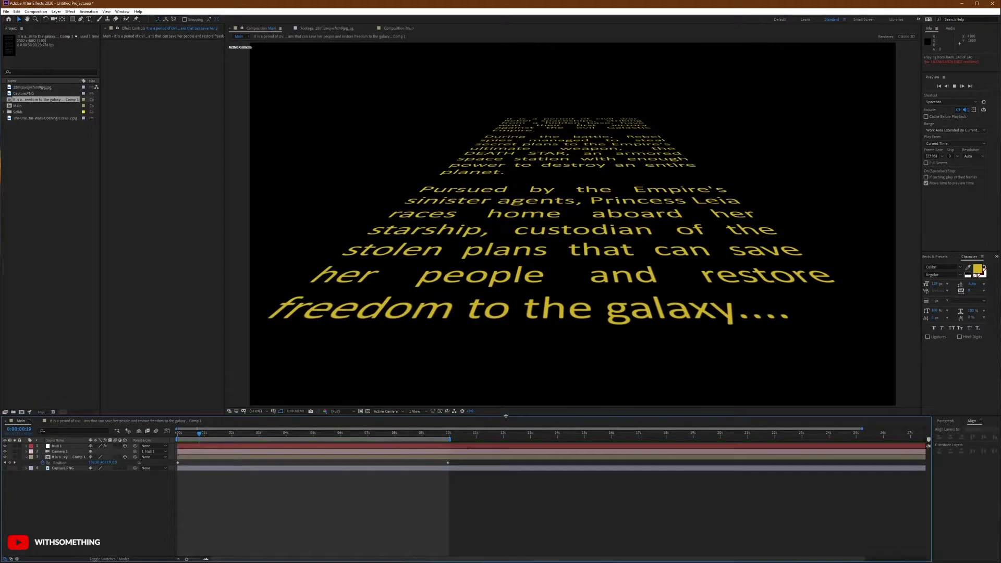
Extend the work area's end to about 27 seconds and move the crawl text's last Position keyframe to about 26.5 seconds
click(402, 433)
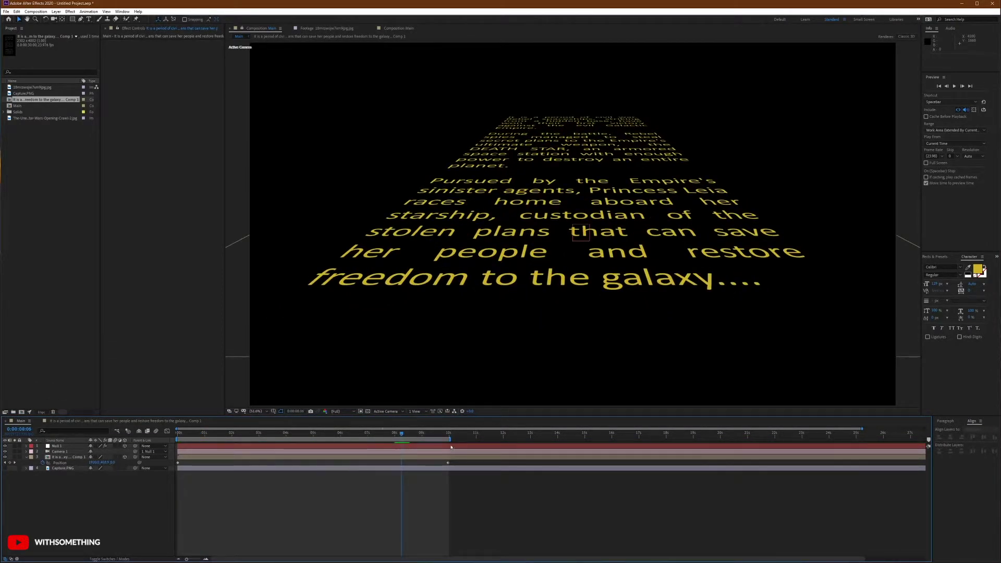
drag(450, 439, 905, 440)
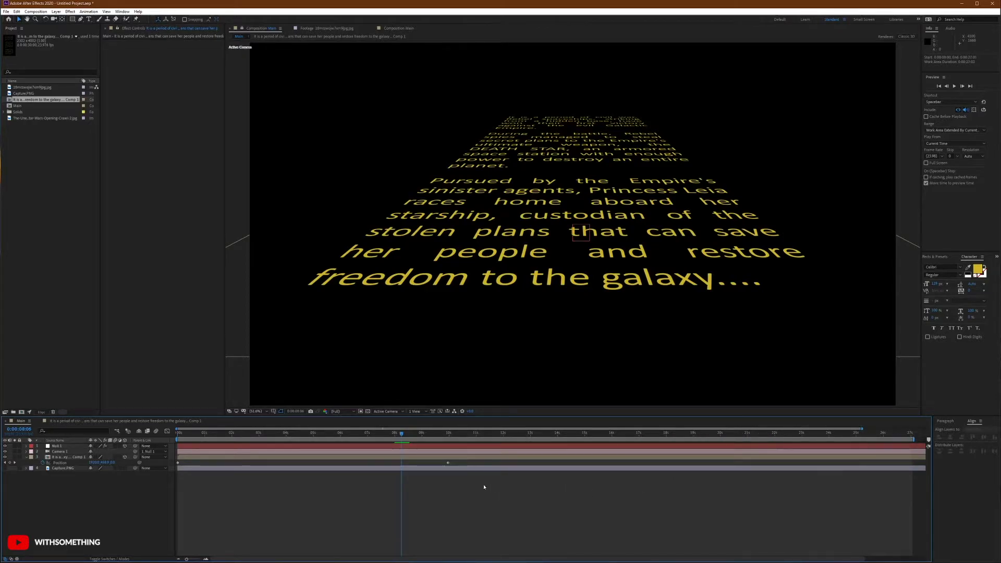
drag(448, 464, 896, 463)
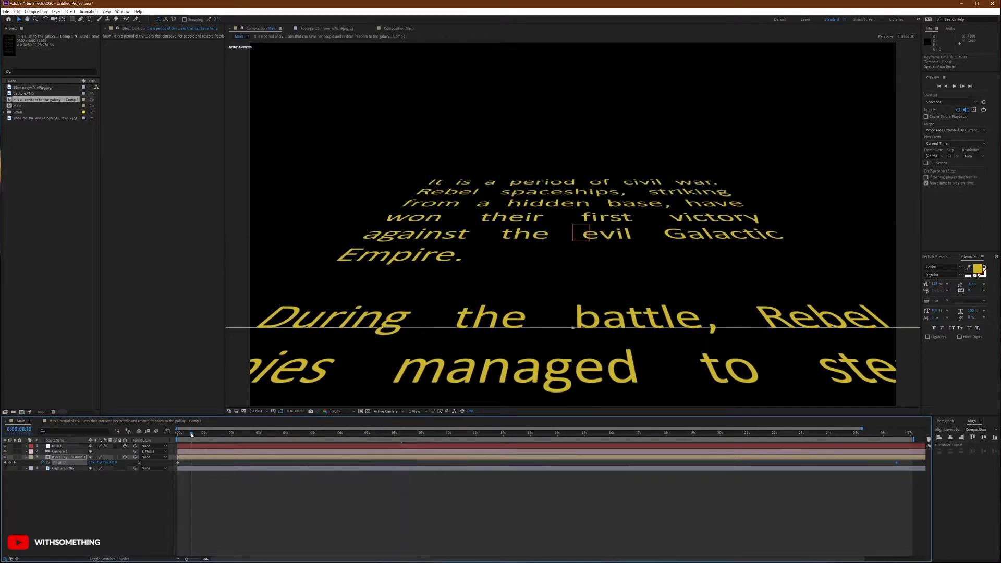
Preview the slower crawl from near its beginning and scrub the timeline from the start to 0:00:14:01
key(space)
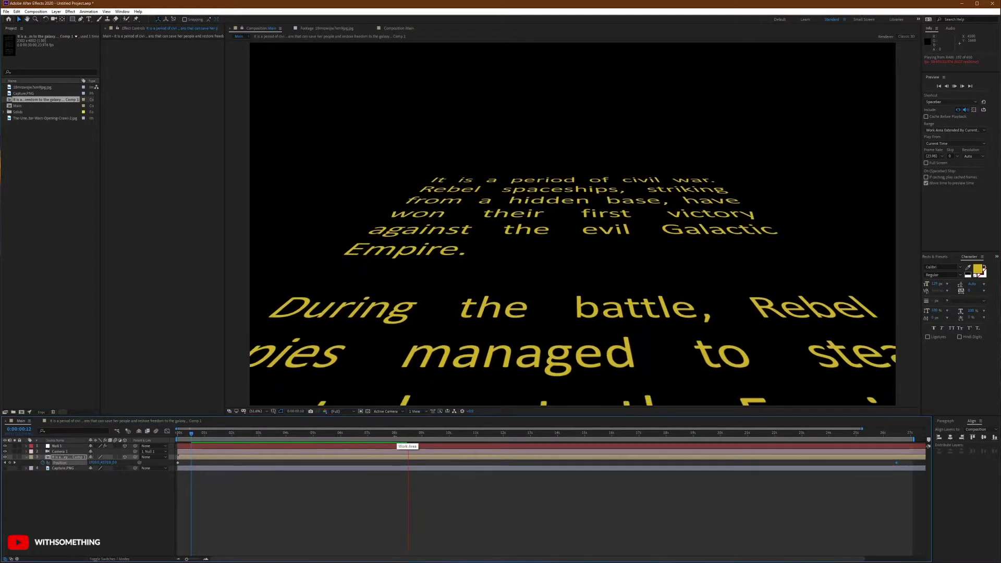
key(space)
click(362, 433)
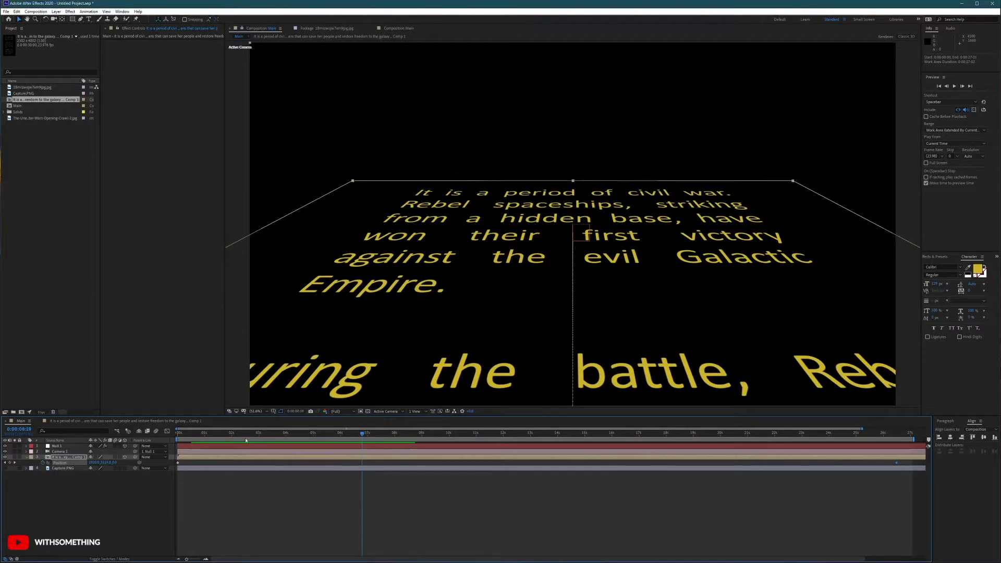
drag(178, 434, 559, 447)
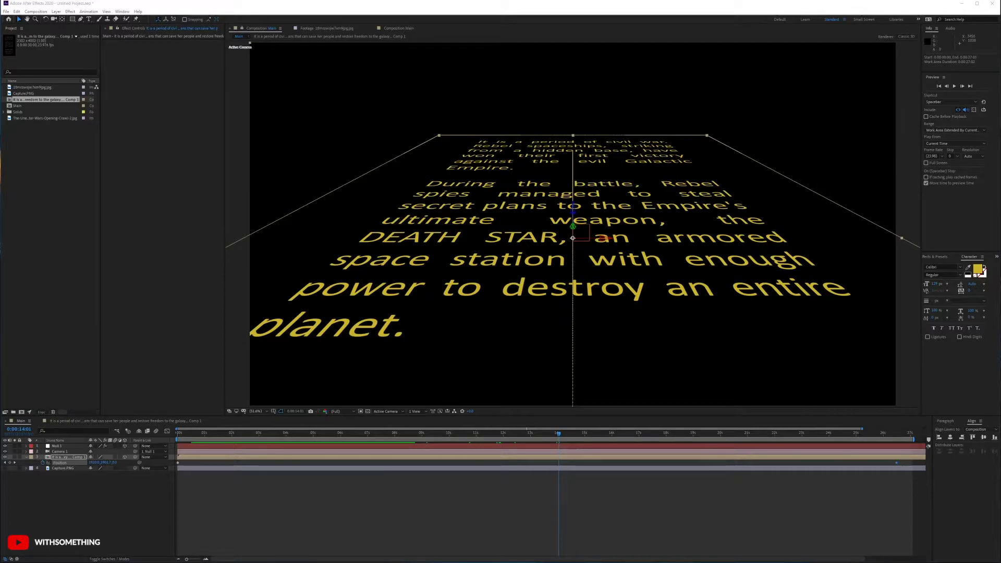
Bring up the YouTube video of the original 1977 opening crawl in the browser and scrub it to 1:32 to check the timing
drag(1000, 313, 263, 92)
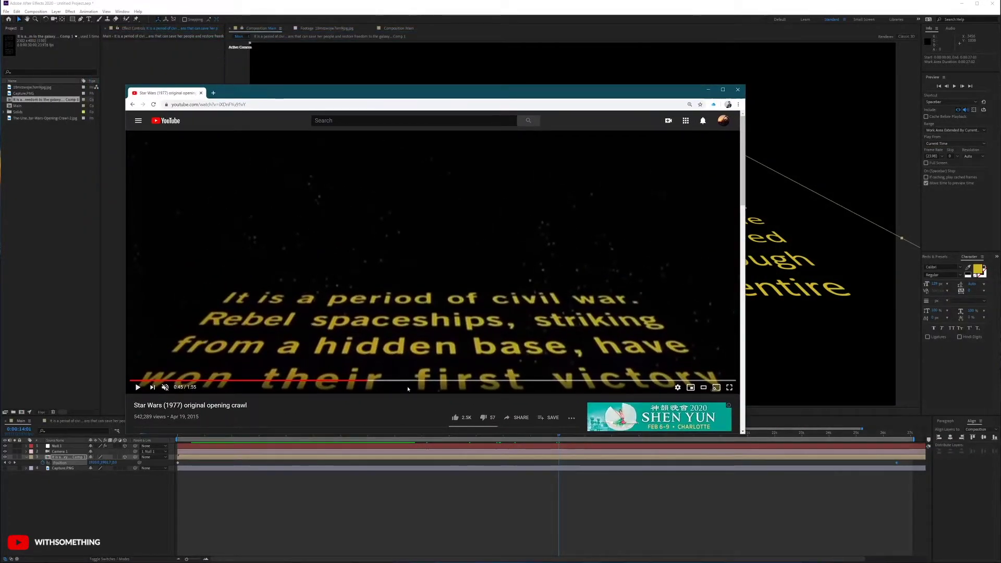
drag(366, 380, 613, 373)
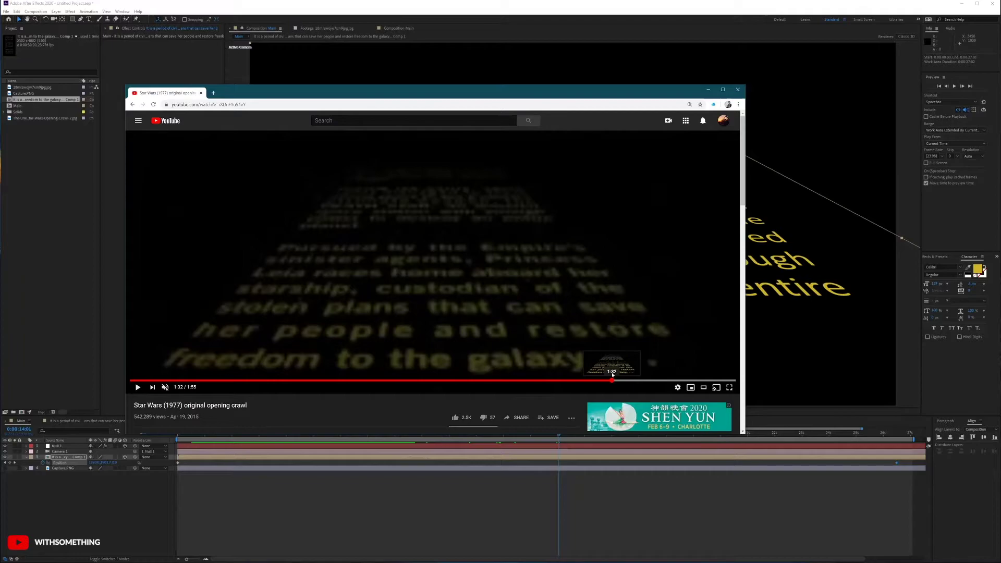
drag(613, 375, 613, 375)
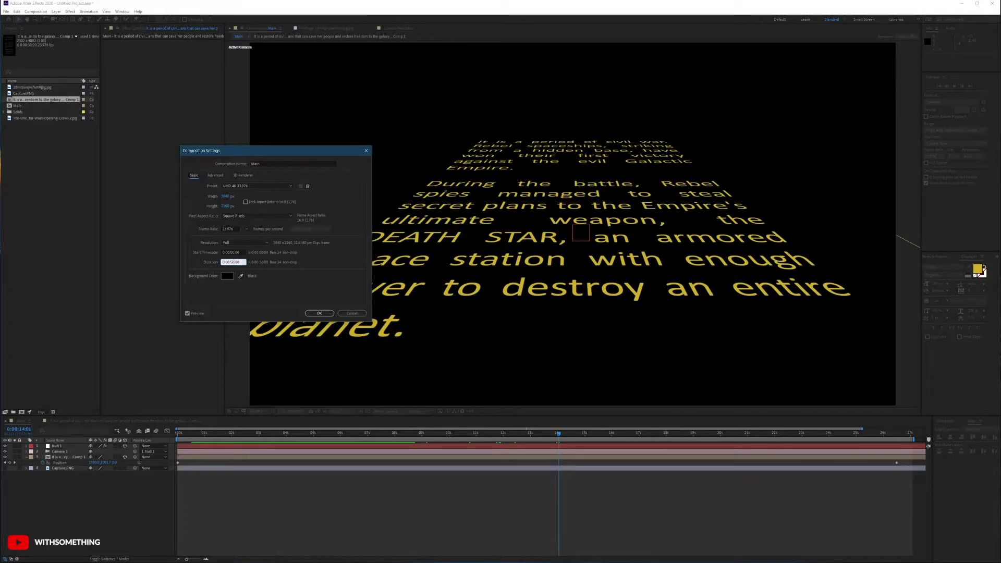
Set the Main composition's duration to 56 seconds and show its full length in the timeline
key(Return)
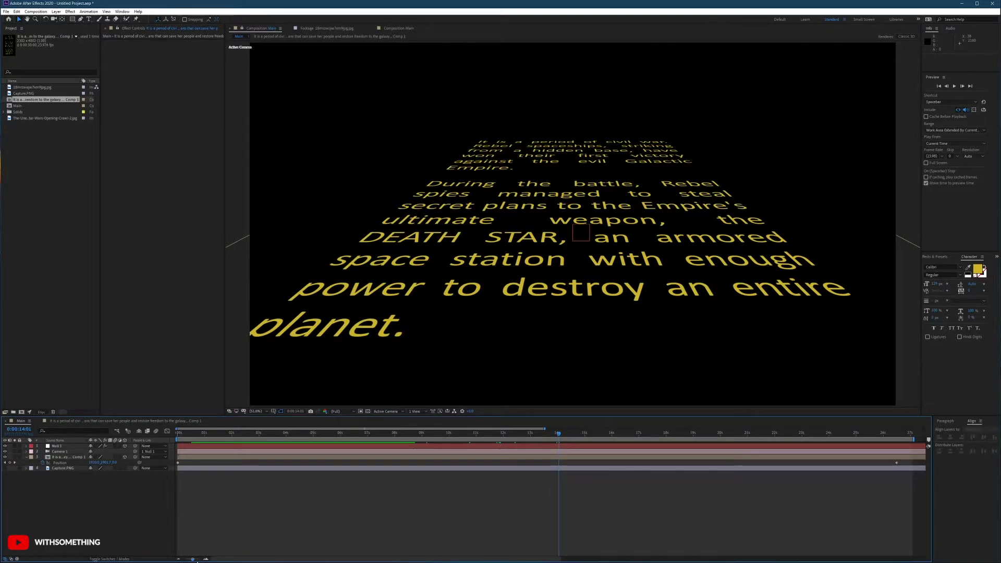
drag(193, 559, 178, 560)
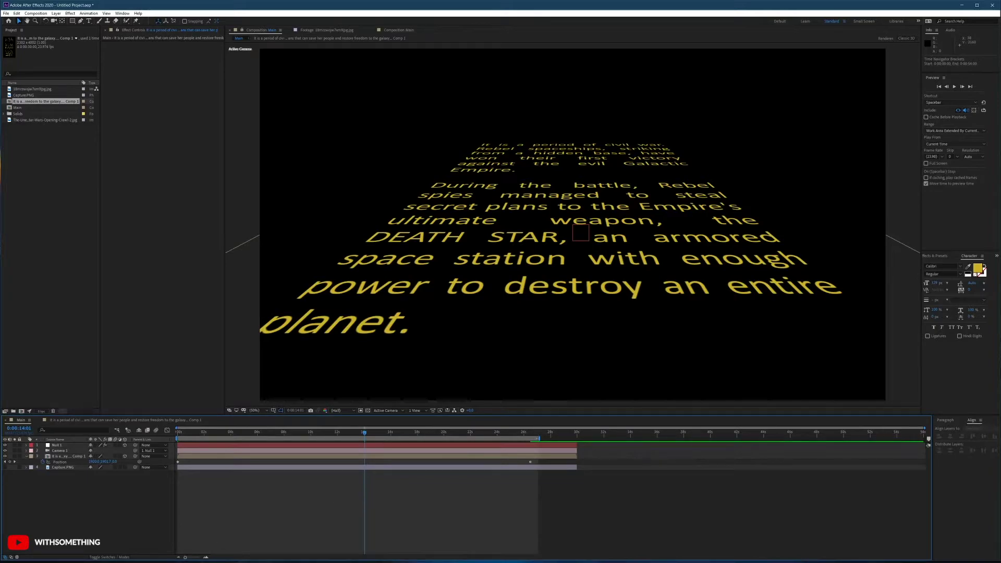
Extend the work area to the end of the Main composition and move the crawl text's last Position keyframe there
drag(539, 438, 922, 439)
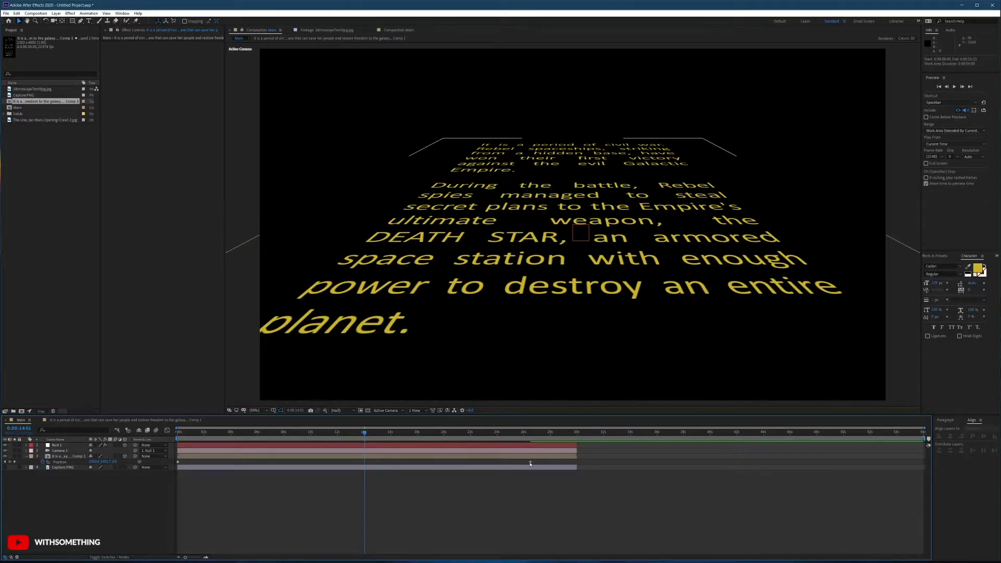
drag(530, 463, 923, 464)
drag(564, 499, 543, 443)
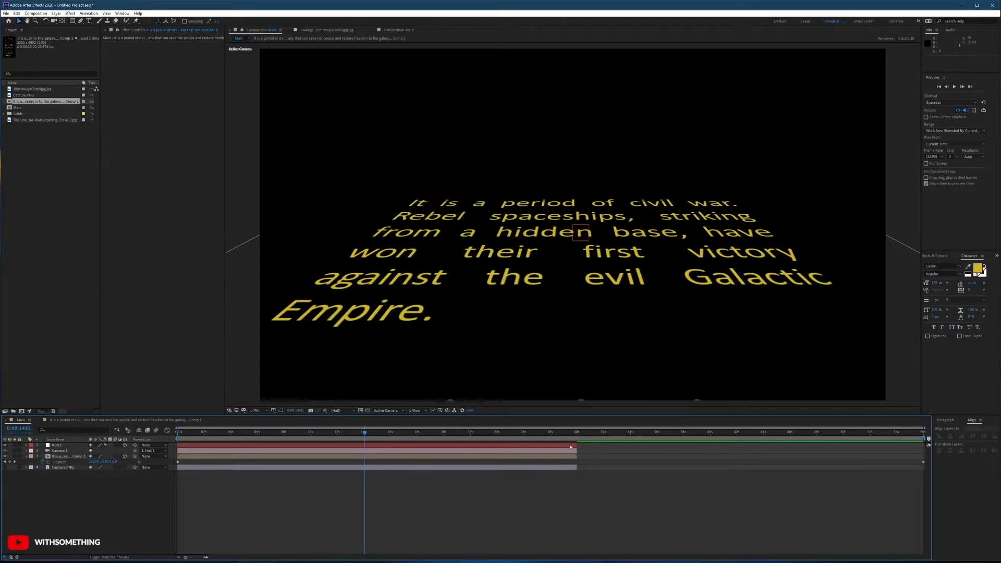
Extend the null, camera and Capture.PNG layers to the end of the Main composition
click(571, 446)
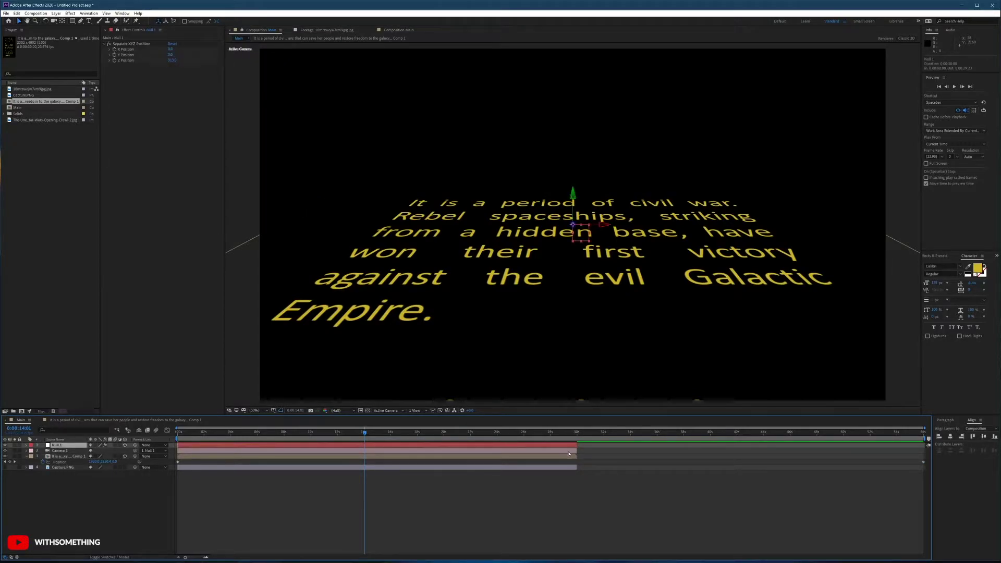
shift+click(569, 451)
drag(578, 446, 927, 446)
click(549, 467)
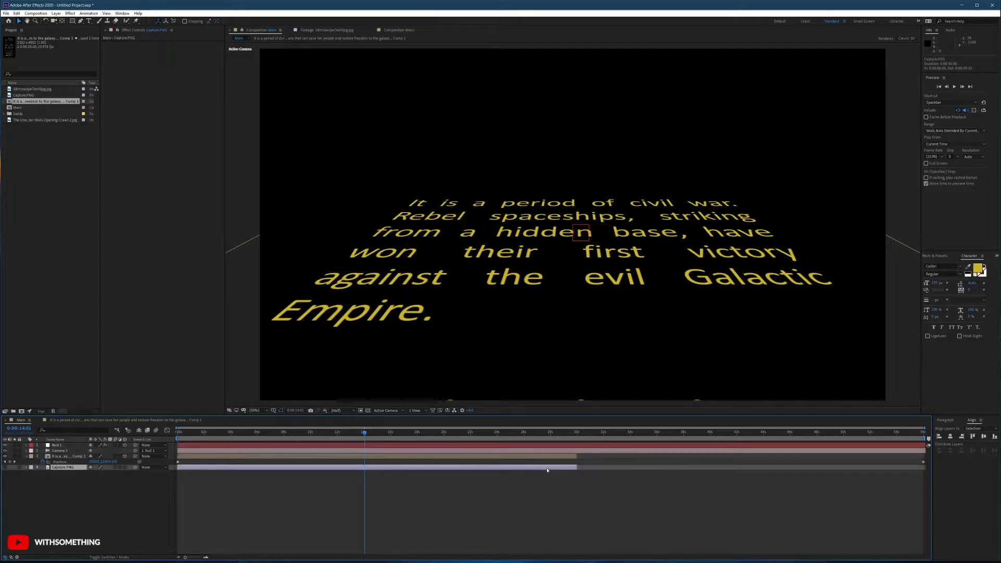
drag(576, 467, 628, 467)
drag(692, 463, 925, 468)
Open the nested crawl text composition and open its duration for editing in the Composition Settings
click(553, 455)
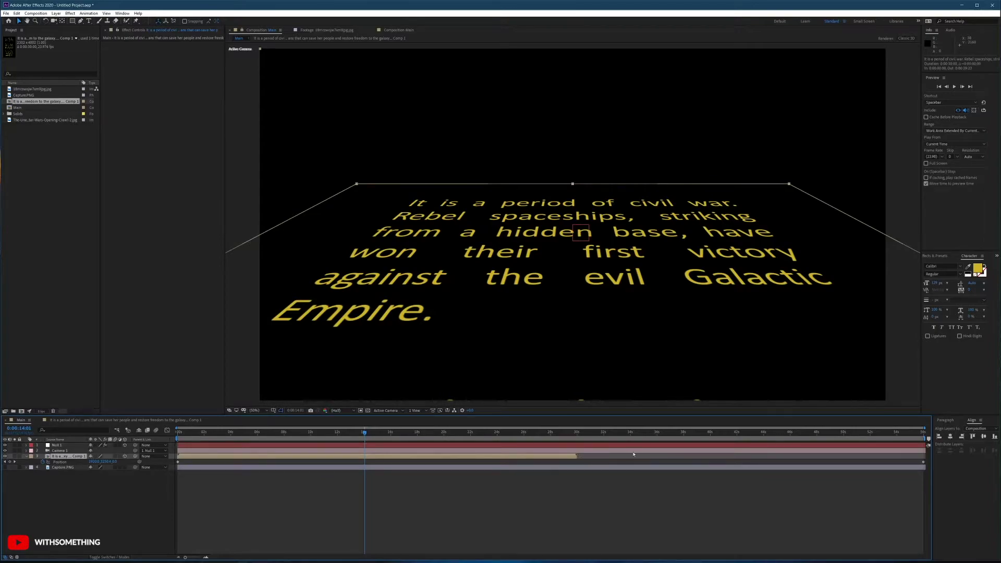
double_click(467, 456)
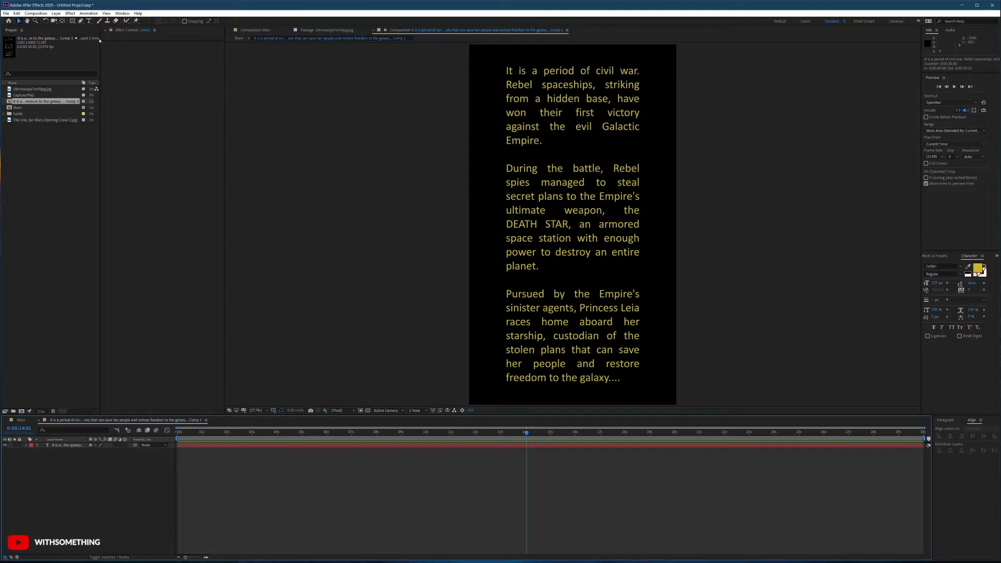
click(36, 13)
click(47, 31)
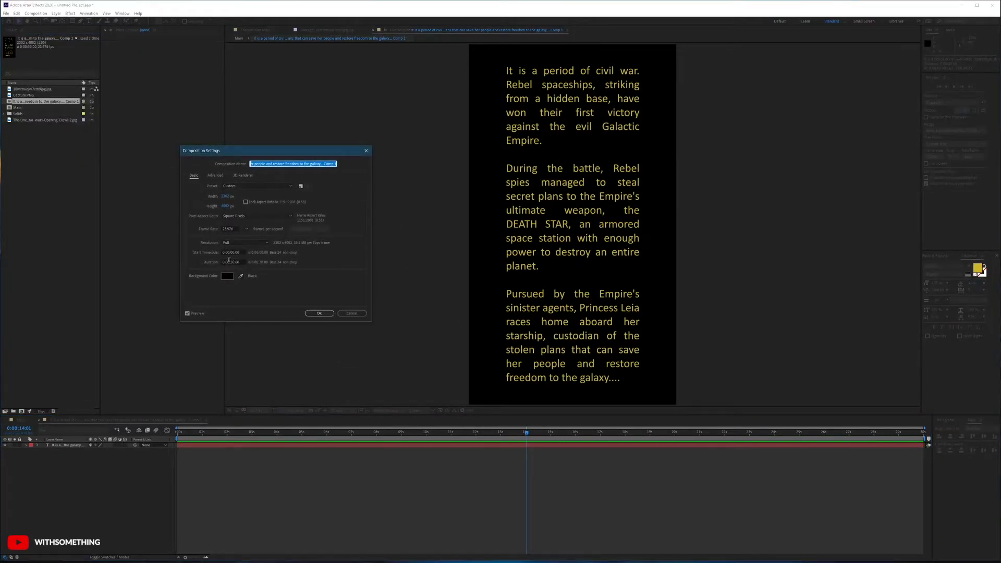
click(229, 261)
key(BackSpace)
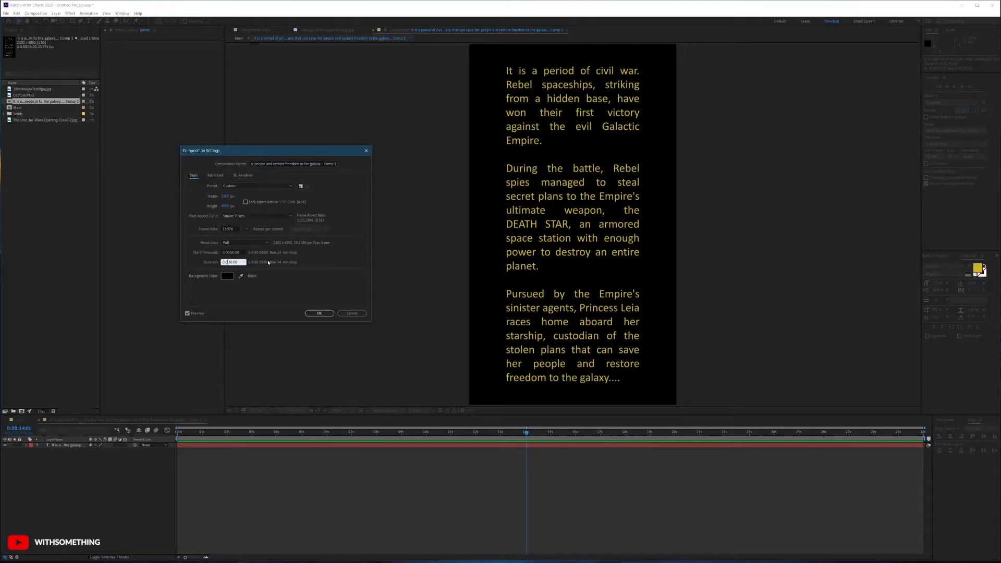
Set the crawl text composition's duration to 0:01:30:00 and extend its layer to the end of the Main timeline
text(1)
key(Return)
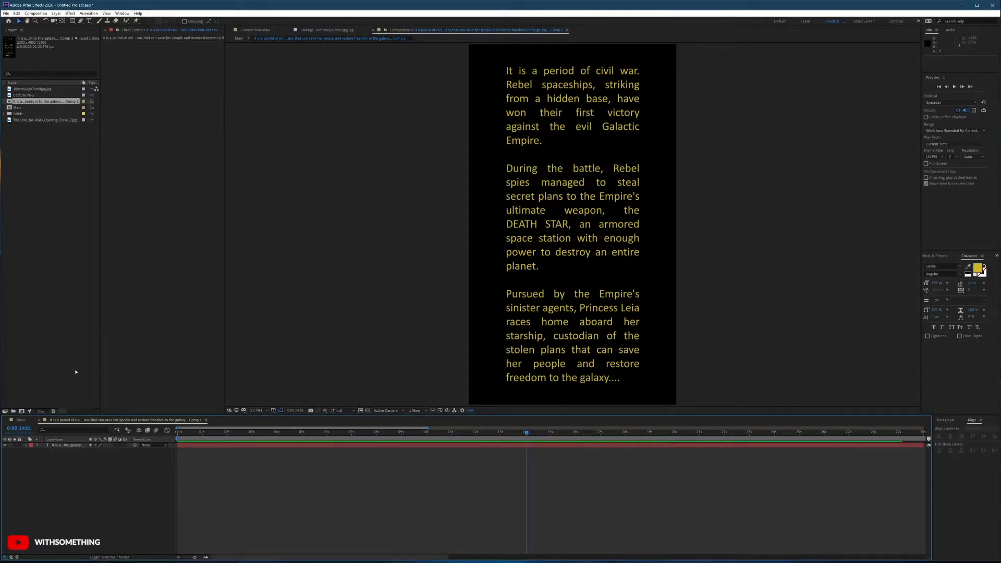
click(20, 420)
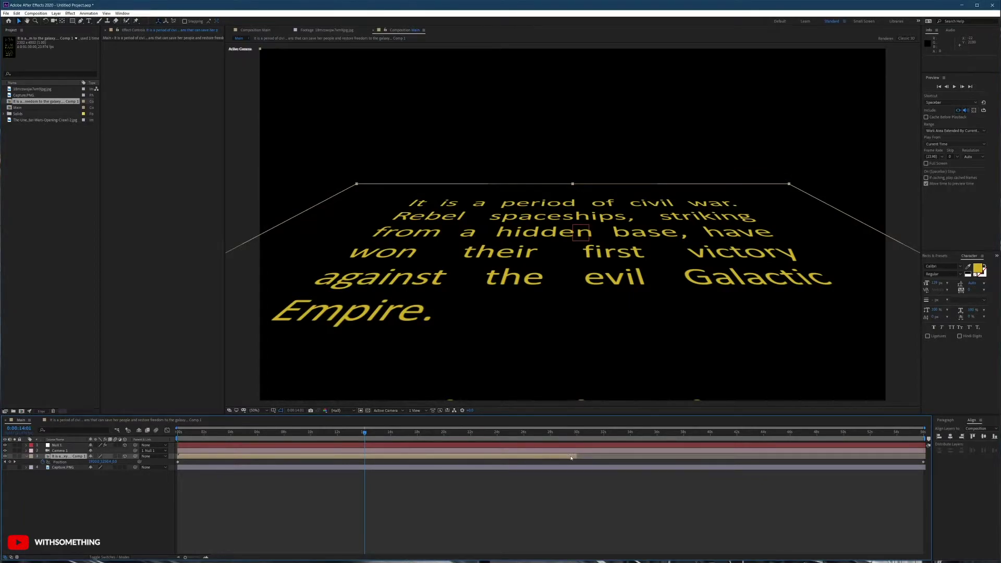
drag(578, 456, 926, 455)
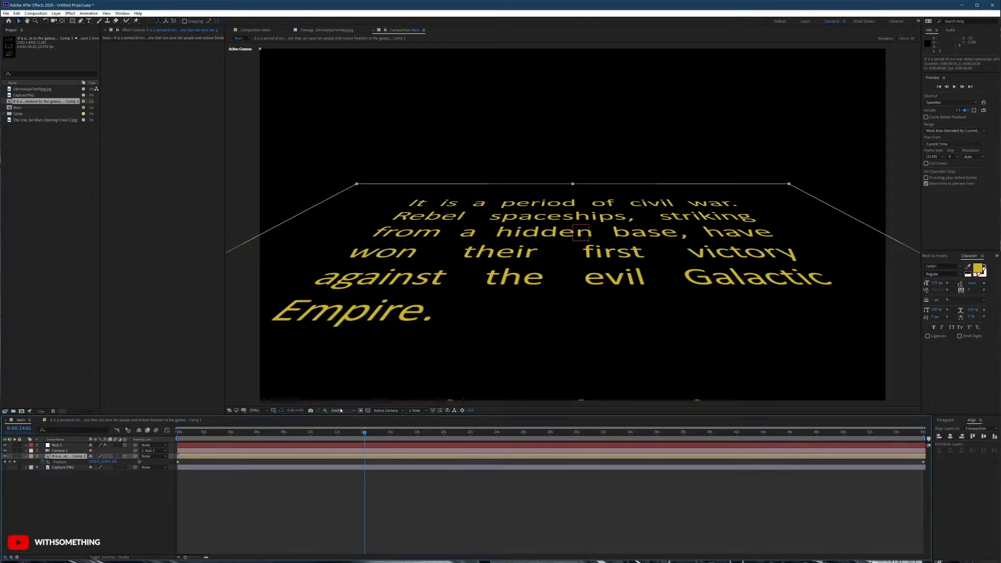
Set the preview resolution to Third and play the Main composition from the current time
click(982, 156)
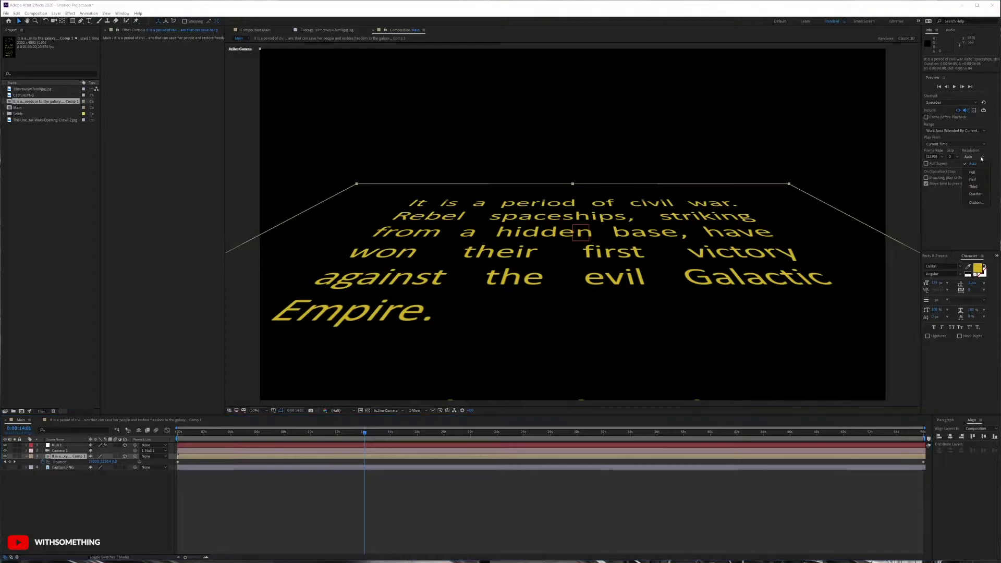
click(972, 177)
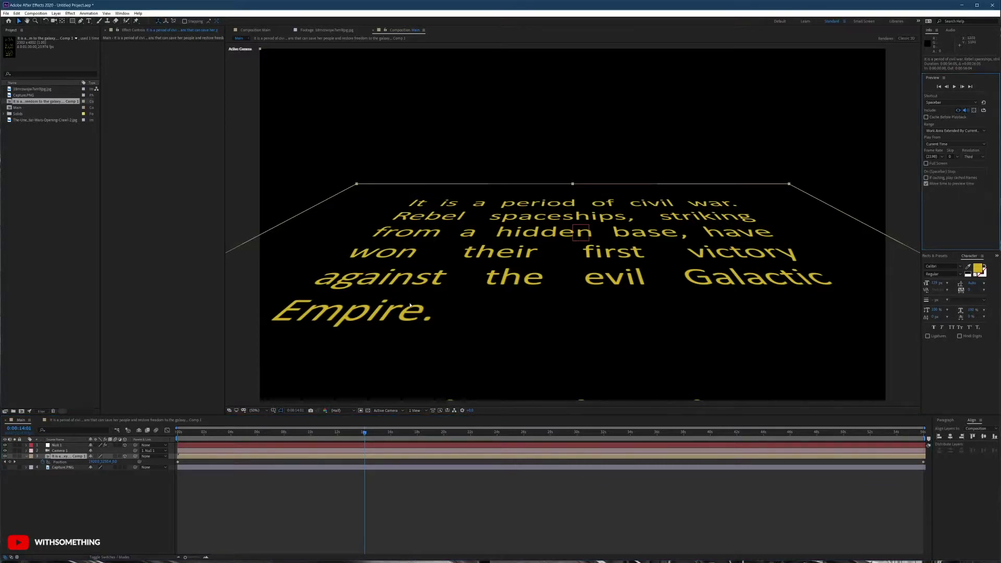
click(954, 87)
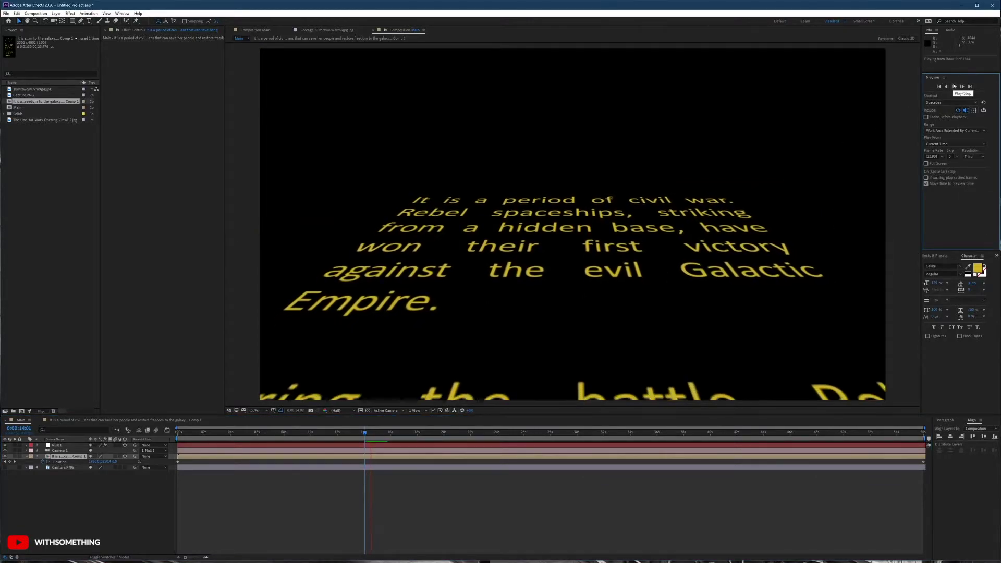
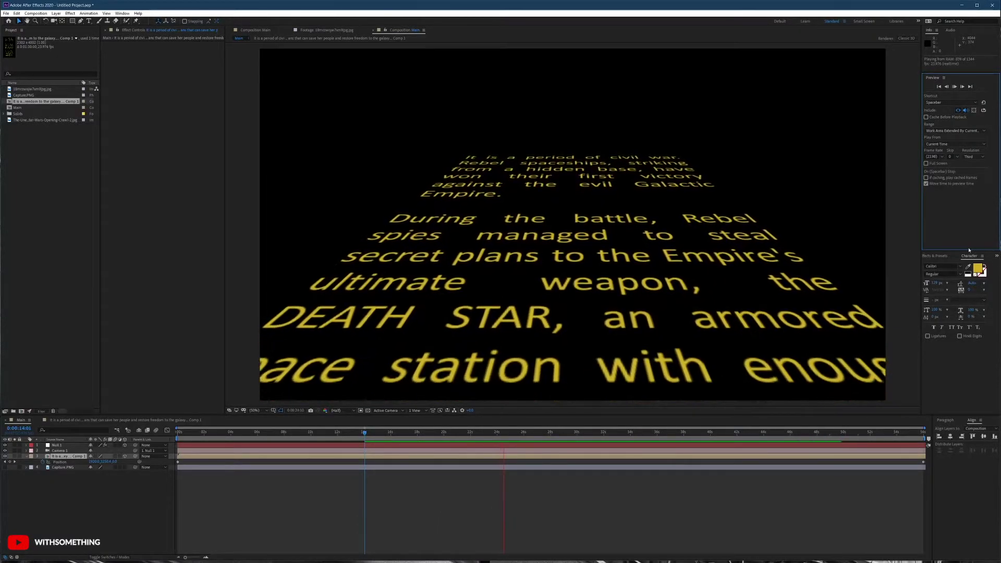
Open the nested crawl text composition and set the text layer's tracking to 20
double_click(66, 456)
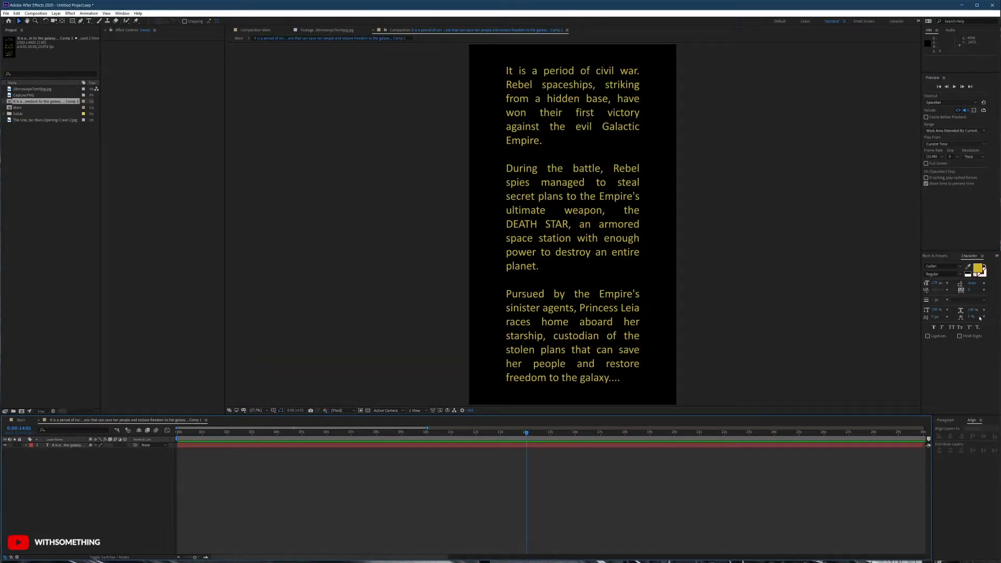
click(973, 289)
text(20)
key(Return)
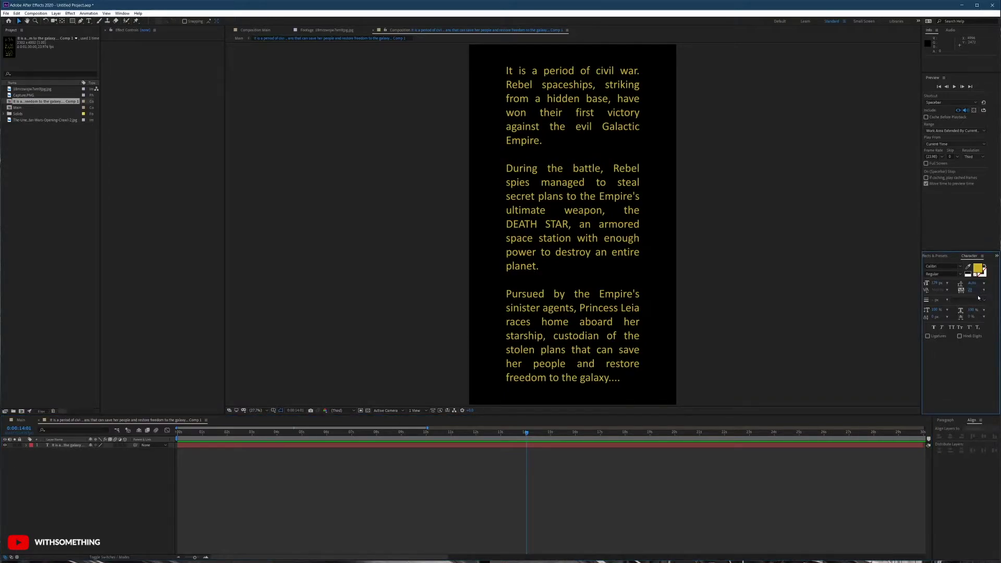
click(970, 291)
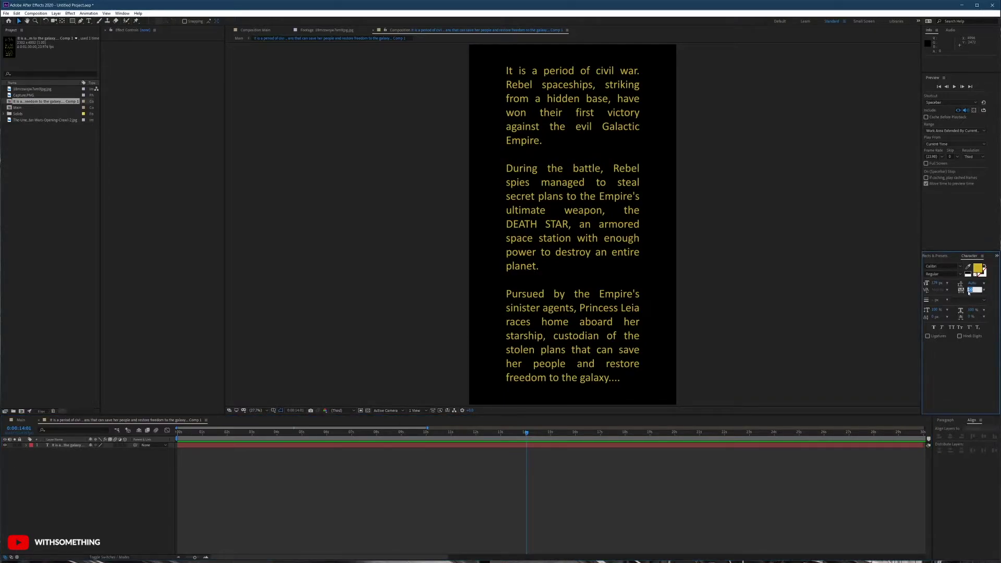
click(106, 466)
click(64, 445)
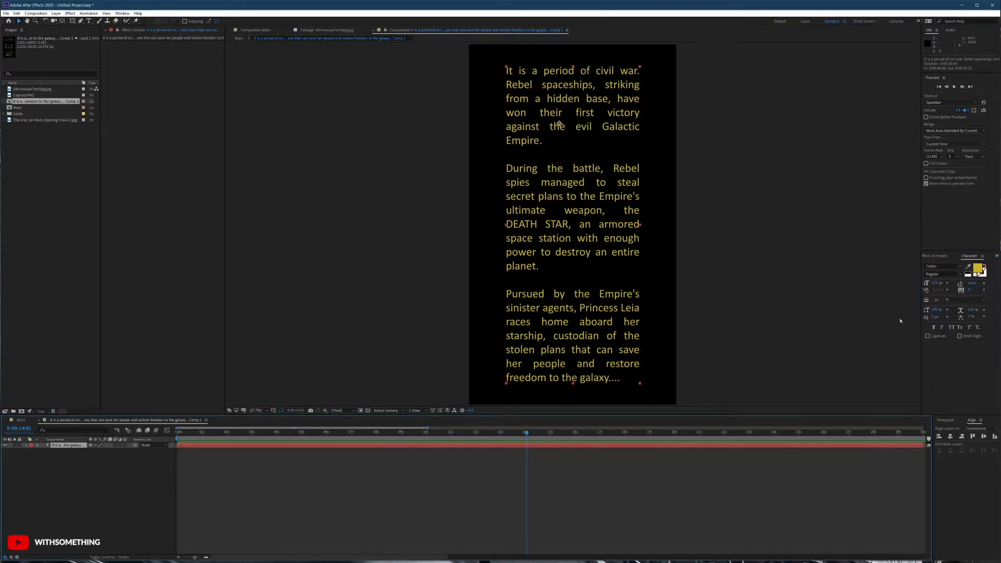
click(971, 290)
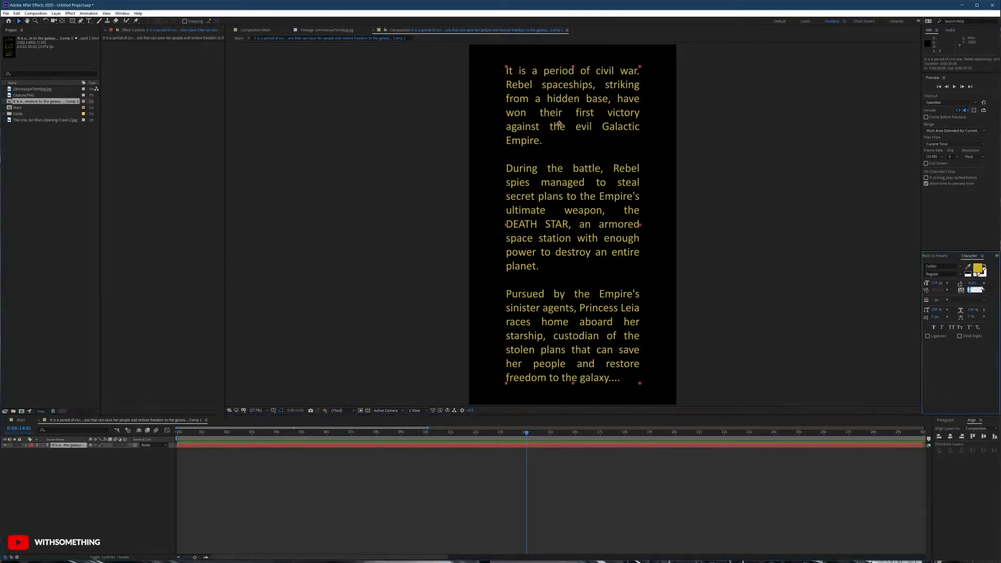
text(20)
key(Return)
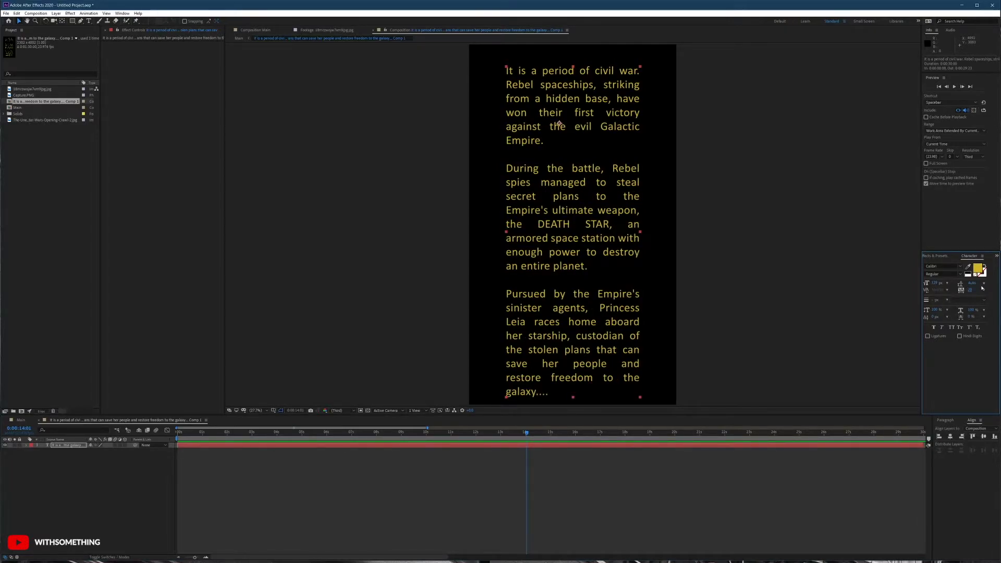
Increase the crawl text's tracking to 40 and fine-tune it down slightly
click(970, 290)
text(40)
key(Return)
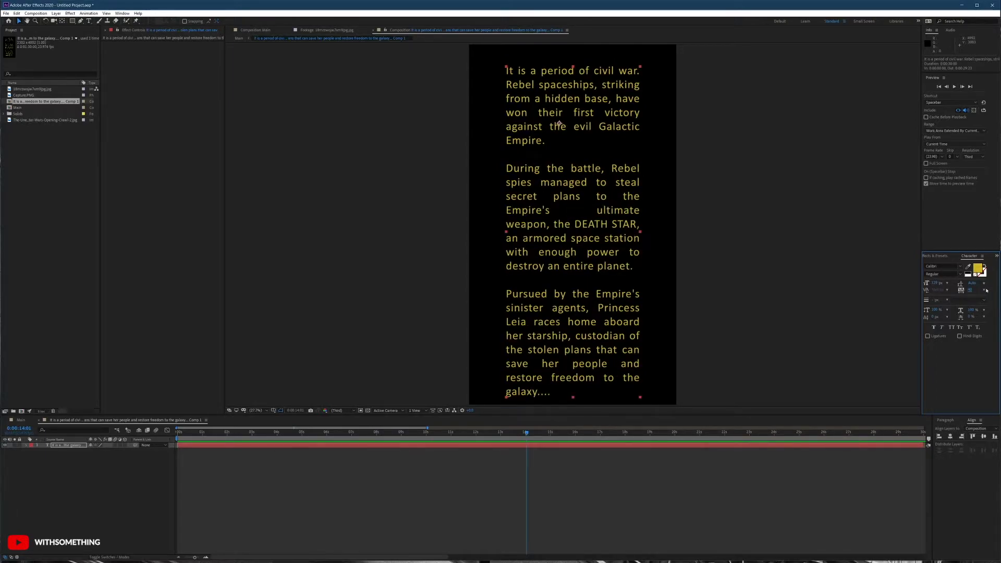
drag(968, 291, 960, 289)
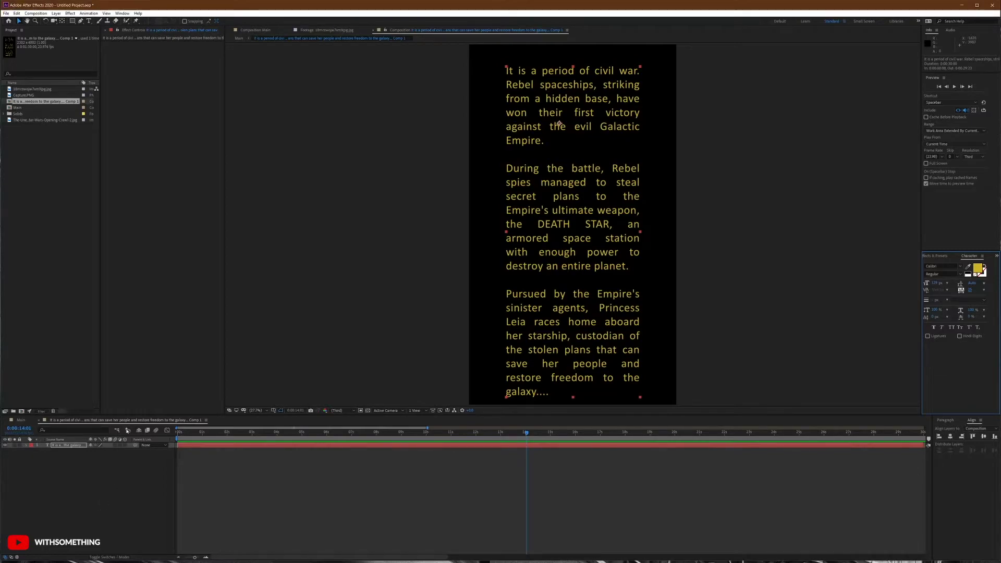
Scrub through the Main timeline, reopen the nested text composition and extend its text layer to the composition's end
click(19, 420)
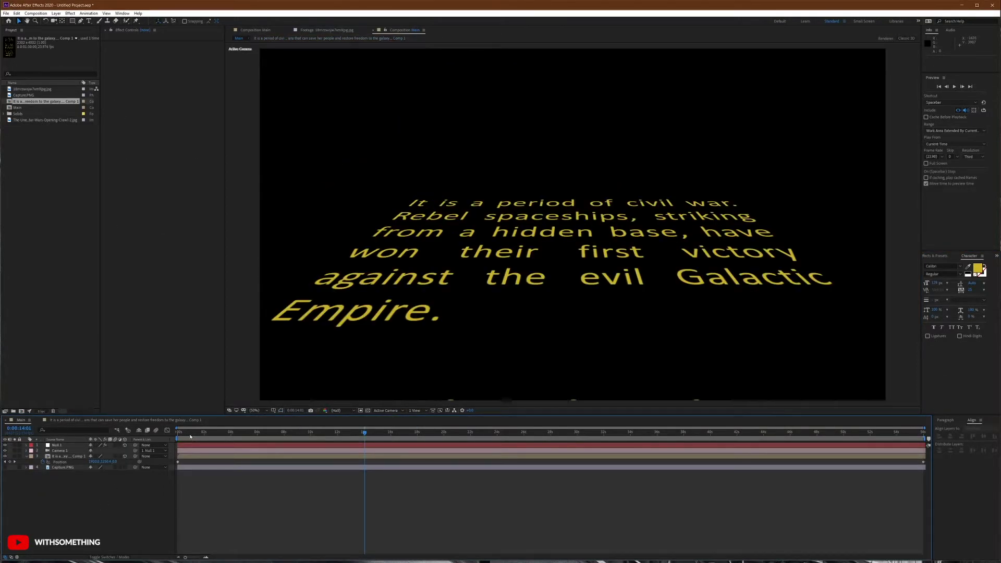
drag(189, 434, 826, 435)
double_click(545, 457)
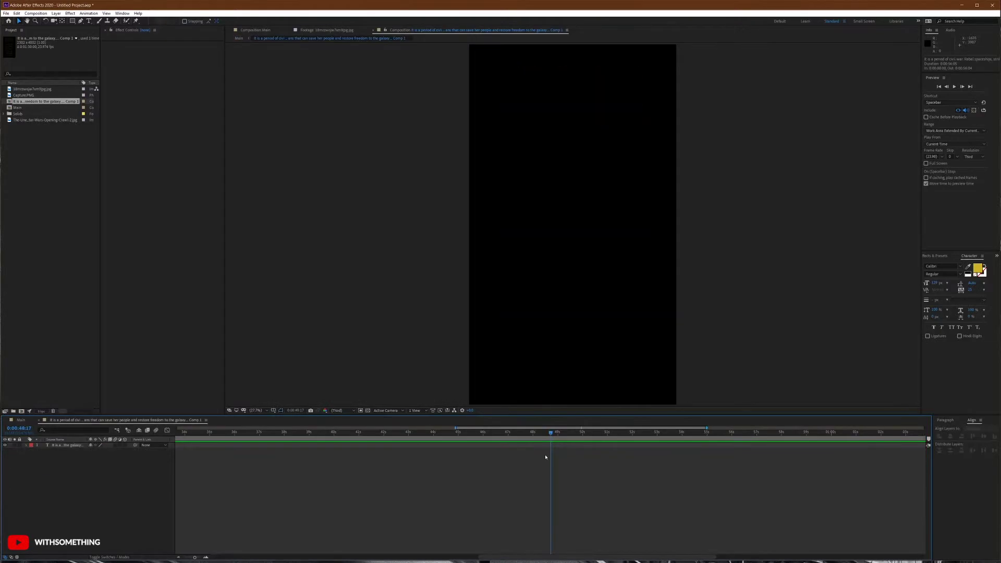
click(62, 446)
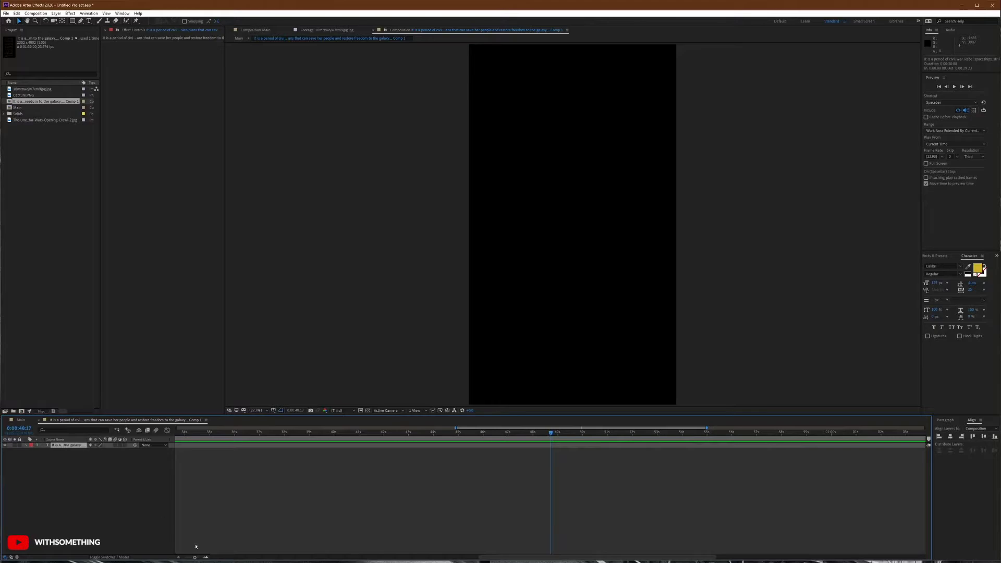
drag(195, 558, 172, 559)
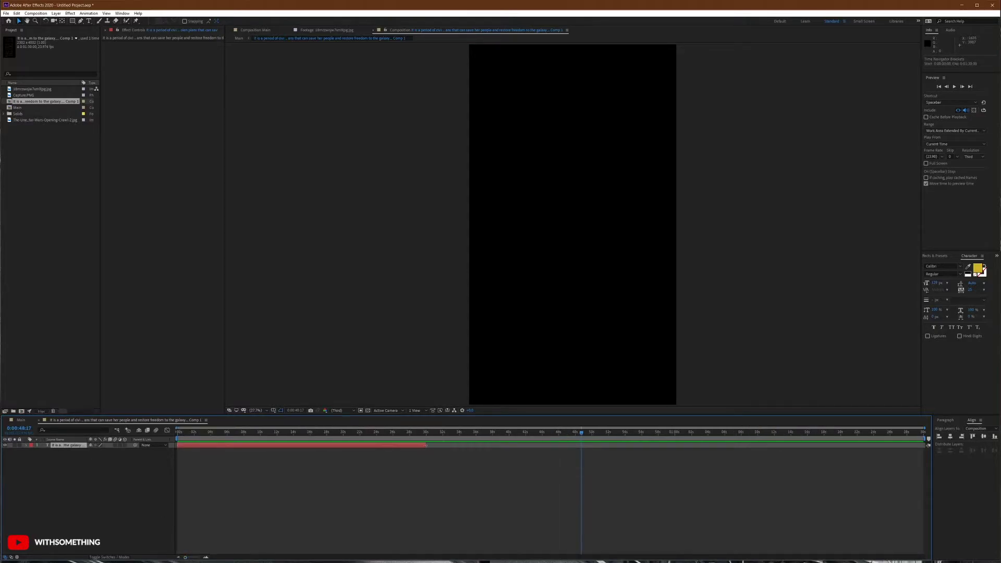
drag(425, 445, 926, 445)
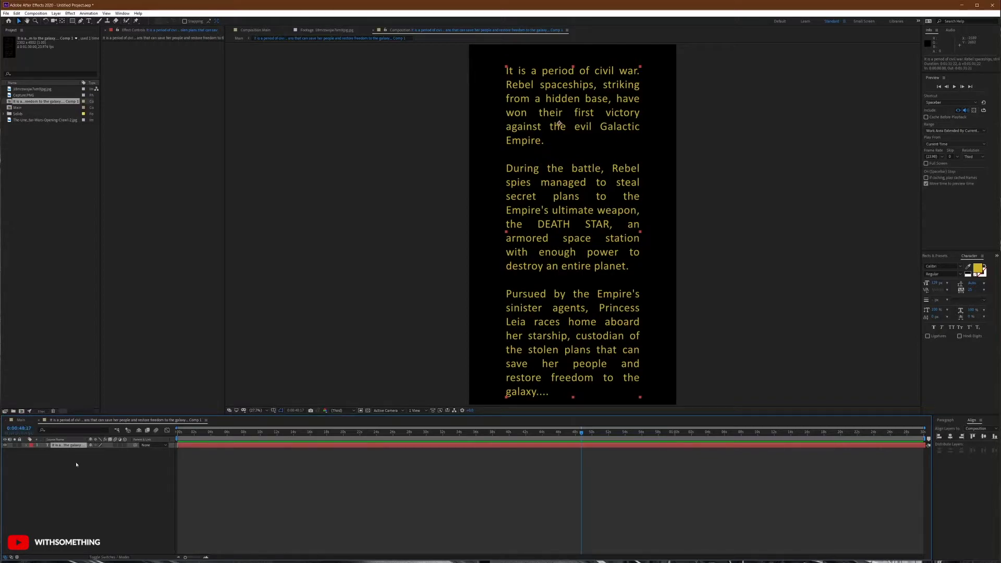
Return to the Main composition and scrub the timeline to check the text crawl
click(16, 423)
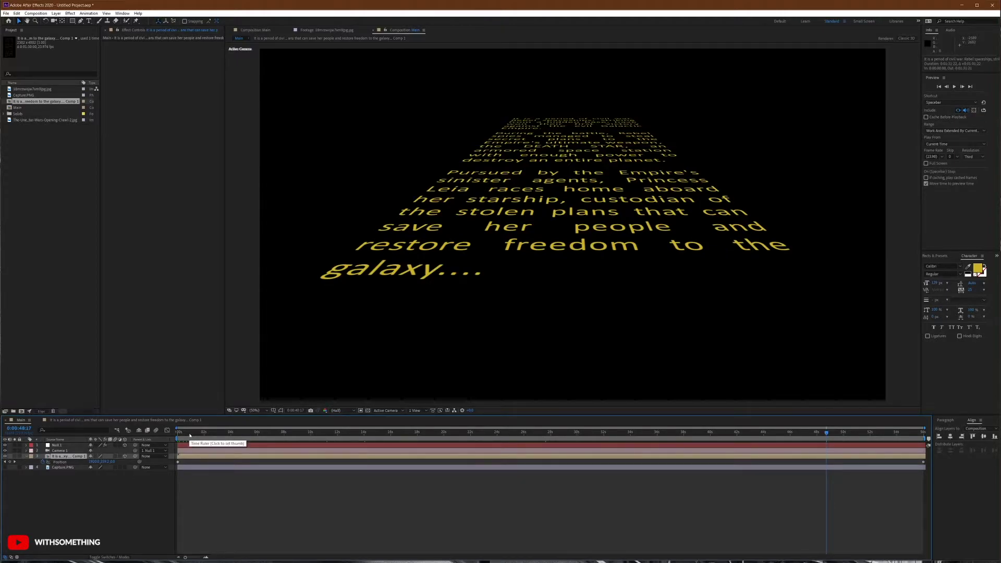
click(190, 435)
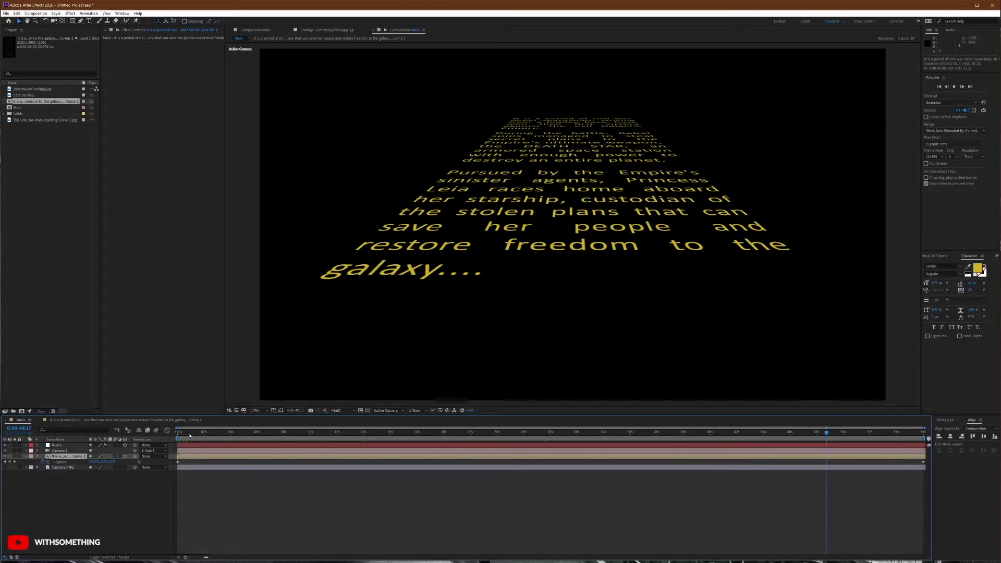
drag(196, 435, 647, 432)
drag(705, 414, 523, 450)
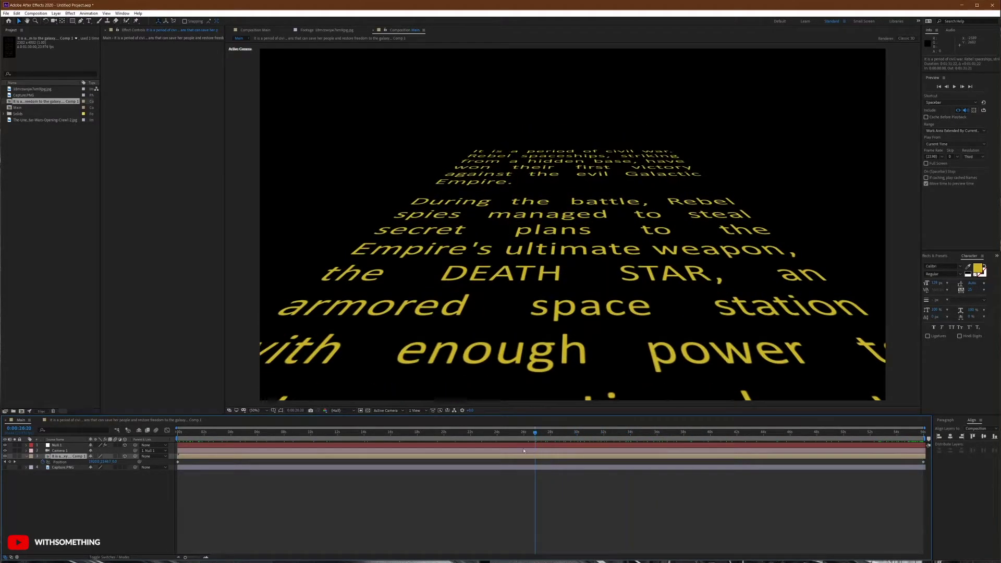
Apply the Add Grain effect to the nested crawl text layer in the Main composition
click(89, 483)
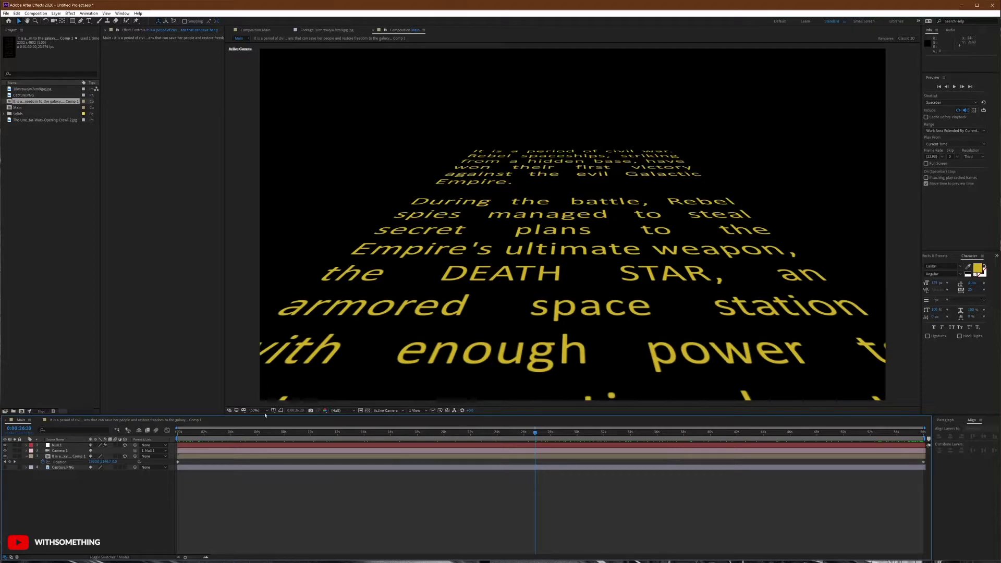
click(59, 457)
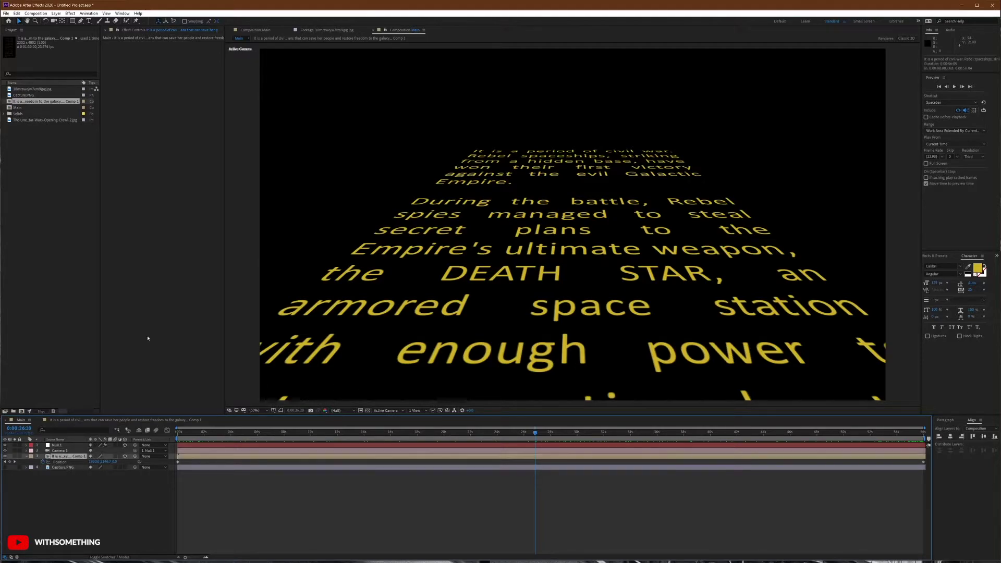
right_click(180, 100)
mouse_move(235, 193)
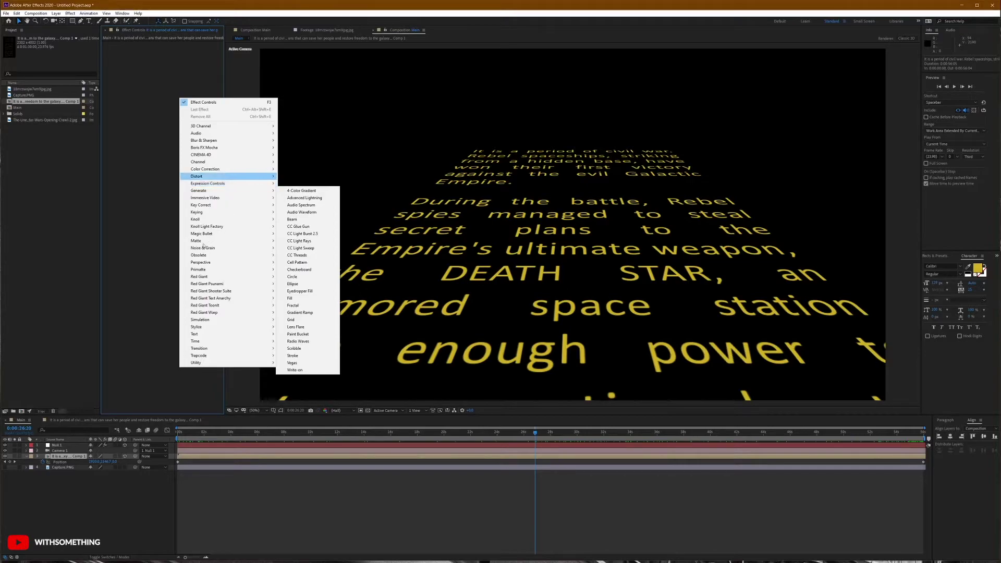
mouse_move(234, 247)
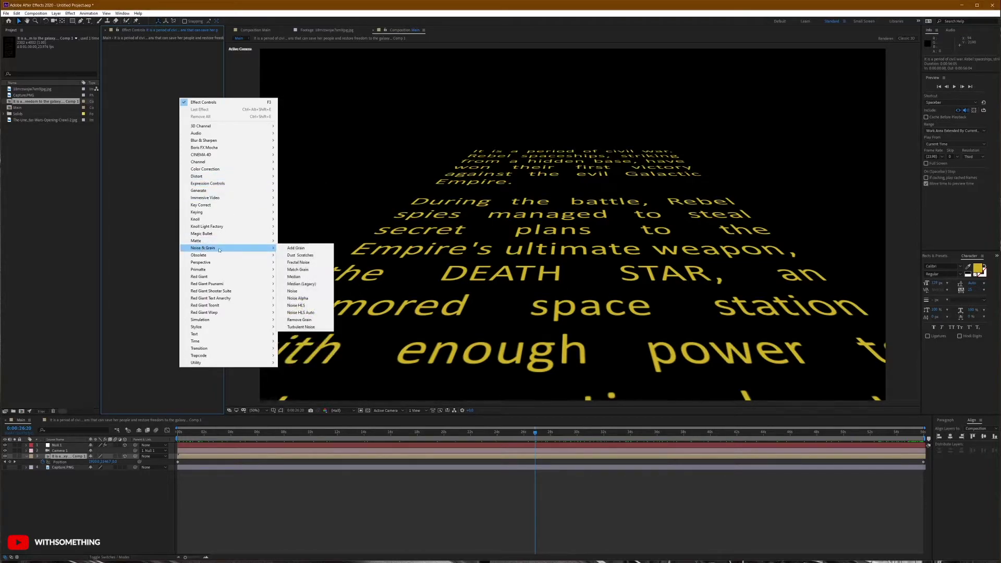
click(292, 250)
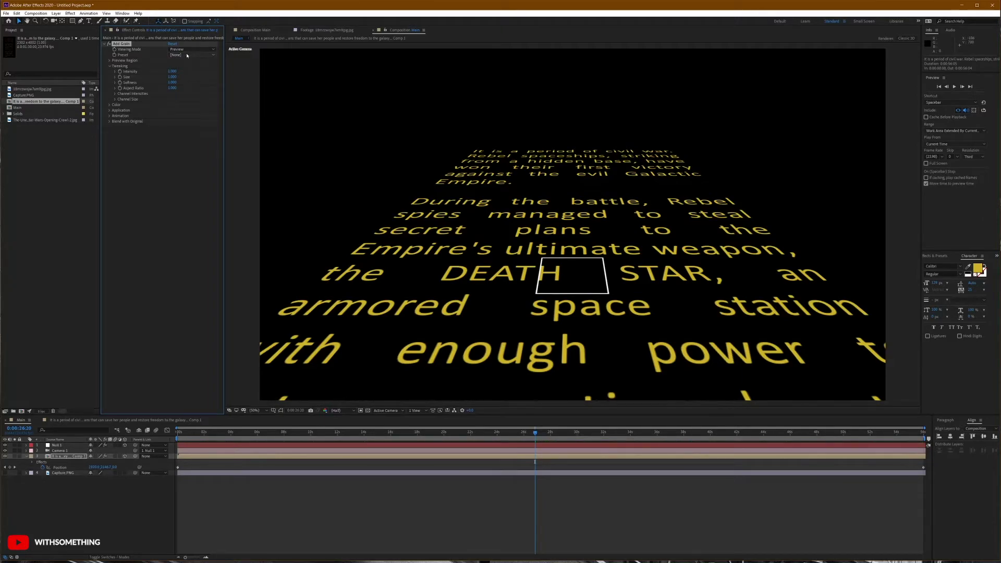
Set the Add Grain effect's viewing mode to Final Output
drag(172, 71, 187, 72)
click(182, 55)
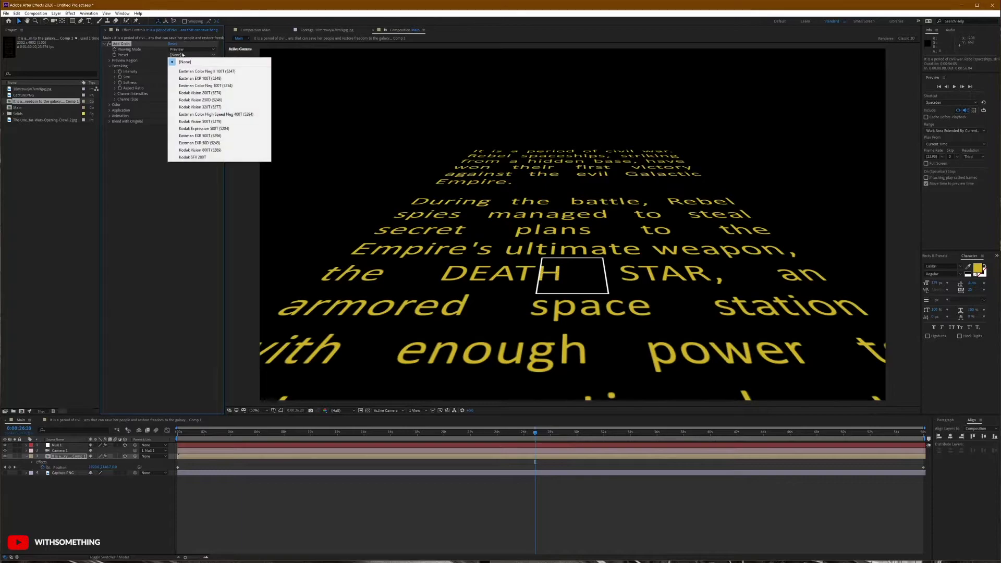
click(183, 49)
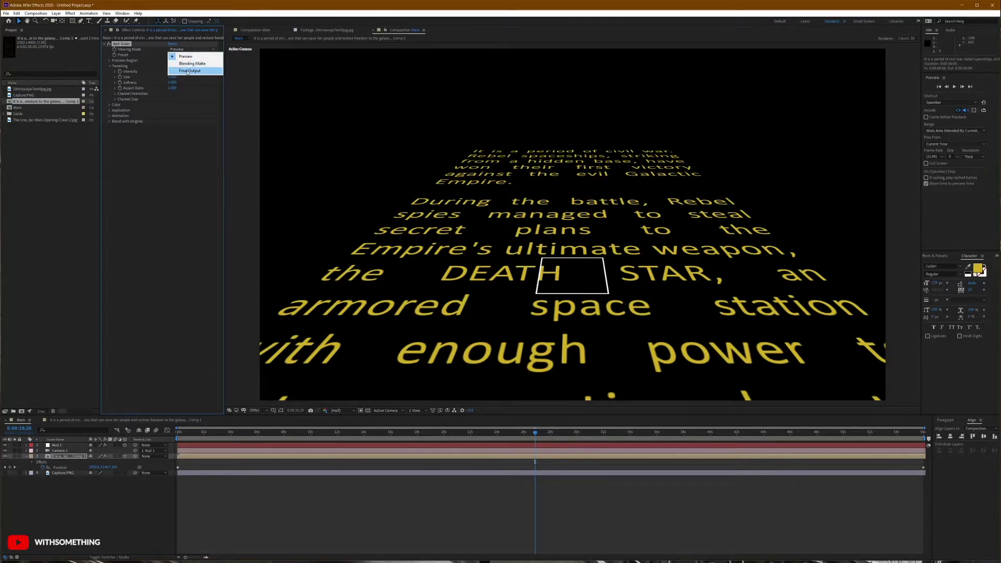
click(187, 73)
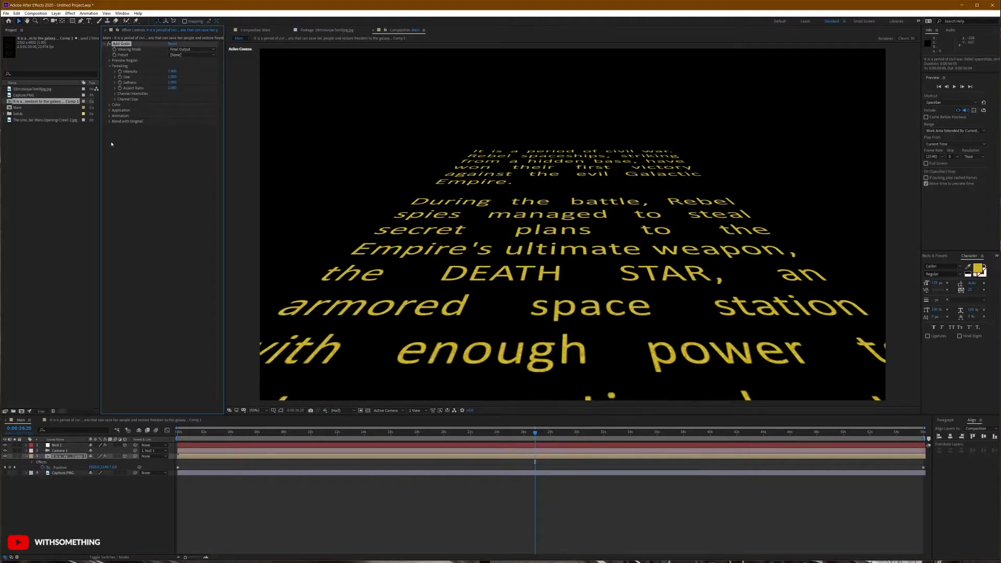
Expand the Add Grain animation and blending settings and reduce the animation speed to 0.05
click(110, 121)
click(110, 115)
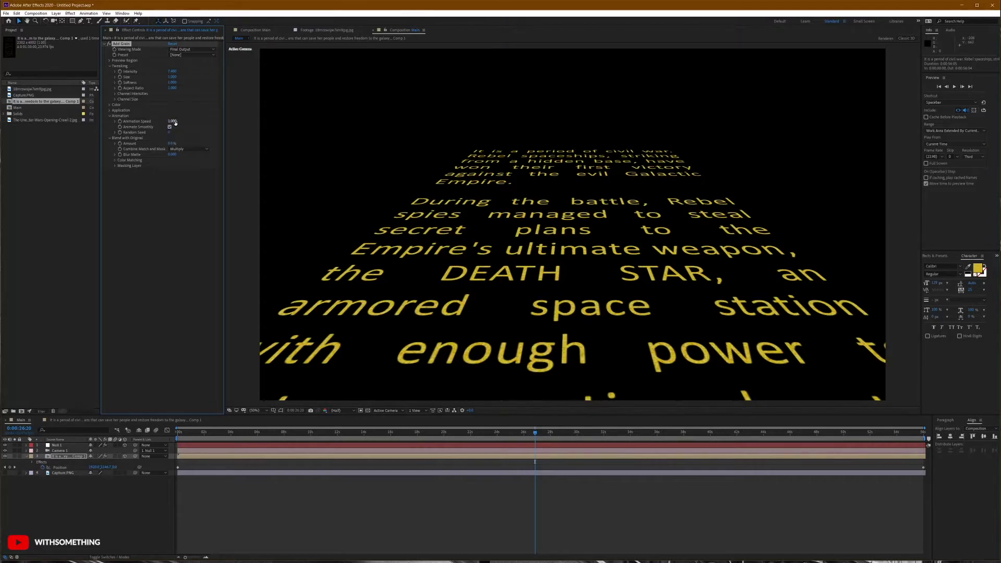
click(172, 121)
text(0.1)
key(Return)
click(172, 122)
text(05)
key(Return)
View the behind-the-scenes crawl reference photo, then return to the Main composition and play a preview of the grain
double_click(29, 90)
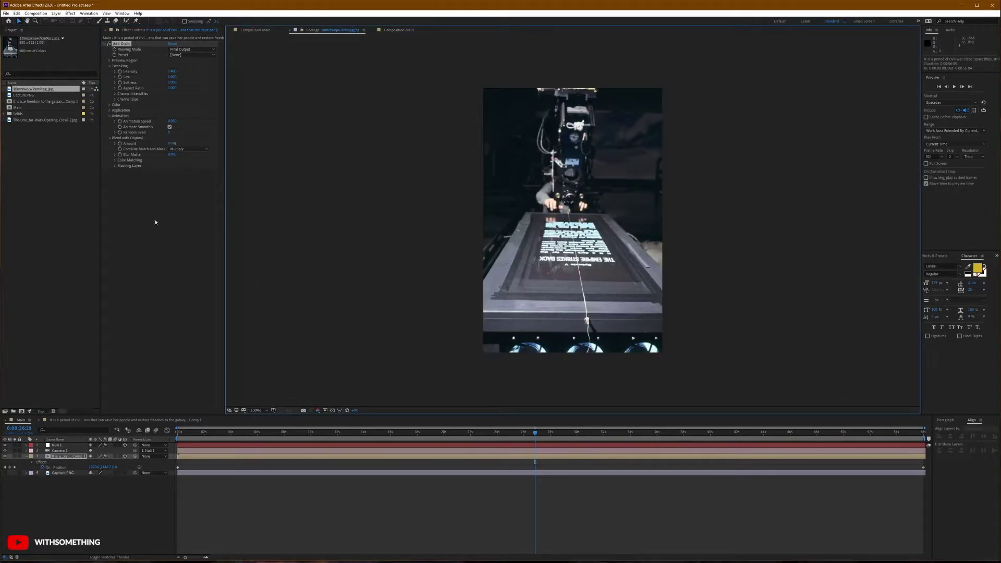
click(80, 497)
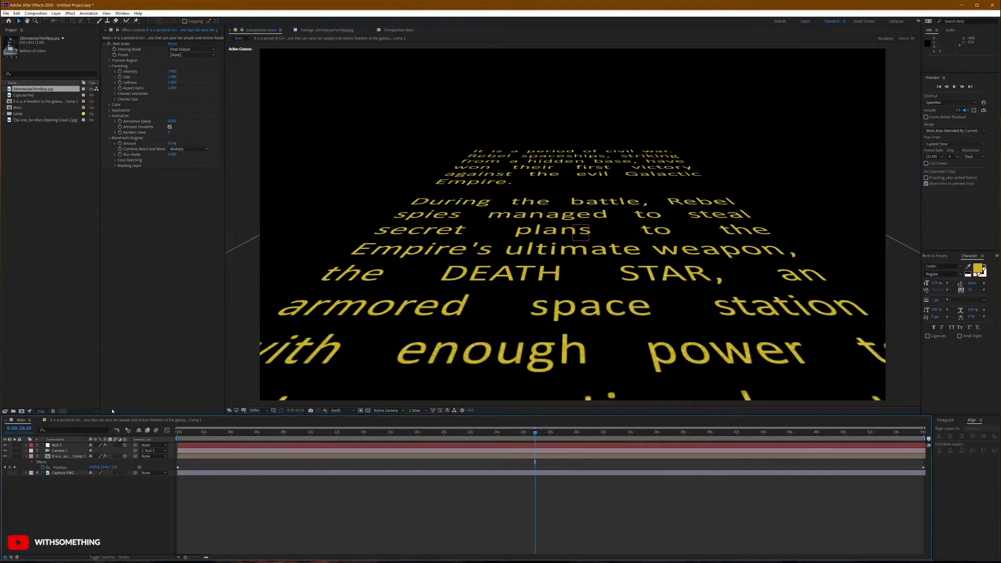
key(space)
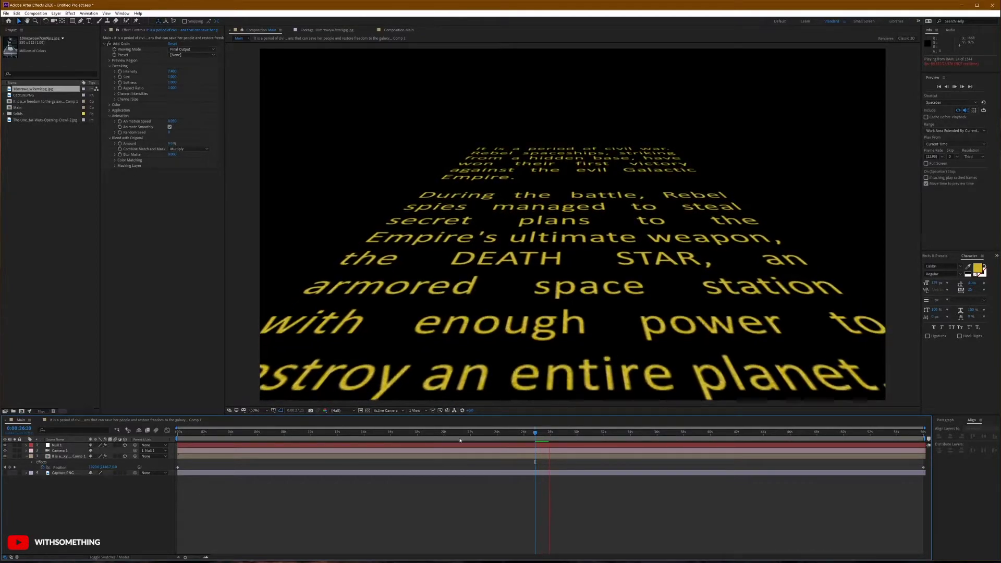
Stop the preview and set the Add Grain effect's Blend with Original amount to 50%
key(space)
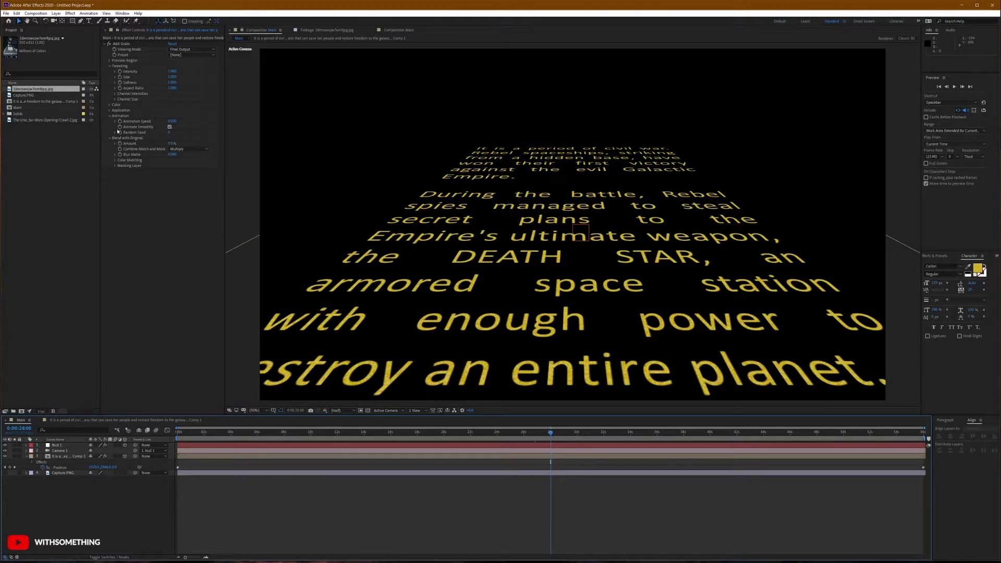
click(171, 144)
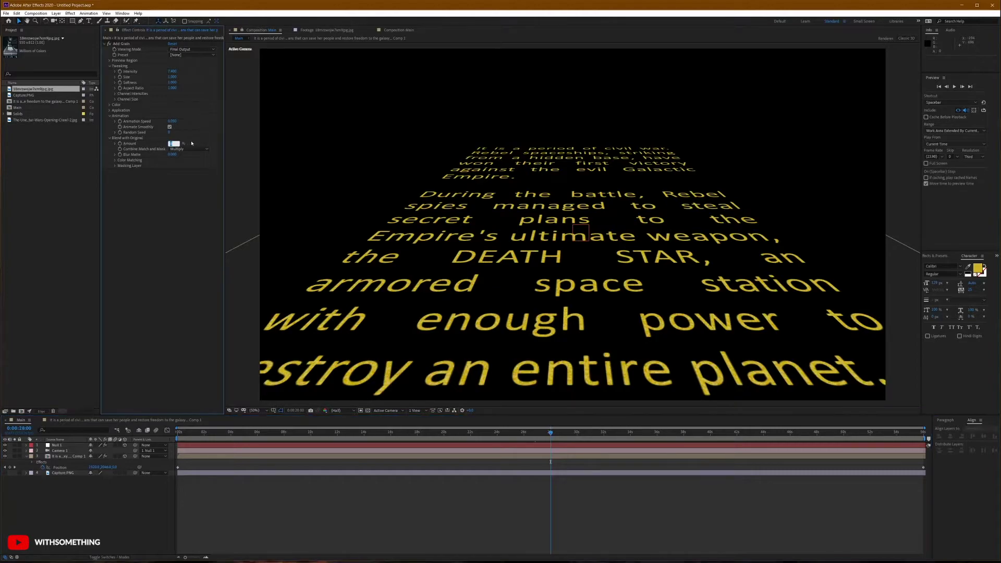
text(50)
key(Return)
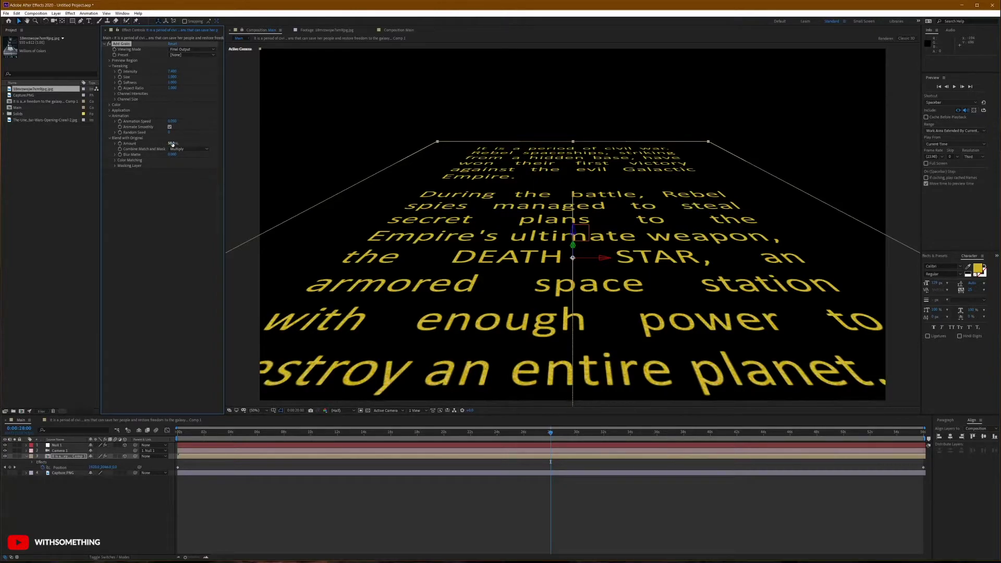
click(173, 143)
key(Return)
Test another Combine Match and Mask mode with a different amount, restoring Multiply and a 50% blend amount
click(180, 149)
click(184, 164)
drag(172, 144, 221, 152)
click(183, 149)
click(179, 154)
click(172, 144)
text(50)
key(Return)
Try the Overlay blending mode in the grain's application settings, restoring Film and checking a slightly later frame
click(110, 111)
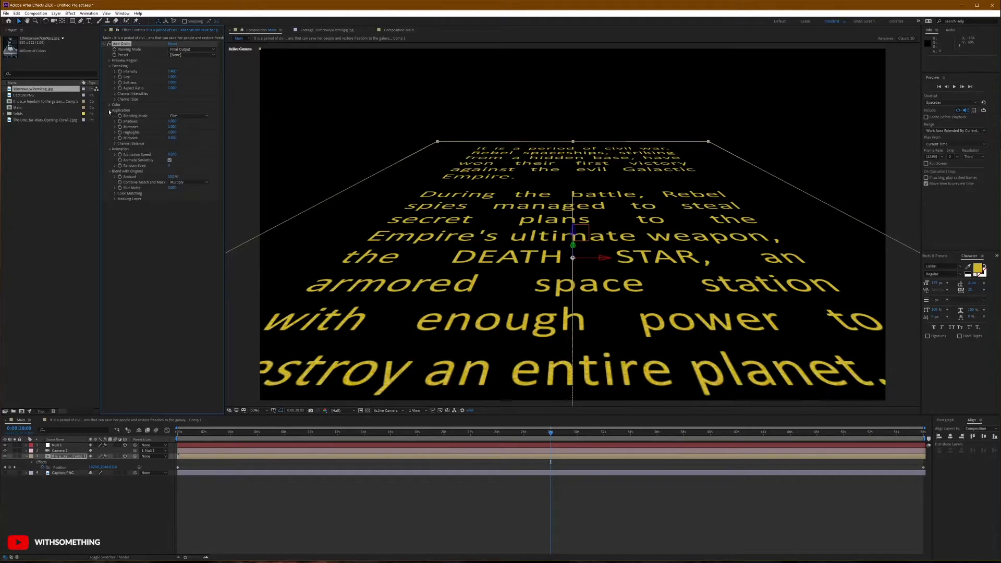
click(191, 117)
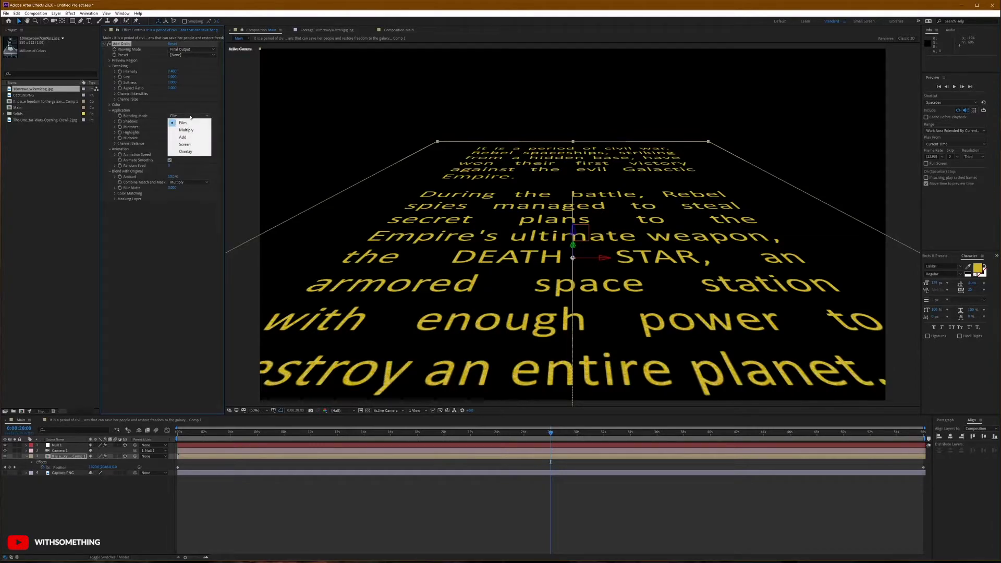
click(189, 152)
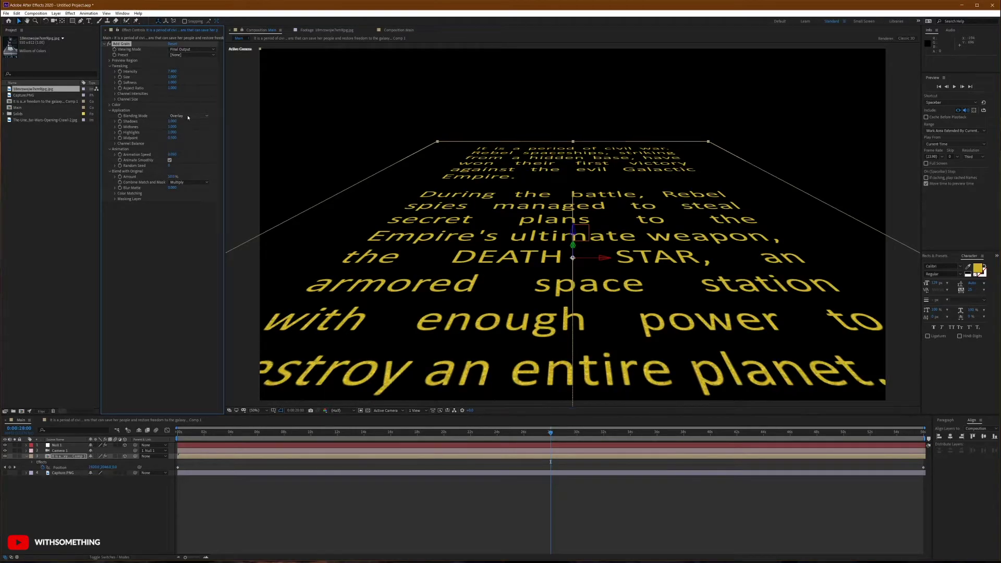
click(187, 116)
click(186, 122)
drag(551, 433, 554, 433)
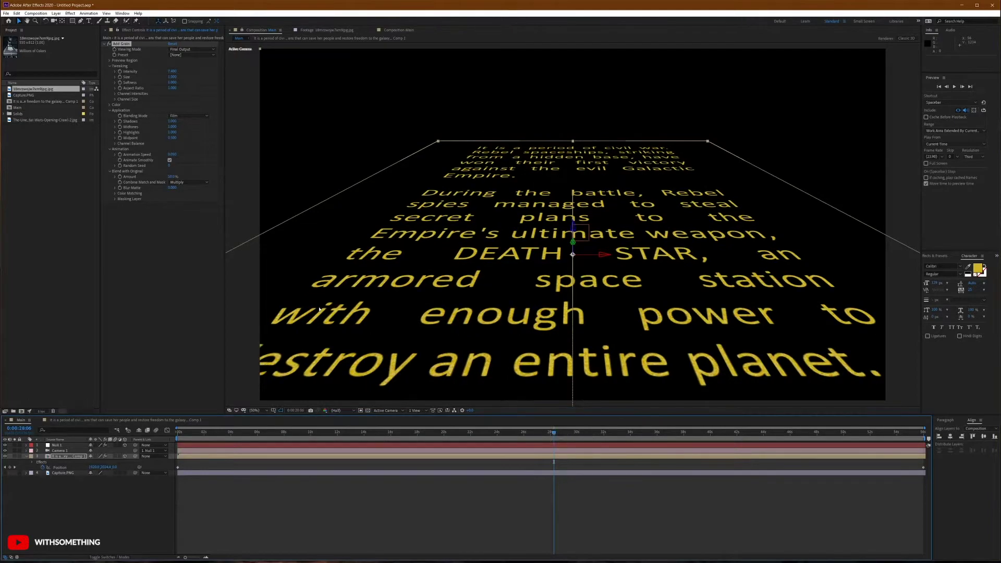
Expand the Add Grain color matching and masking layer settings and open the Blur Matte value
click(115, 194)
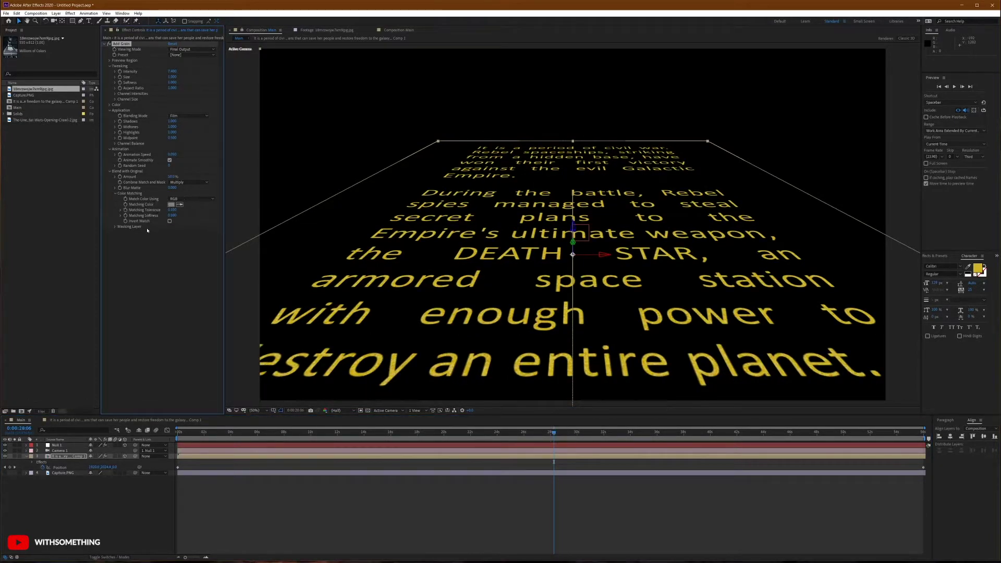
click(115, 226)
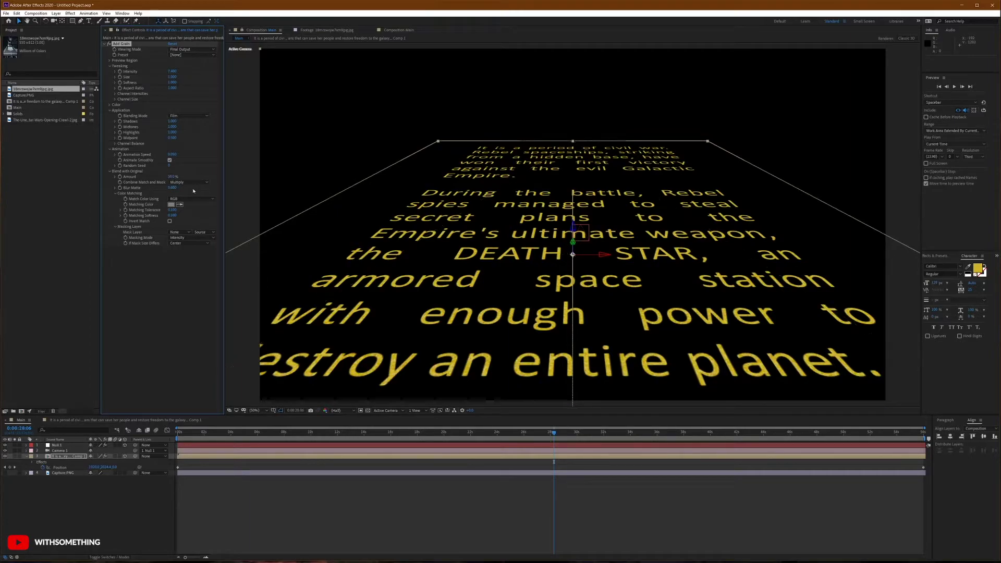
click(173, 188)
key(Return)
click(154, 342)
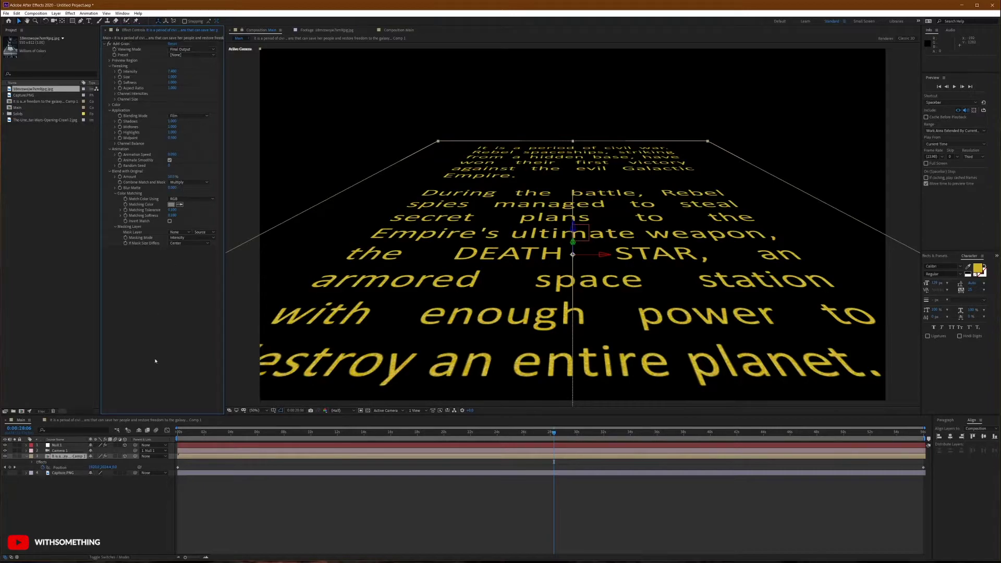
Try a Simple Choker effect on the nested crawl layer with Choke Matte set to 0.2
right_click(149, 312)
mouse_move(192, 187)
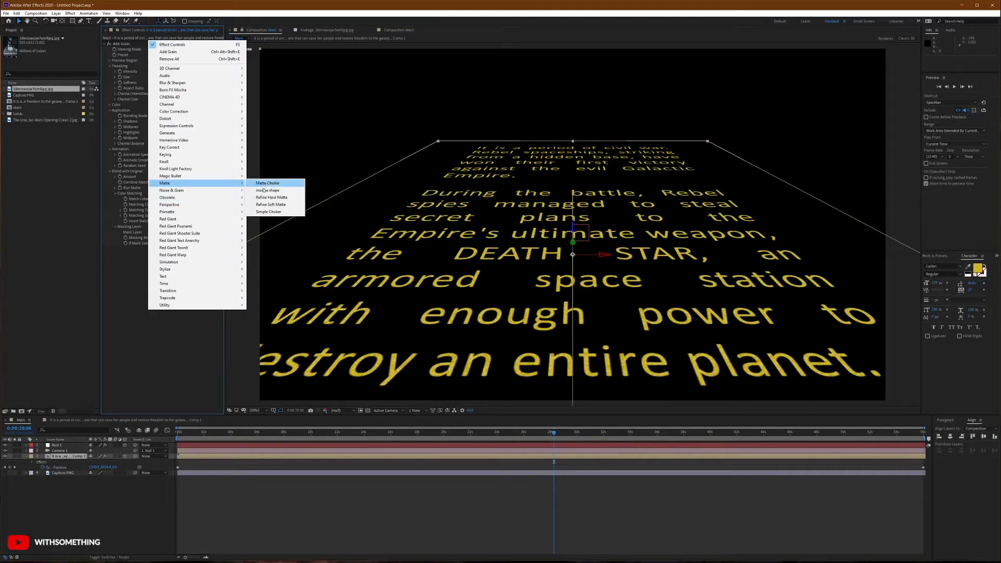
click(269, 212)
drag(172, 259, 185, 260)
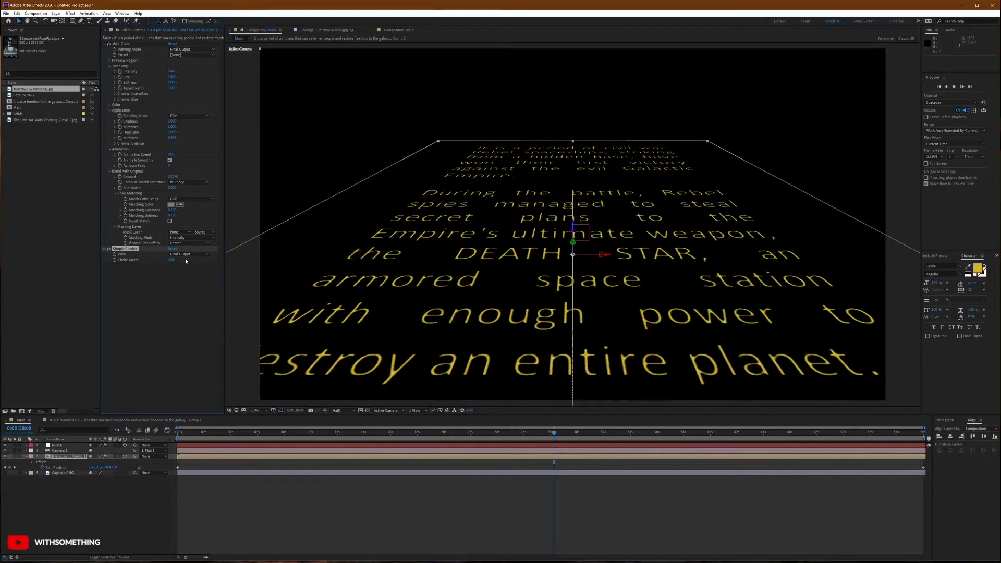
click(171, 260)
text(0.2)
key(Return)
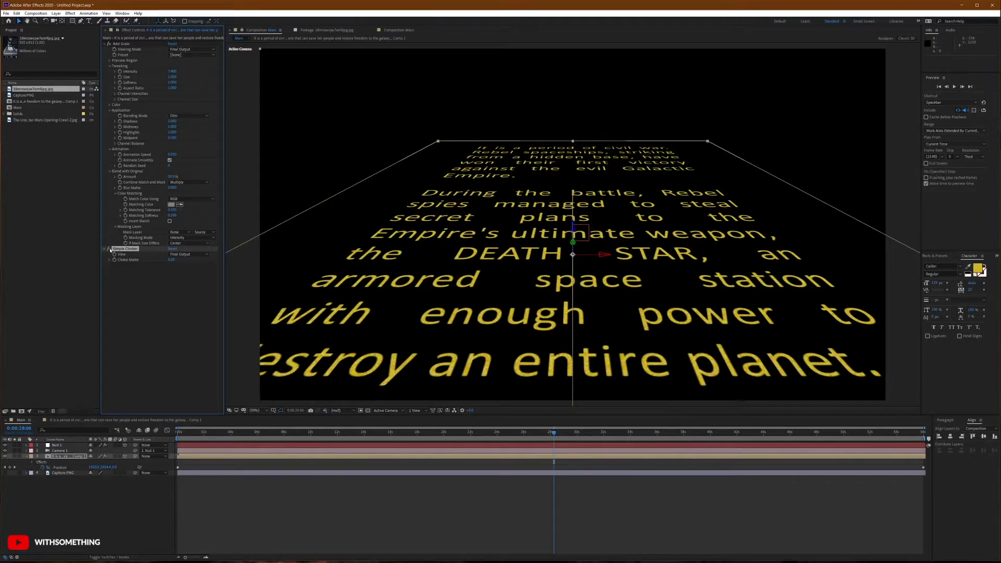
Remove the Simple Choker effect from the nested crawl layer
click(171, 260)
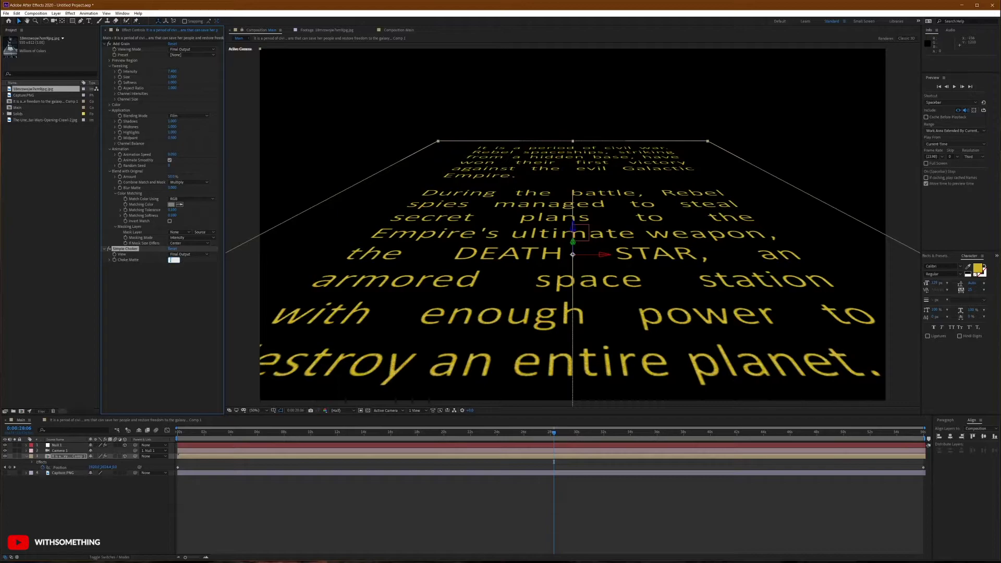
key(Return)
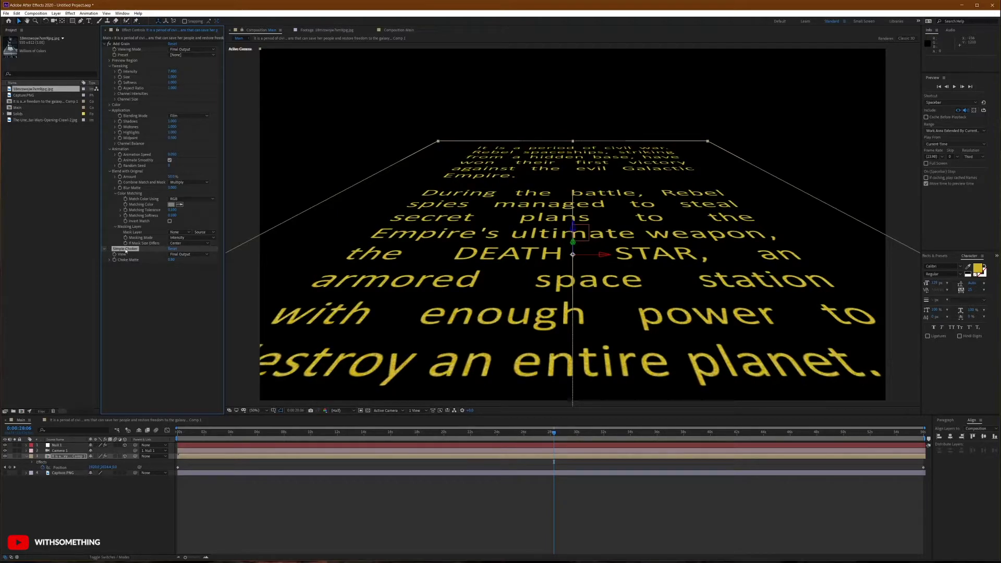
key(Delete)
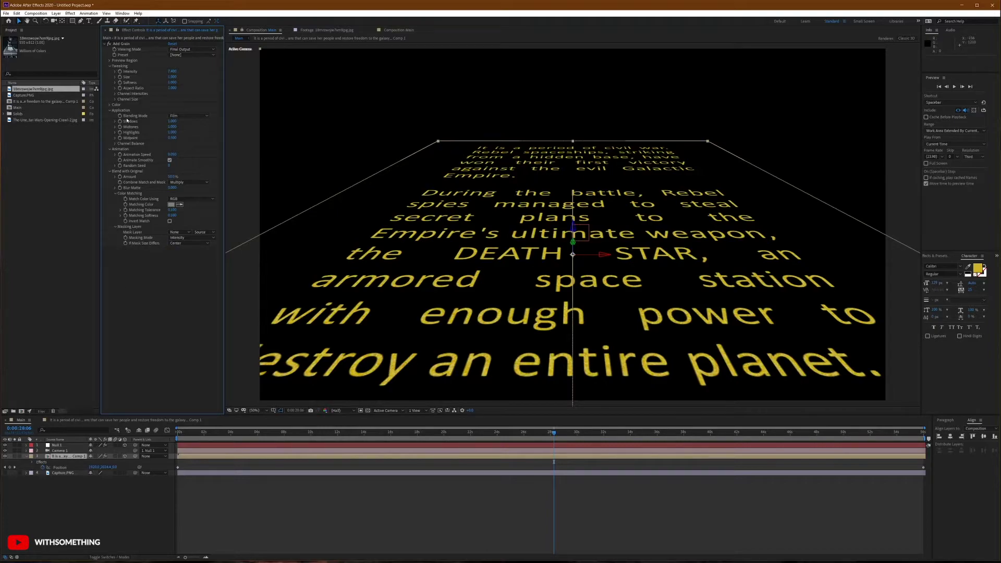
Collapse the Add Grain settings, create a full-frame dark gray solid and move it to the bottom of the layer stack
click(104, 44)
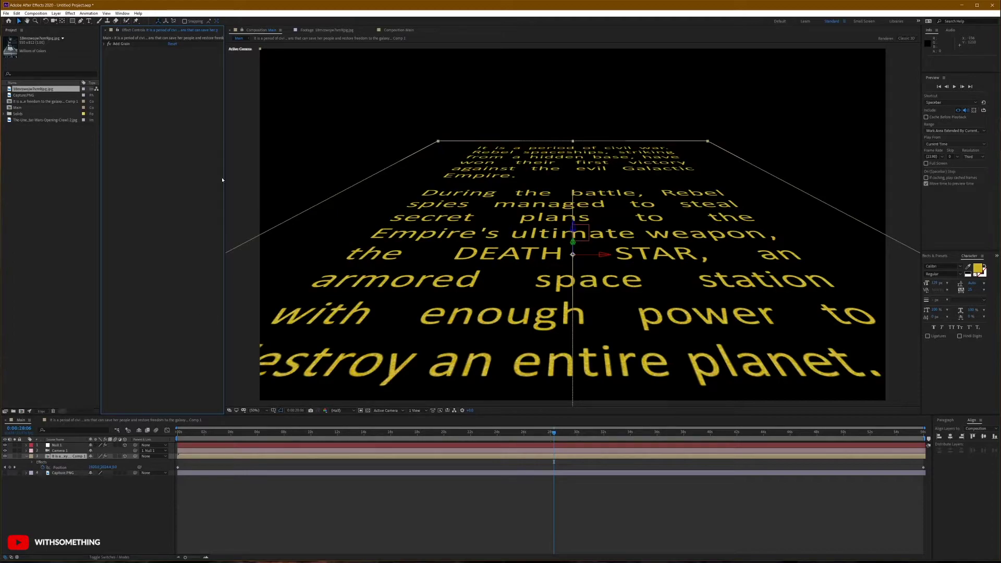
click(120, 504)
right_click(114, 501)
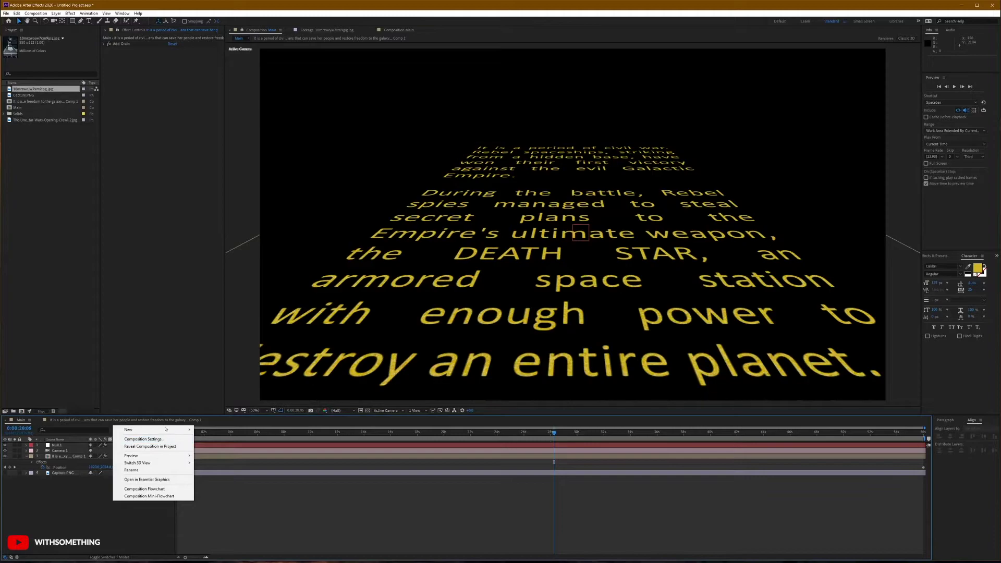
mouse_move(157, 429)
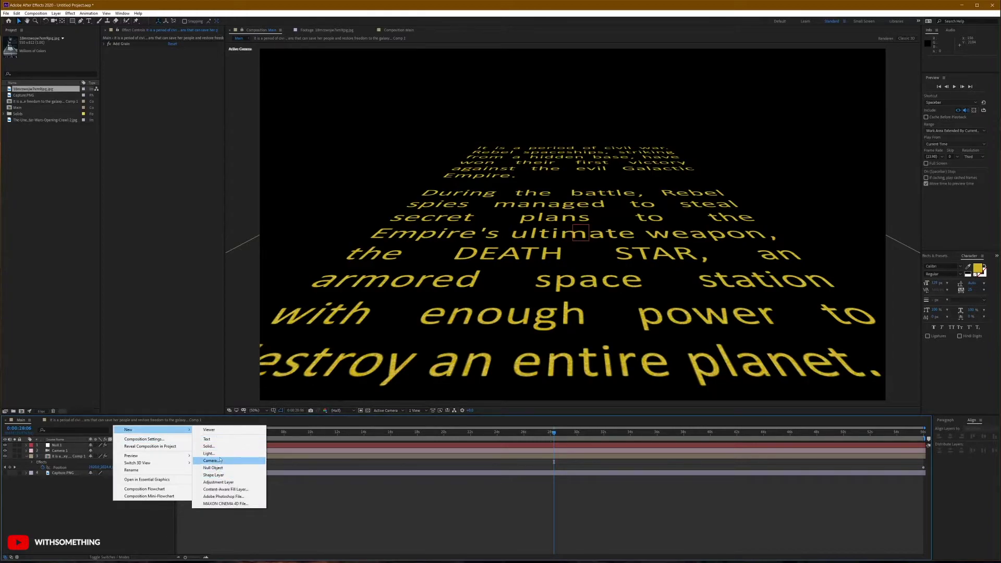
click(208, 446)
click(526, 341)
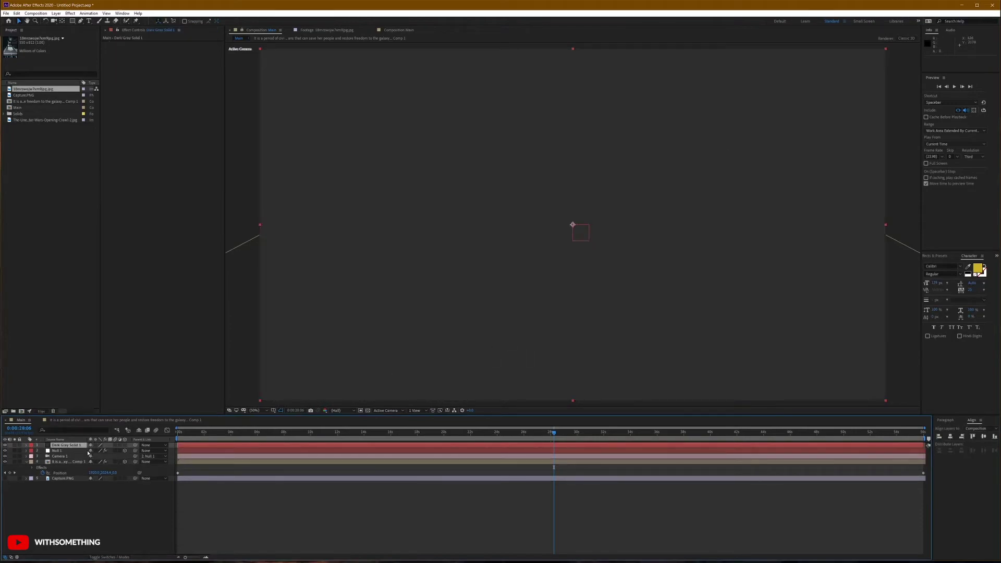
drag(64, 448, 66, 490)
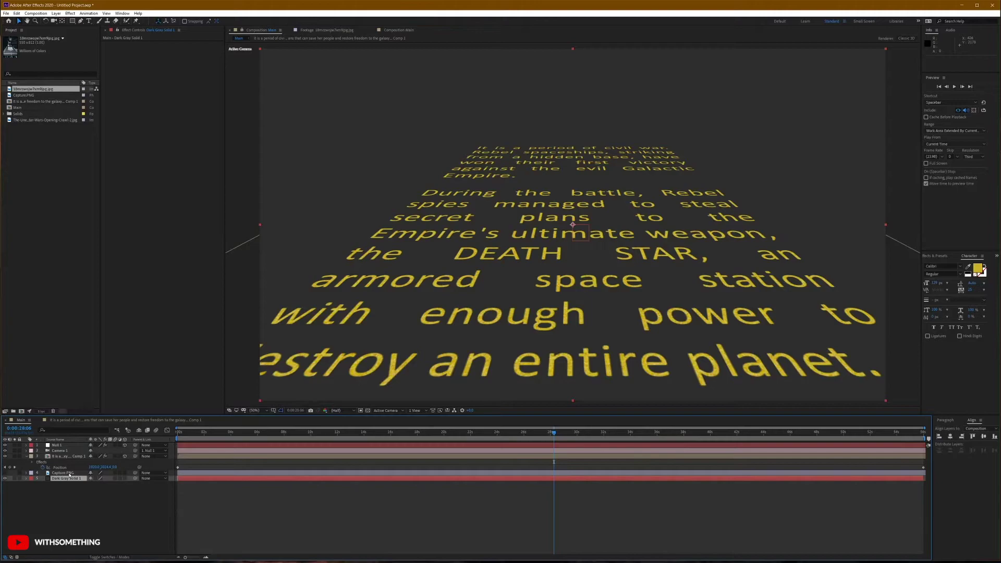
Disable the Add Grain effect on the nested crawl text layer and deselect the layer
click(69, 457)
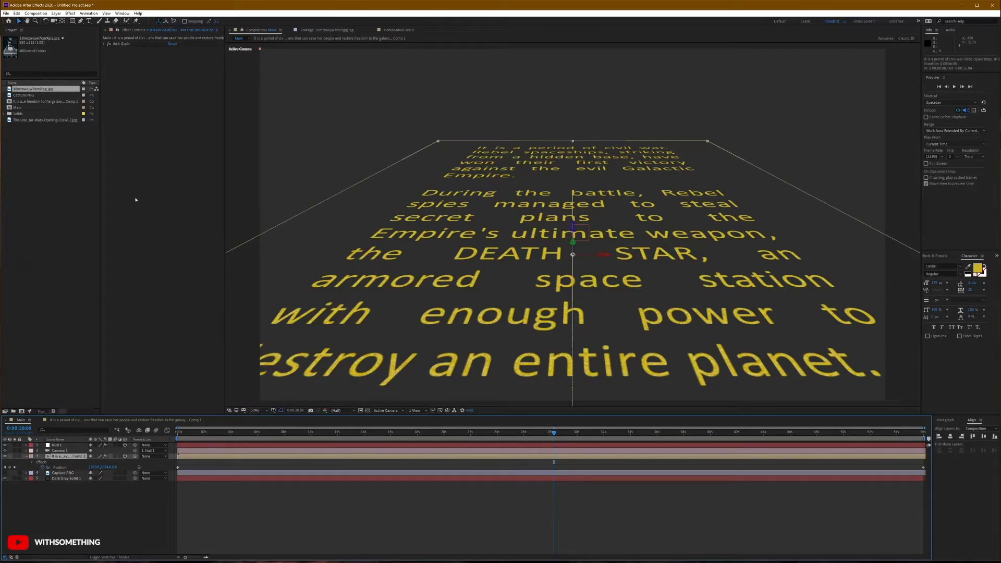
click(109, 46)
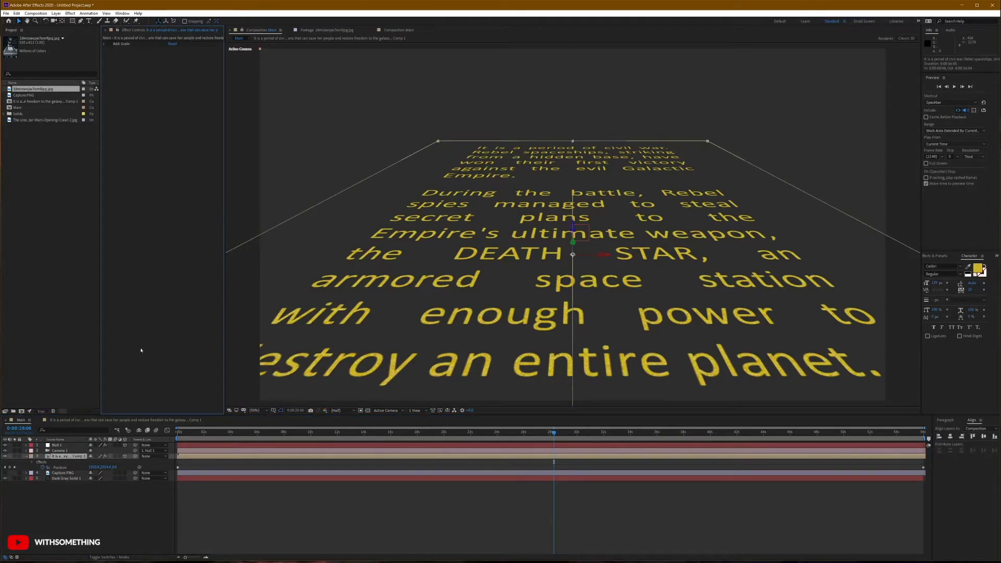
click(105, 506)
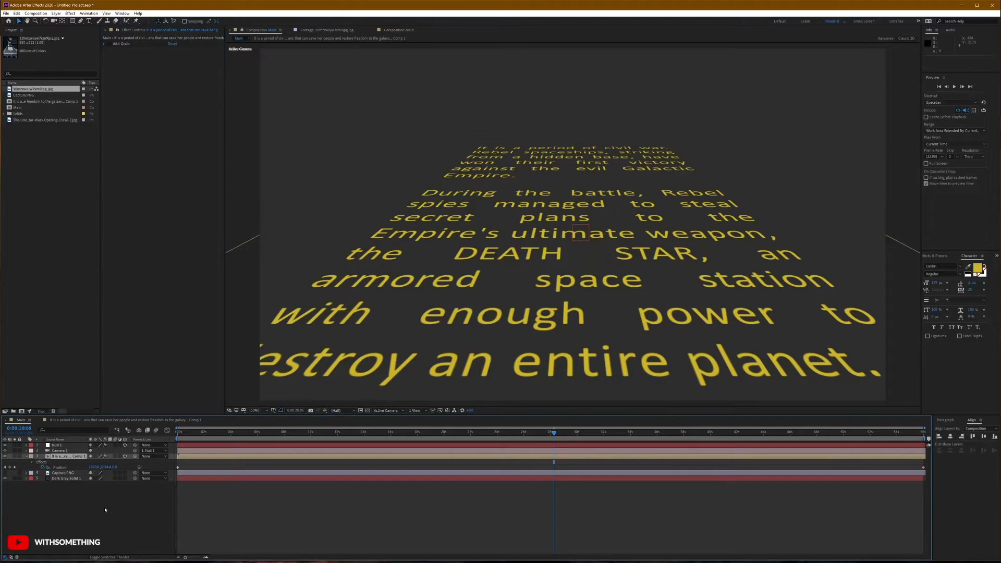
Solo the dark gray solid layer
click(14, 478)
right_click(168, 117)
click(142, 127)
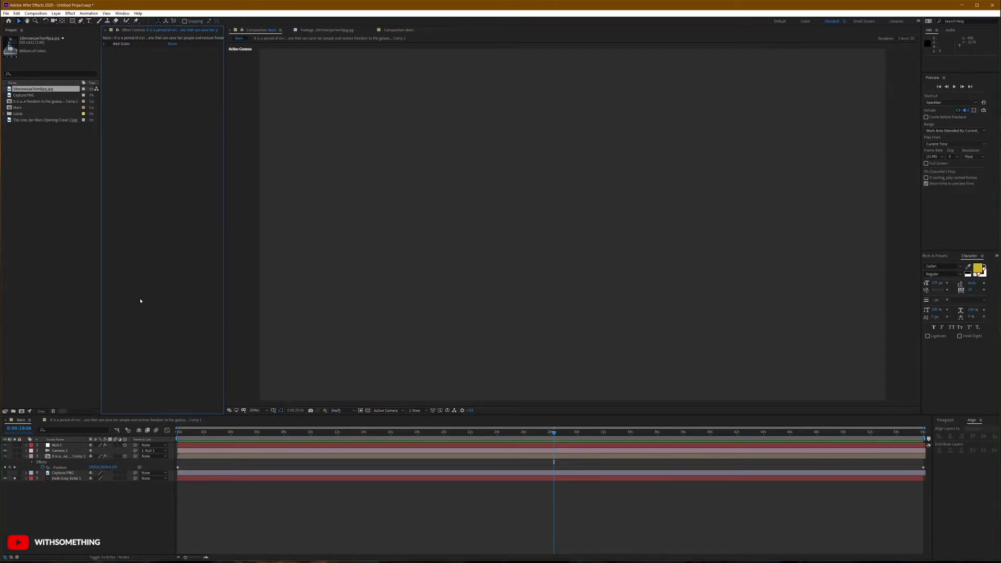
Apply the Noise effect to the dark gray solid, raising the noise amount and turning off Use Color Noise
click(68, 478)
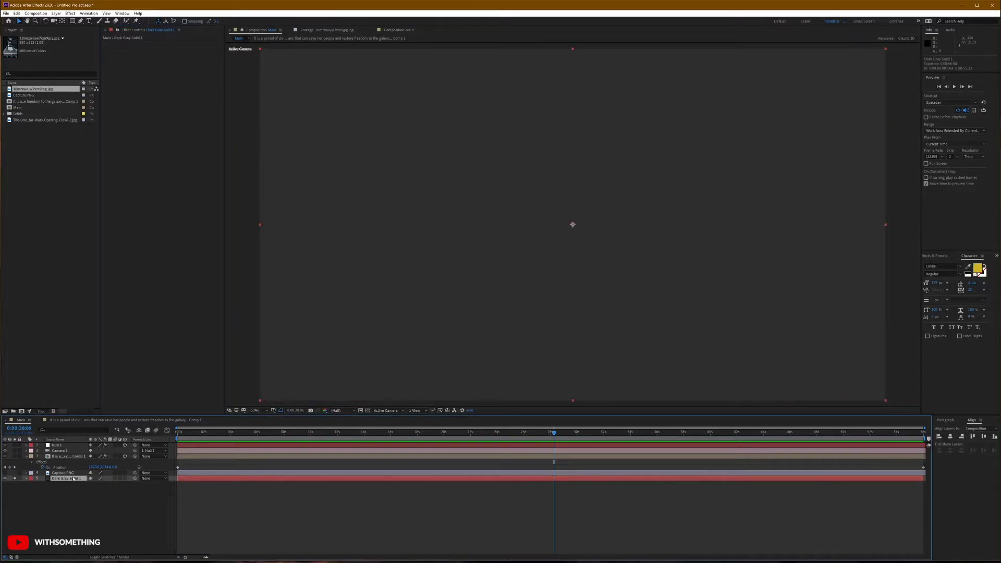
right_click(174, 76)
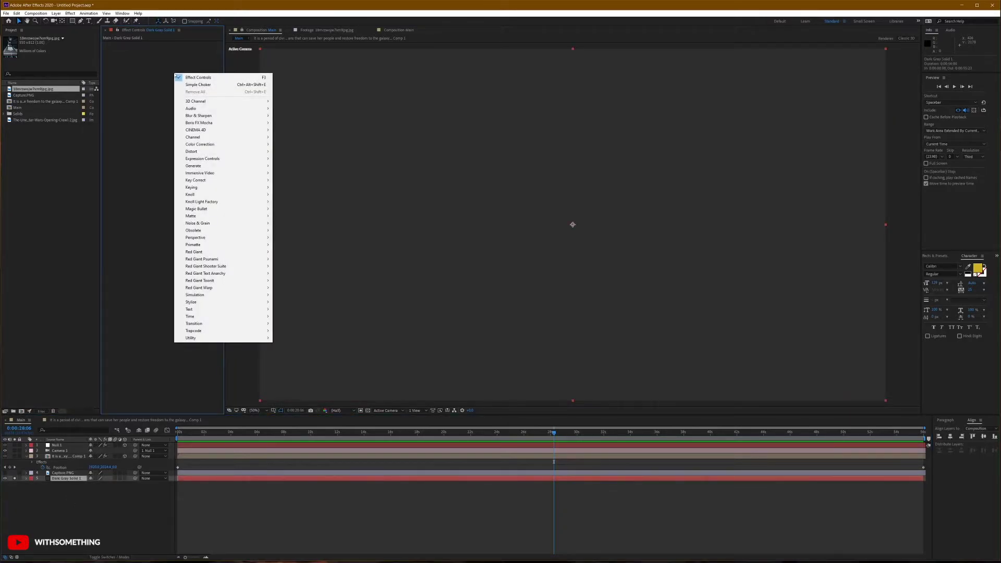
mouse_move(243, 223)
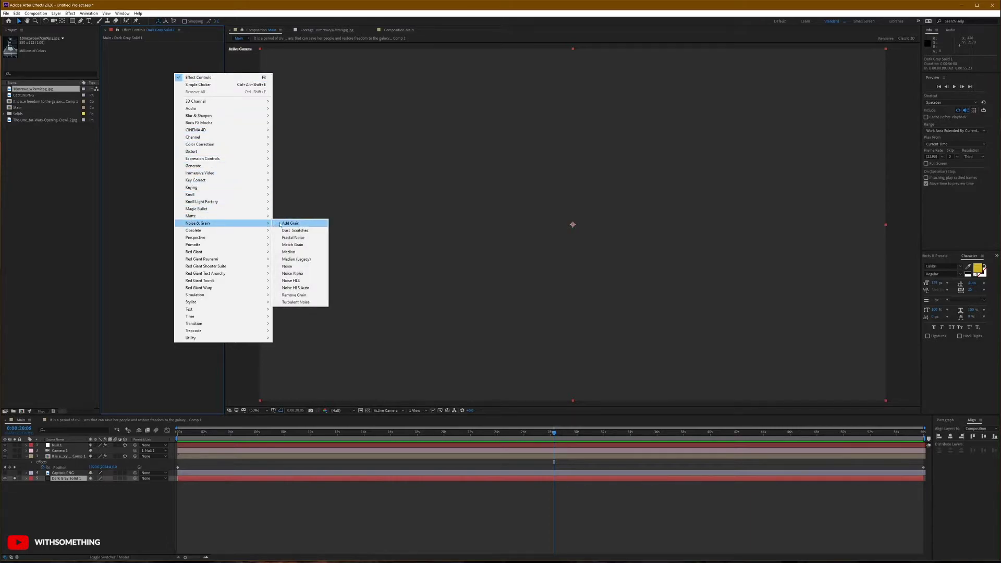
click(287, 268)
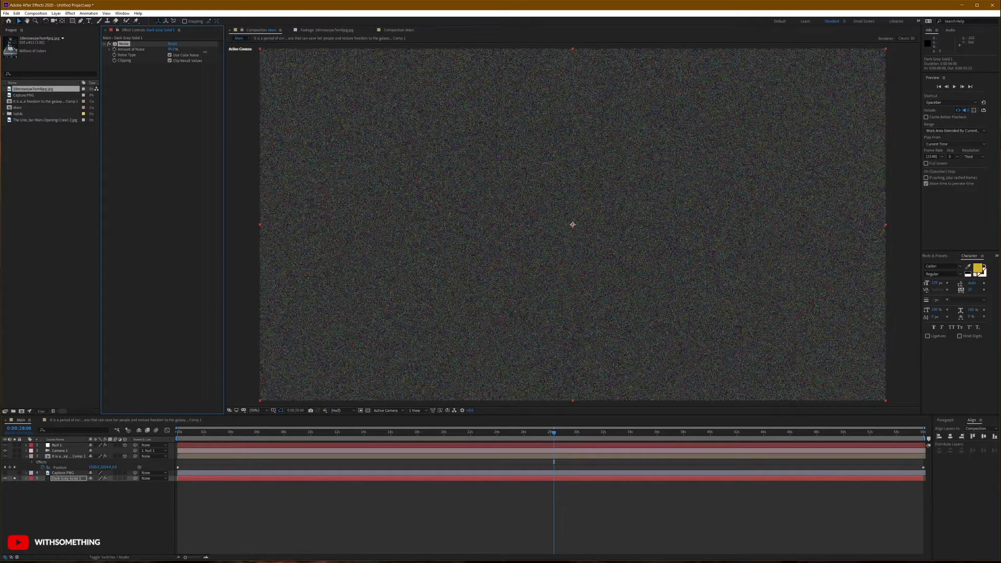
click(169, 55)
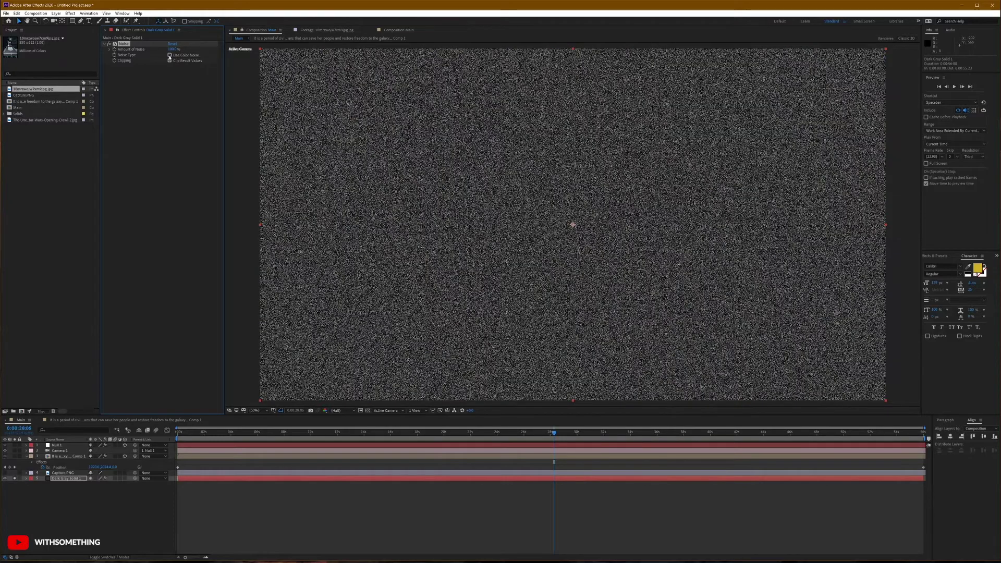
Apply a Curves effect to the noise solid and pull the lower part of the RGB curve down to black
right_click(160, 139)
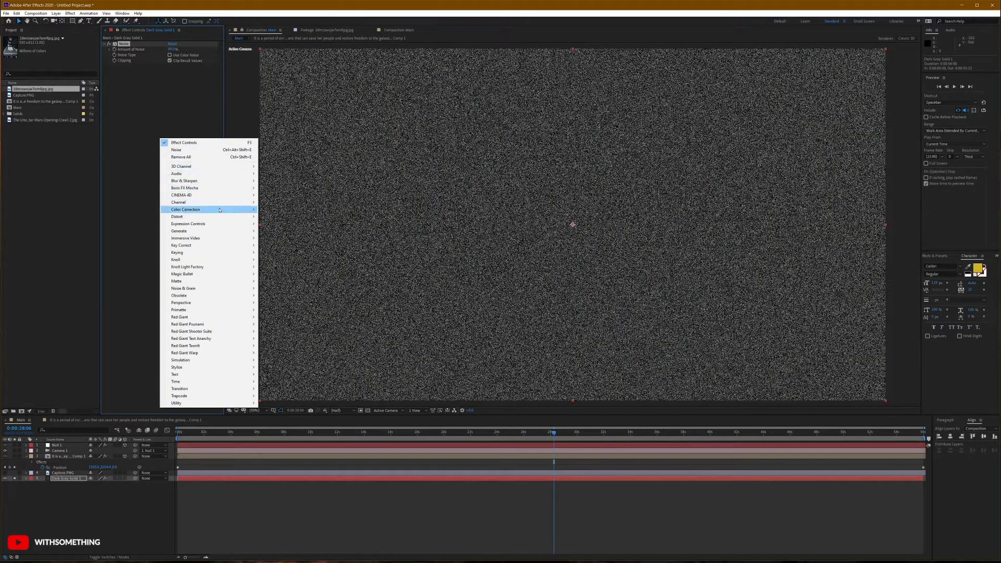
mouse_move(220, 210)
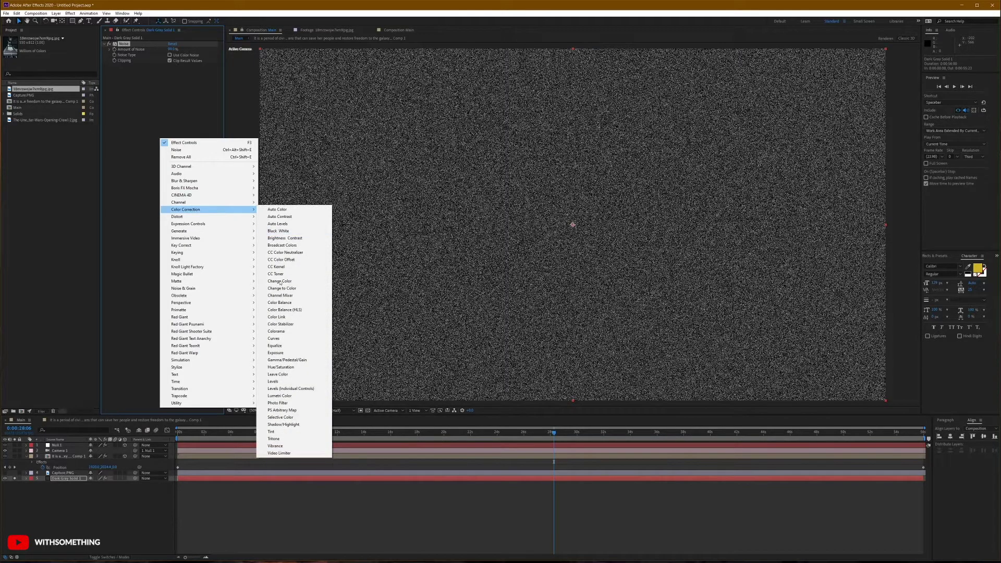
click(275, 339)
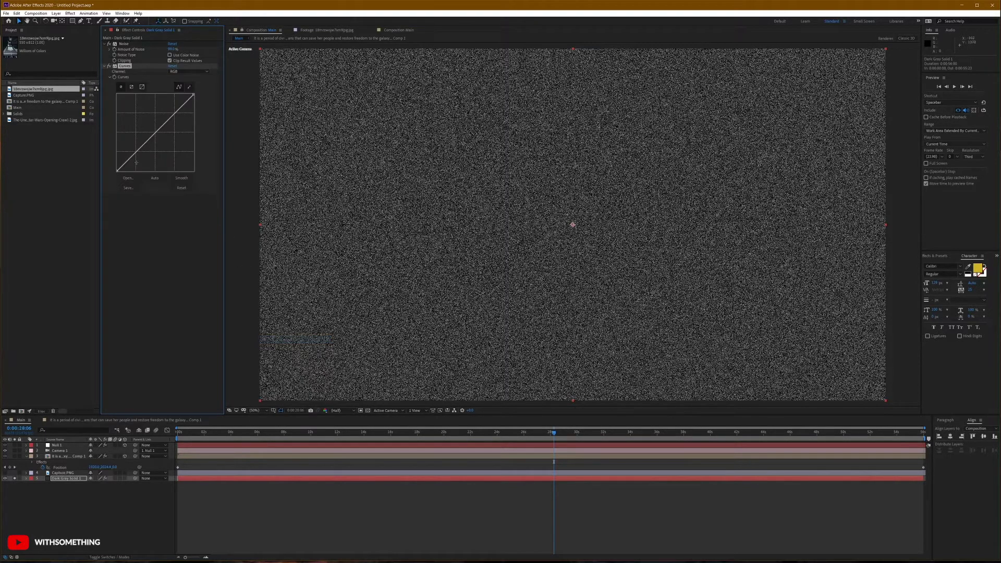
drag(134, 154, 155, 168)
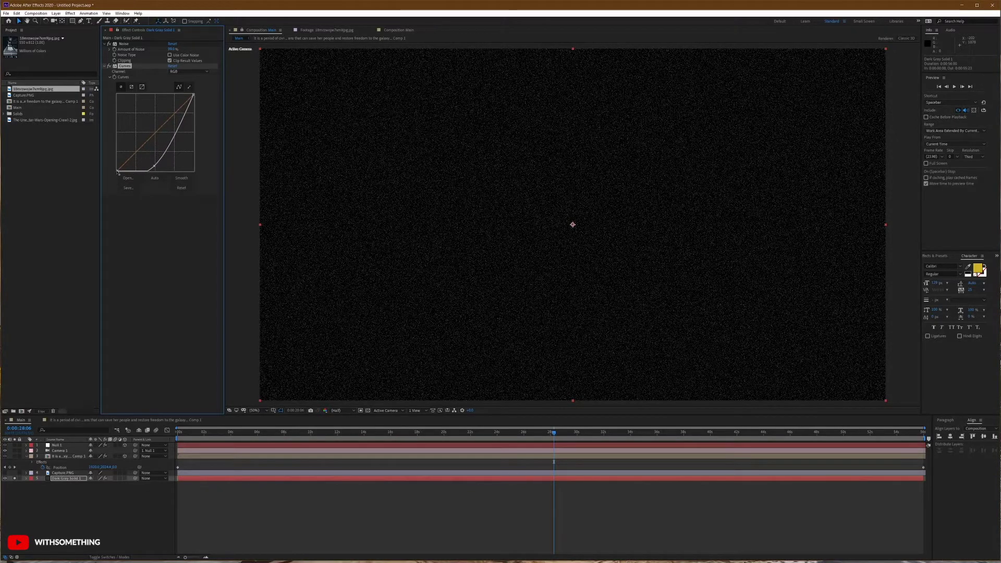
drag(128, 173, 163, 176)
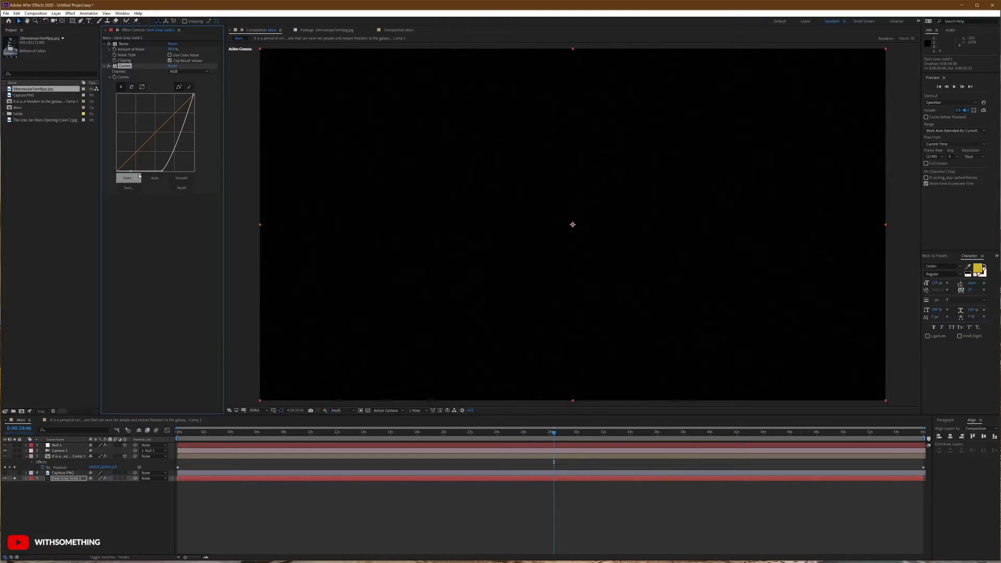
Flatten more of the noise solid's RGB curve to black and view the behind-the-scenes still and Capture.PNG for reference
drag(130, 171, 157, 176)
double_click(32, 120)
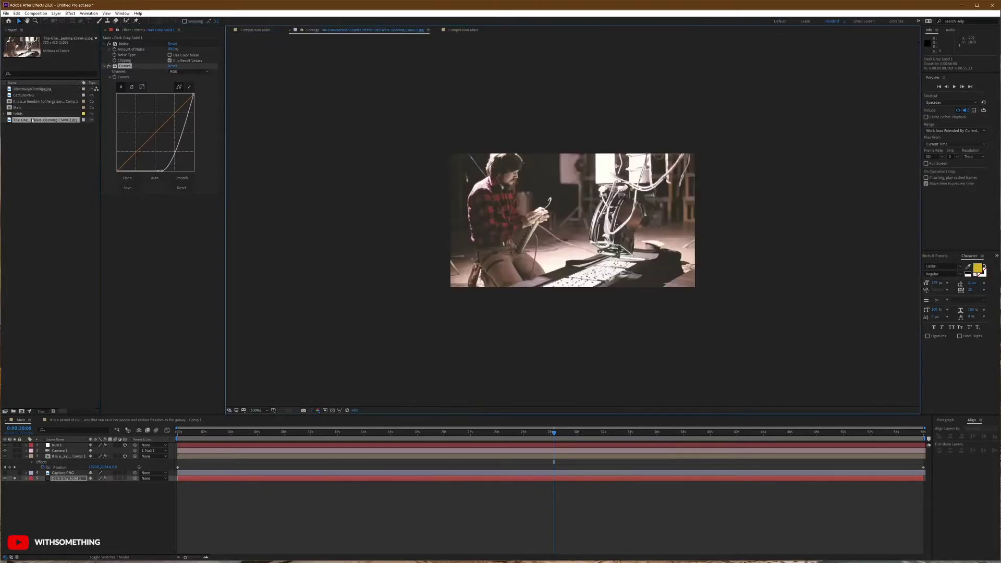
double_click(31, 95)
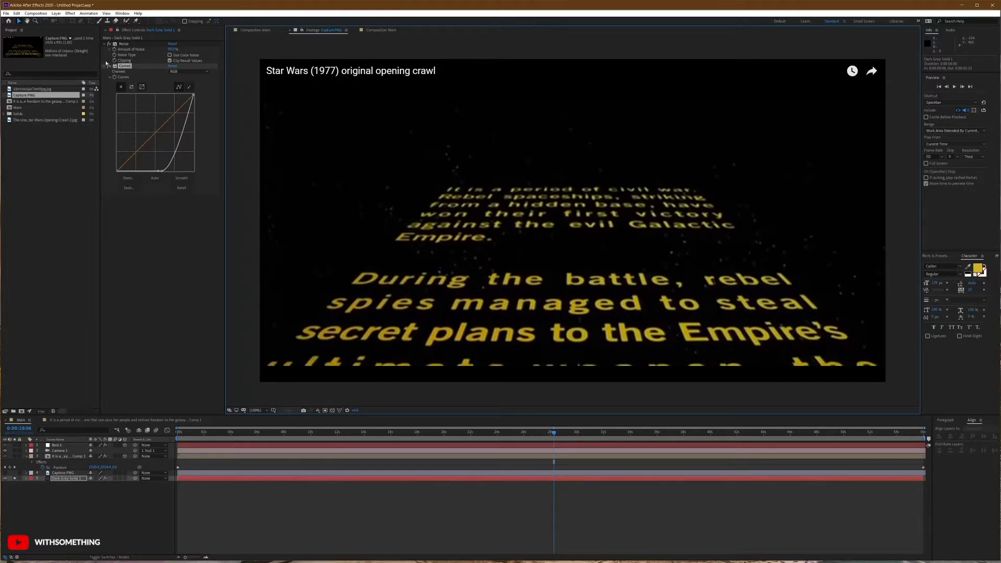
click(172, 217)
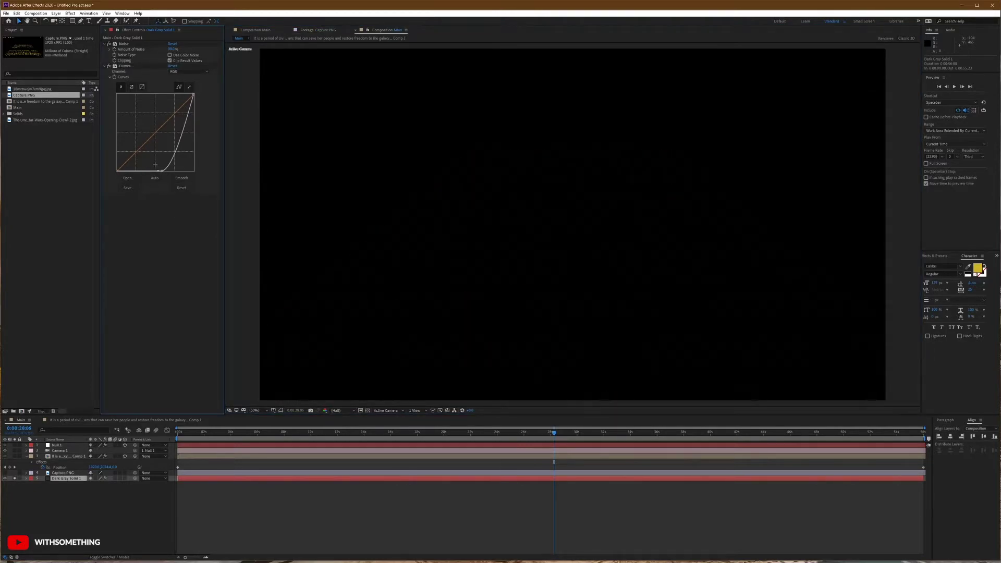
Reshape the noise solid's RGB curve so the shadows stay black and the upper part rises steeply to white
drag(157, 171, 162, 171)
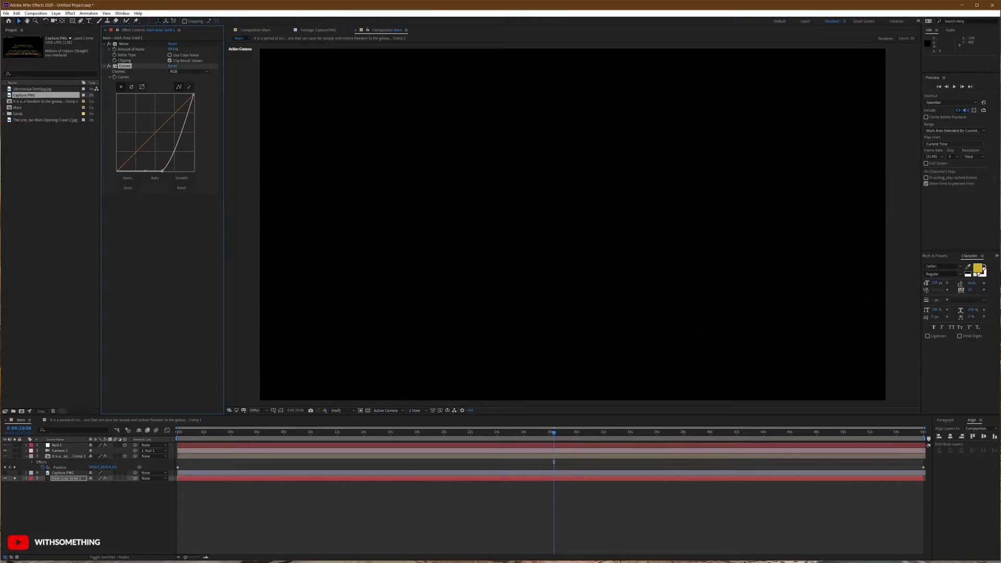
drag(164, 172, 207, 159)
drag(144, 170, 179, 144)
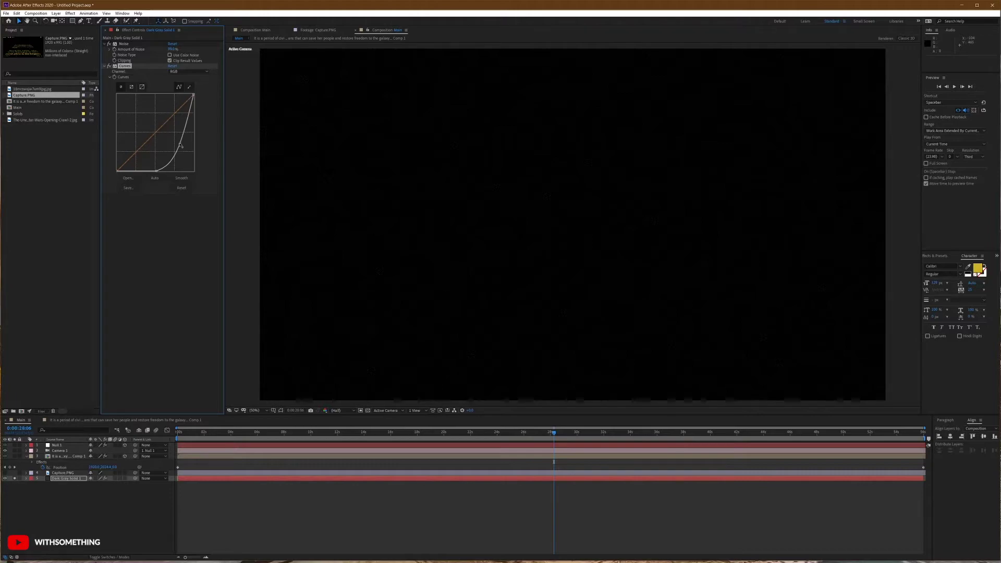
drag(180, 145, 180, 144)
Duplicate the dark gray noise solid and remove the Noise and Curves effects from the copy
click(66, 478)
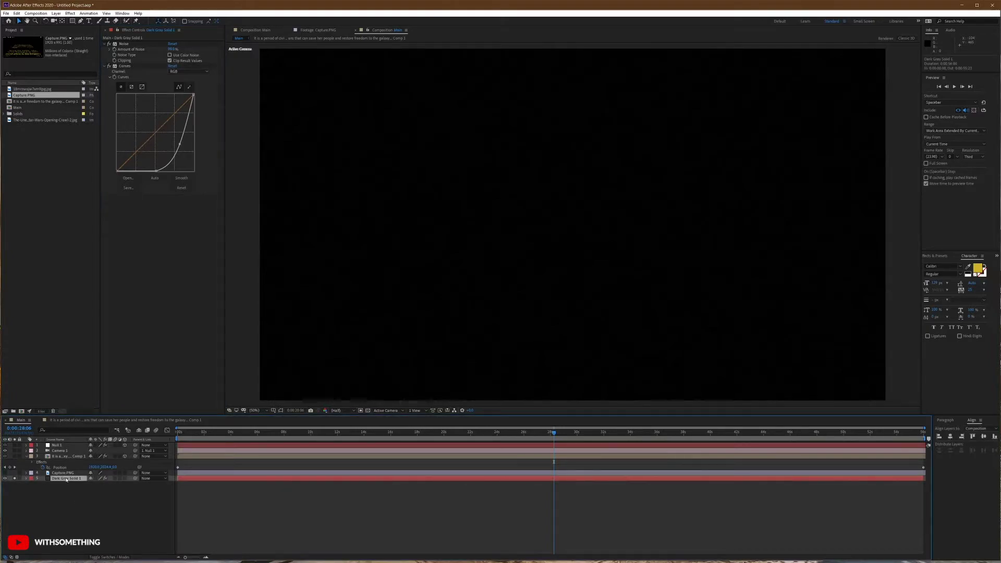
key(ctrl+d)
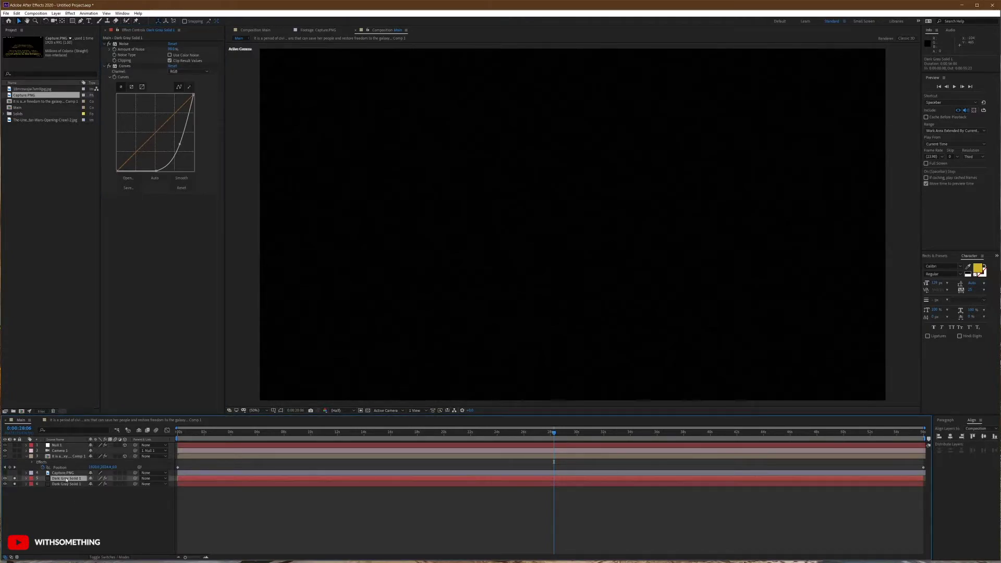
click(109, 45)
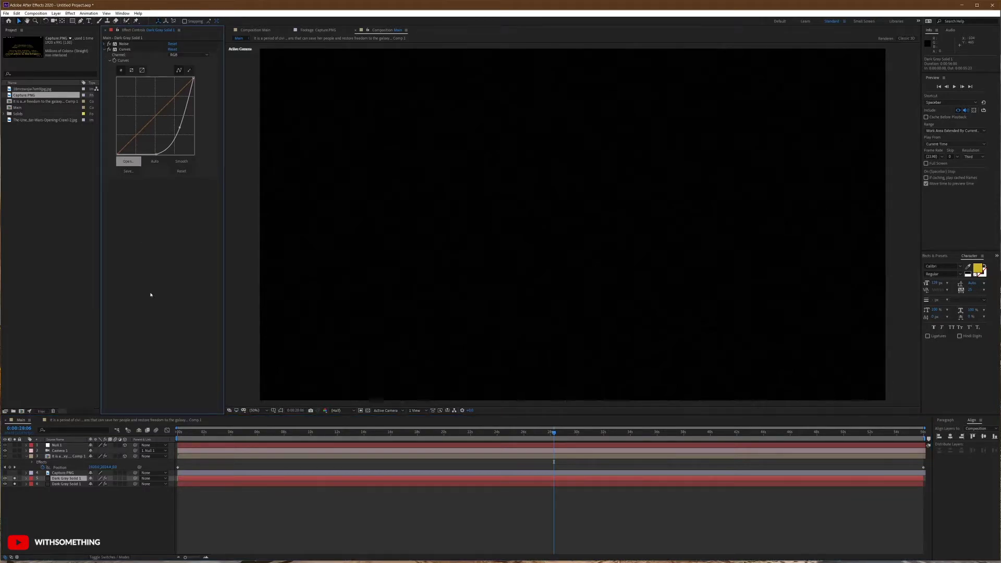
click(99, 503)
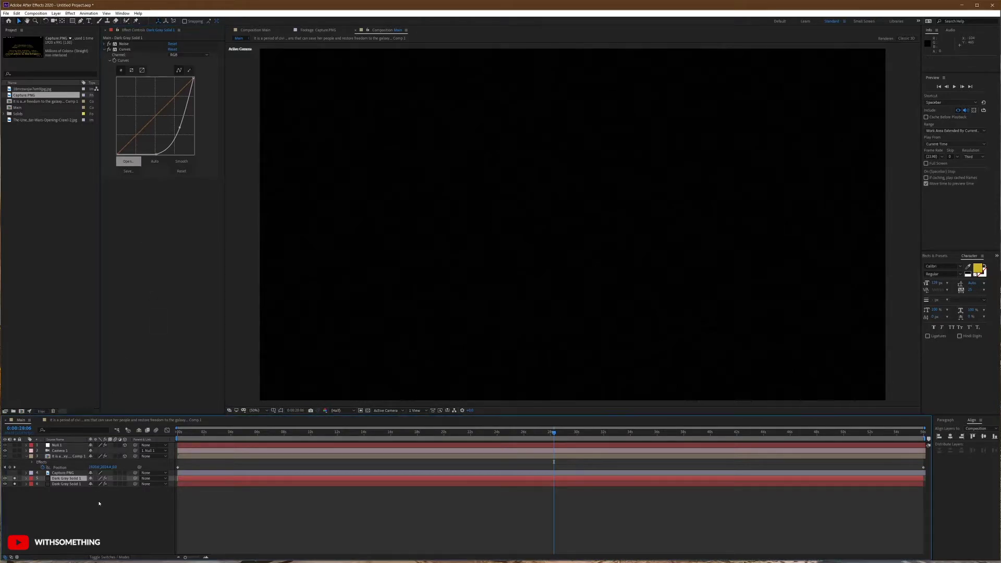
click(67, 481)
click(109, 49)
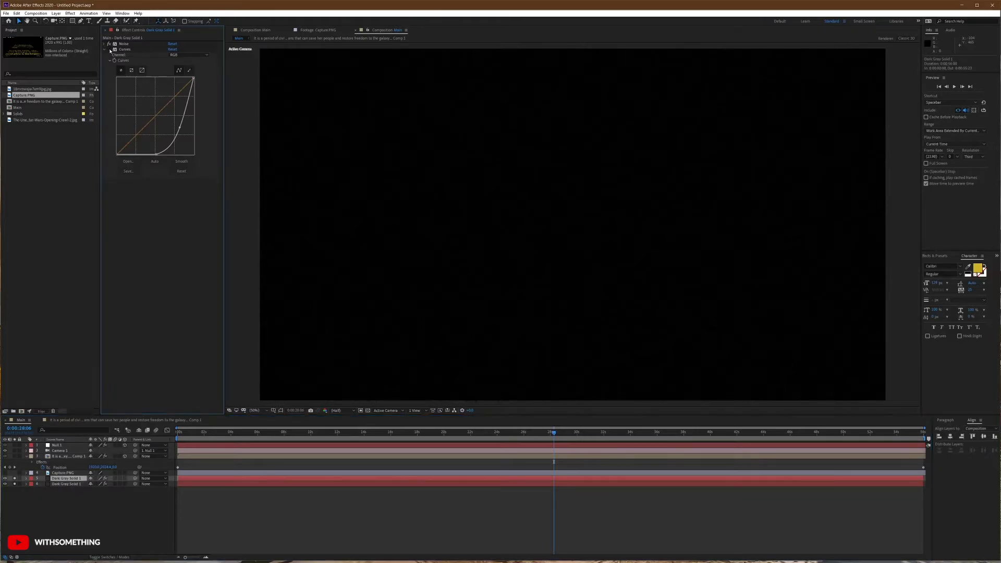
key(Delete)
click(123, 44)
key(Delete)
Find the Fractal Noise effect and apply it to the duplicated dark gray solid
right_click(125, 75)
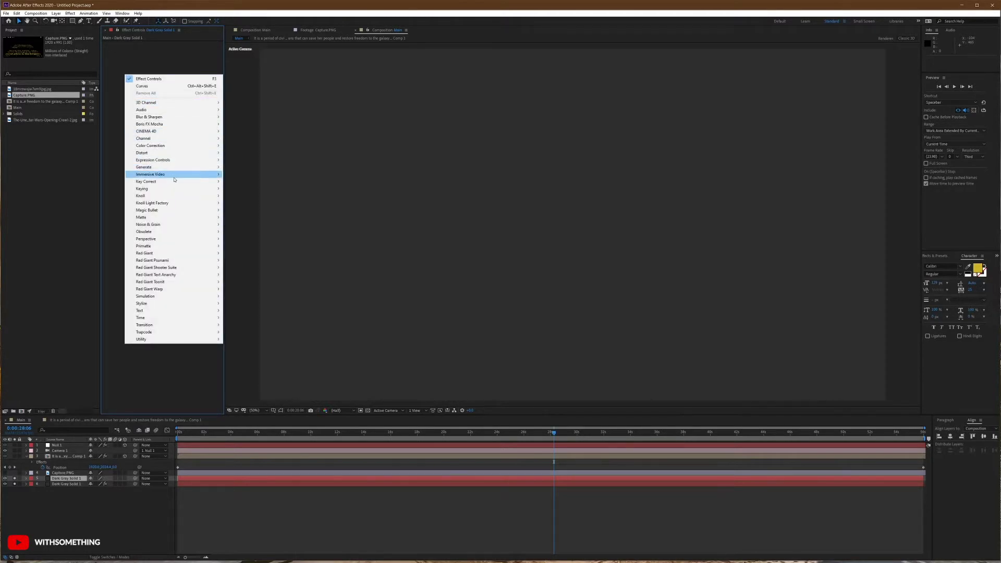
mouse_move(175, 169)
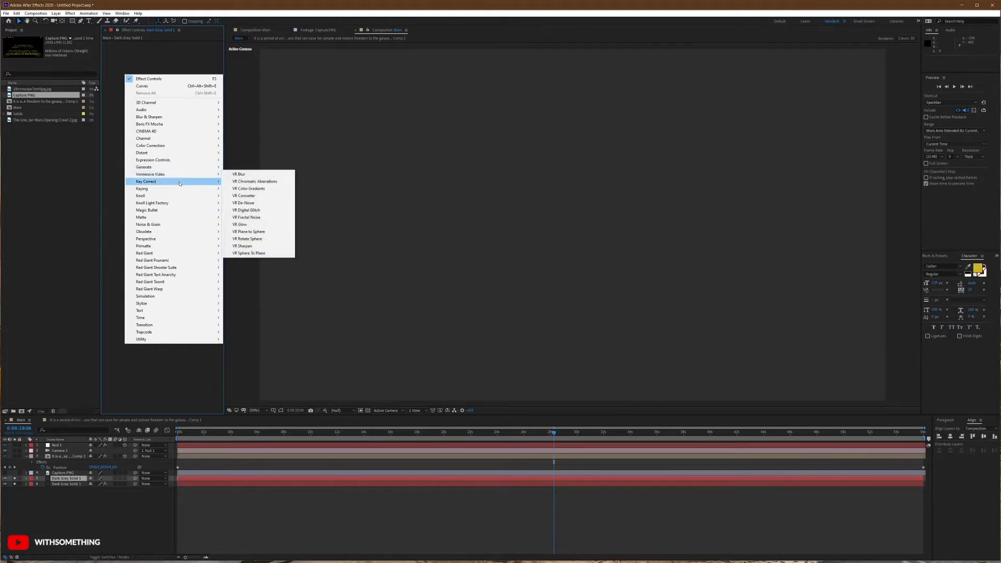
click(939, 255)
click(941, 264)
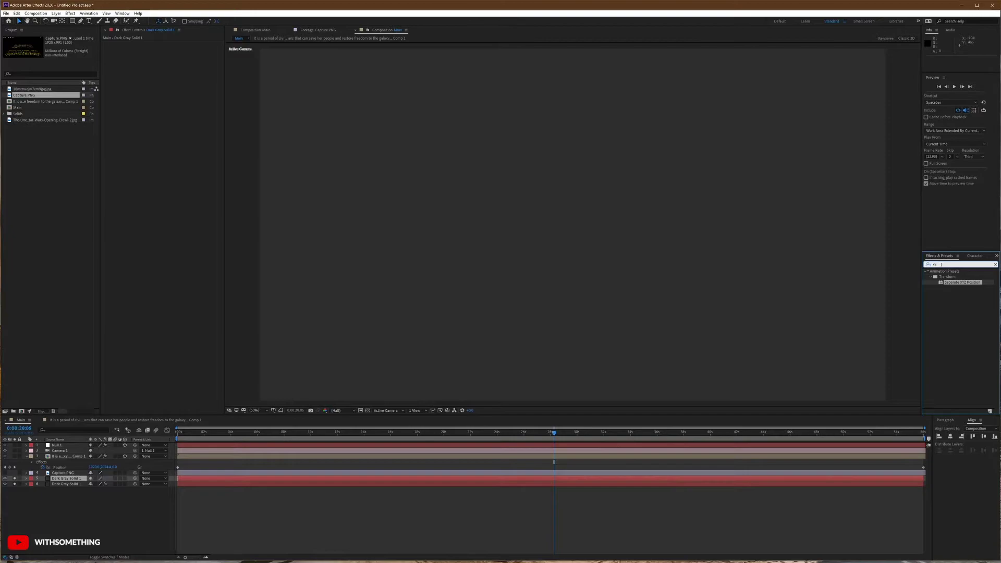
text(fr)
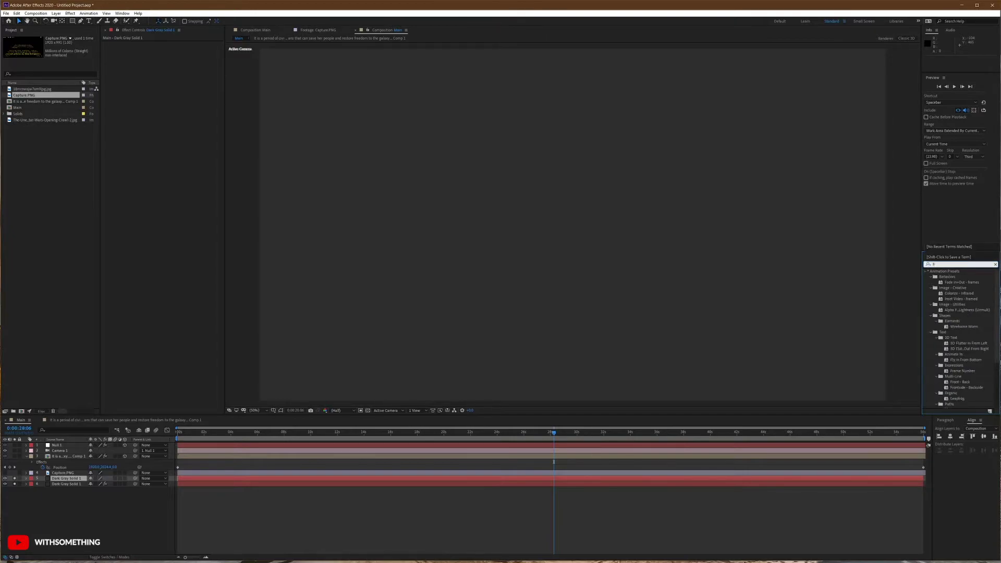
text(a)
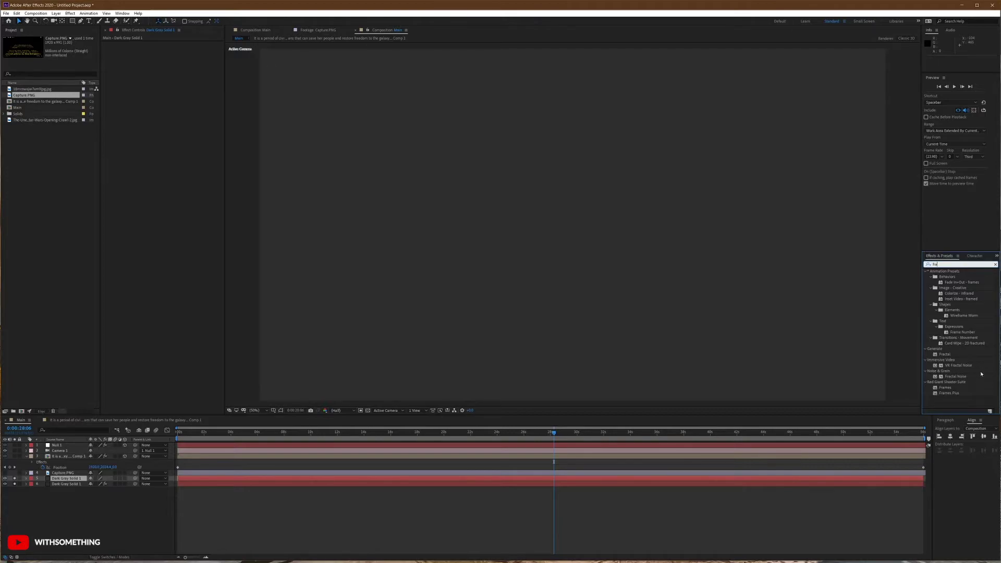
drag(958, 379, 176, 116)
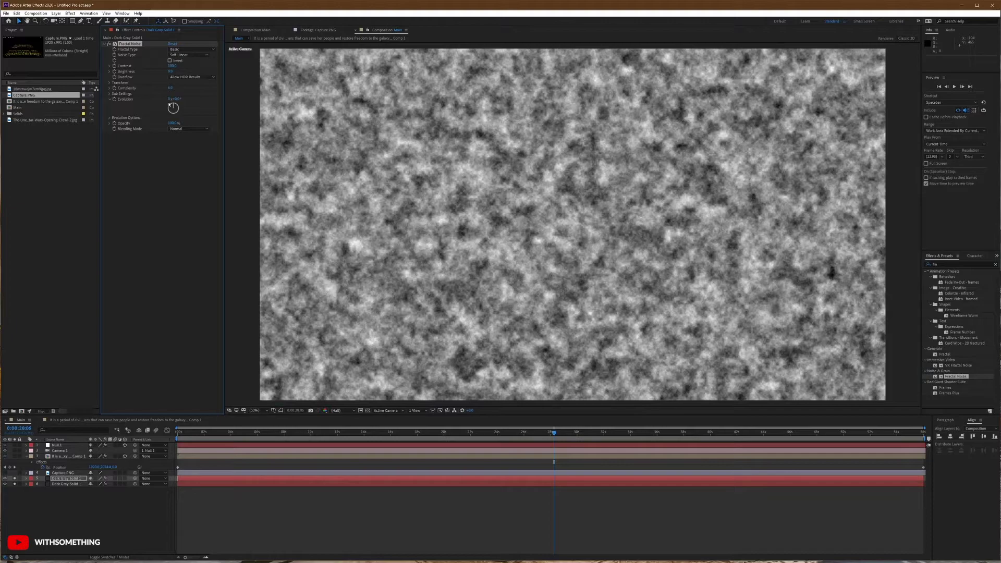
Try the Max, Dynamic, Swirly and Terrain fractal types for the Fractal Noise effect
click(185, 50)
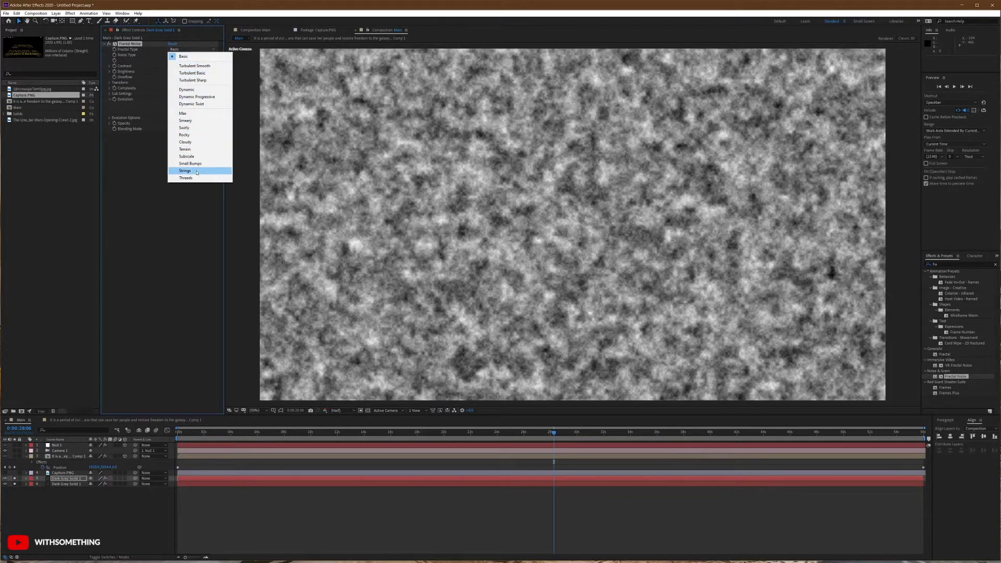
click(183, 114)
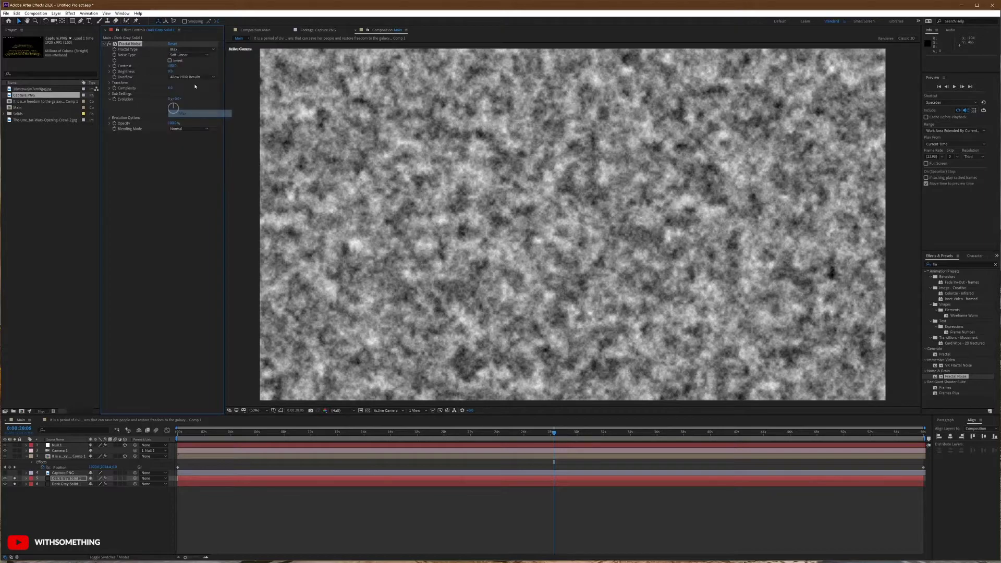
click(183, 50)
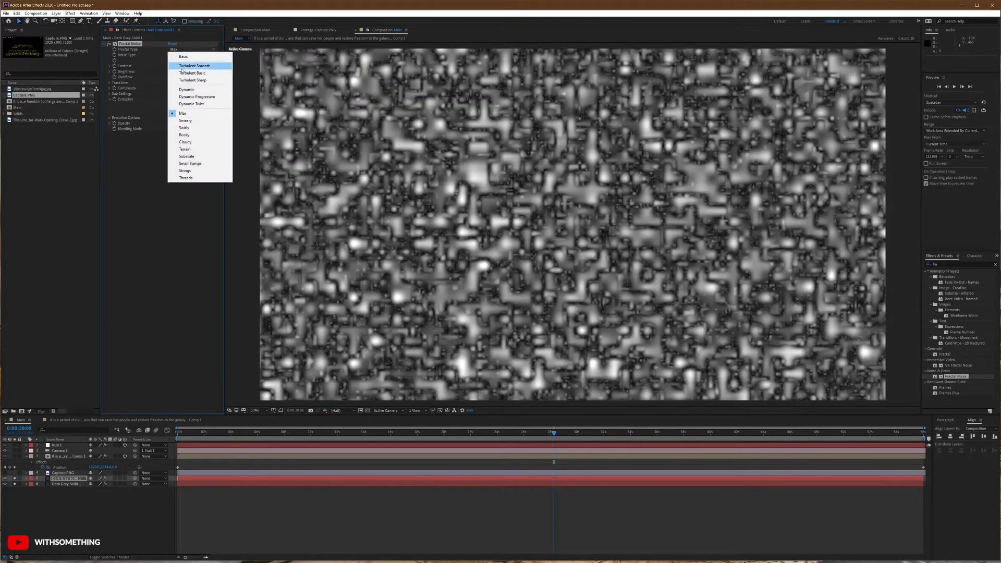
click(187, 90)
click(185, 50)
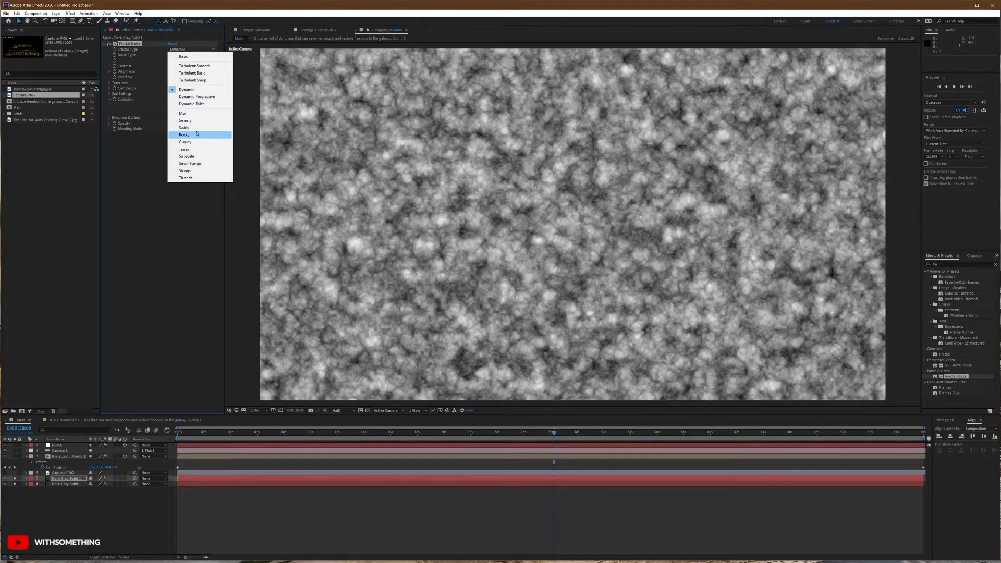
click(196, 128)
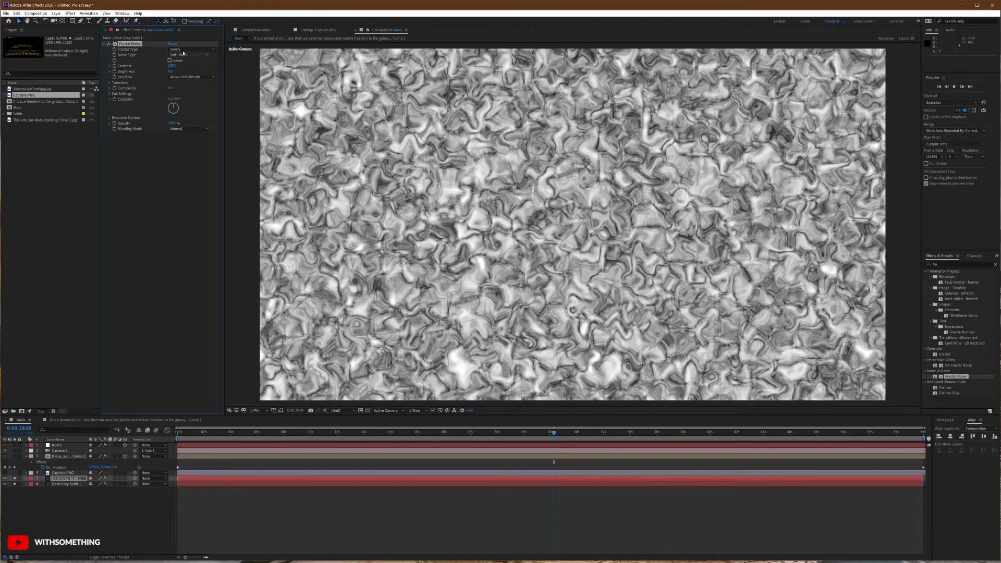
click(189, 49)
click(196, 149)
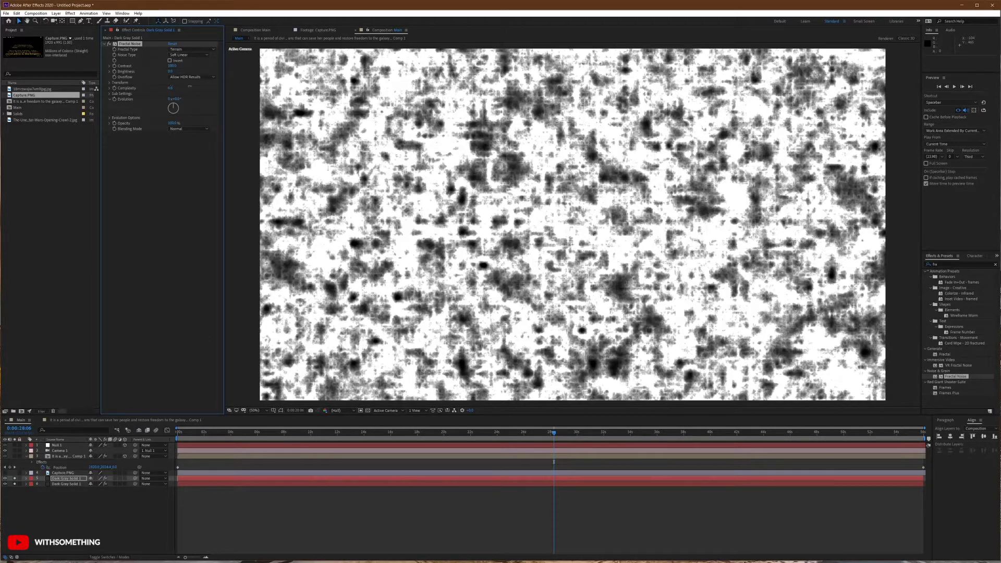
Adjust the Fractal Noise complexity and reduce the scale in its transform settings for a finer pattern
drag(170, 90, 129, 94)
click(110, 94)
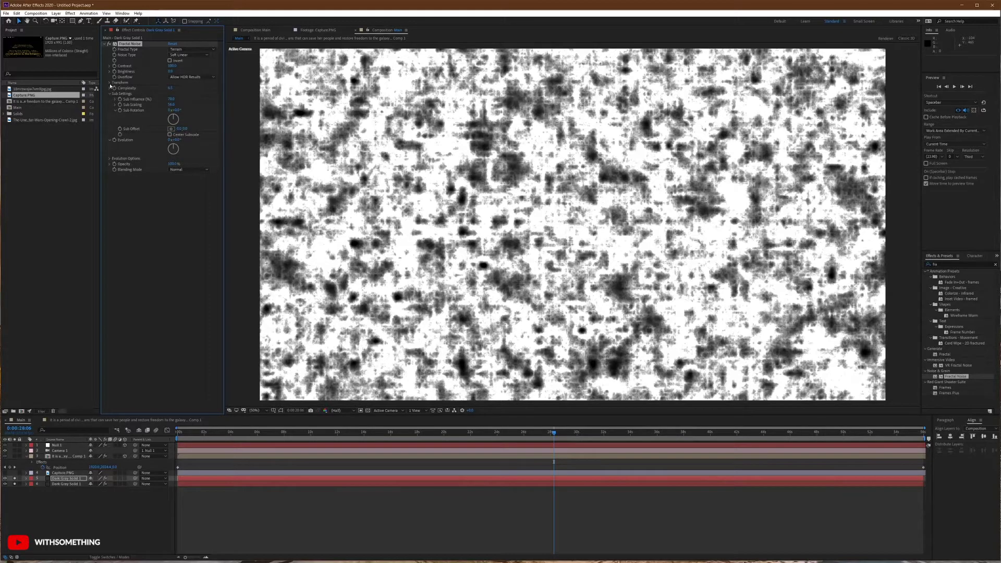
click(110, 82)
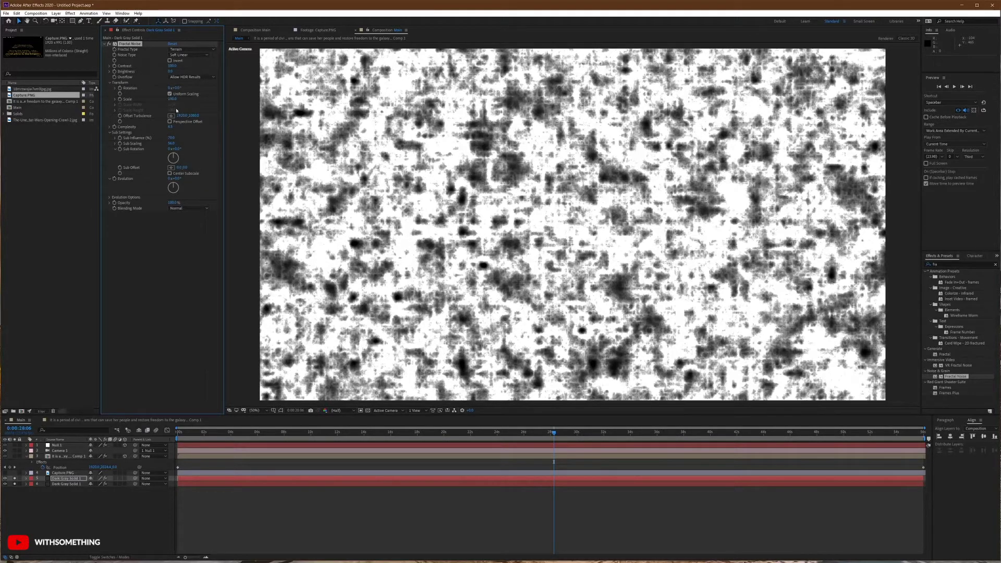
drag(171, 99, 124, 108)
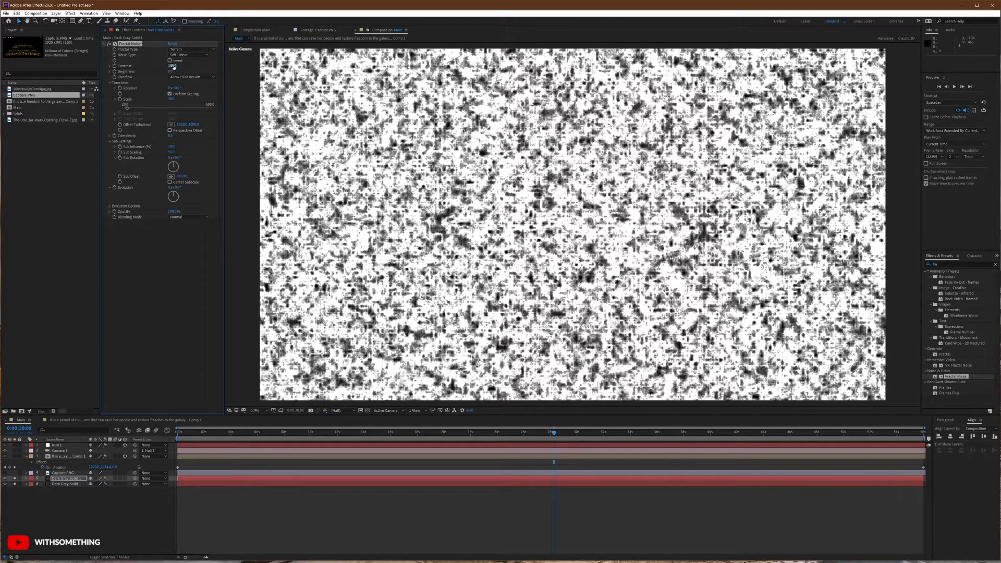
Raise the Fractal Noise contrast until only sparse dark specks remain on white
drag(172, 66, 200, 71)
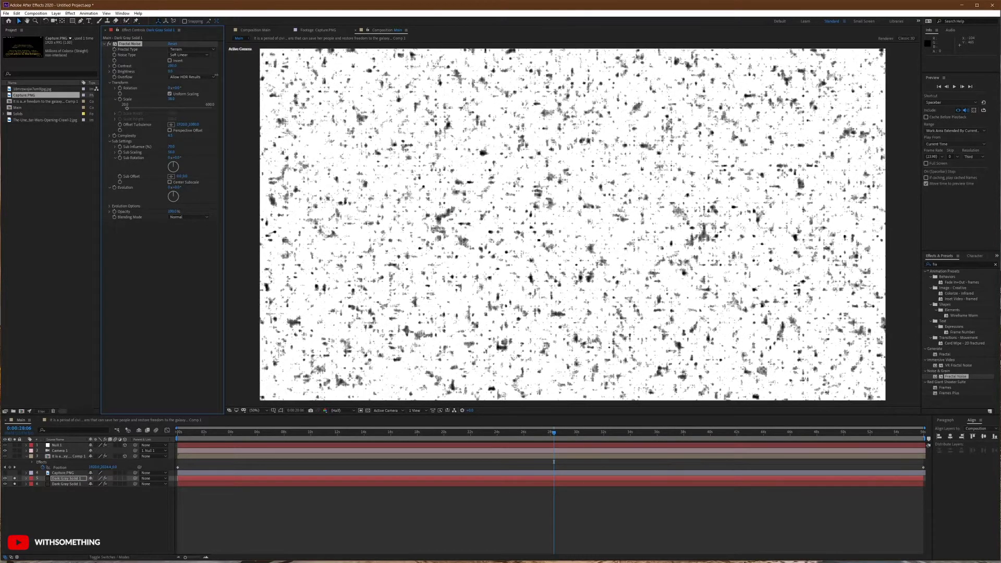
drag(235, 80, 241, 81)
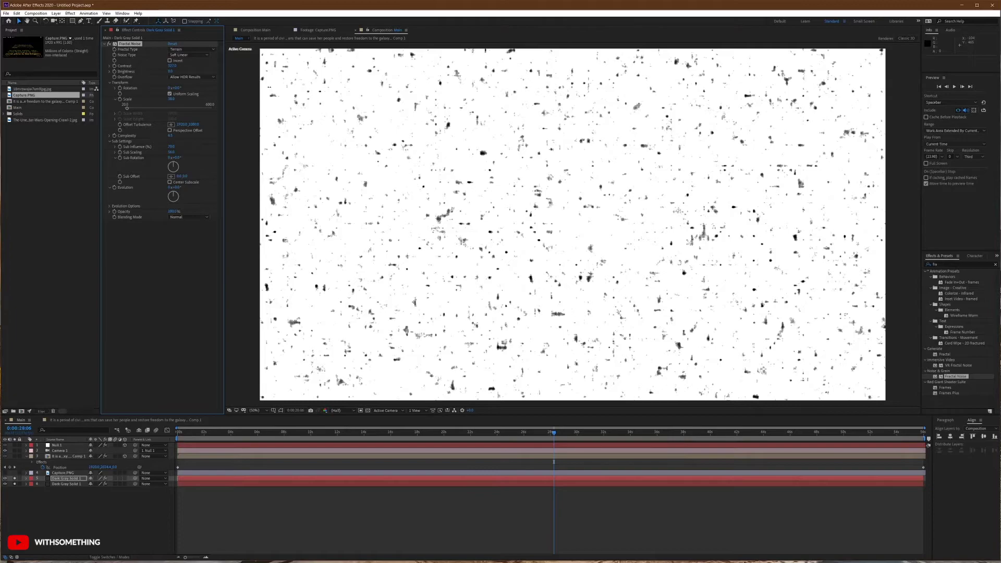
click(174, 246)
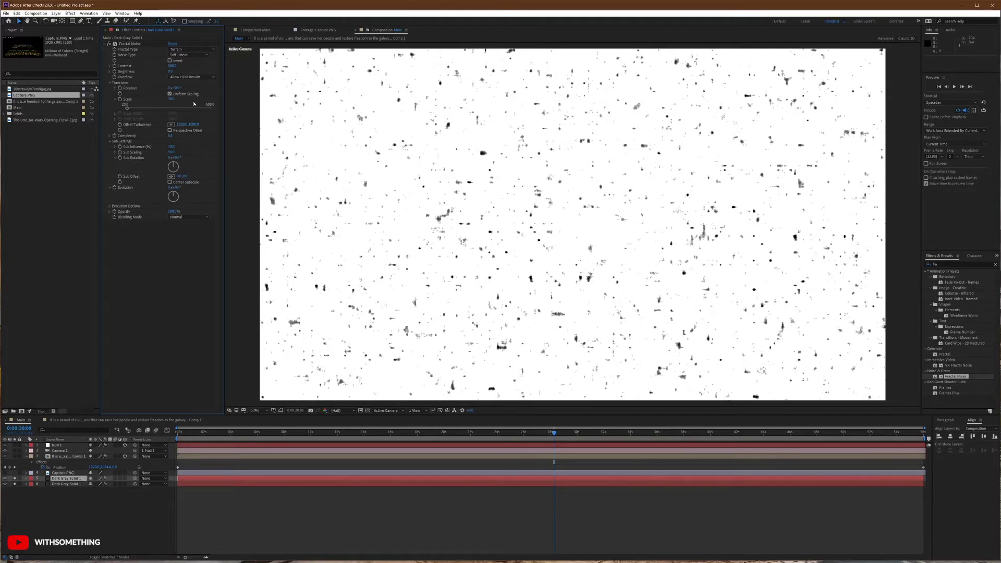
Try inverting the Fractal Noise and using the Block noise type, reverting to Soft Linear with Invert off
click(177, 62)
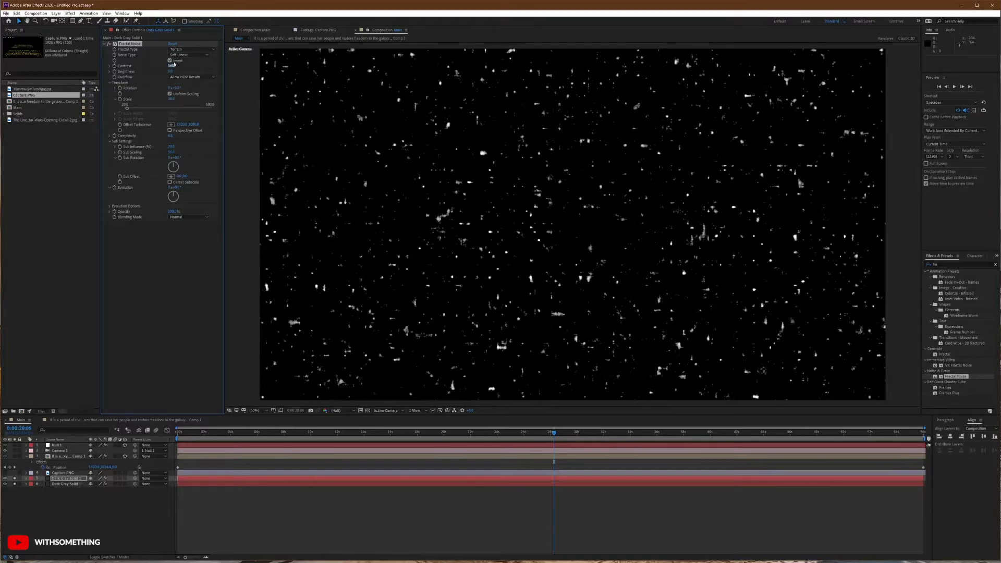
click(175, 55)
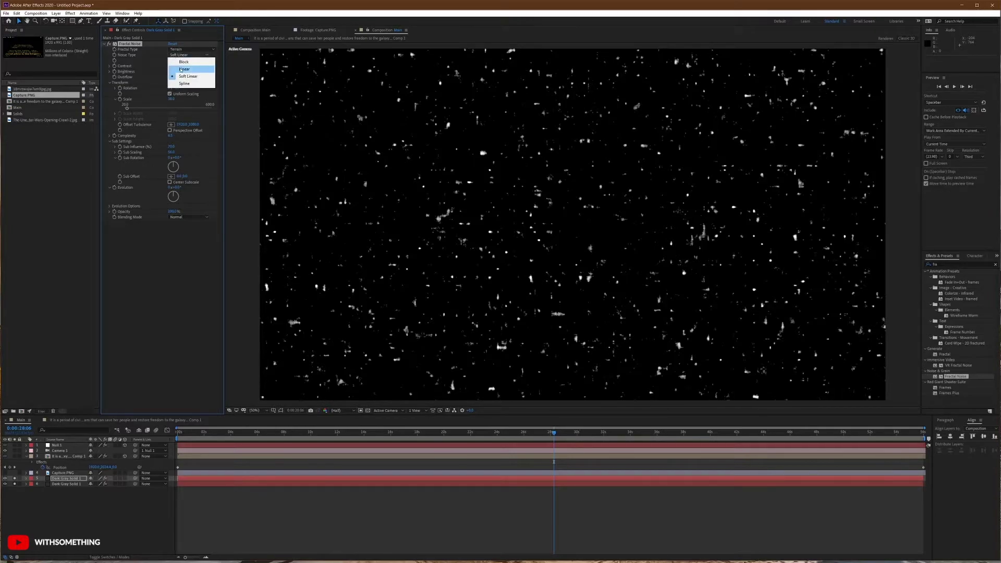
click(182, 59)
click(183, 56)
click(184, 62)
click(185, 55)
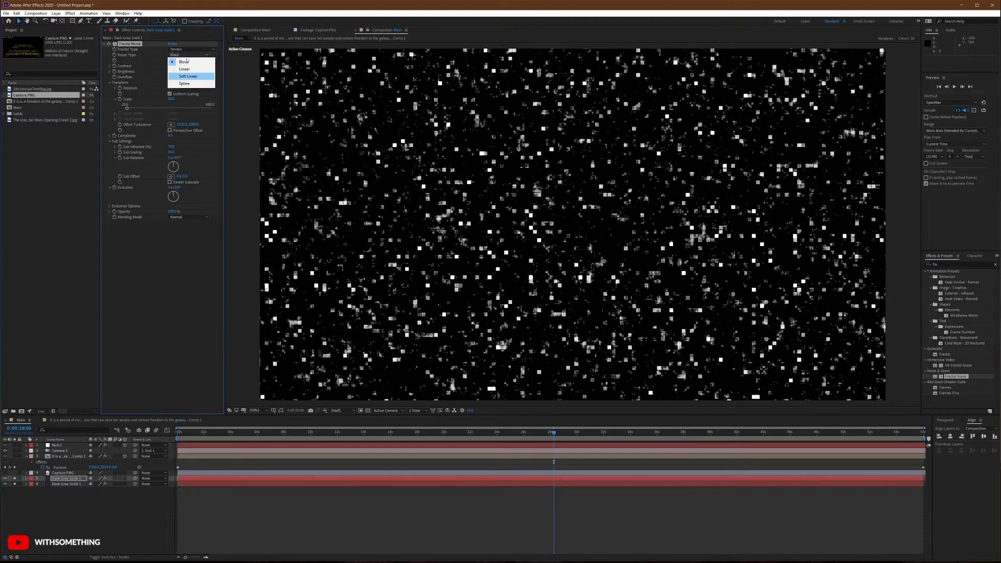
click(188, 77)
click(188, 77)
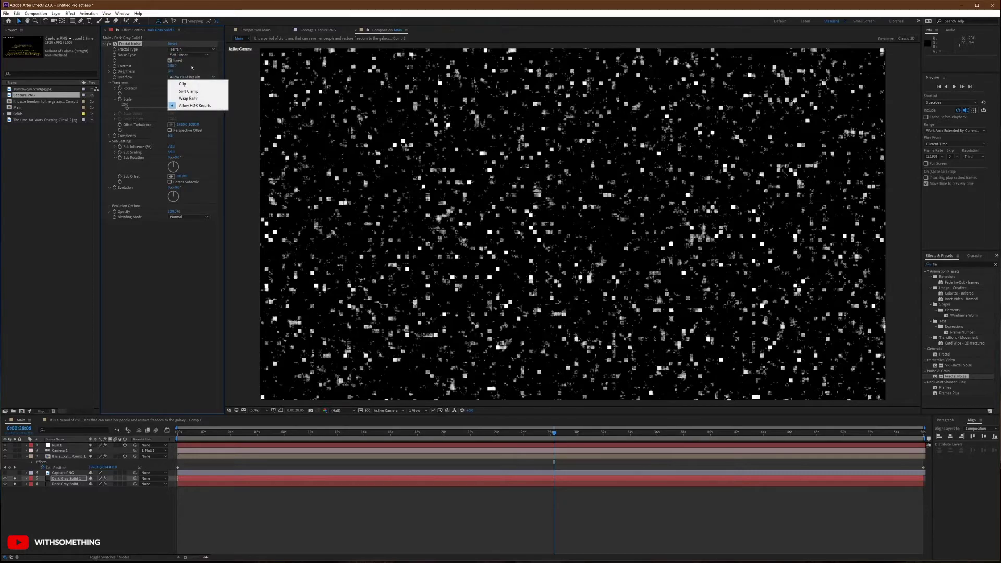
click(192, 63)
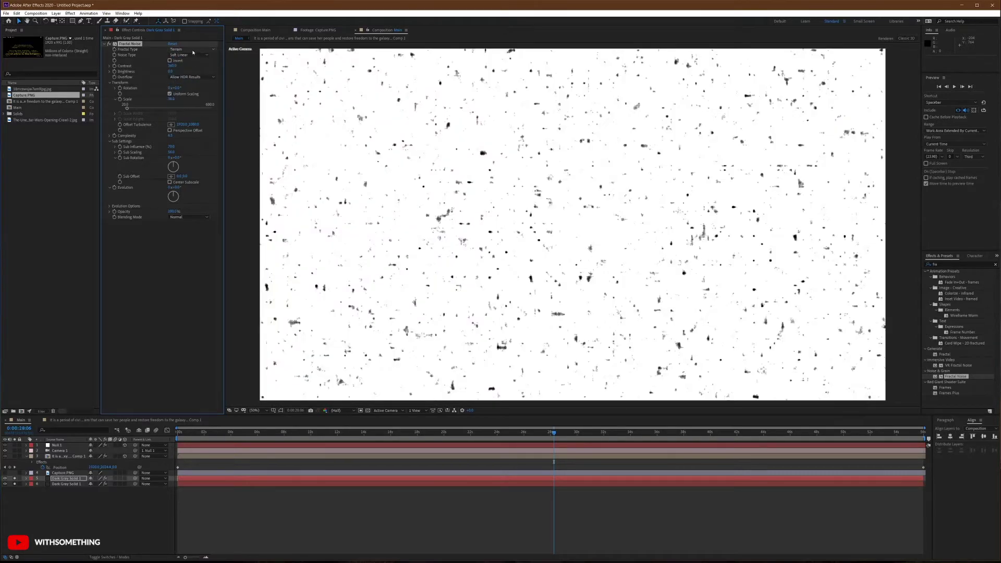
Set the fractal type of the Fractal Noise effect to Subscale
click(193, 51)
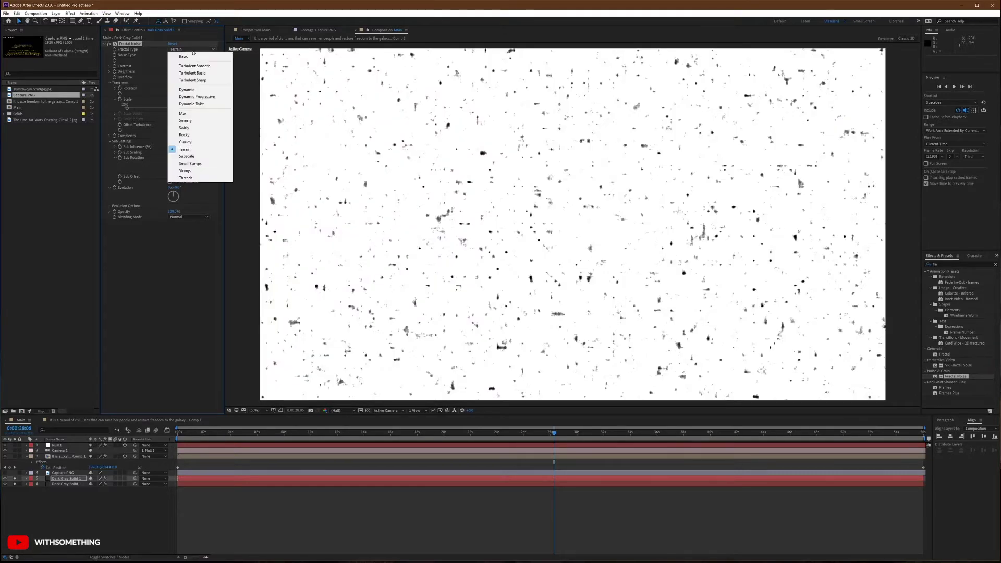
click(185, 156)
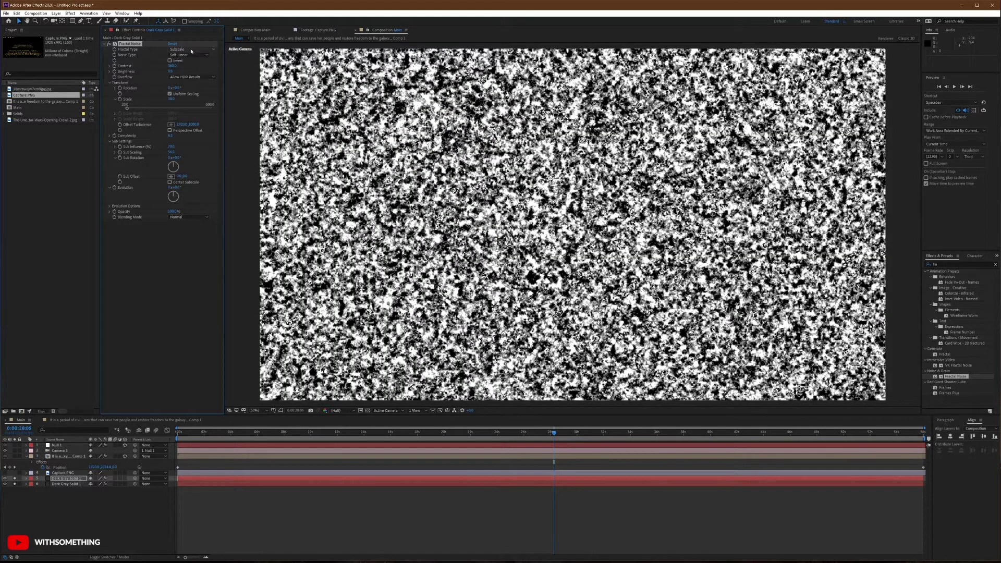
Try the Strings and Basic fractal types on the Fractal Noise, adjusting the contrast and checking the inverted look
click(191, 51)
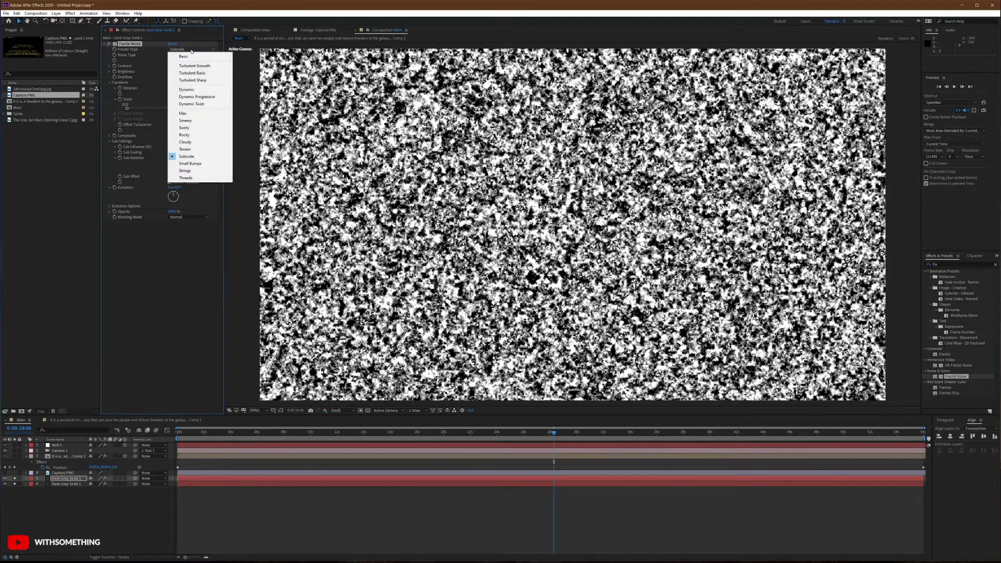
click(189, 172)
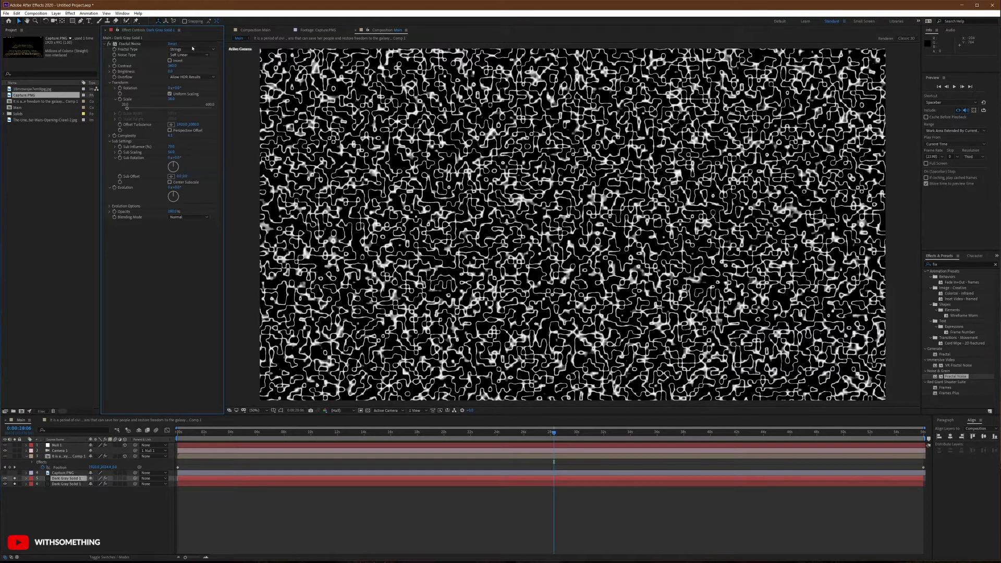
click(194, 50)
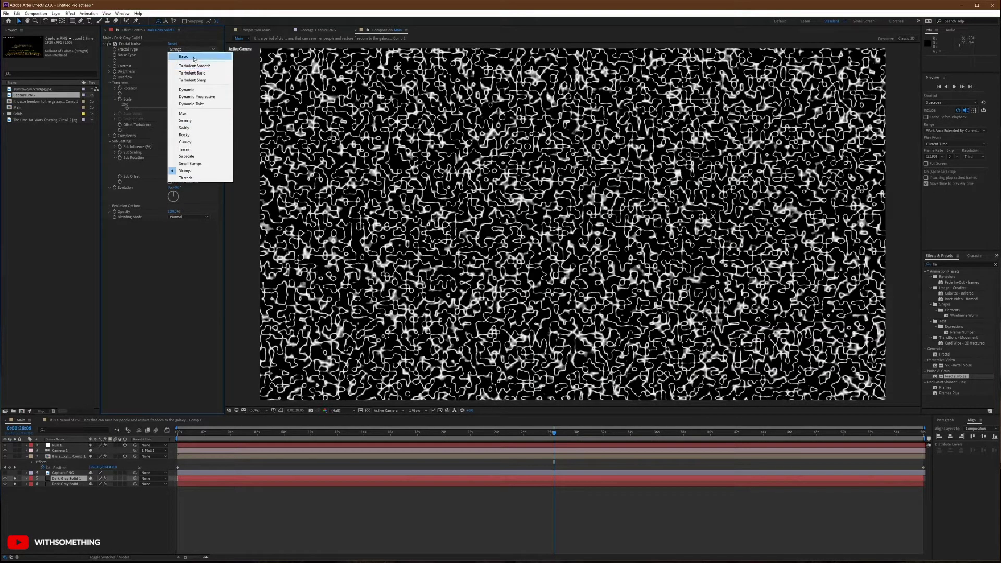
click(194, 58)
click(172, 66)
drag(191, 65, 201, 66)
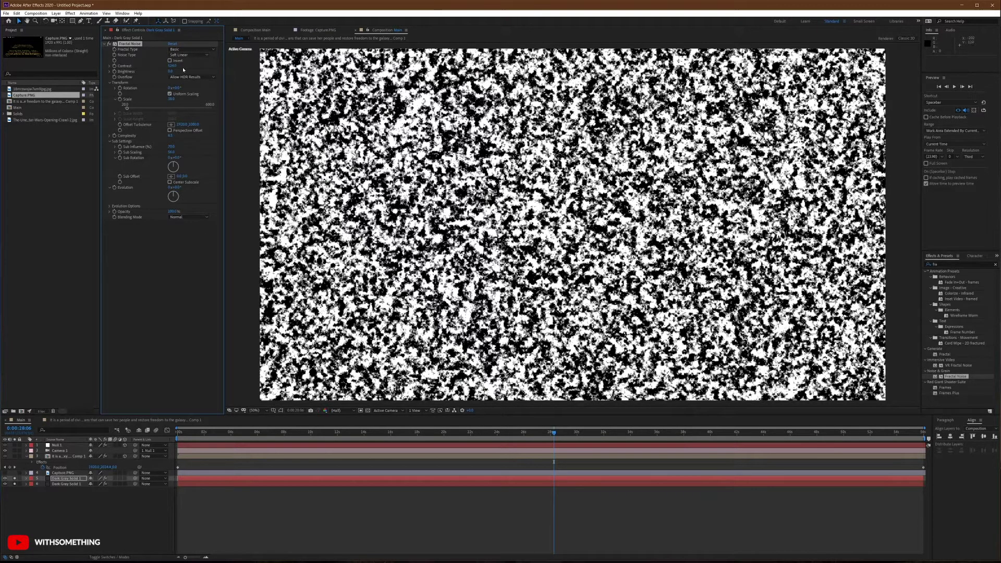
click(169, 61)
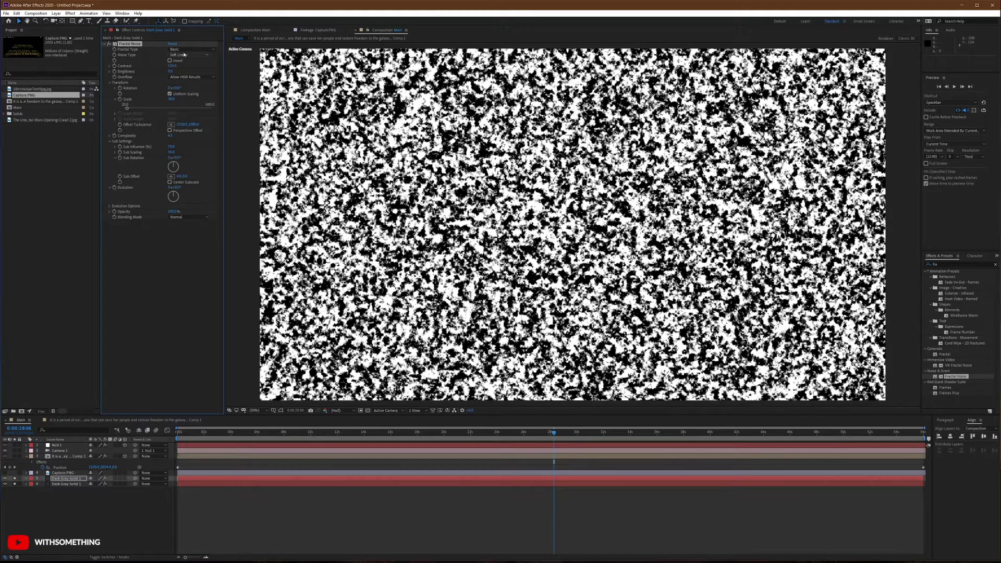
Try the Max, Swirly and Cloudy fractal types on the Fractal Noise effect
click(184, 49)
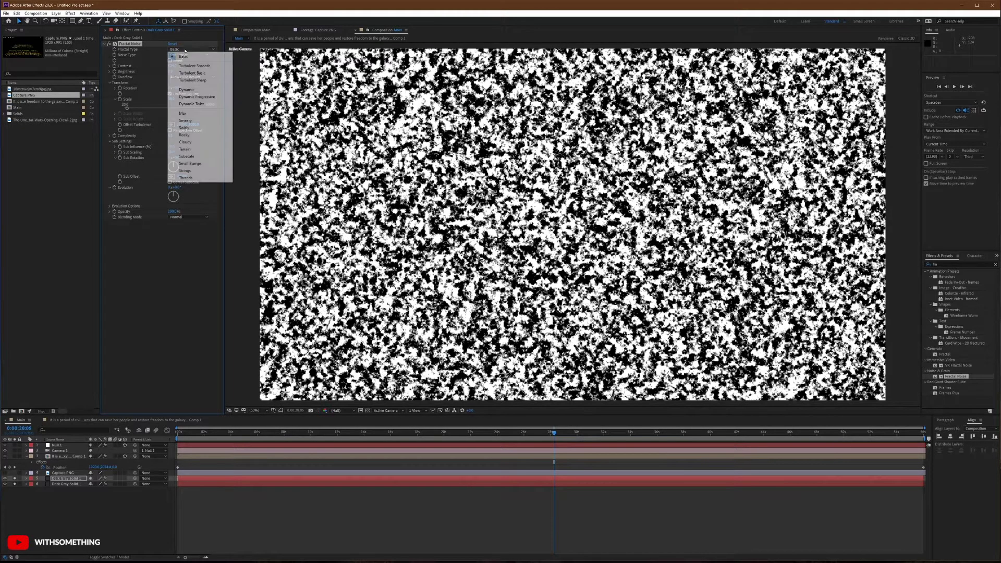
click(190, 113)
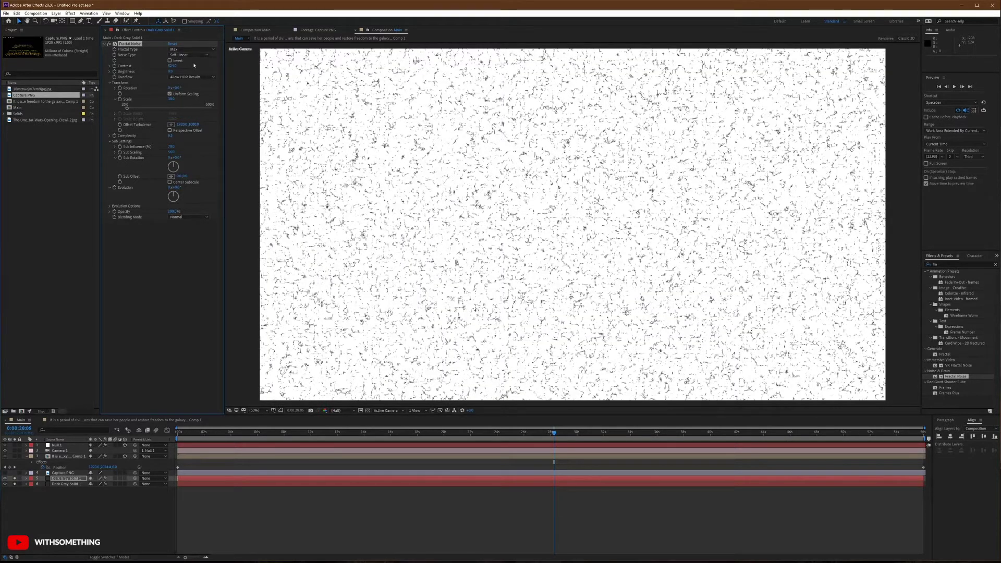
click(185, 50)
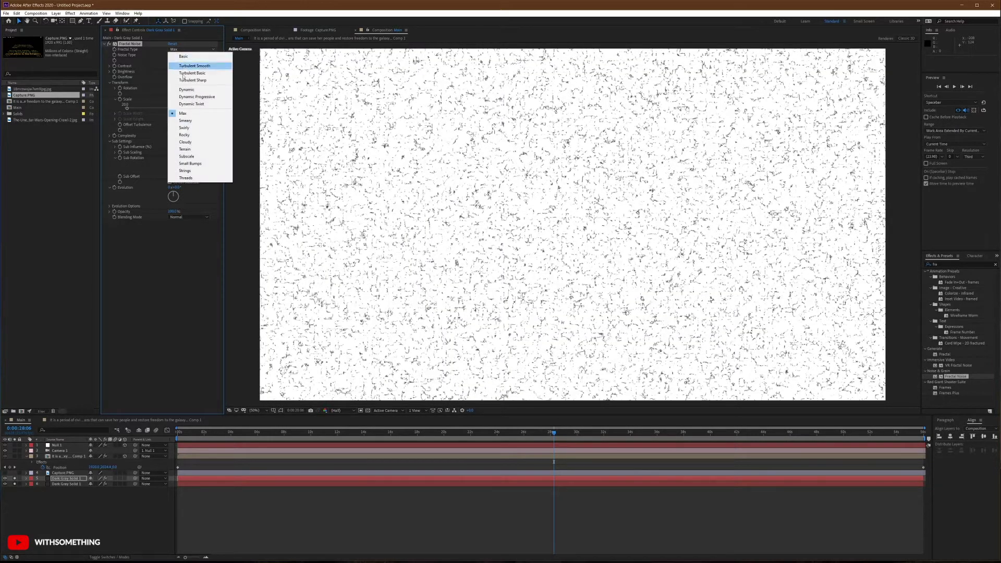
click(189, 129)
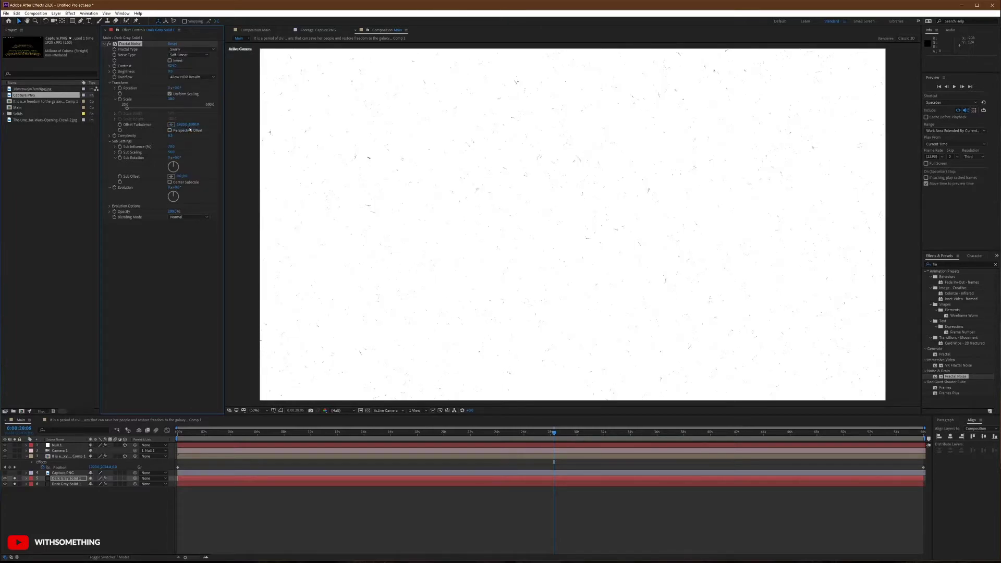
click(189, 49)
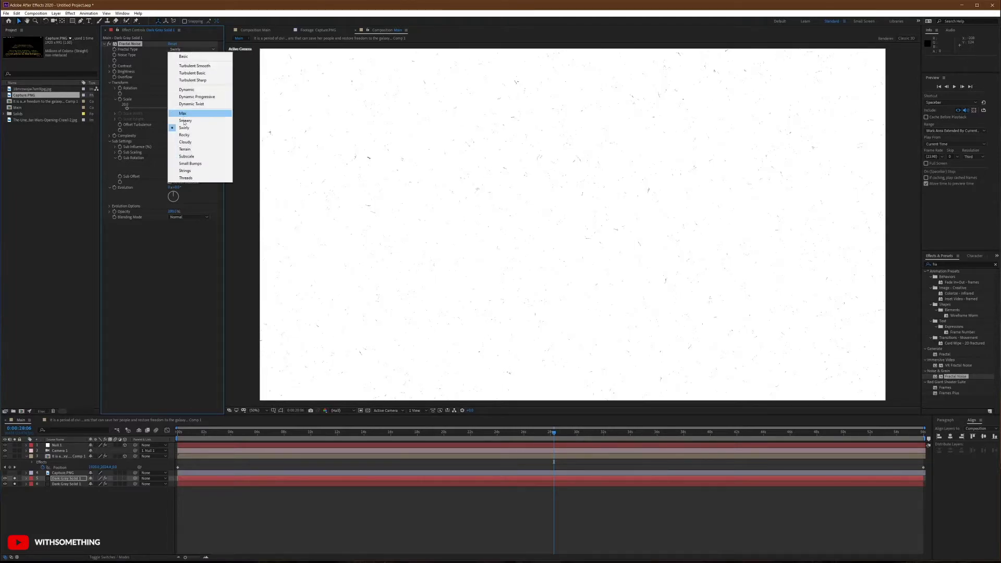
click(190, 144)
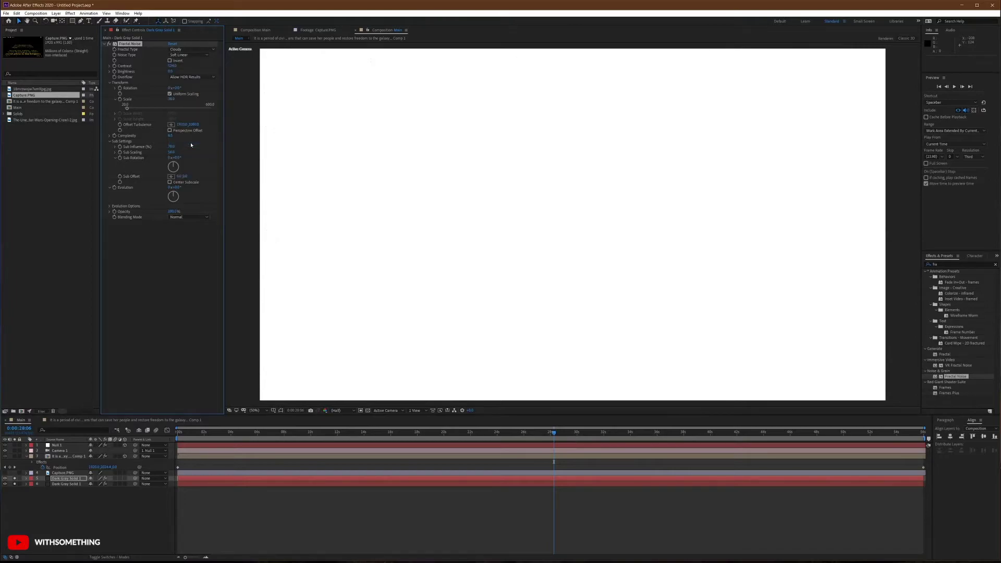
Lower the Fractal Noise contrast, set the fractal type to Terrain and invert the result into white specks on black
drag(173, 66, 151, 65)
click(182, 49)
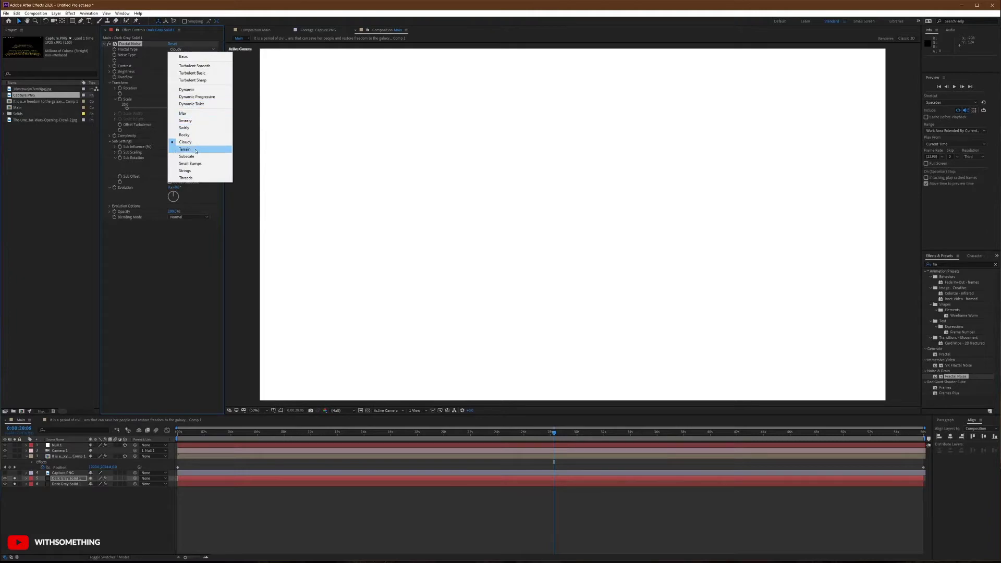
click(196, 152)
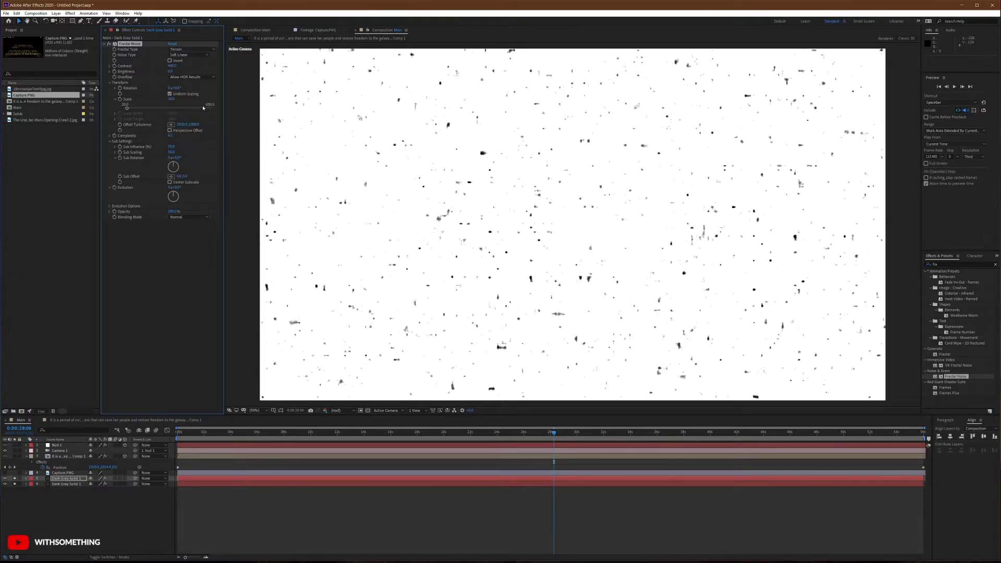
click(170, 61)
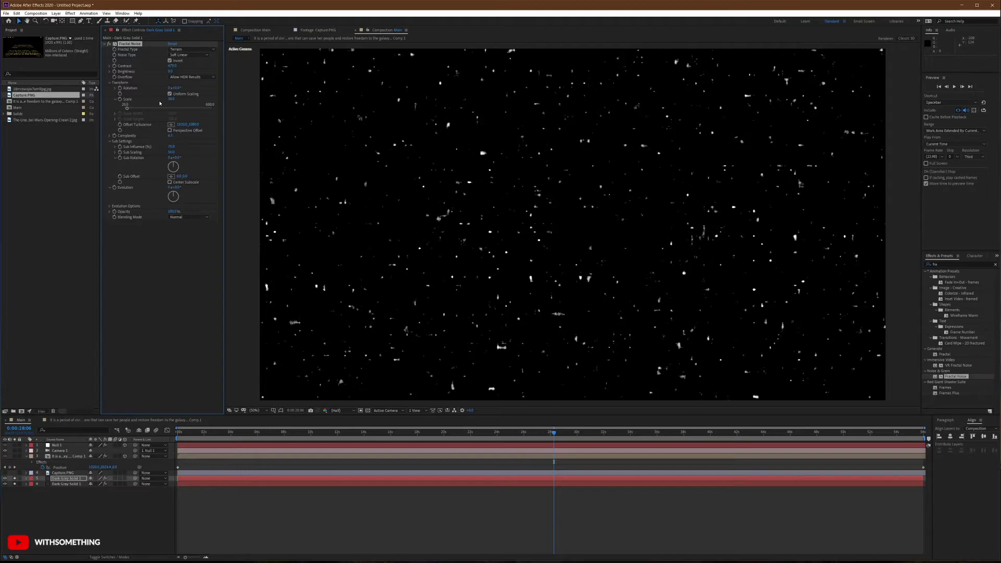
Reduce the Fractal Noise scale for smaller star-like specks and change the sub rotation
drag(176, 99, 163, 97)
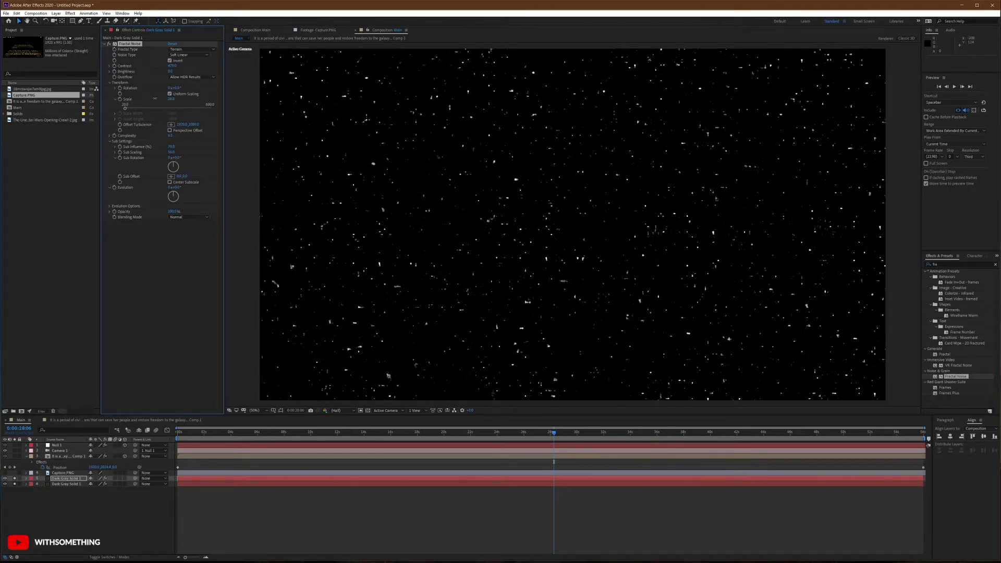
drag(146, 98, 146, 98)
drag(150, 98, 150, 98)
drag(170, 212, 198, 209)
Lower the layer opacity of the fractal noise solid so the stars appear dimmer
click(67, 479)
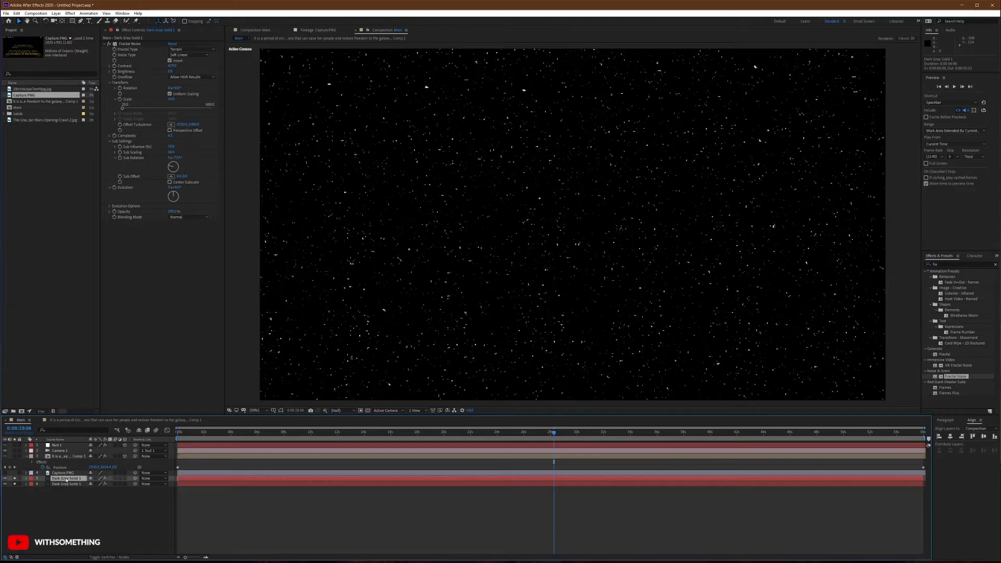
key(t)
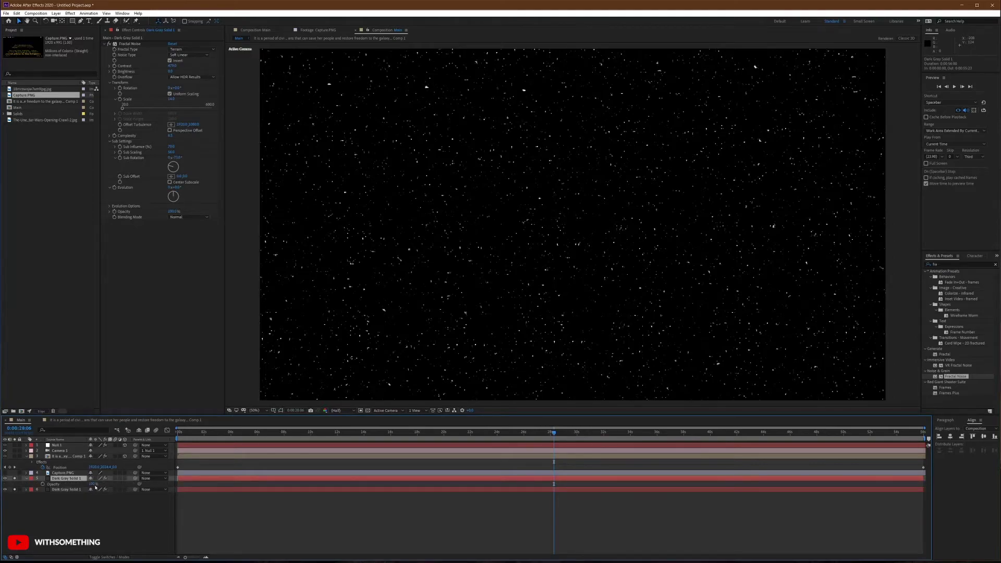
click(91, 484)
Add a Curves effect to the fractal noise solid and shape its RGB curve into a gentle S
right_click(113, 264)
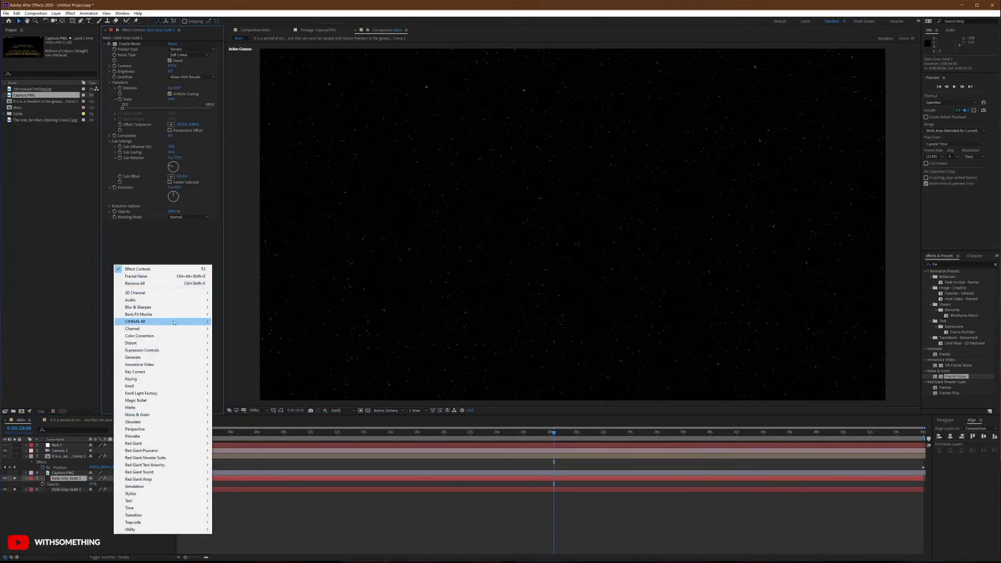
mouse_move(178, 336)
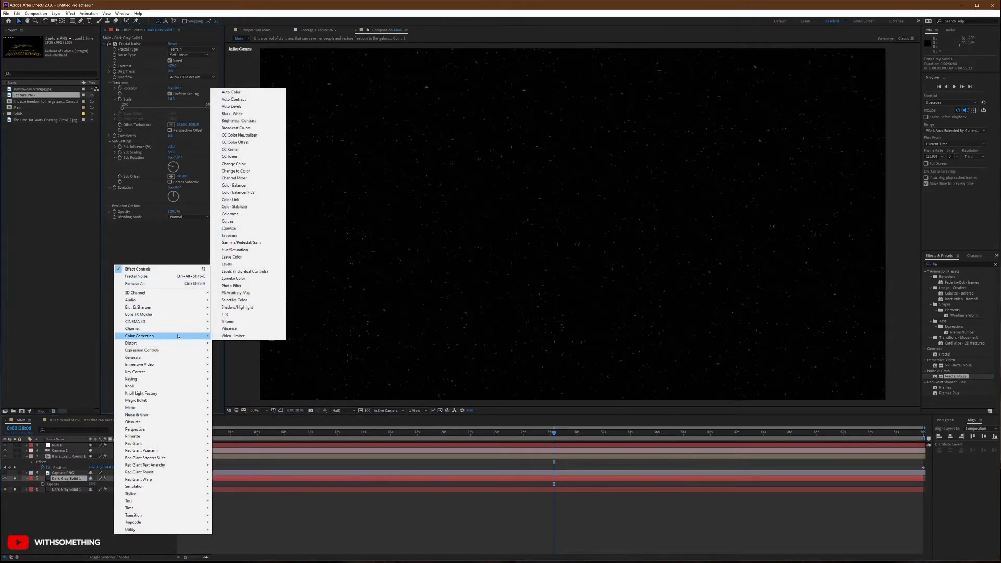
click(229, 221)
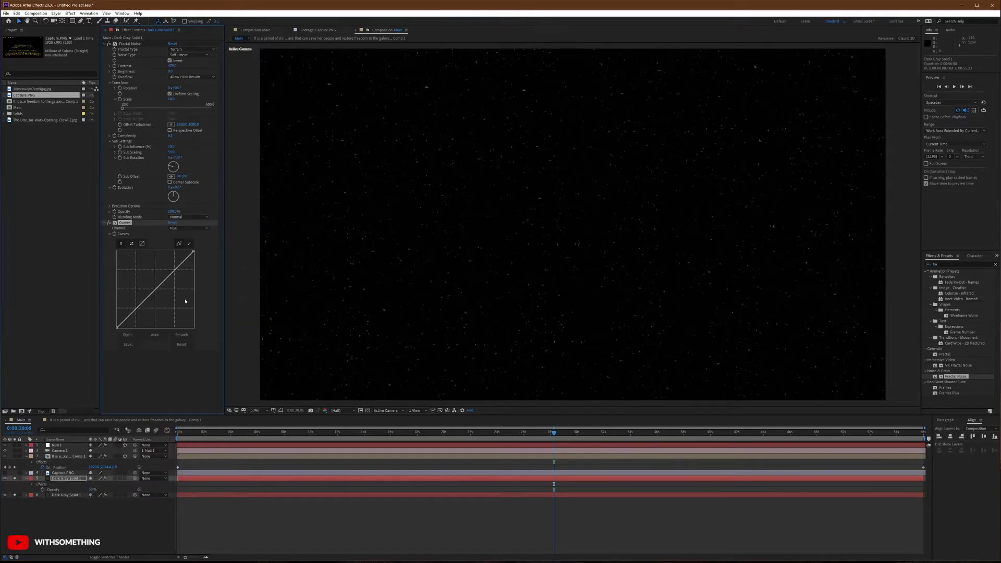
drag(141, 302, 147, 312)
drag(179, 275, 168, 271)
Lower the upper part of the noise solid's RGB curve to dim it, and check the background along the timeline
click(74, 495)
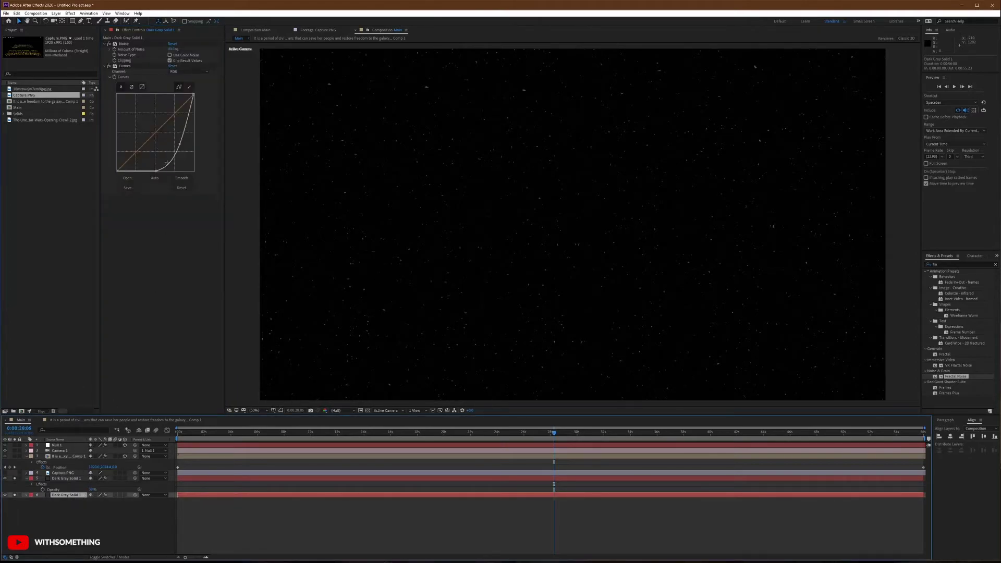
mouse_move(179, 143)
mouse_down()
mouse_move(189, 105)
mouse_move(200, 116)
mouse_move(183, 144)
mouse_up()
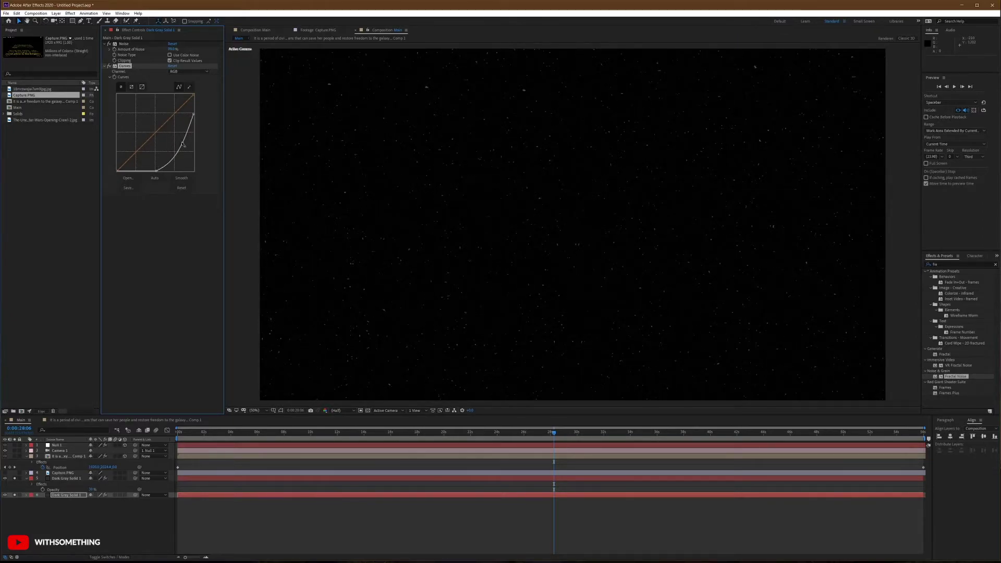
click(109, 506)
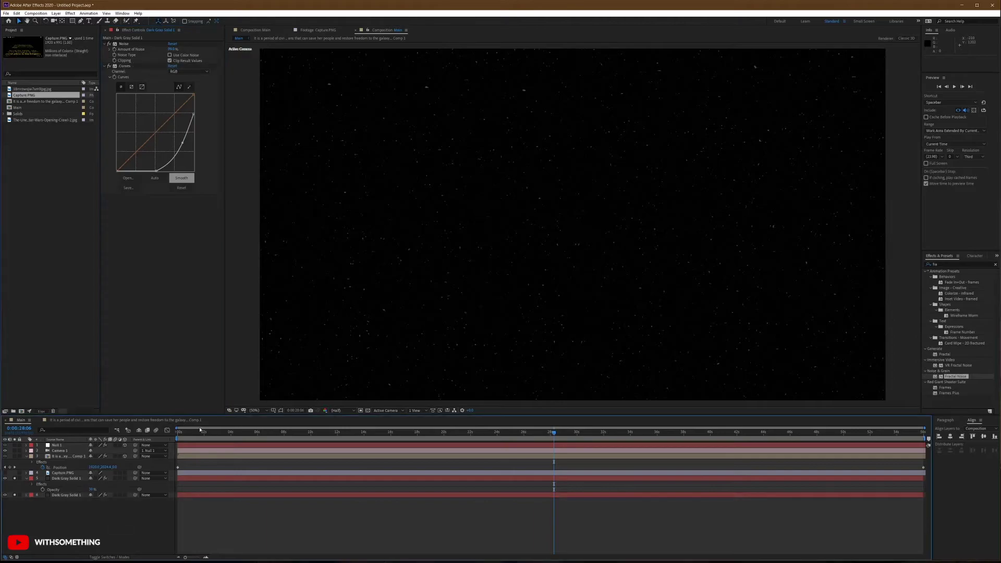
drag(186, 433, 586, 434)
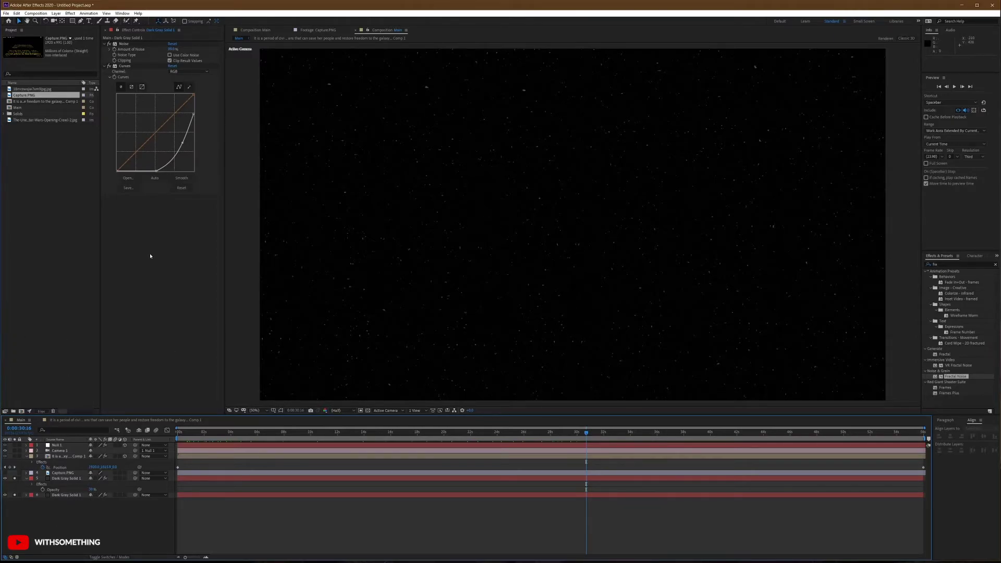
Try the CC Environment effect on the fractal noise solid, then remove it
click(61, 478)
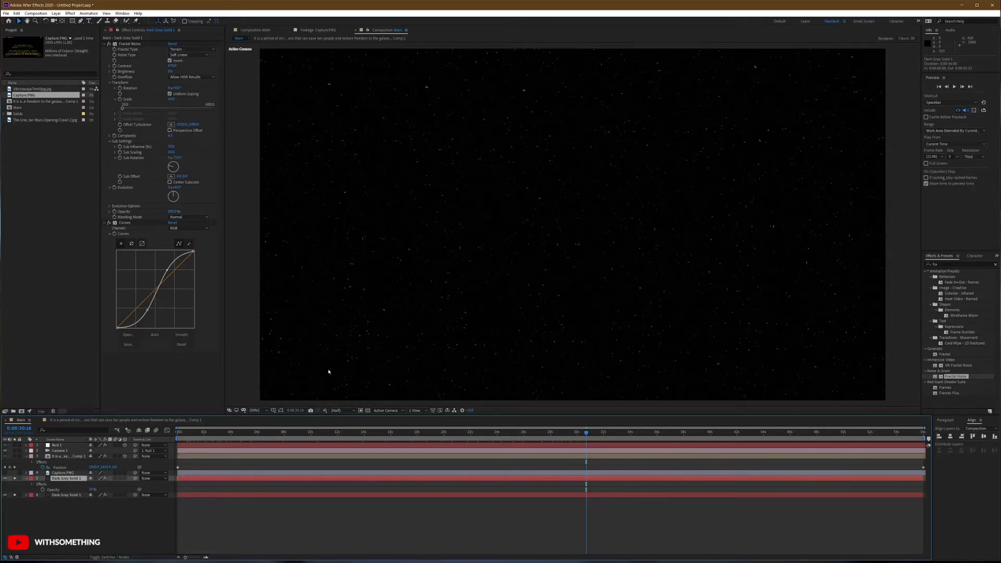
click(127, 511)
right_click(66, 480)
click(163, 390)
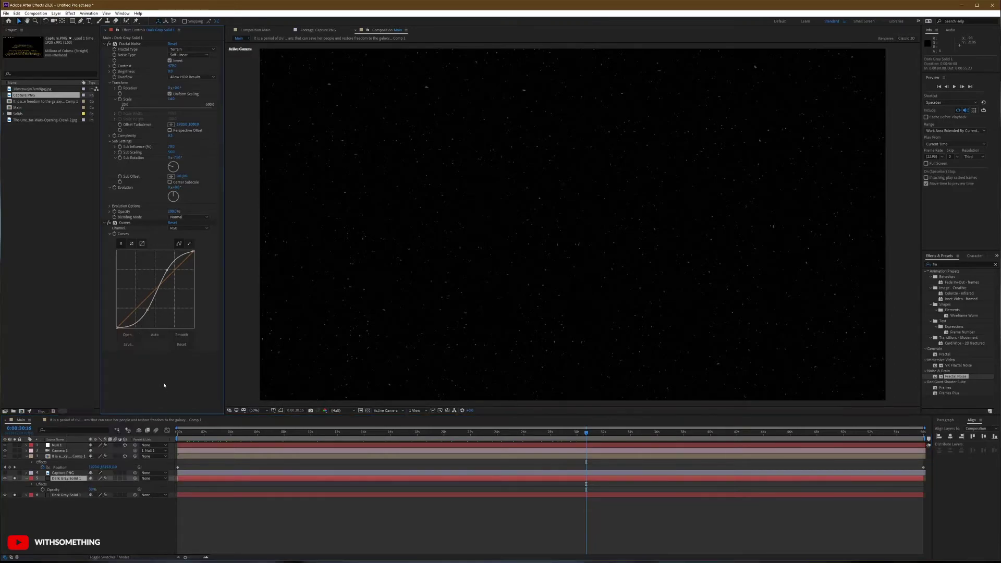
right_click(162, 386)
mouse_move(217, 340)
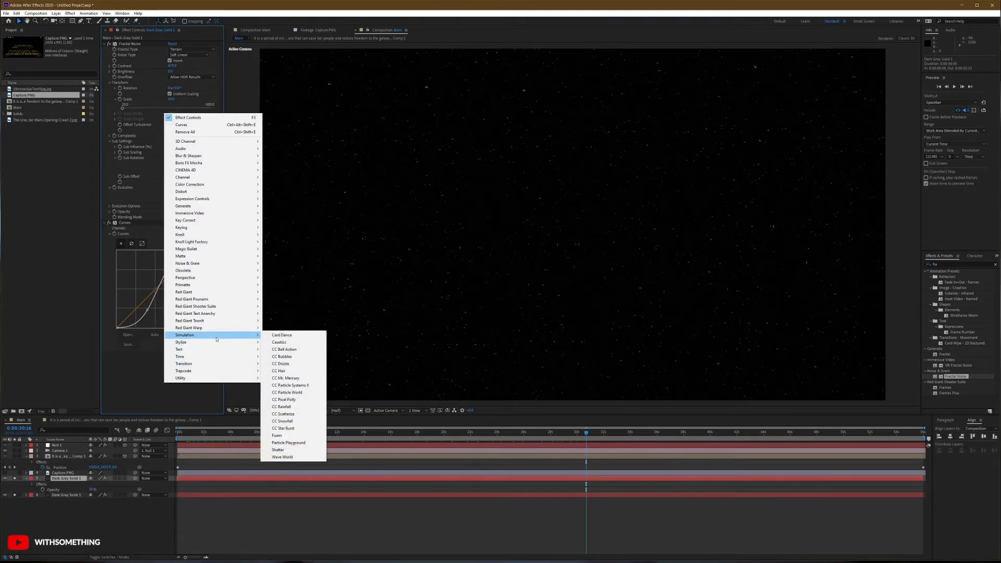
mouse_move(209, 280)
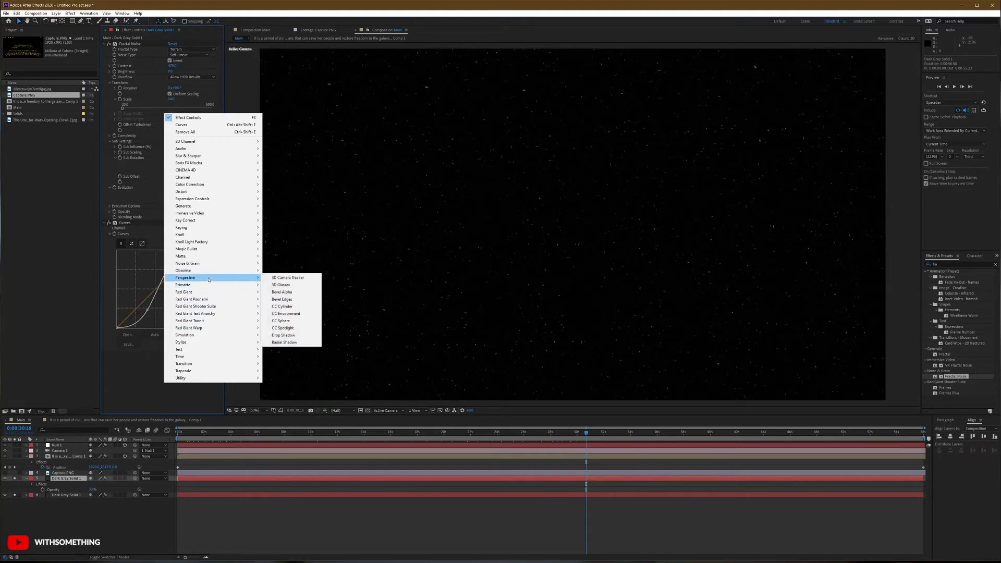
click(288, 313)
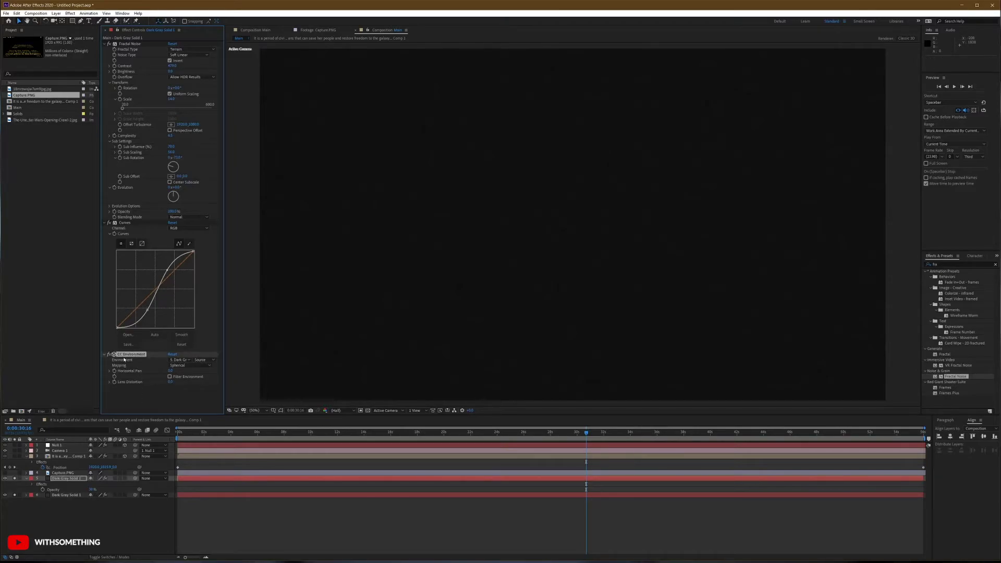
key(Delete)
Turn off solo on the background solids and preview the text crawl over the stars from the start to about 18 seconds
click(158, 521)
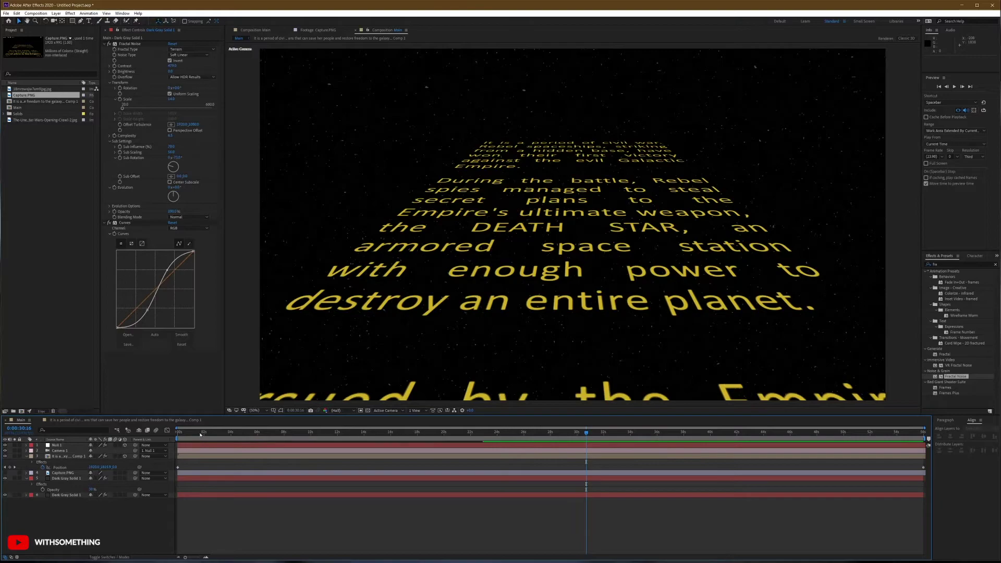
click(179, 432)
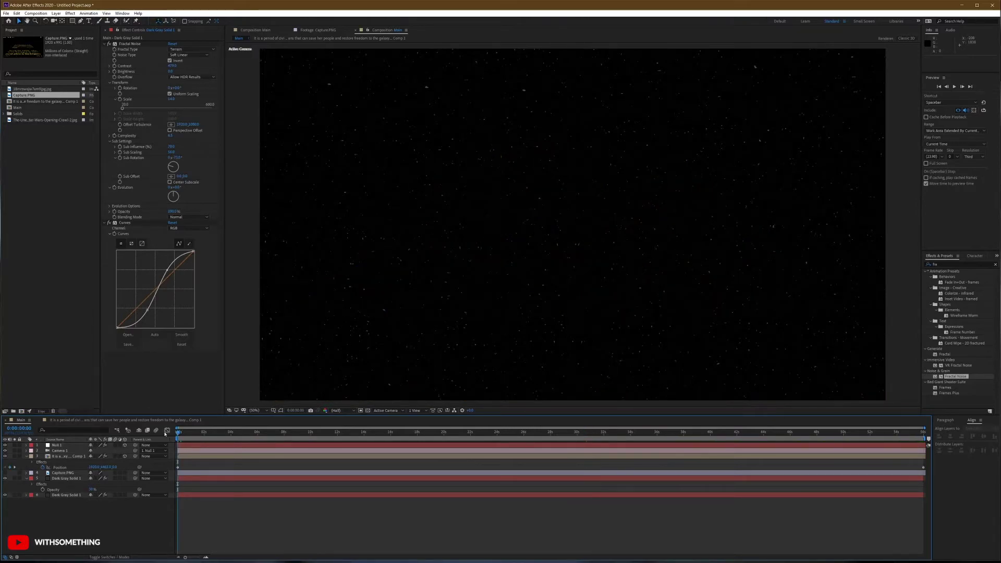
key(space)
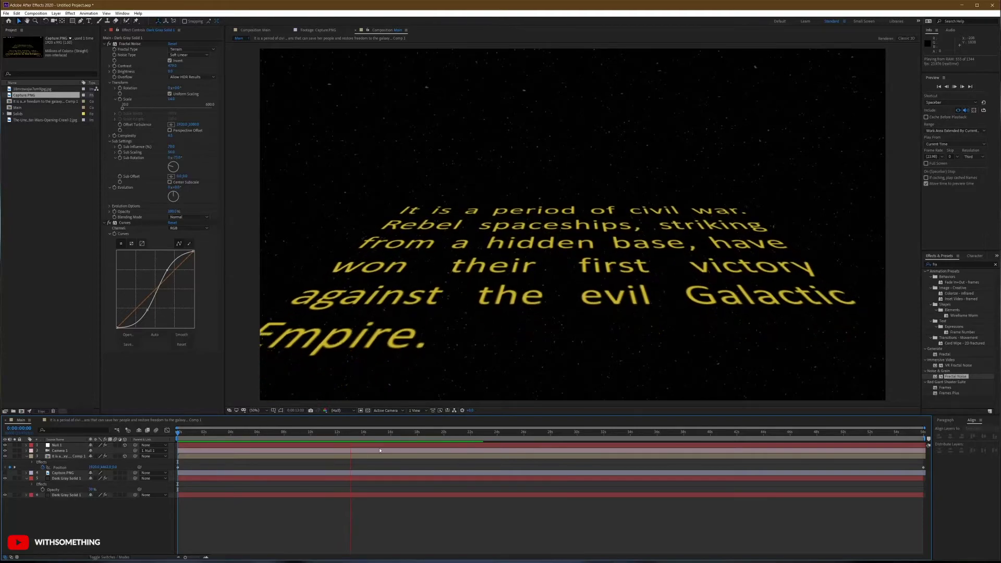
click(362, 434)
drag(362, 434, 424, 426)
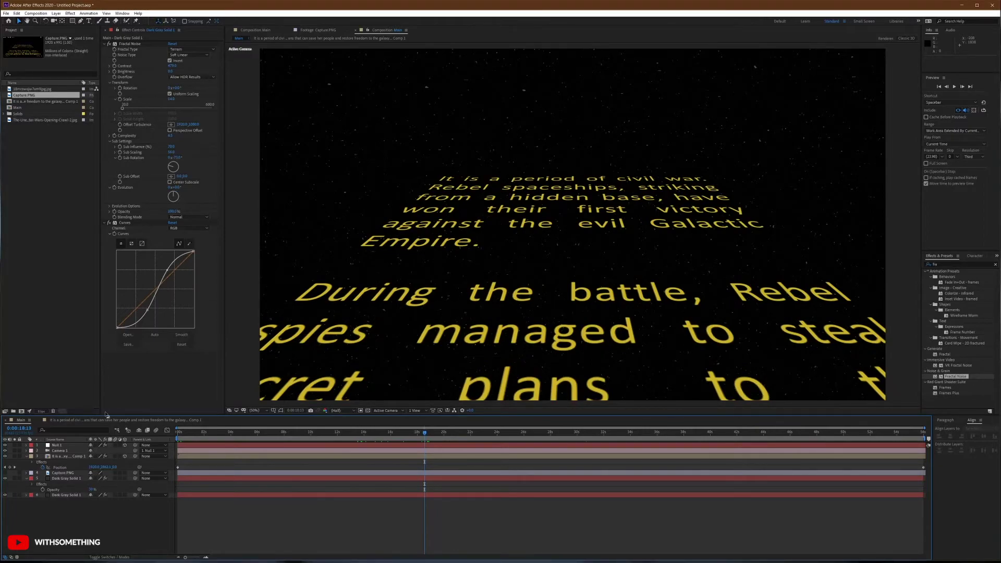
Enable the Add Grain effect on the crawl text composition layer
click(62, 456)
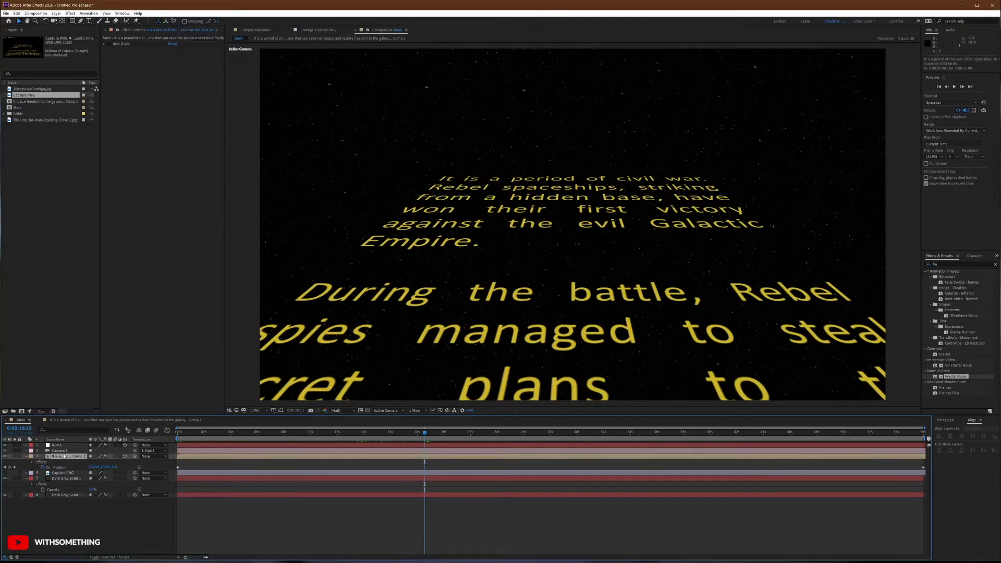
click(108, 46)
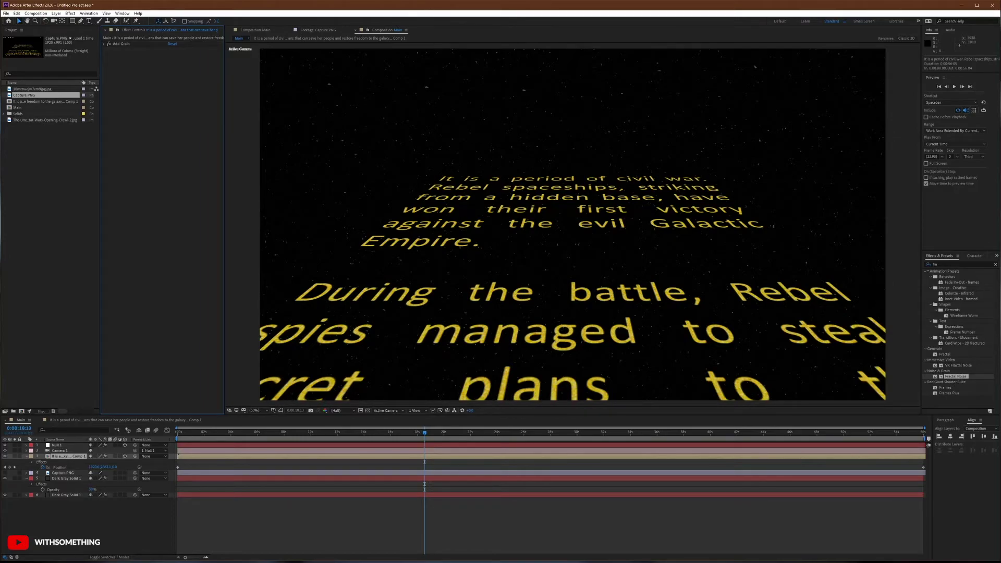
Play the end of the original crawl in the browser video and compare it with the composition at about 48 seconds
drag(1000, 237, 468, 134)
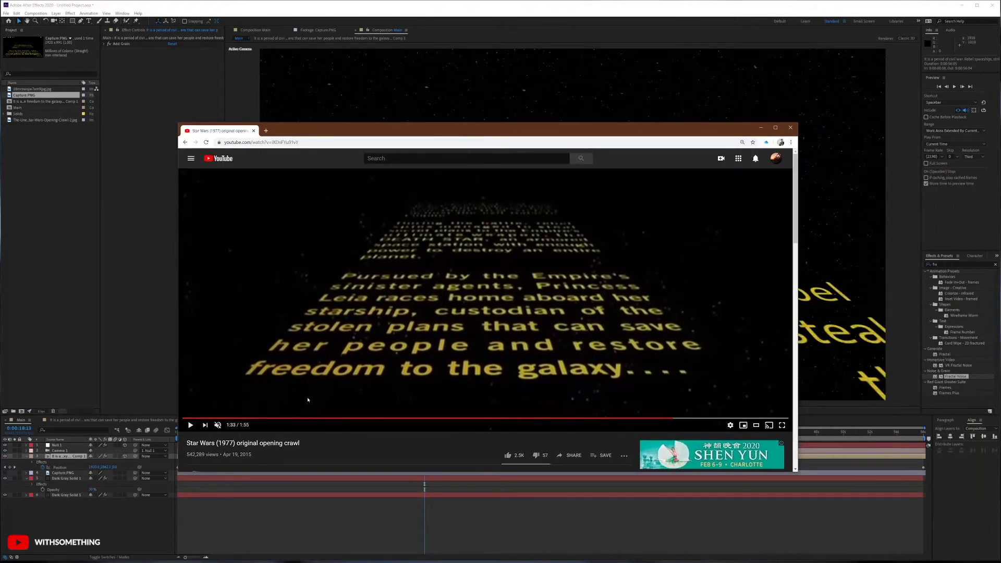
click(672, 418)
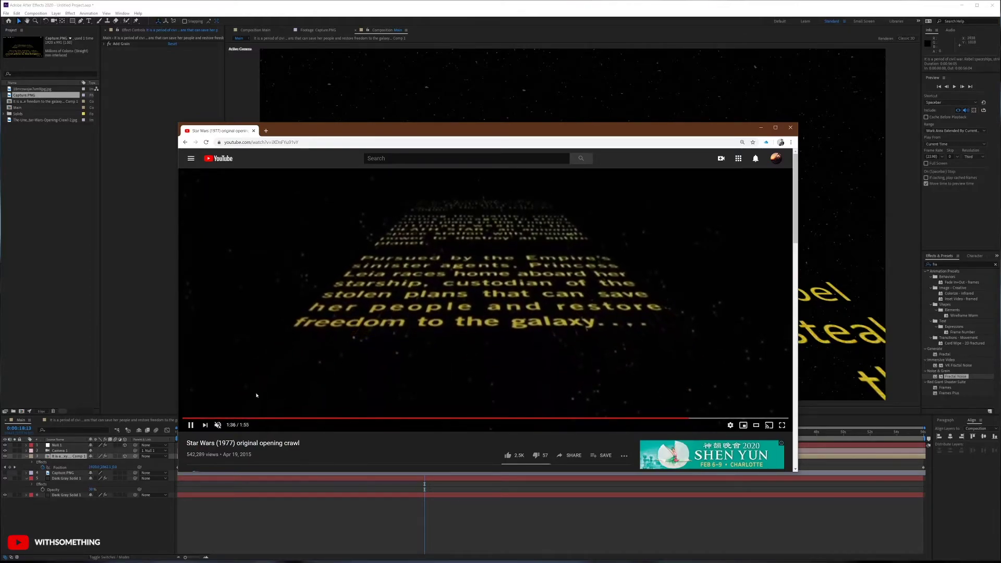
click(192, 426)
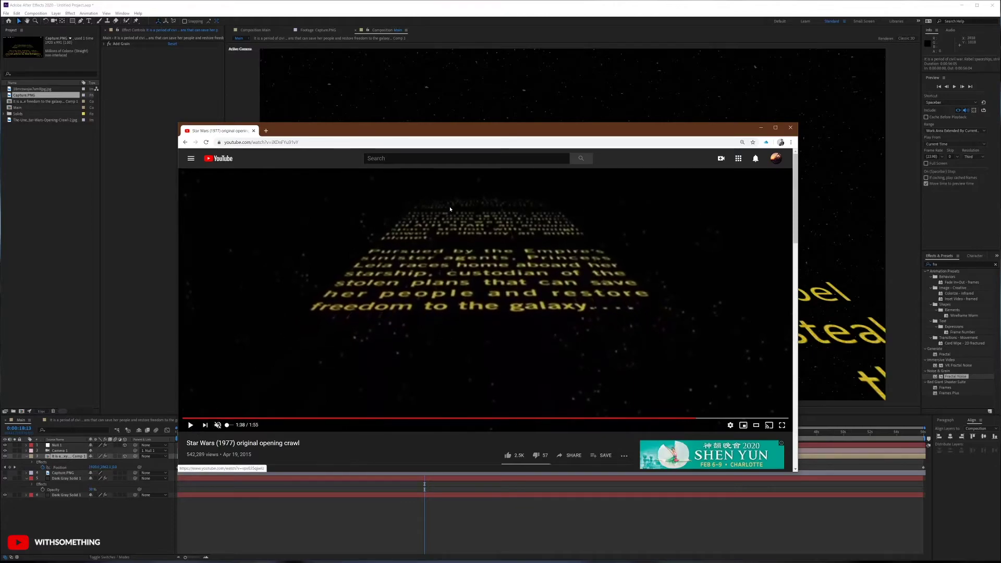
drag(502, 130, 1000, 194)
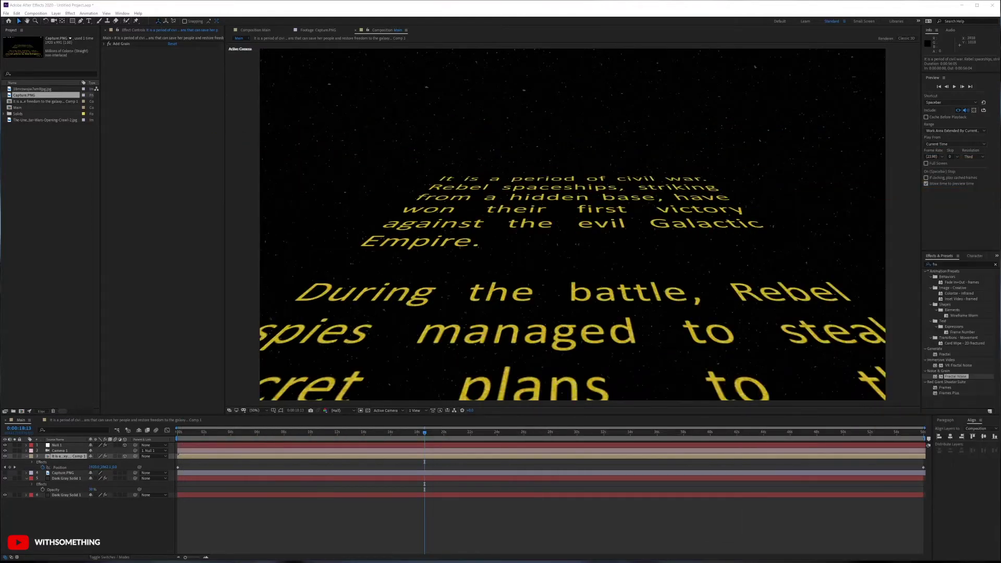
click(823, 433)
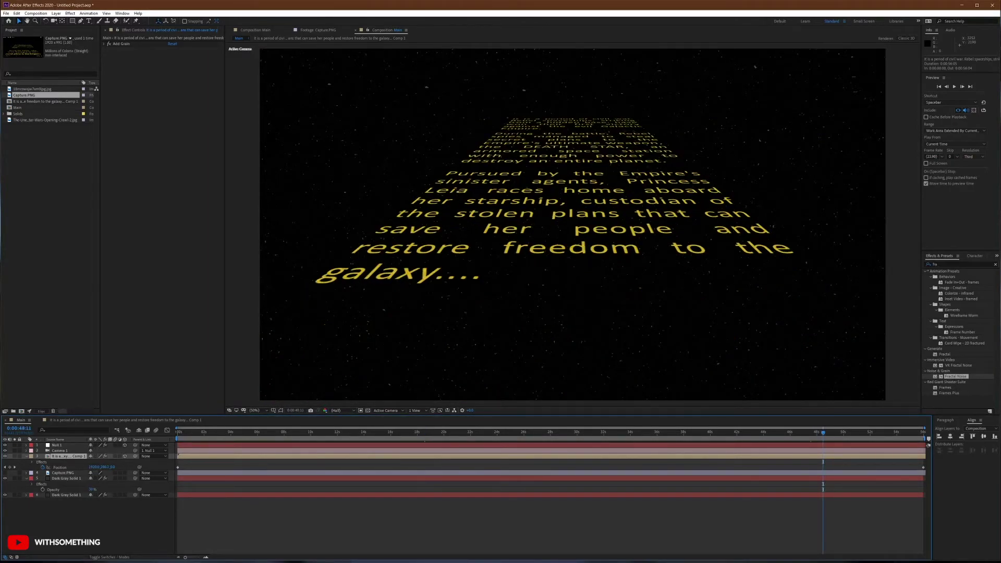
mouse_move(1000, 276)
mouse_down()
mouse_move(239, 141)
mouse_move(291, 90)
mouse_move(311, 89)
mouse_move(291, 100)
mouse_move(405, 76)
mouse_move(463, 91)
mouse_move(432, 197)
mouse_move(470, 79)
mouse_move(443, 217)
mouse_move(459, 138)
mouse_move(537, 183)
mouse_move(537, 173)
mouse_move(1000, 302)
mouse_move(1000, 292)
mouse_up()
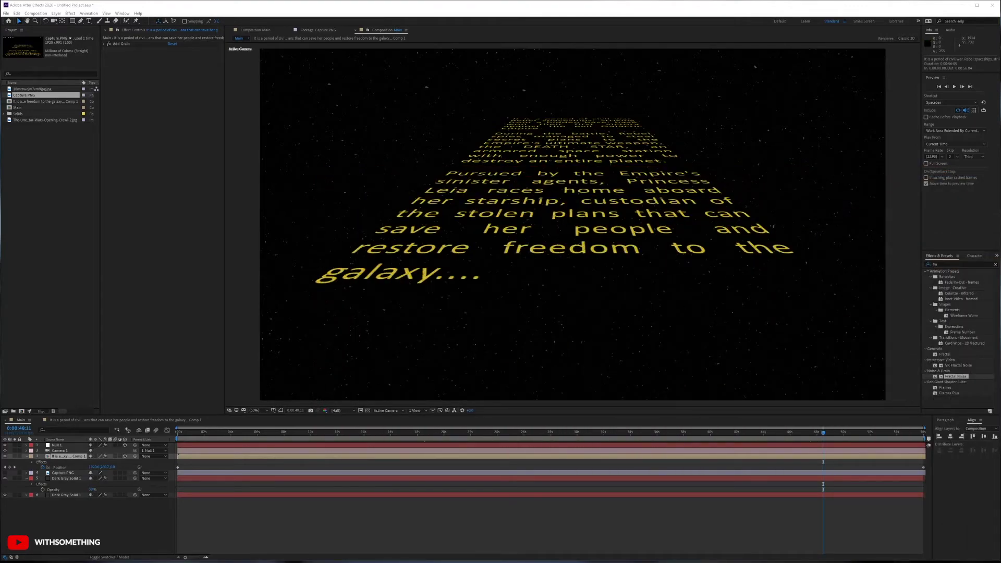
Add a new solid with the default settings above all layers of the Main composition
click(126, 504)
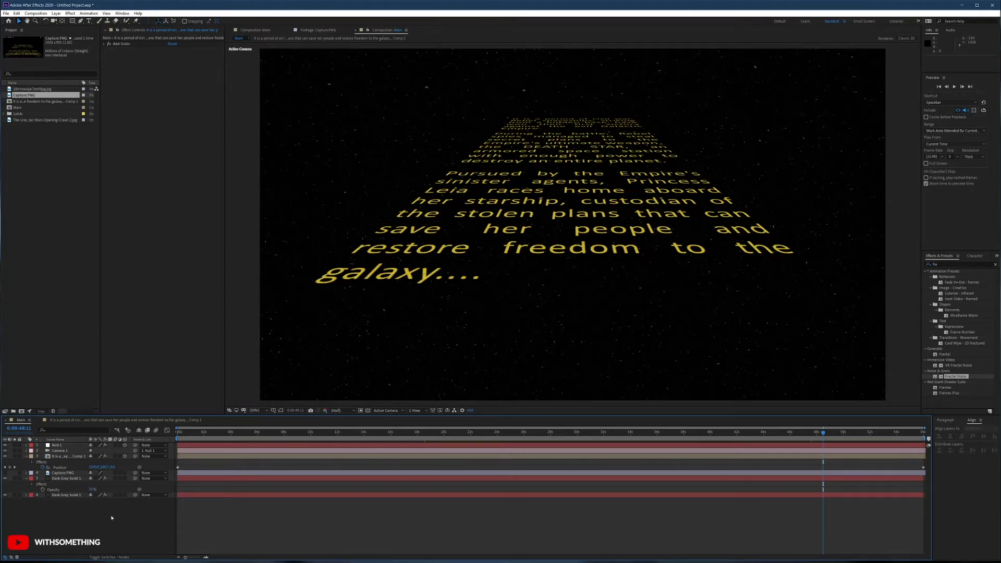
right_click(112, 517)
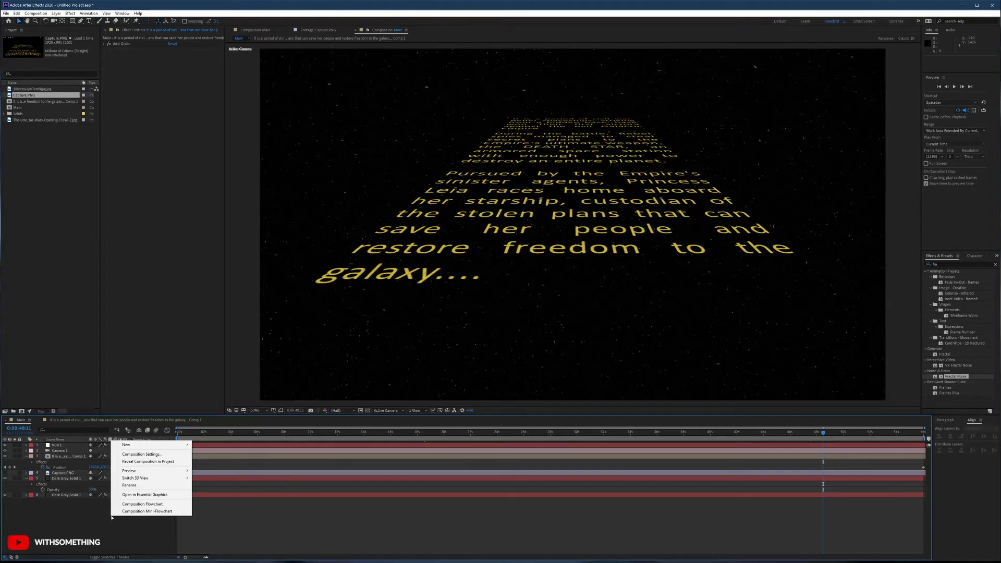
mouse_move(166, 449)
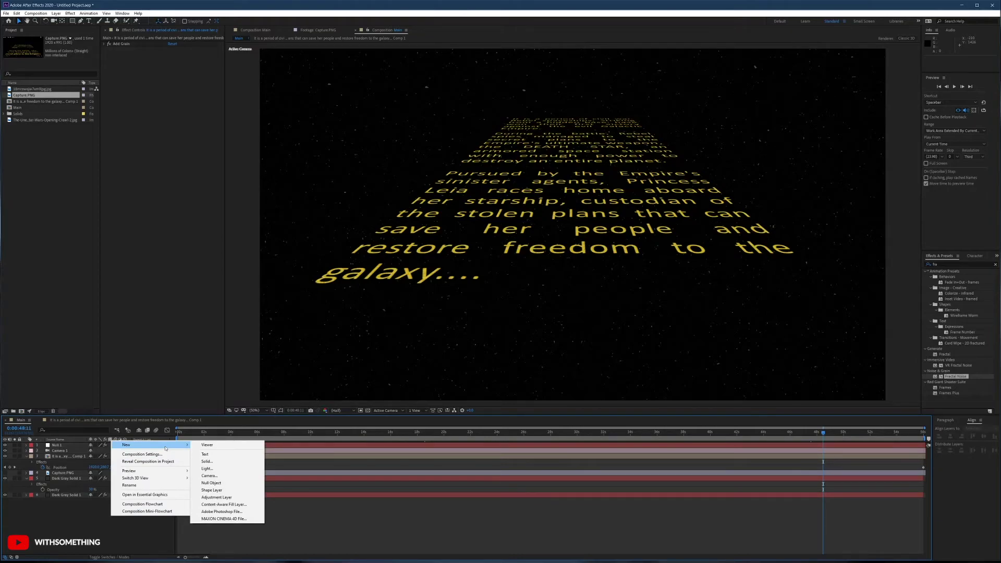
click(220, 462)
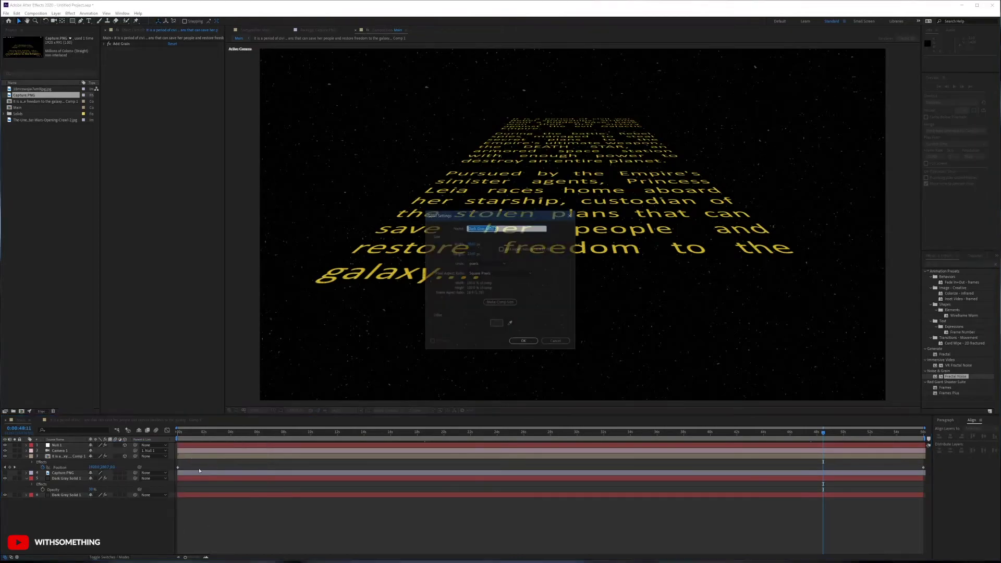
click(524, 342)
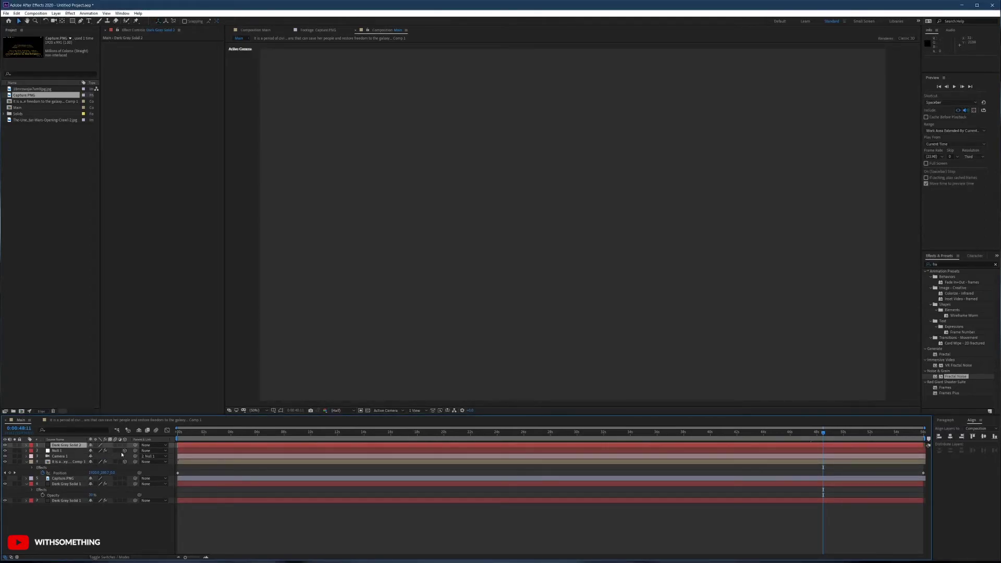
Inspect the camera's settings with the new top solid temporarily hidden
click(68, 447)
click(5, 445)
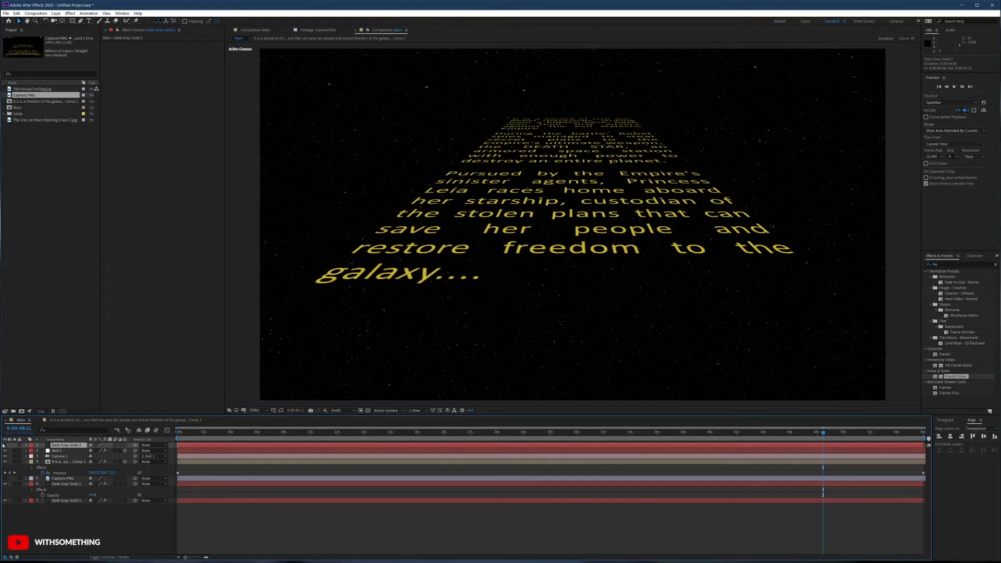
double_click(59, 457)
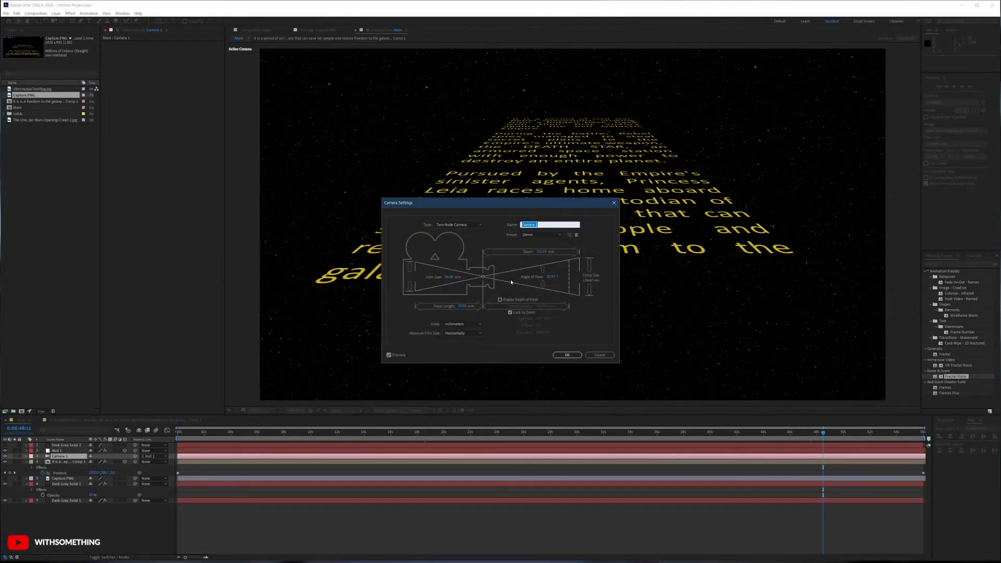
click(600, 355)
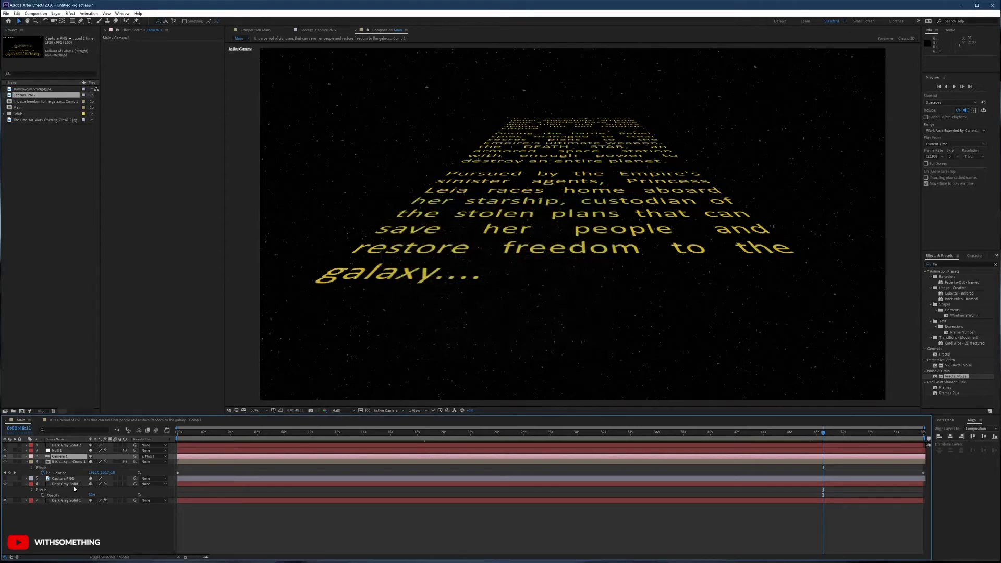
click(71, 446)
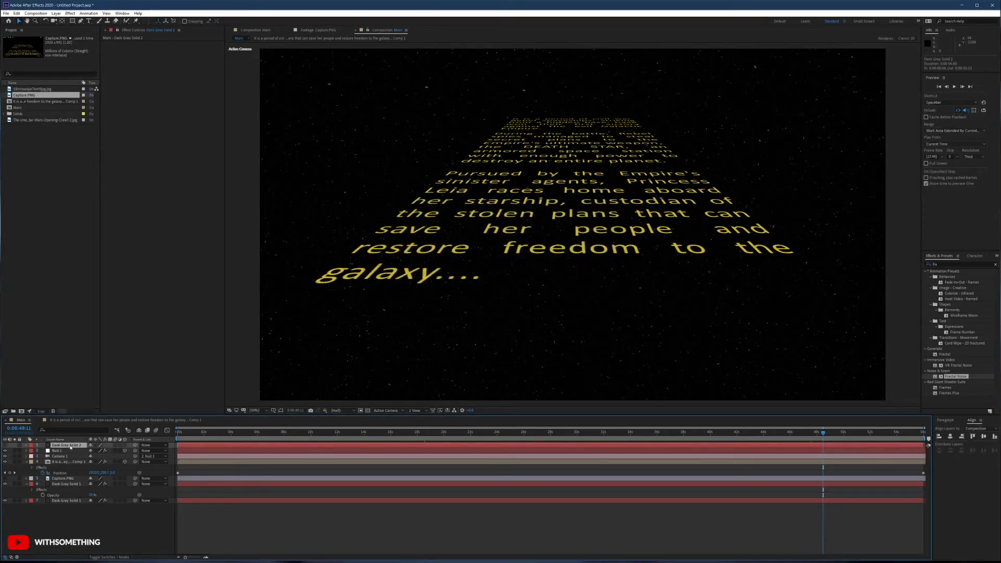
click(5, 446)
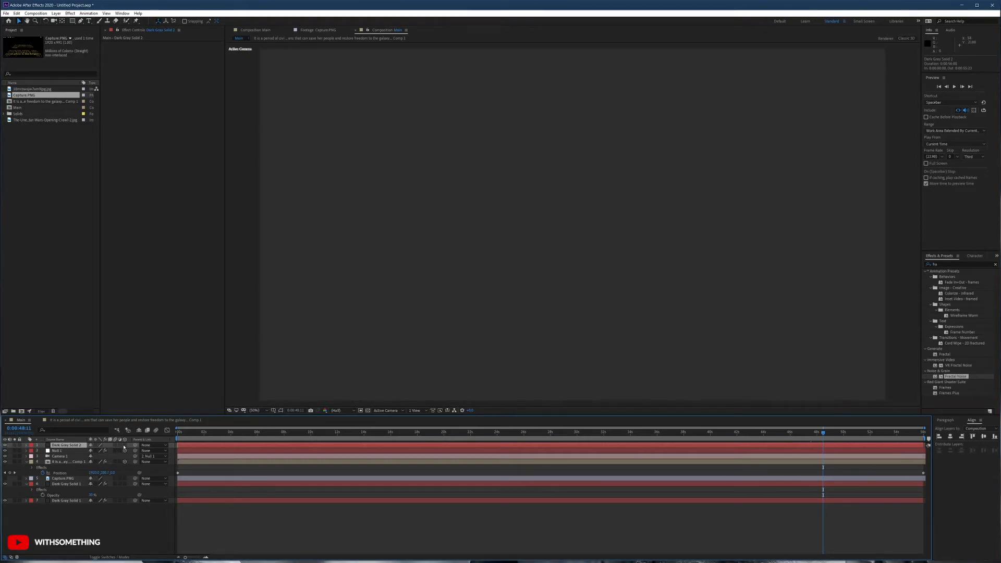
Make the top solid a 3D layer and set its Y position to 700
click(125, 446)
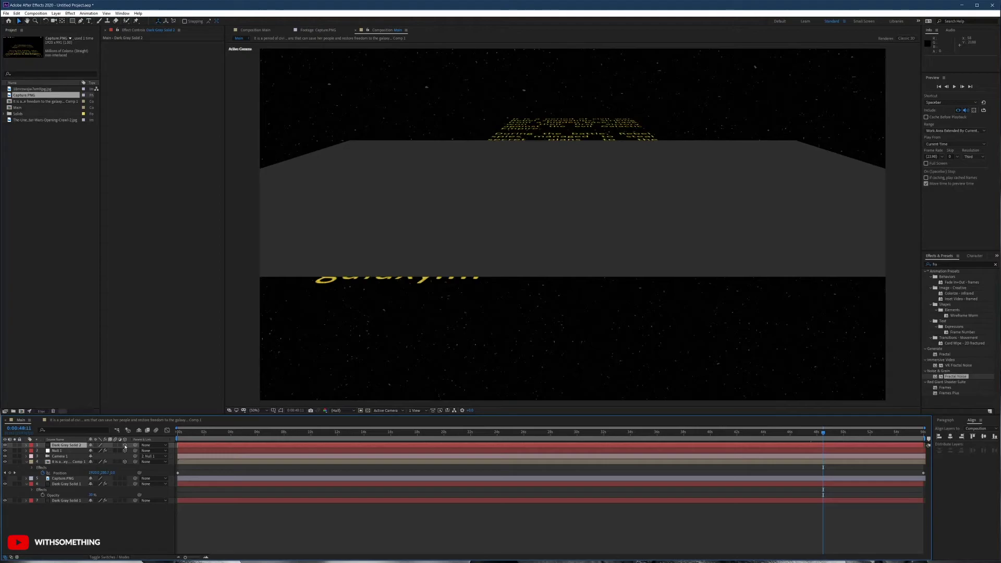
click(71, 447)
key(p)
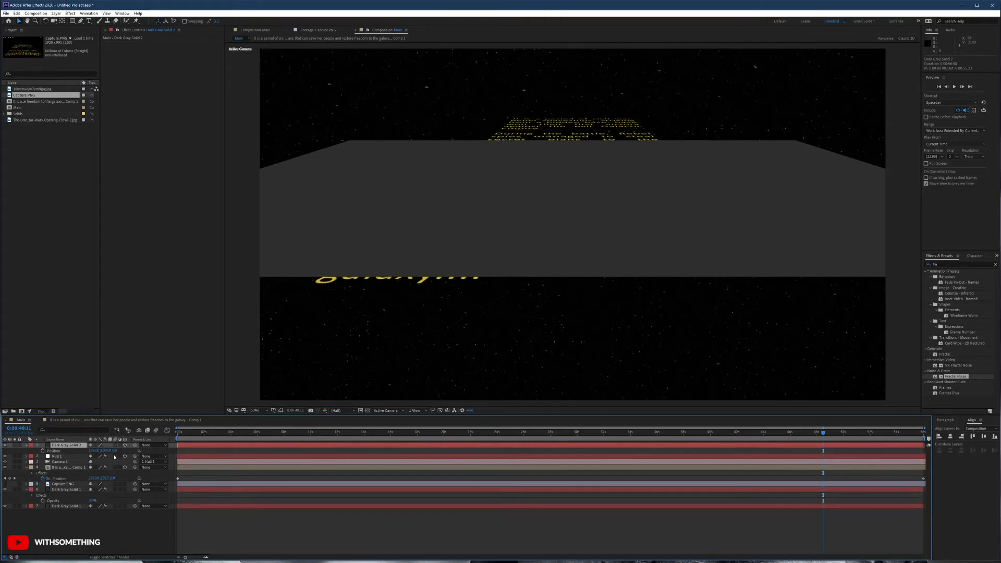
click(106, 451)
text(700)
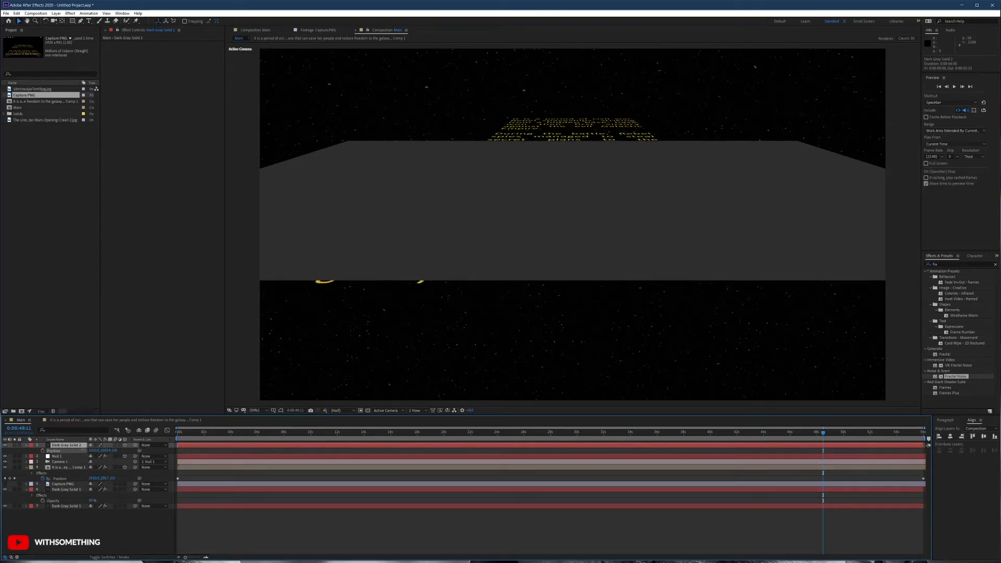
key(Return)
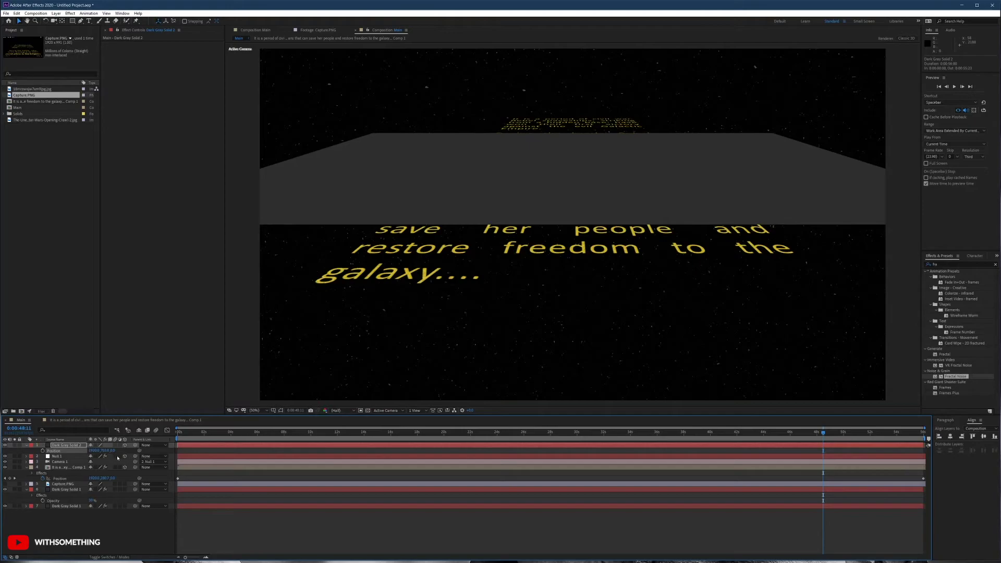
Lower the top solid's Y position further until it covers only the farthest lines of the crawl text
drag(104, 450, 9, 478)
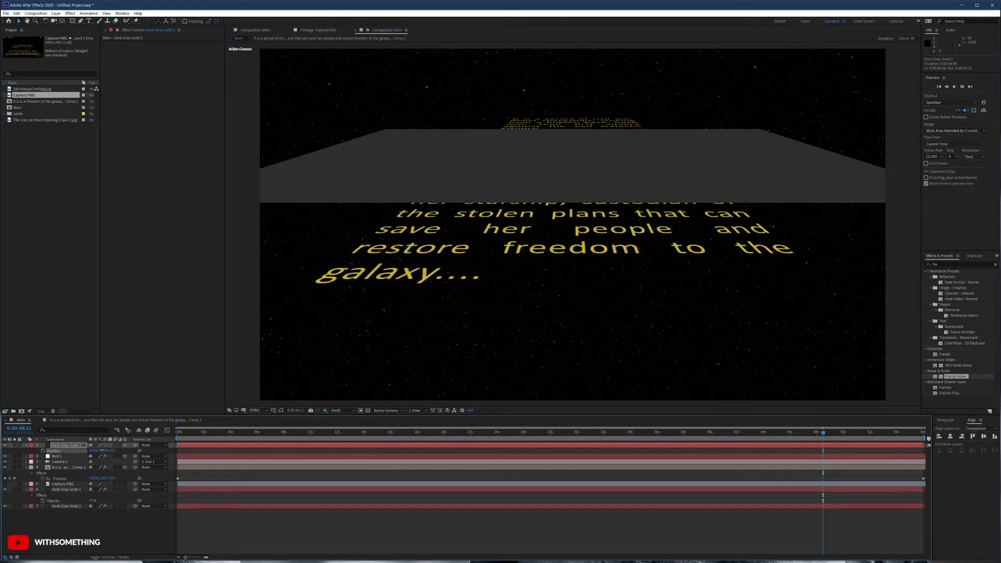
drag(102, 451, 1, 517)
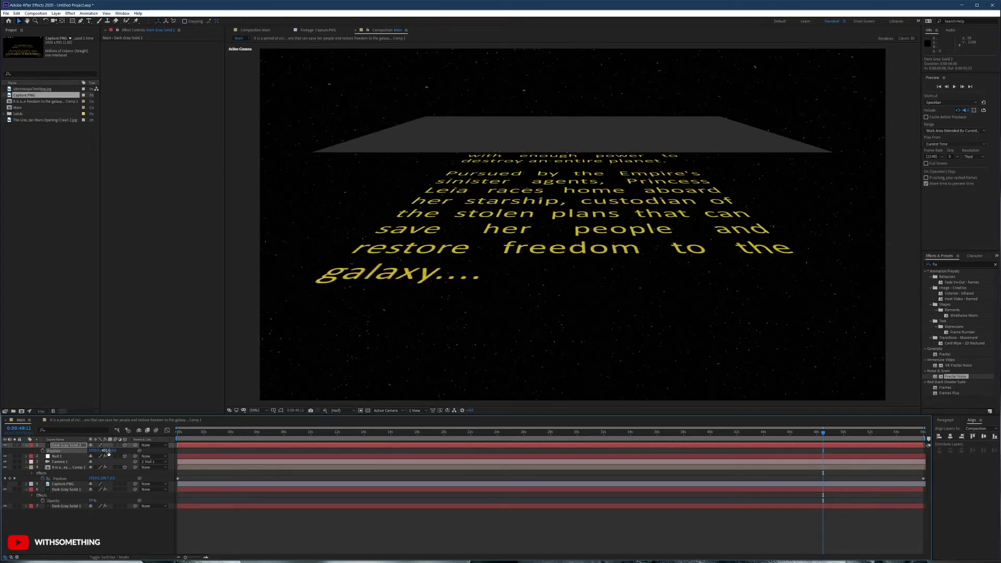
drag(107, 451, 64, 462)
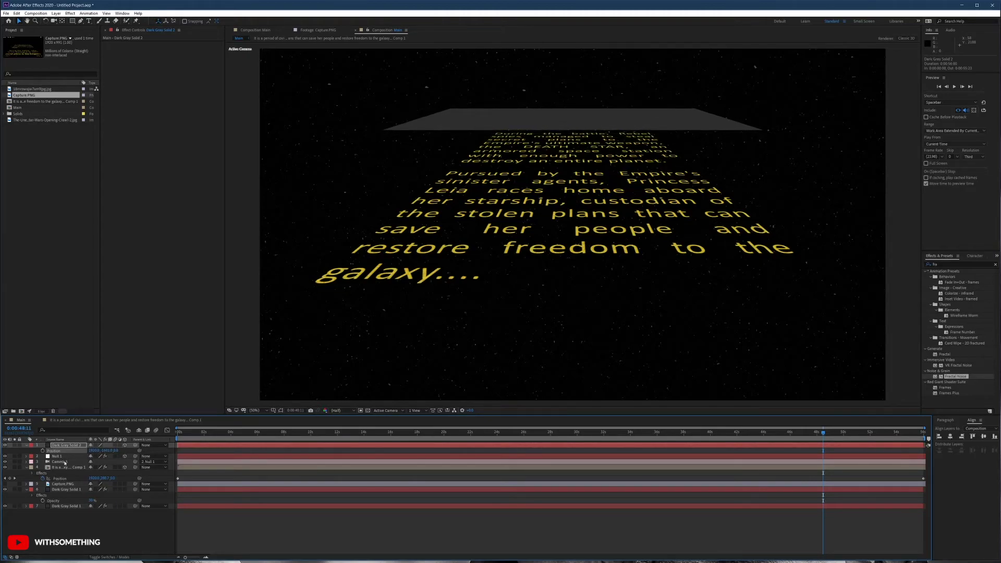
click(71, 446)
key(p)
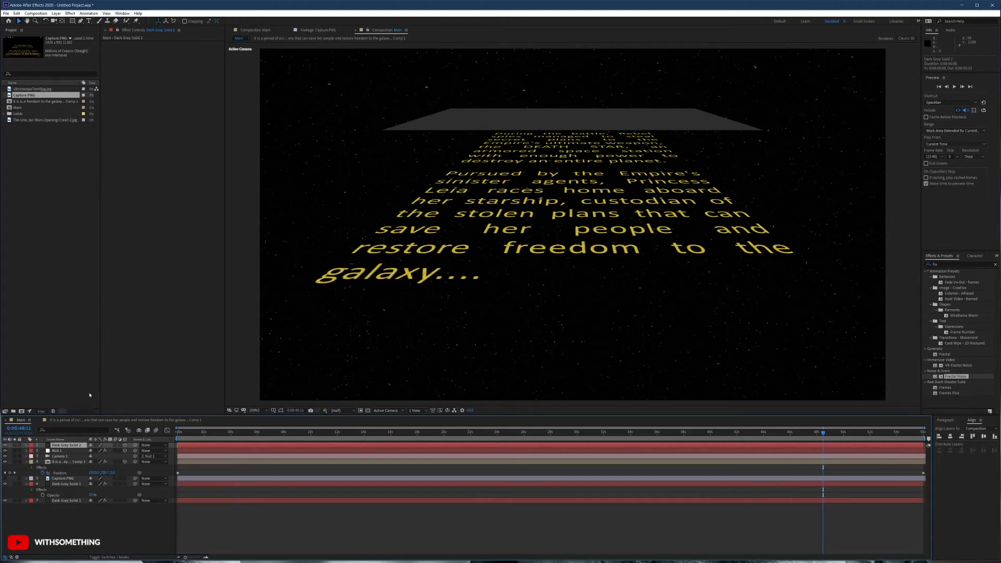
click(36, 14)
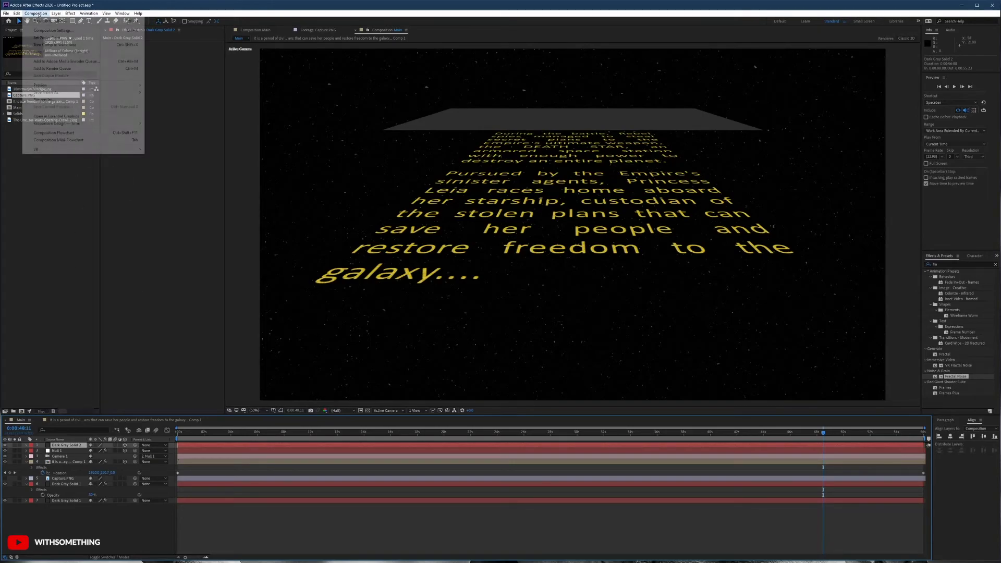
click(53, 31)
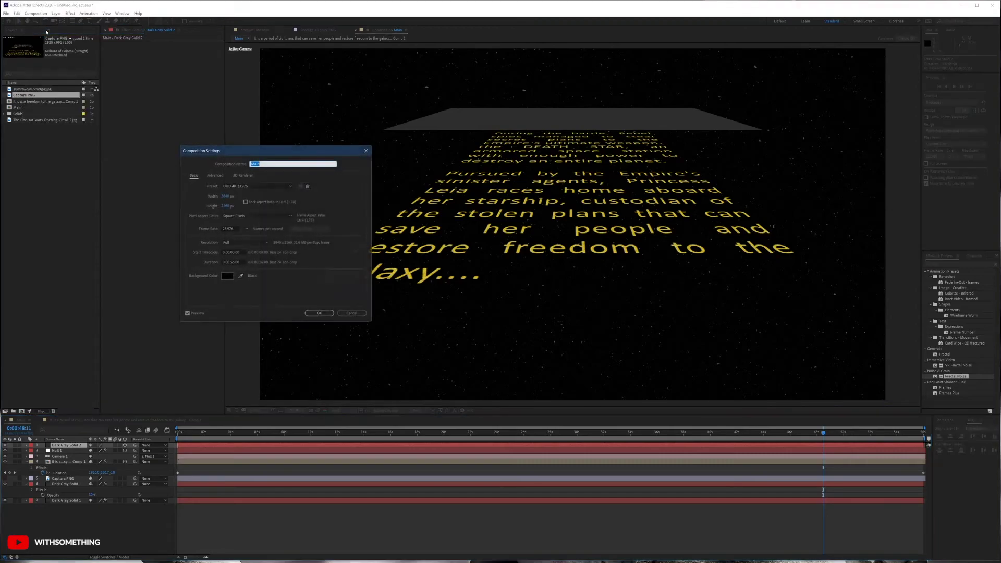
click(351, 313)
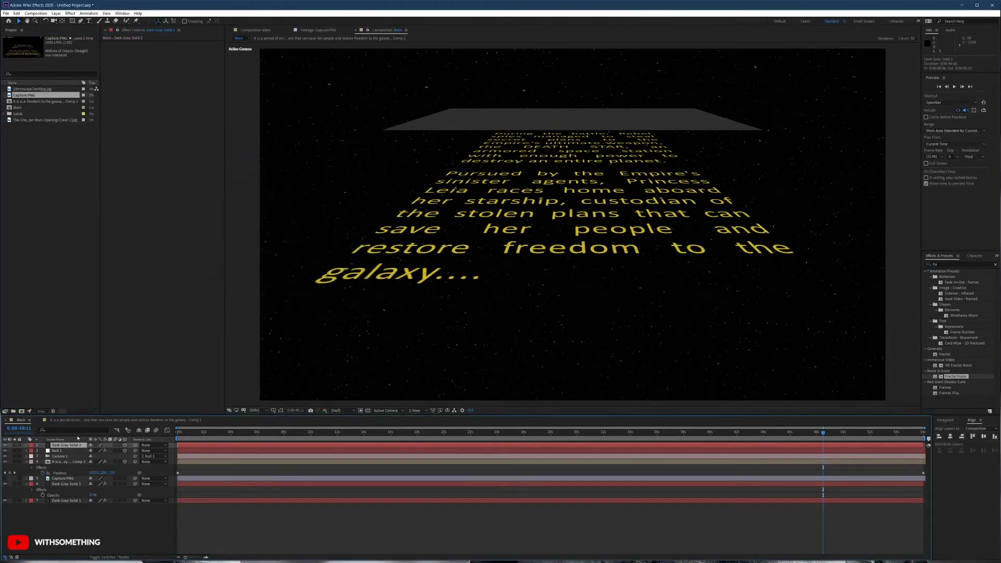
Change the top solid's color to black (000000) in its solid settings
click(55, 13)
click(73, 28)
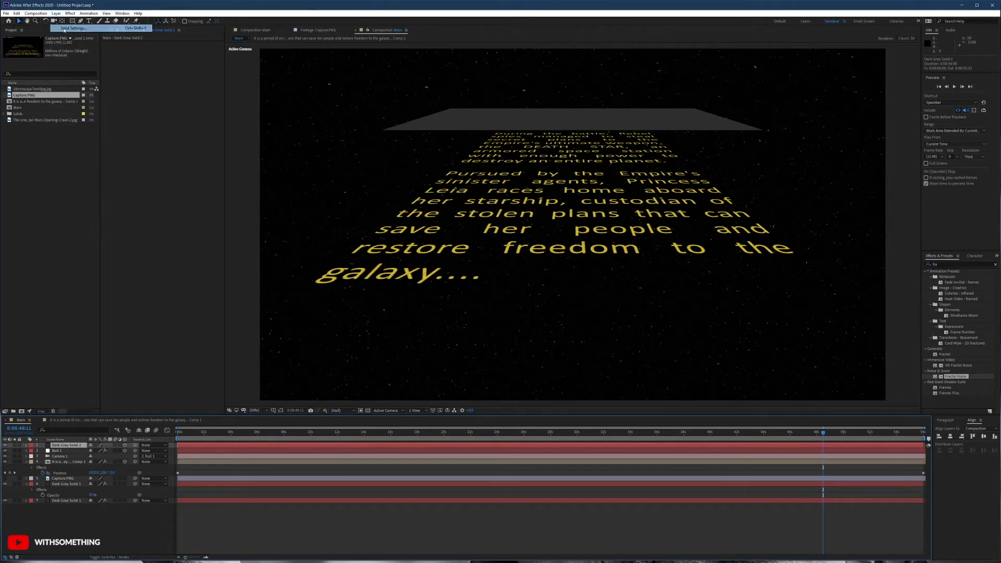
click(495, 316)
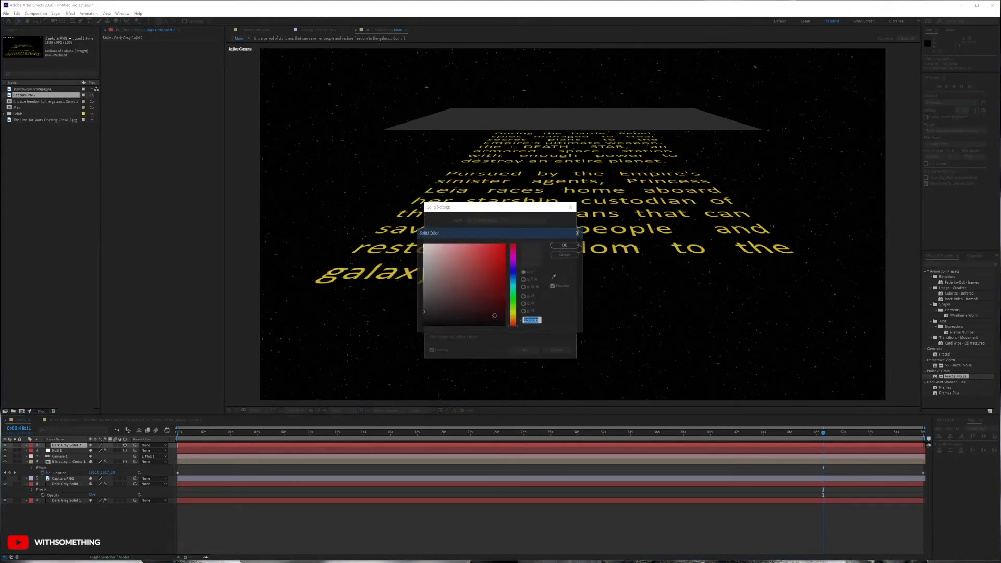
click(423, 326)
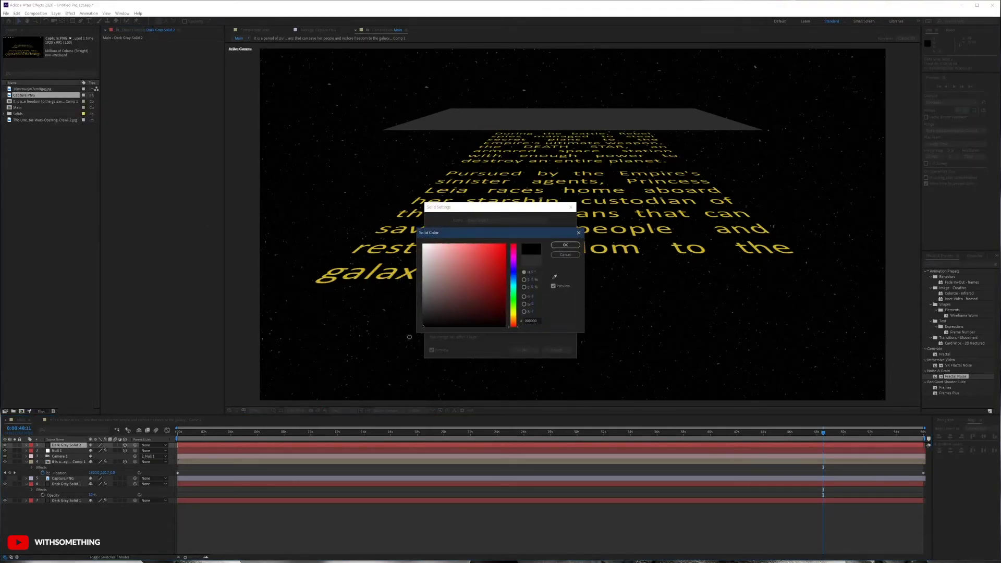
click(564, 245)
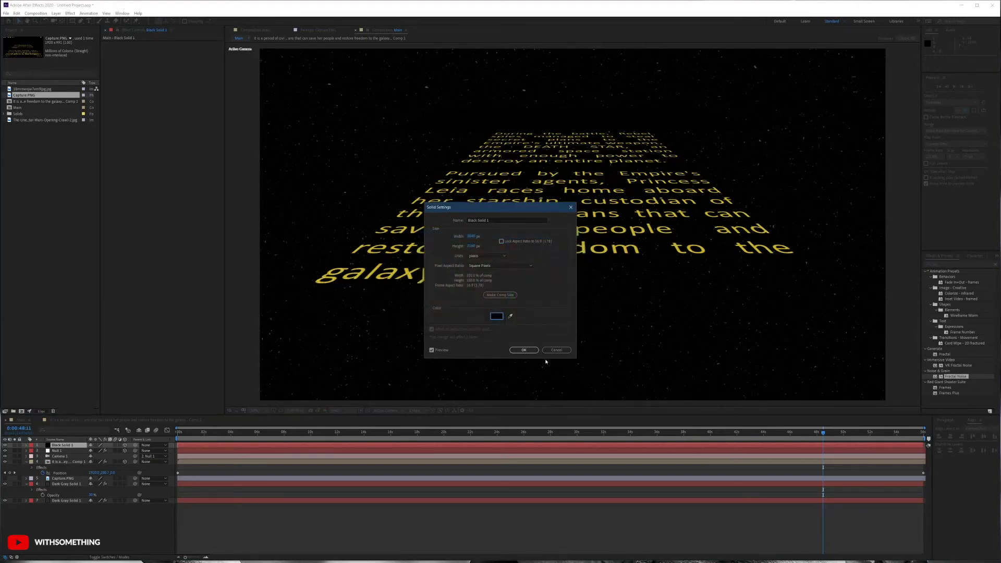
click(523, 350)
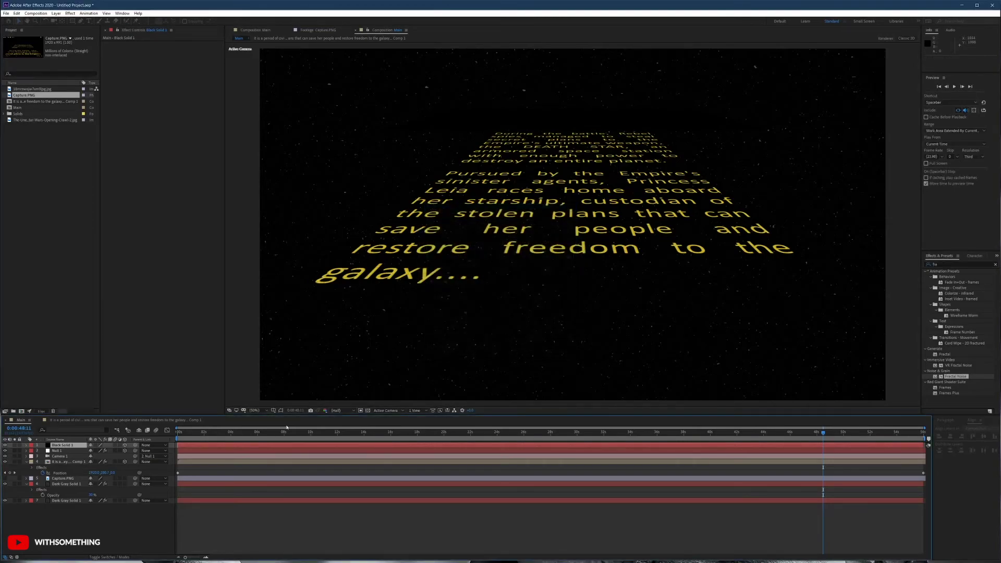
Apply a Fast Box Blur to the top black solid and raise its blur radius until its edges fade softly over the crawl
click(59, 447)
click(81, 516)
click(66, 447)
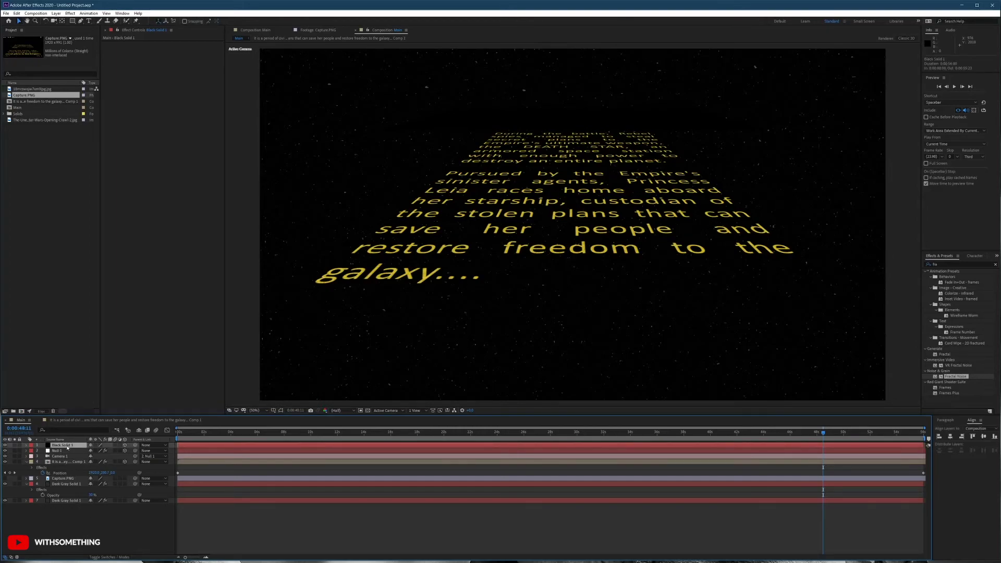
right_click(139, 121)
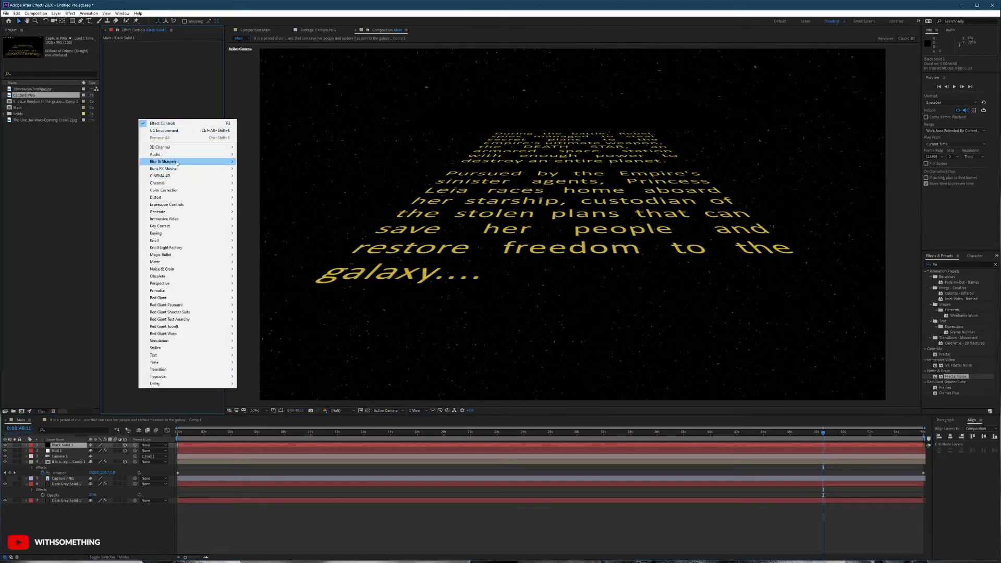
mouse_move(198, 162)
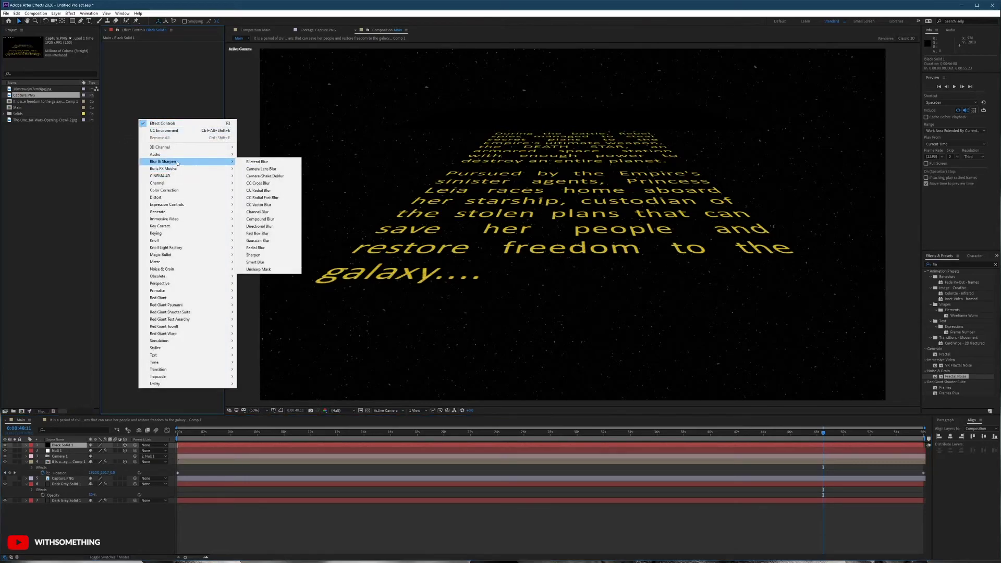
click(266, 234)
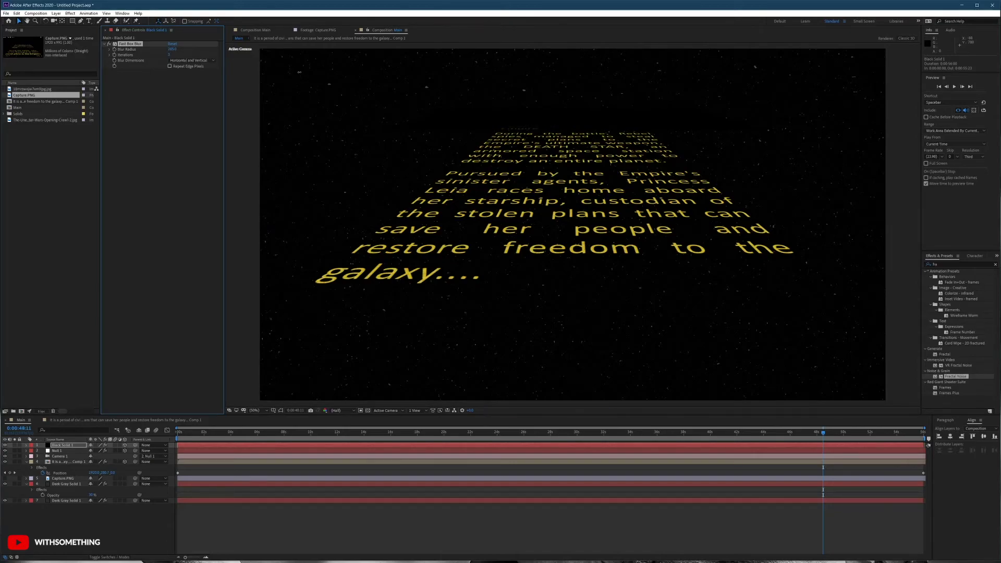
drag(308, 72, 382, 79)
drag(536, 100, 621, 105)
click(174, 50)
drag(176, 50, 139, 60)
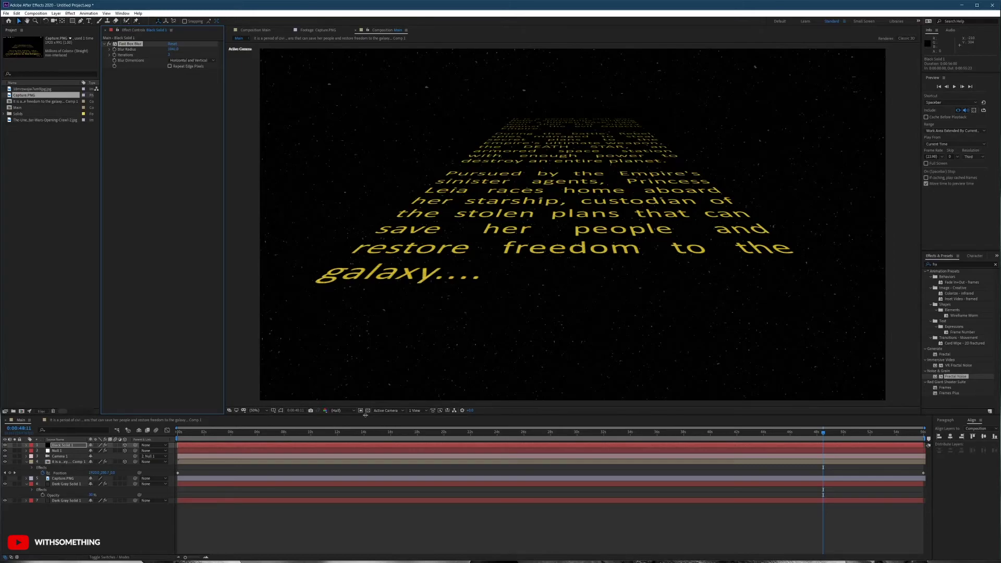
Turn on the transparency grid and hide both Dark Gray solids so the blurred black solid can be judged
click(368, 411)
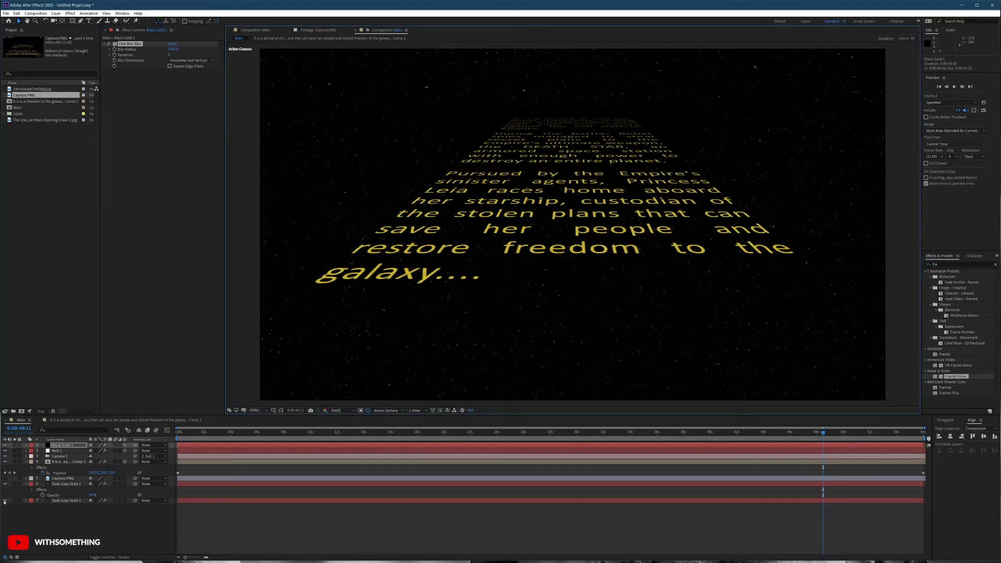
click(4, 500)
click(5, 484)
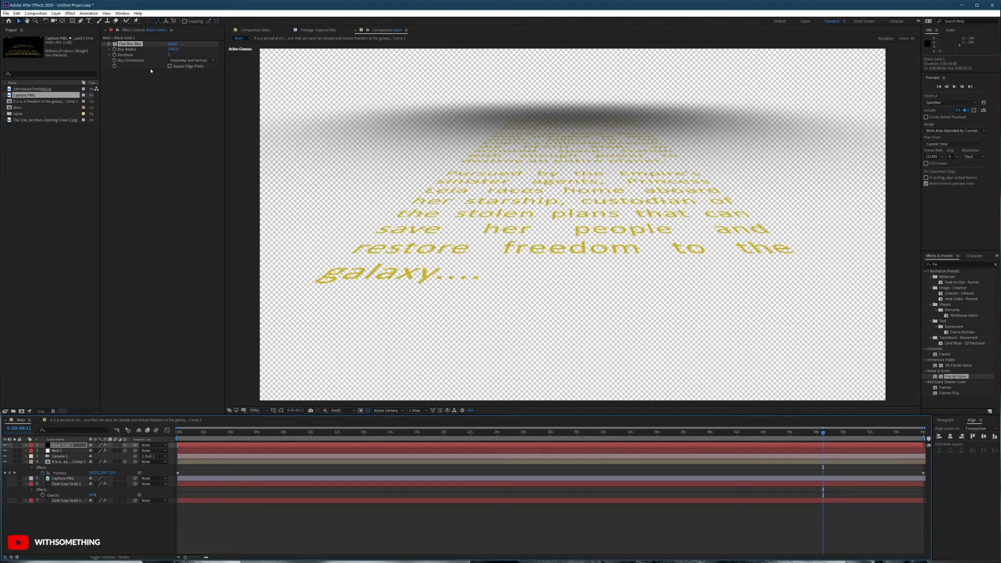
Scale up the black solid so its blurred band reaches both side edges of the frame
click(62, 444)
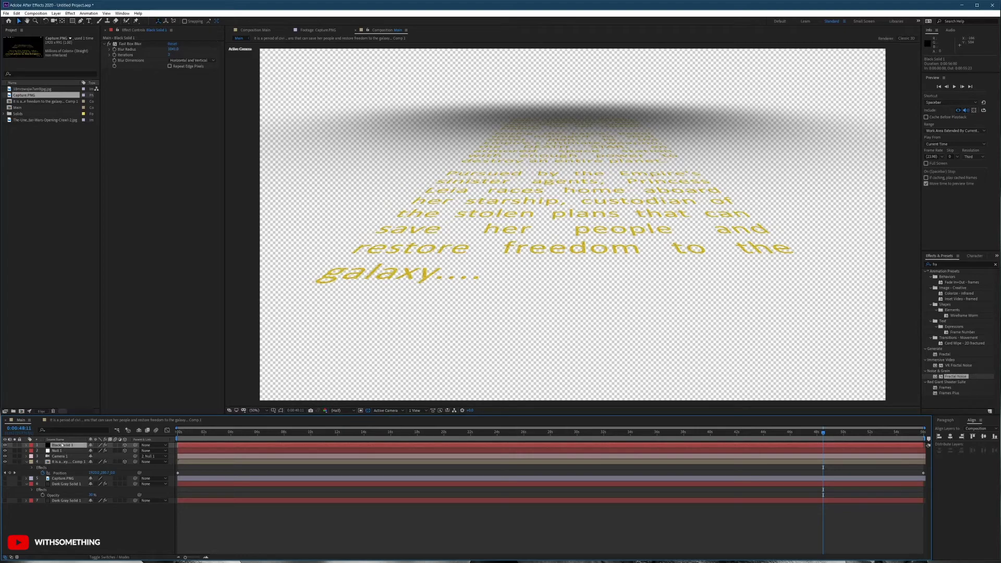
key(s)
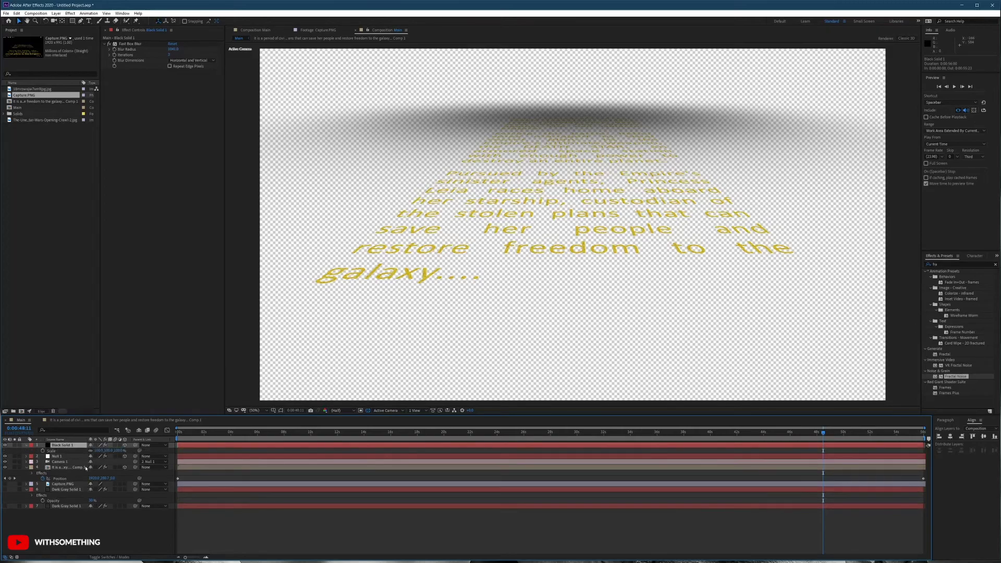
drag(104, 451, 129, 451)
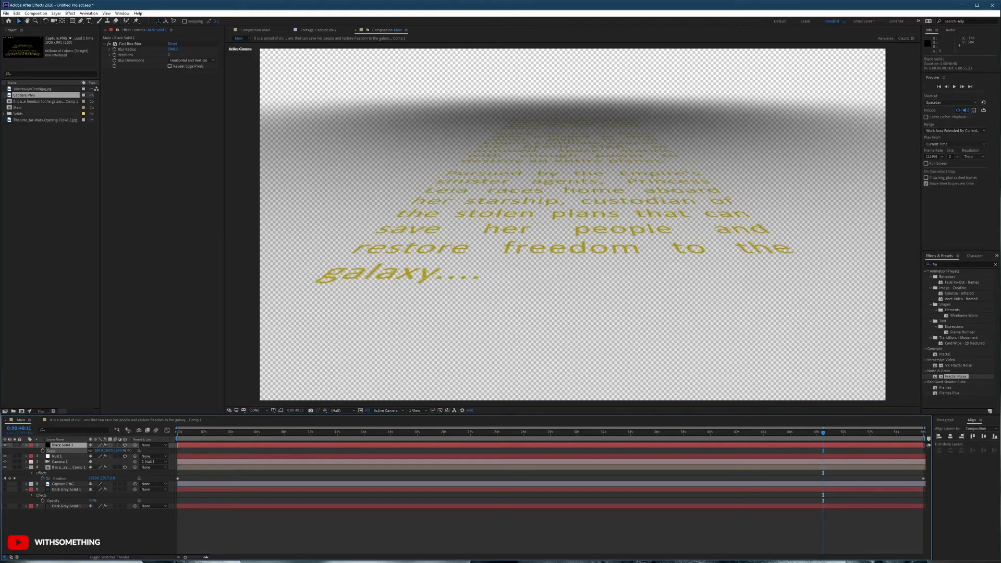
drag(129, 451, 129, 451)
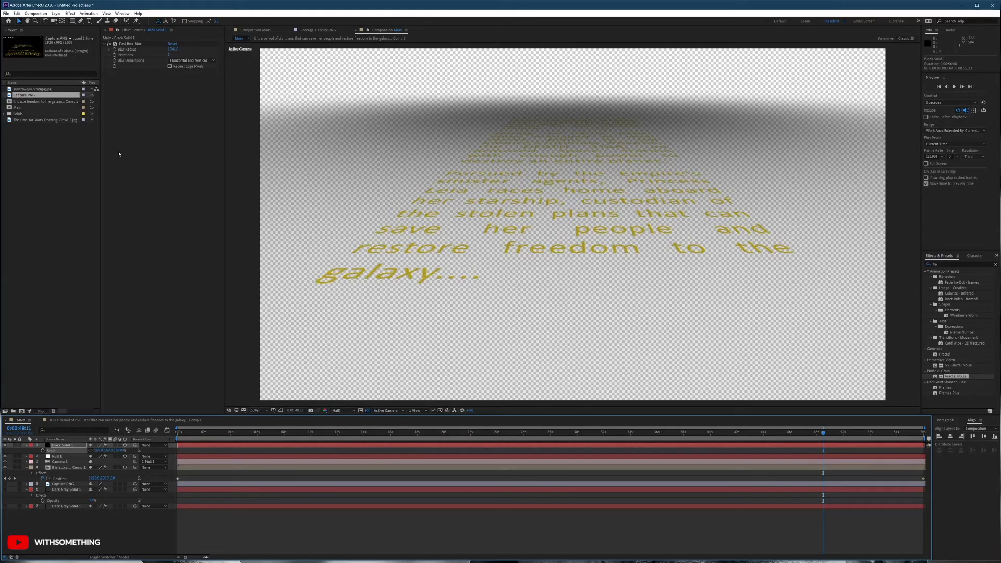
Compare the black solid with its Fast Box Blur off and on, and reduce the blur radius
click(110, 44)
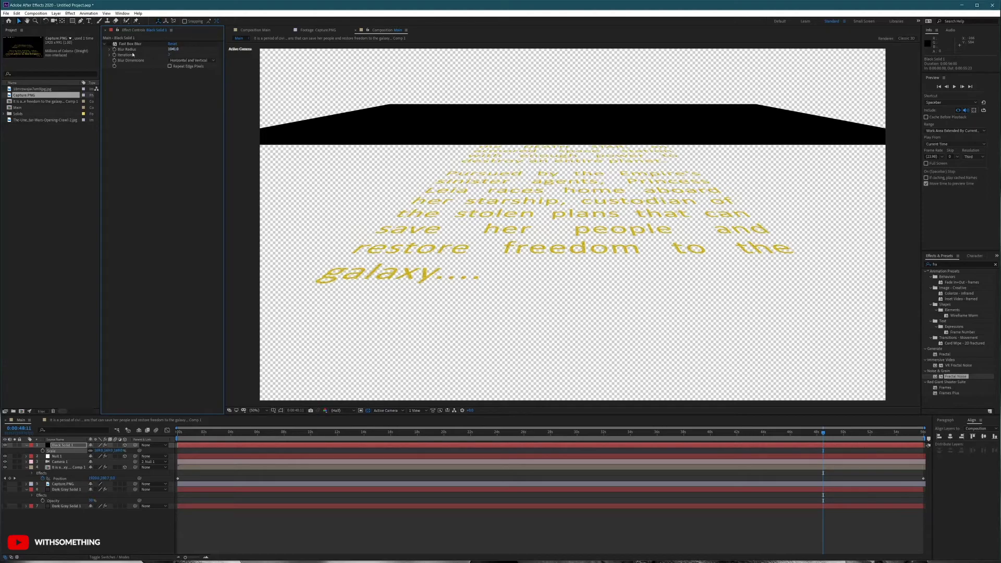
click(109, 45)
drag(173, 50, 138, 57)
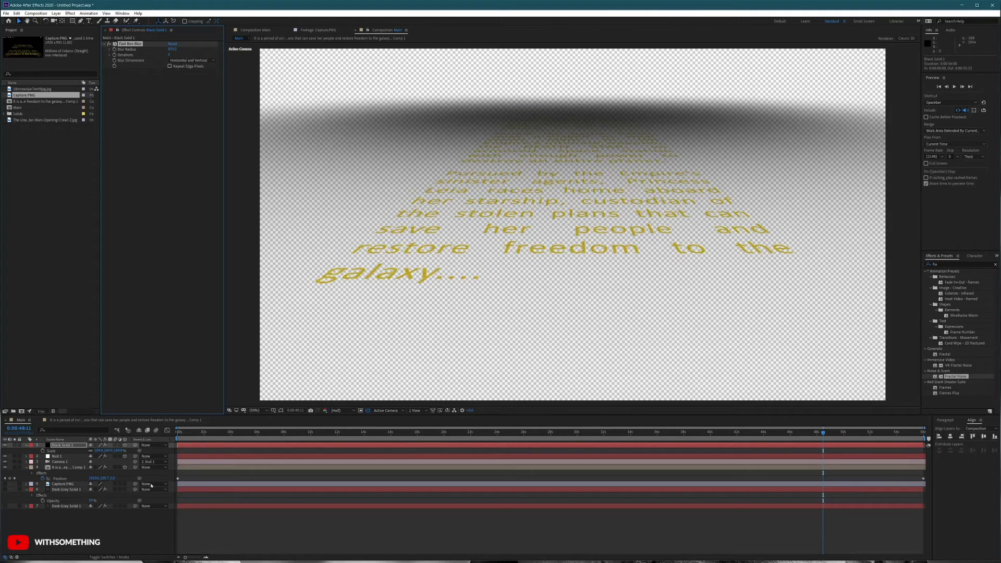
Make both Dark Gray solids visible again behind the crawl
click(82, 531)
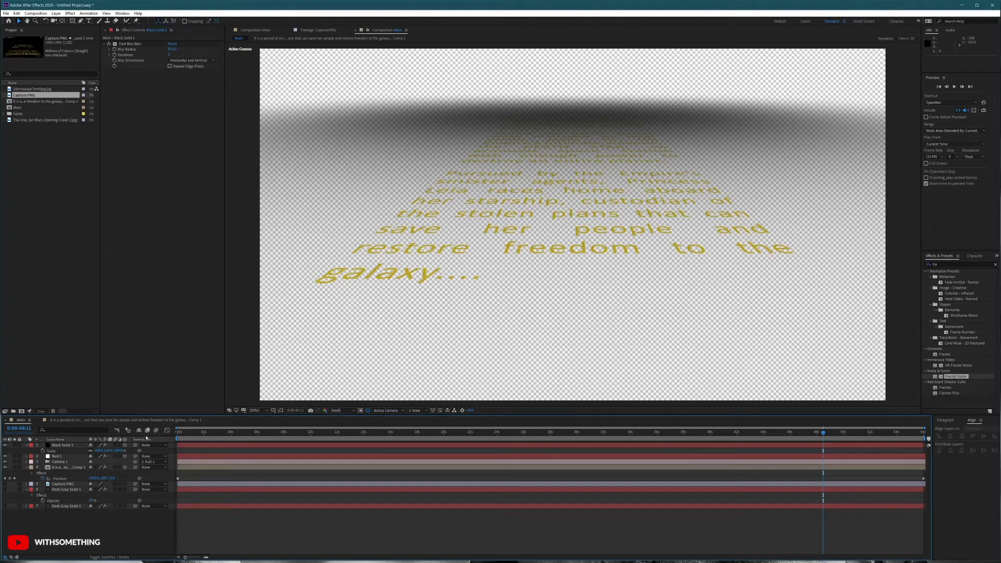
click(5, 489)
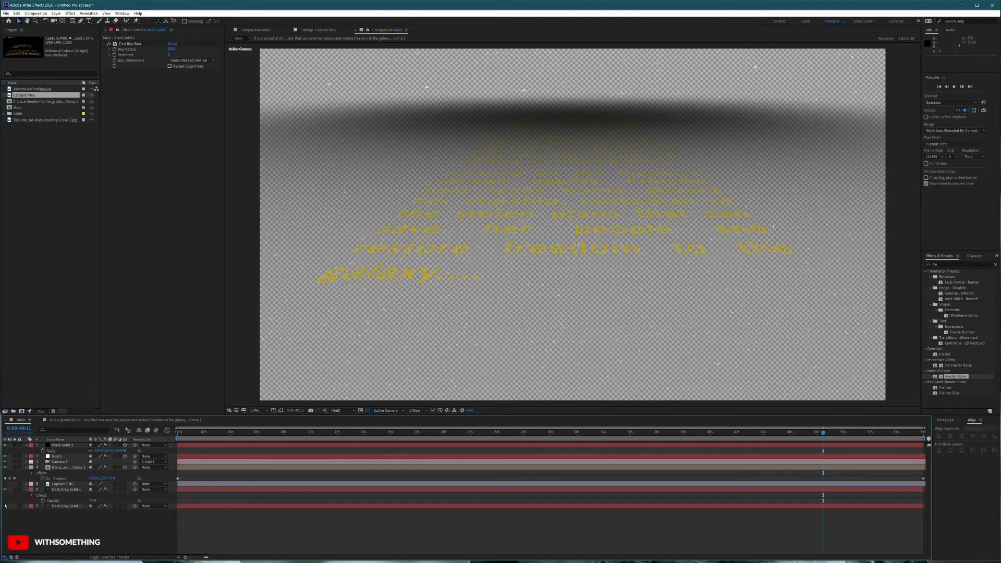
click(6, 506)
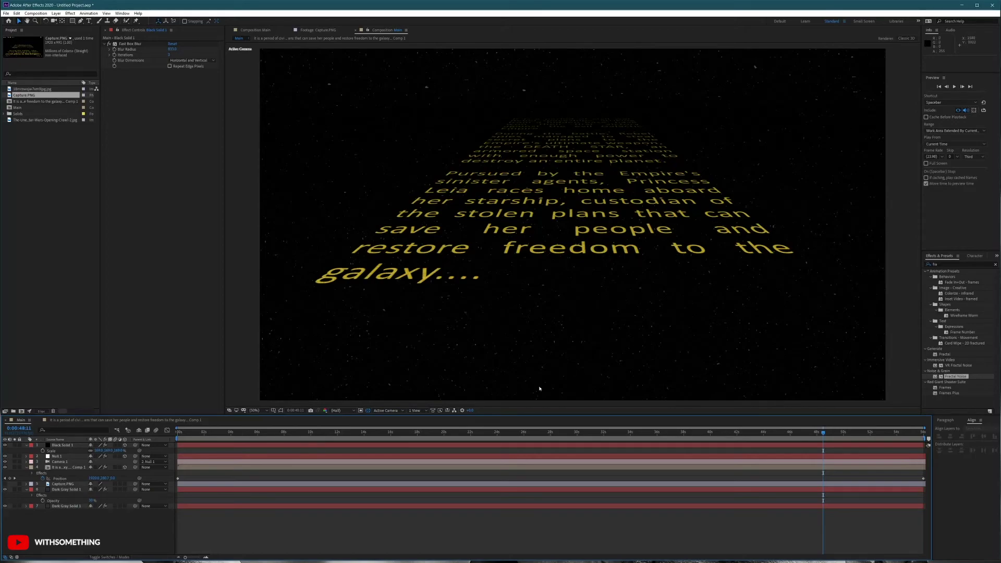
Collapse the crawl layer's Add Grain settings and move the current time to 0:00:45:00
drag(807, 437, 639, 445)
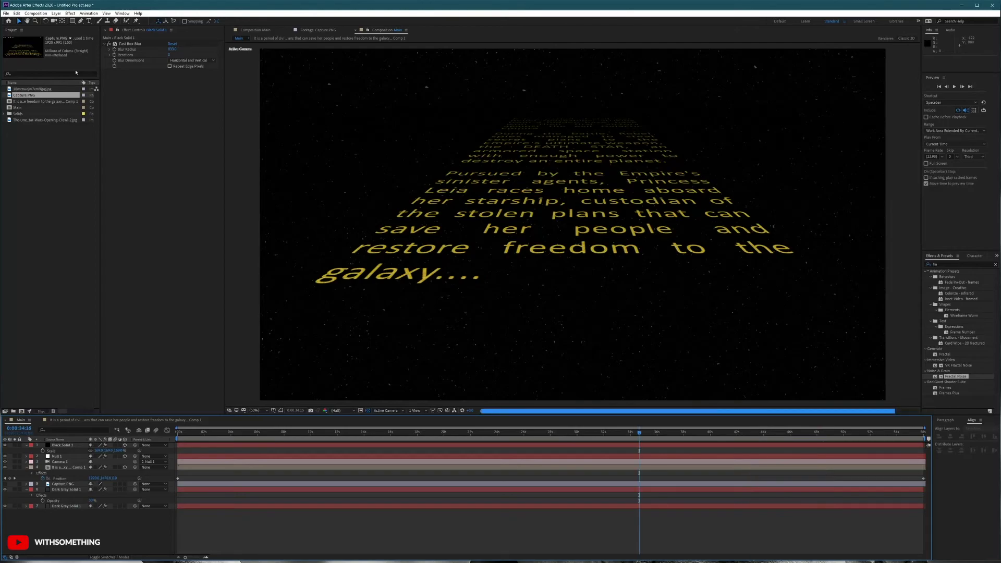
click(59, 468)
click(109, 44)
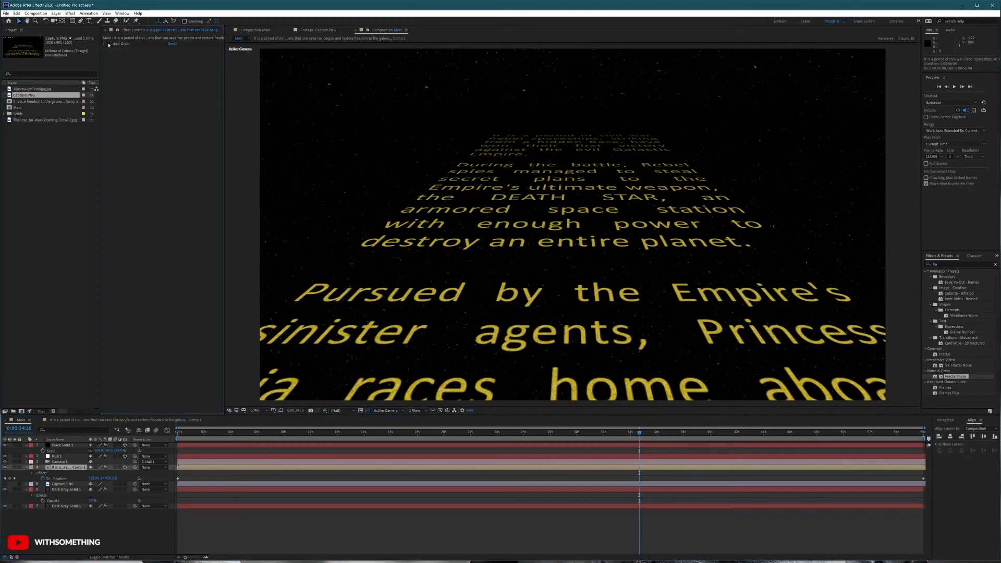
drag(639, 434, 777, 418)
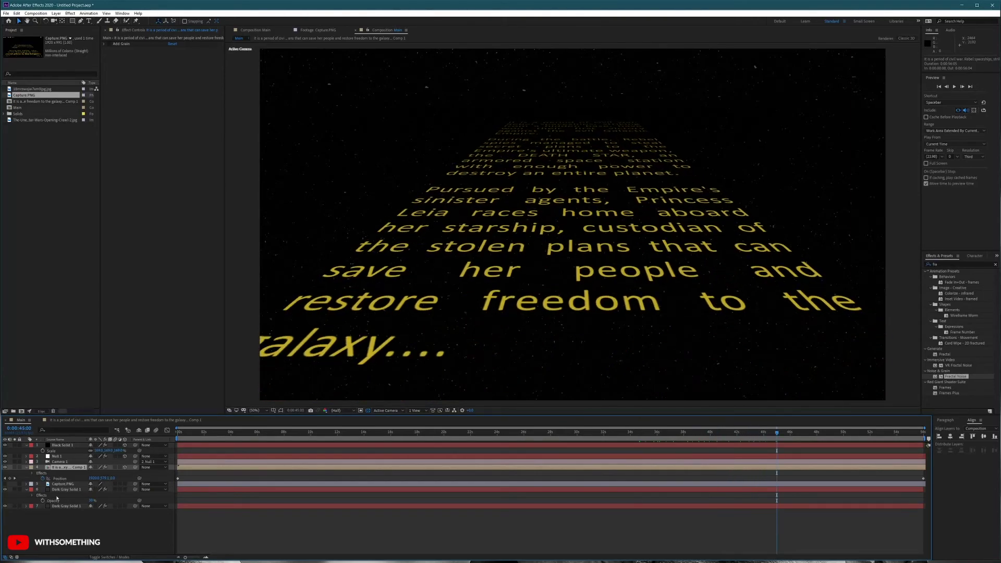
Compare the far end of the crawl with the black solid hidden and shown
click(6, 445)
click(6, 445)
click(5, 445)
click(6, 445)
click(6, 445)
click(6, 445)
click(114, 536)
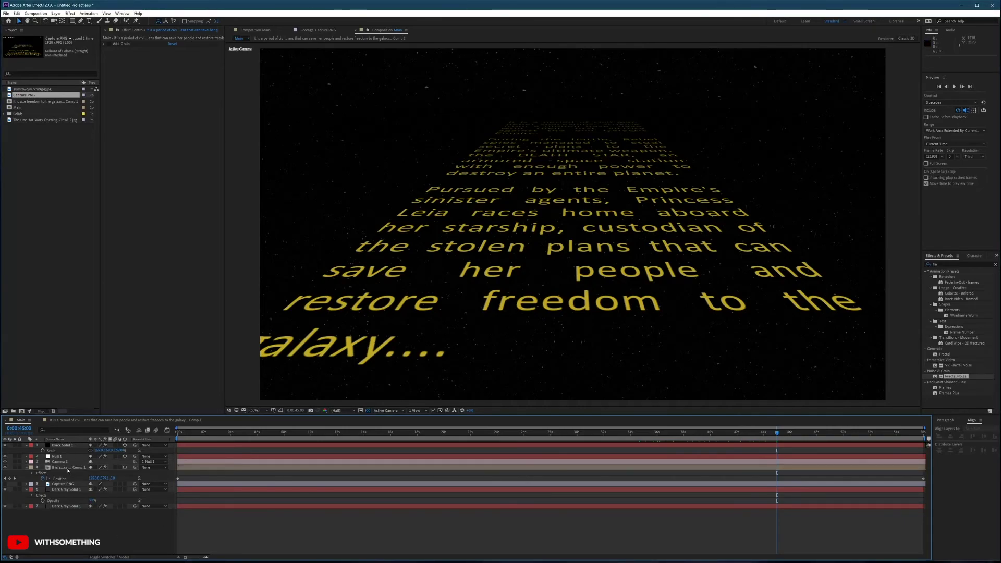
Duplicate the crawl text layer and place the copy directly below the black solid in the layer order
click(67, 469)
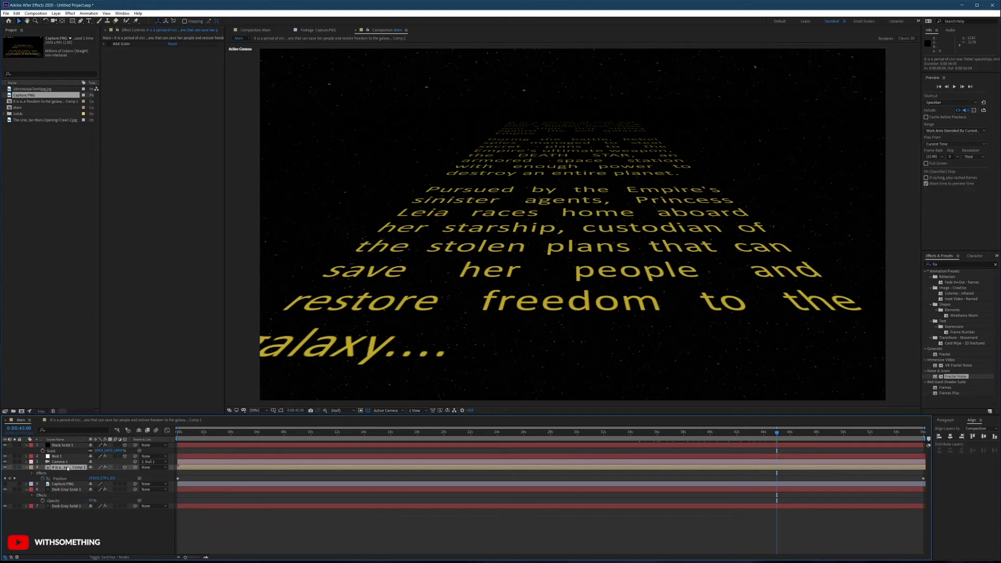
key(ctrl+d)
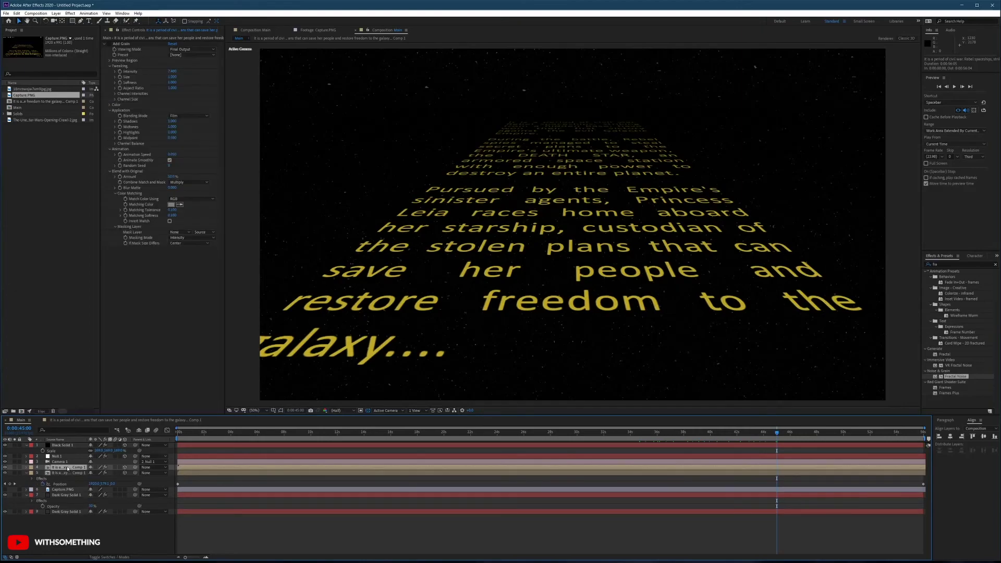
drag(67, 468, 75, 445)
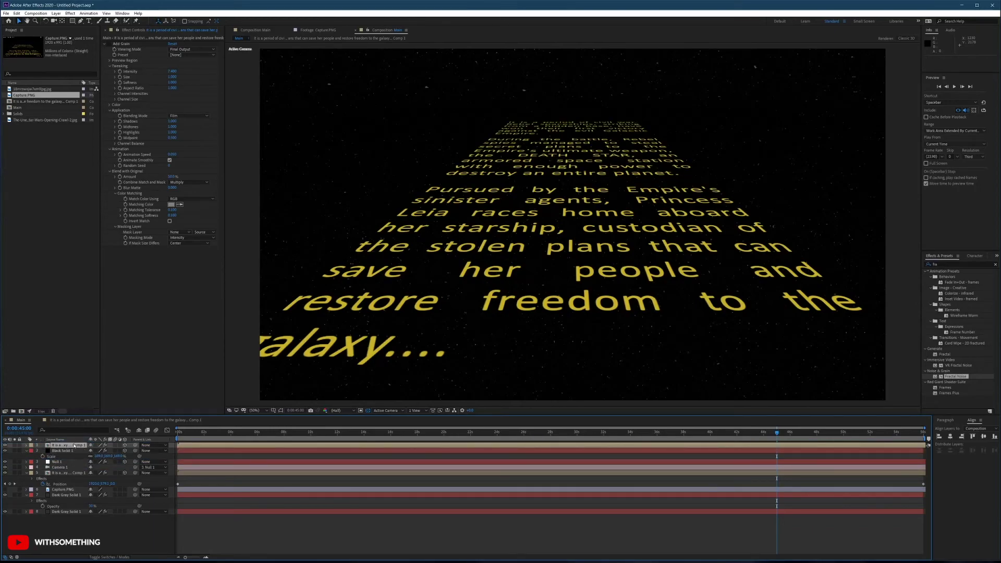
drag(74, 447, 76, 457)
click(73, 446)
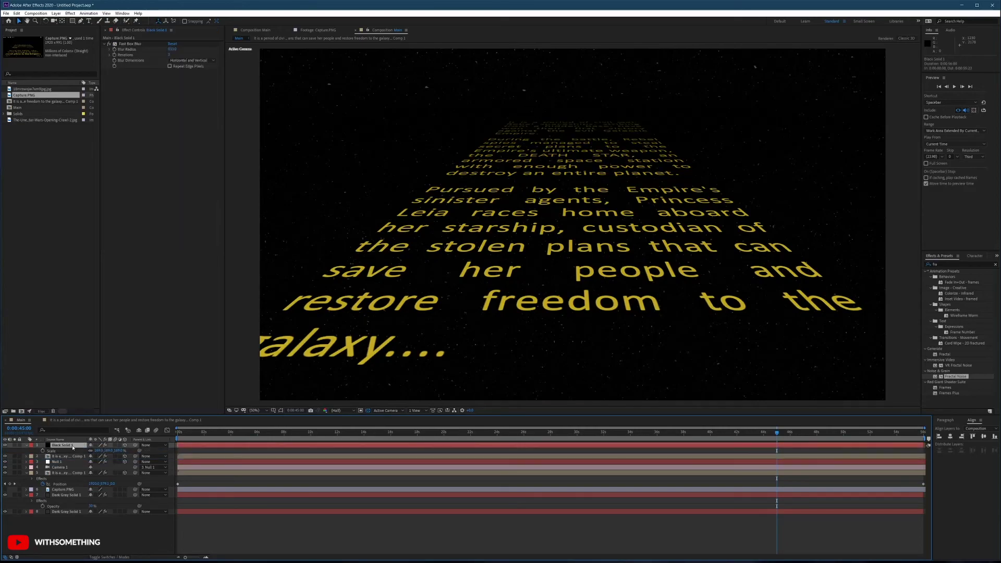
click(27, 446)
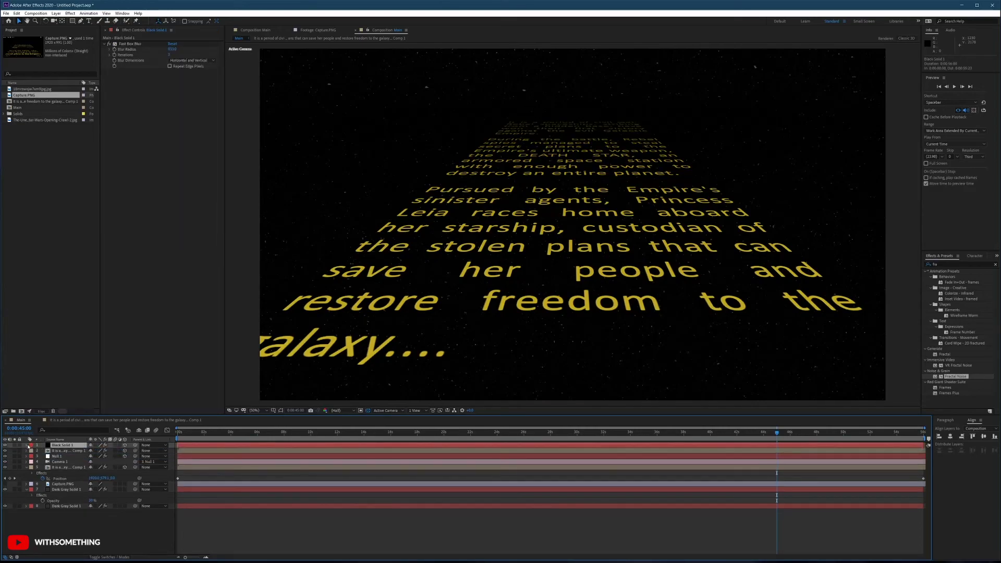
Set the duplicated crawl layer's track matte to Alpha Inverted Matte "Black Solid 1", after trying the plain Alpha Matte
click(11, 558)
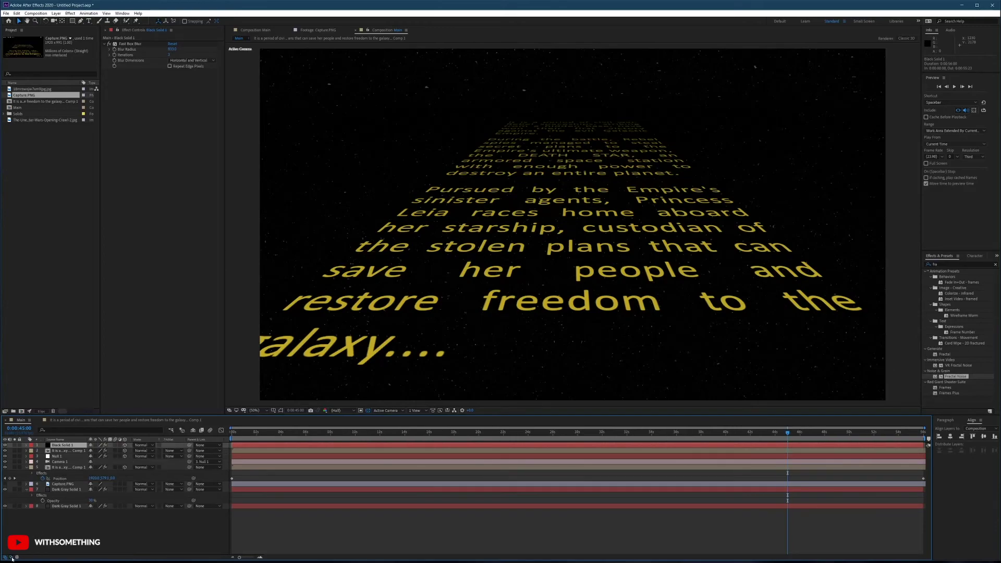
click(171, 450)
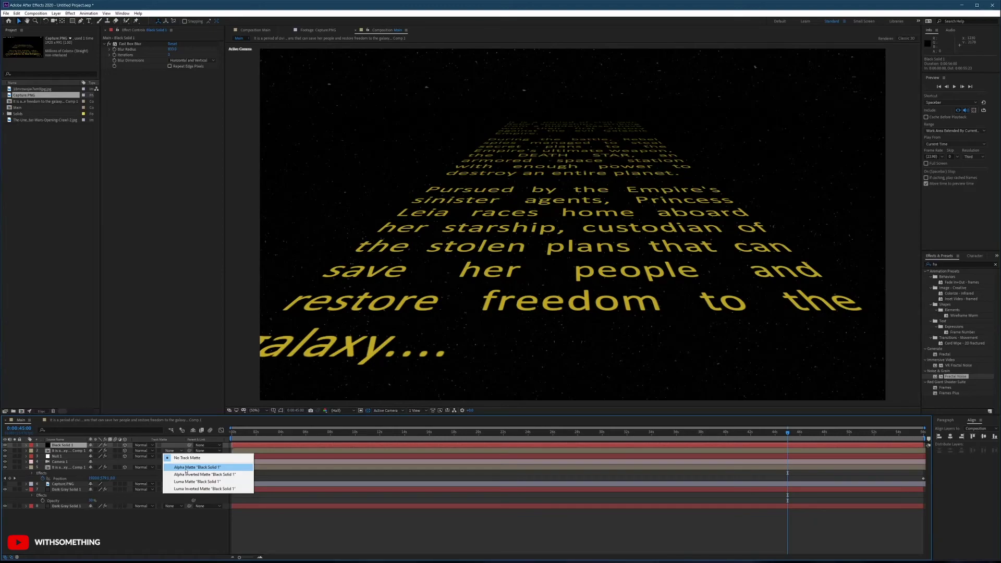
click(185, 467)
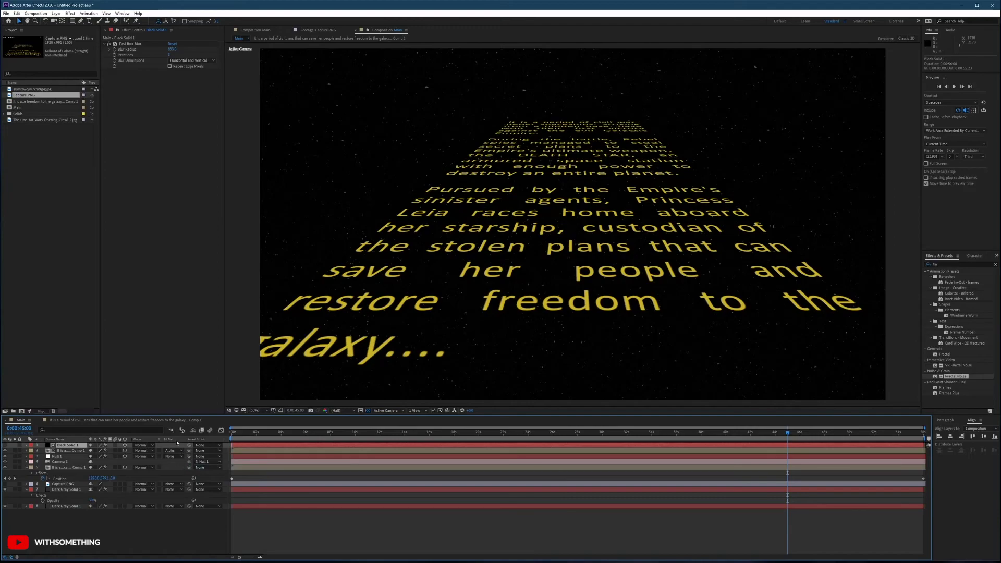
click(169, 452)
click(176, 474)
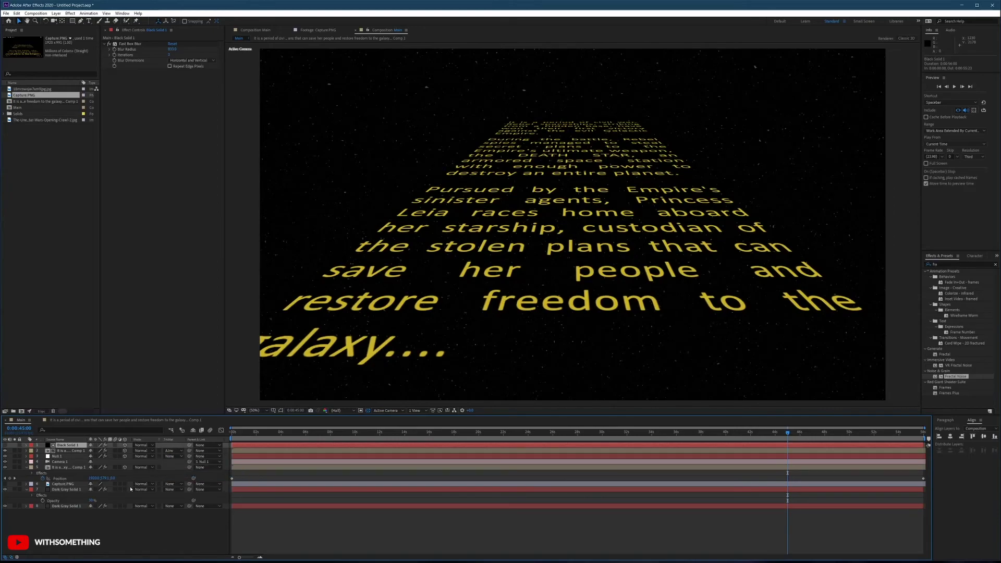
click(17, 557)
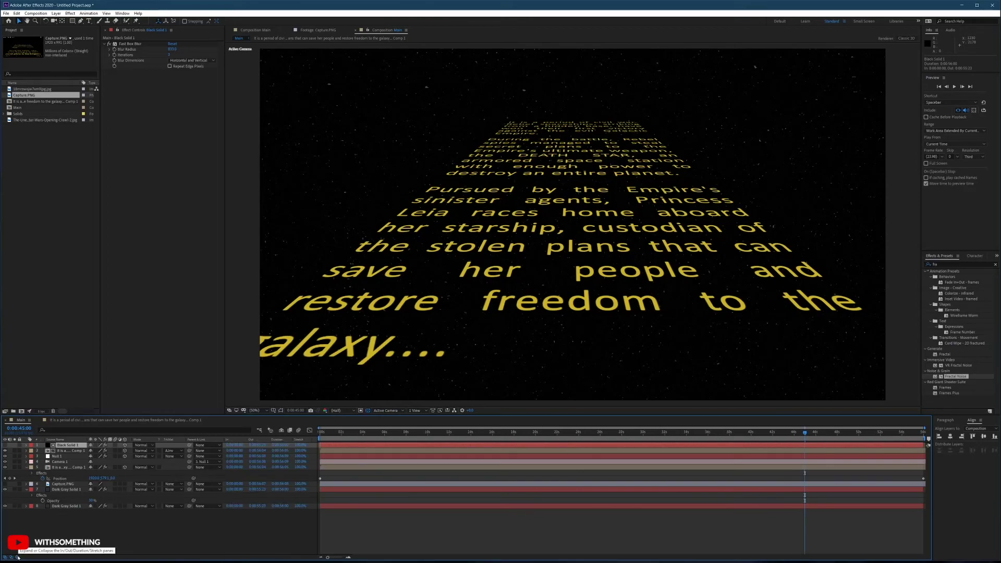
click(18, 557)
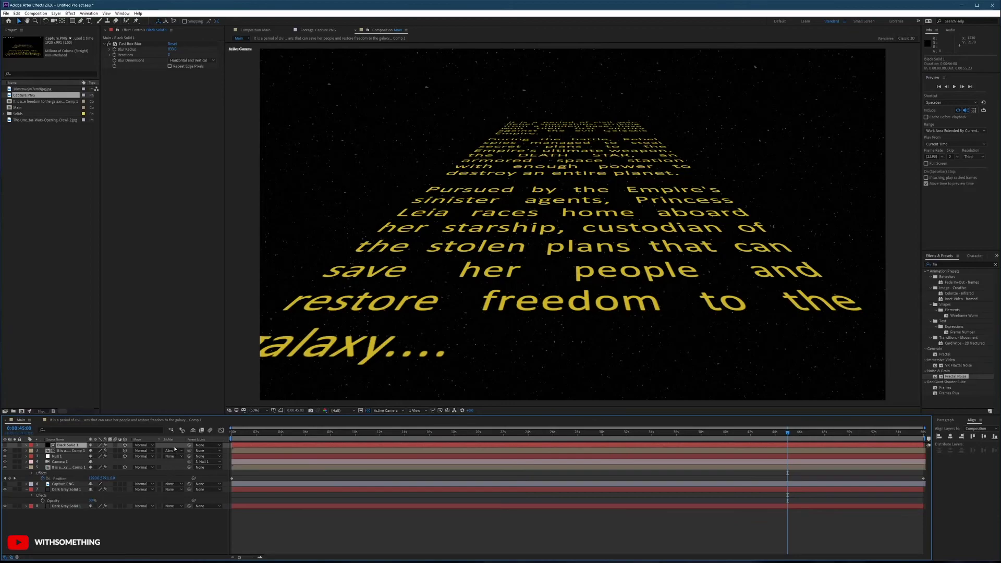
Reveal the duplicated crawl layer's position keyframes, scrub to about 51 seconds, and make the black solid visible again
click(68, 452)
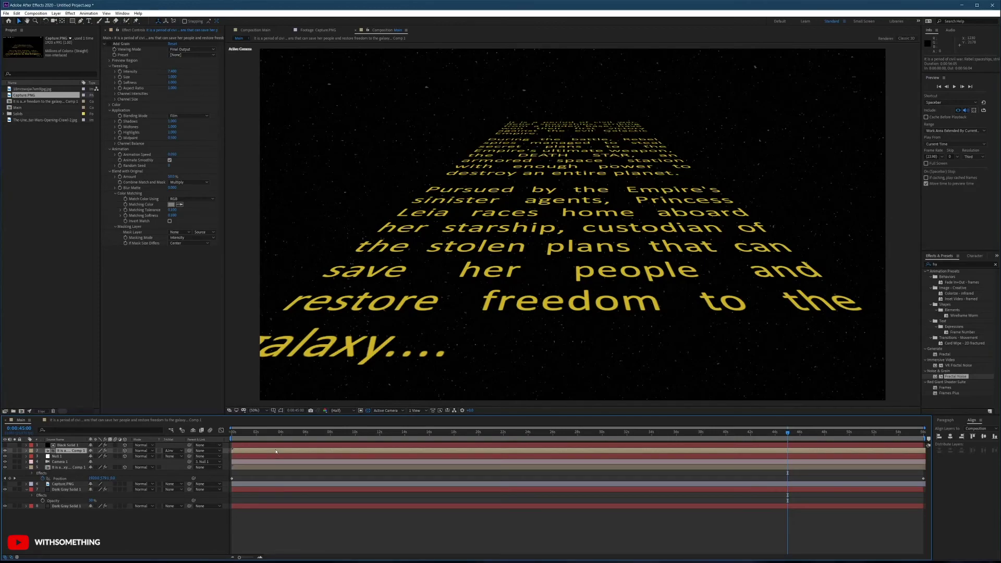
key(p)
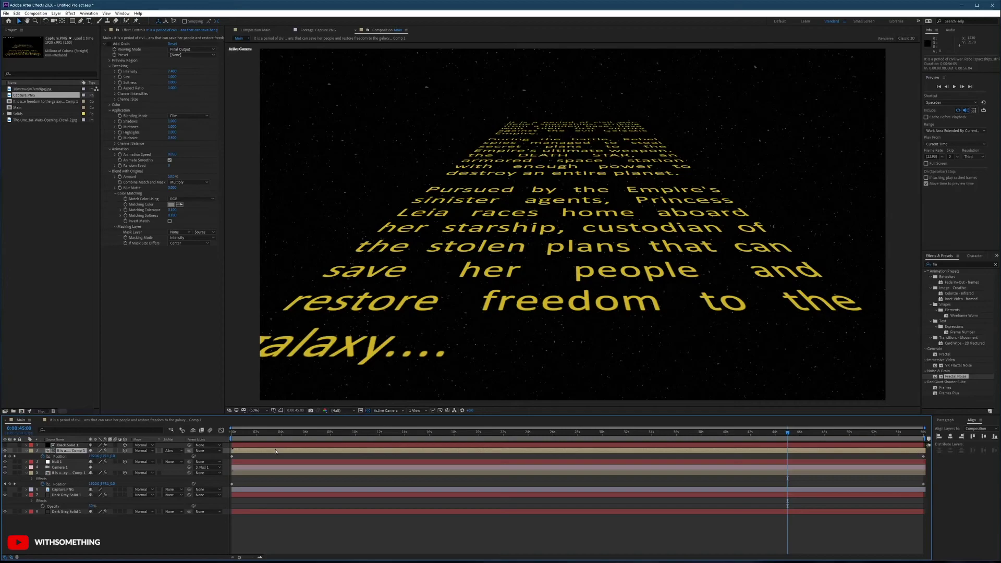
drag(258, 434, 865, 451)
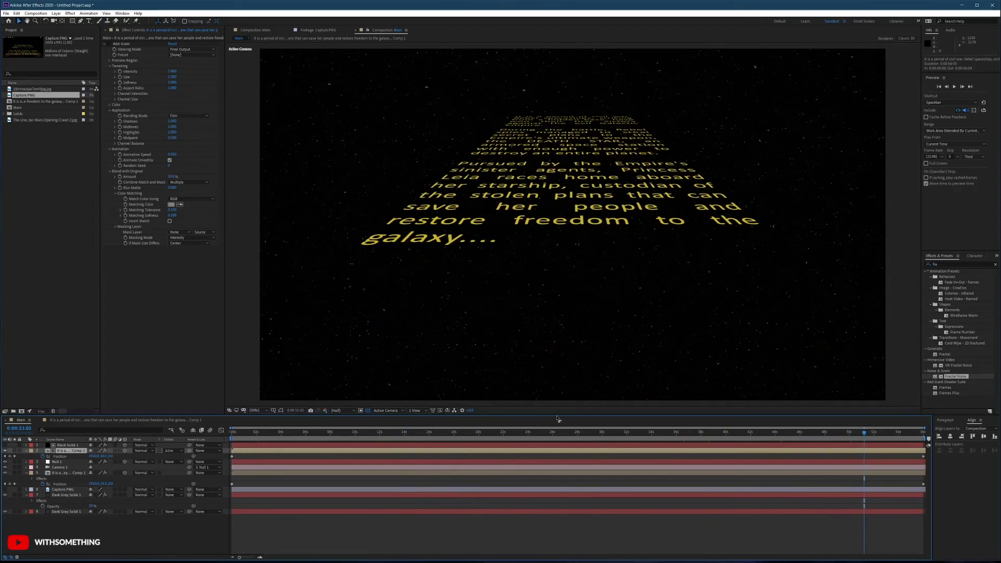
click(5, 446)
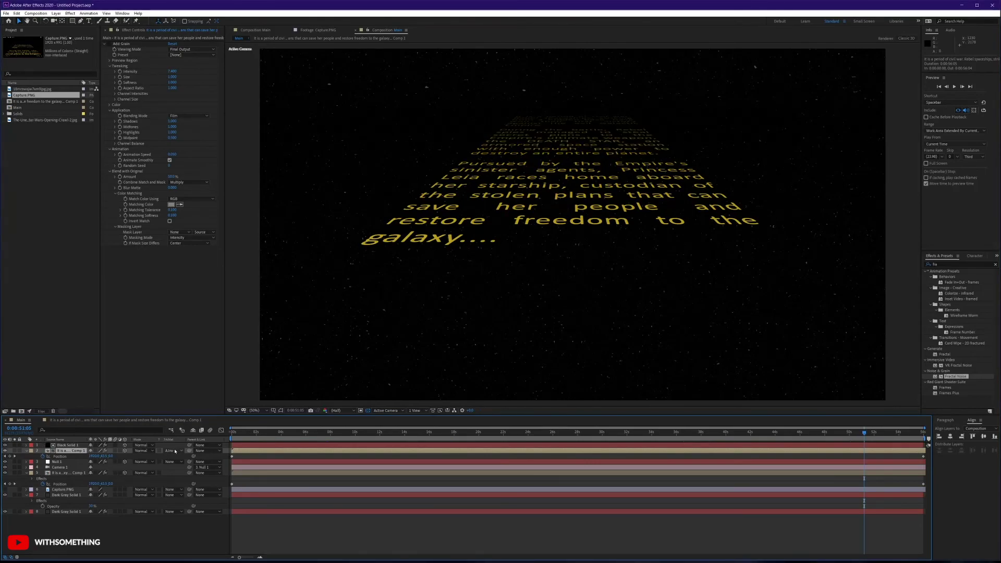
Move the duplicated crawl layer above the black solid and set the solid's track matte to Alpha Matte using that copy
drag(67, 451, 86, 445)
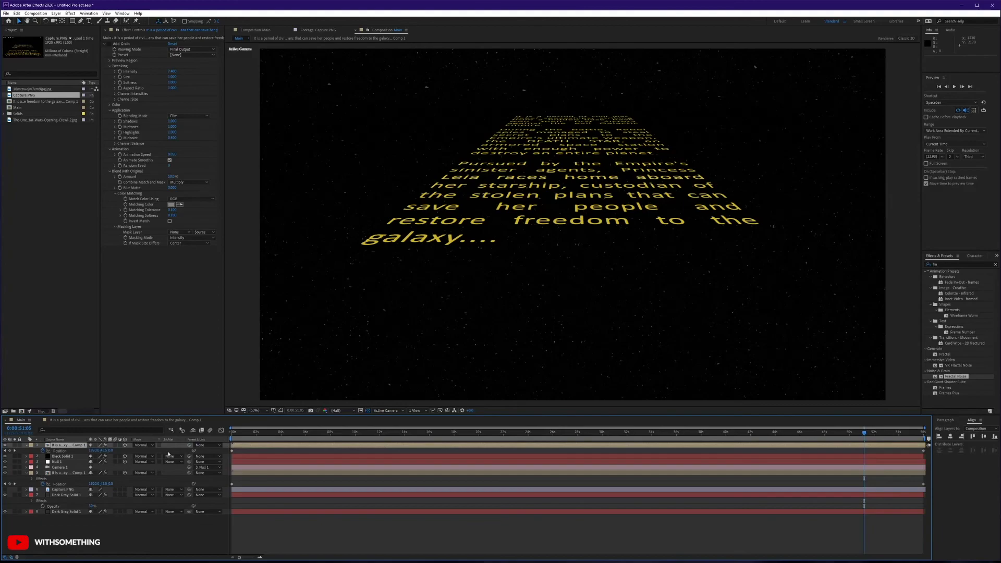
click(27, 446)
click(172, 450)
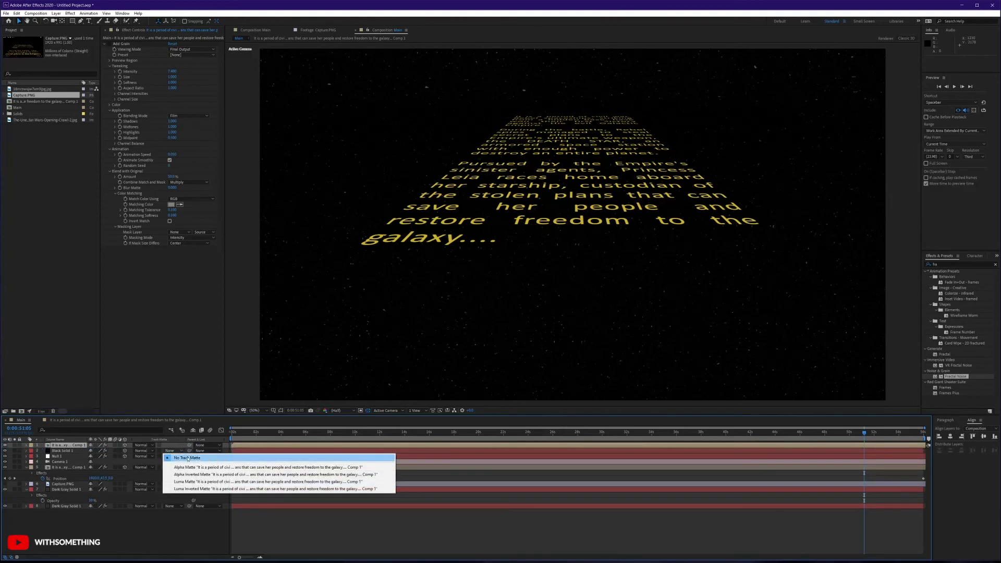
click(187, 467)
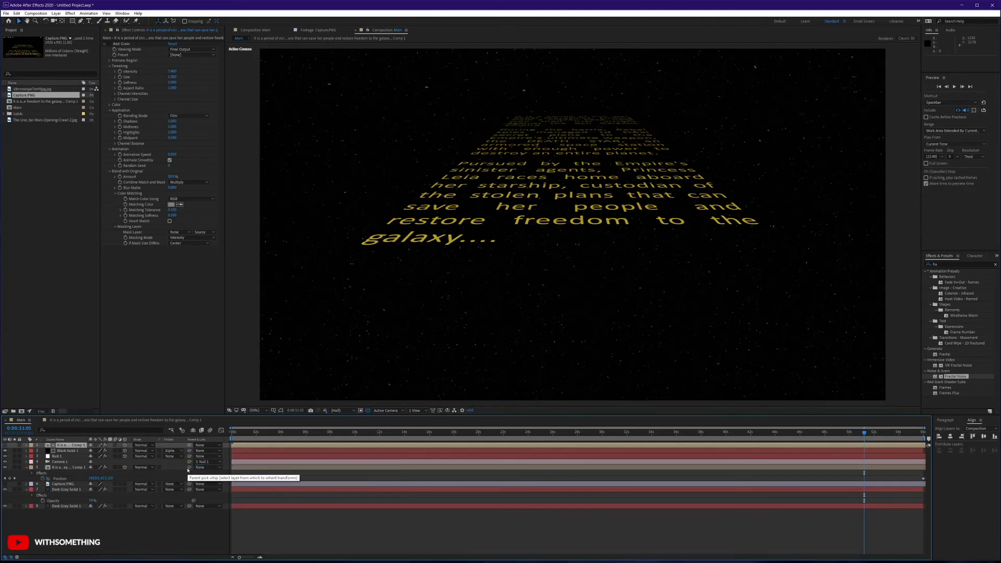
Reveal the position properties of the duplicated crawl layer and the black solid, and adjust the black solid's position
click(130, 520)
click(69, 446)
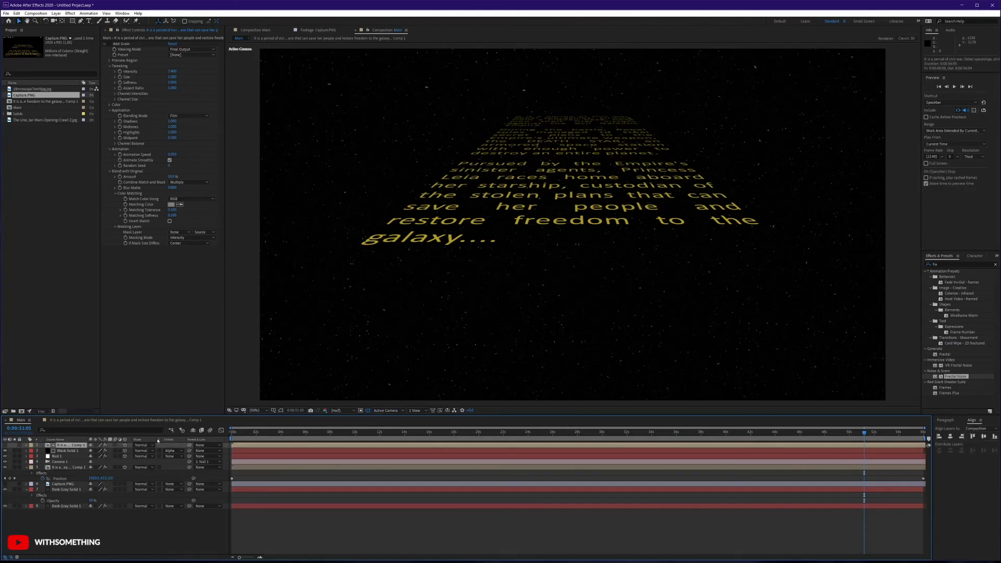
key(p)
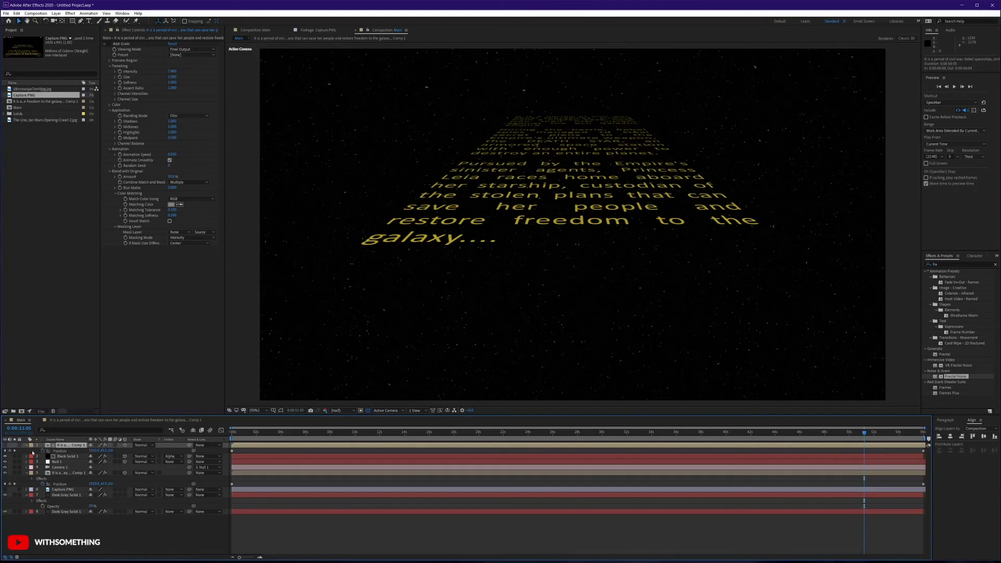
click(66, 457)
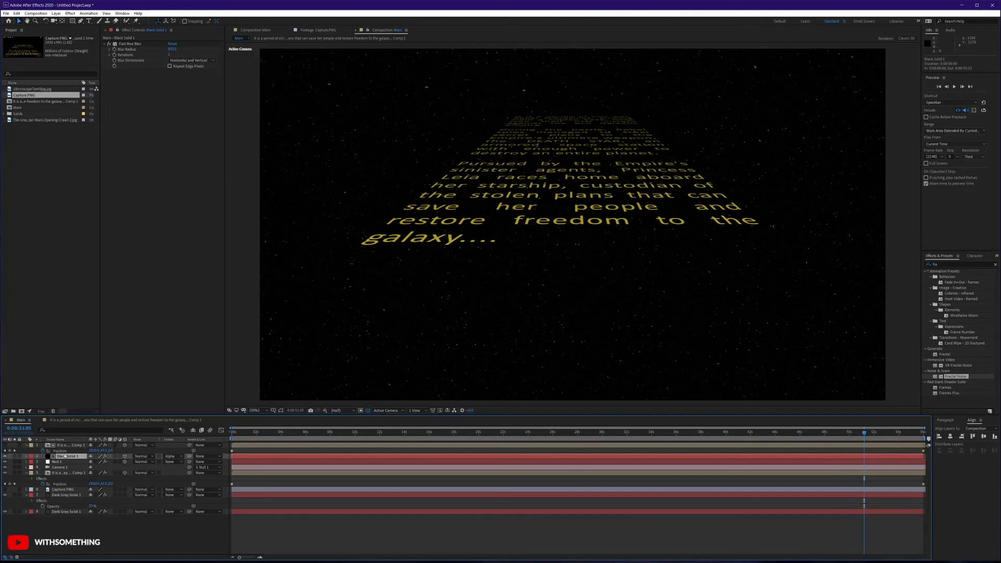
key(p)
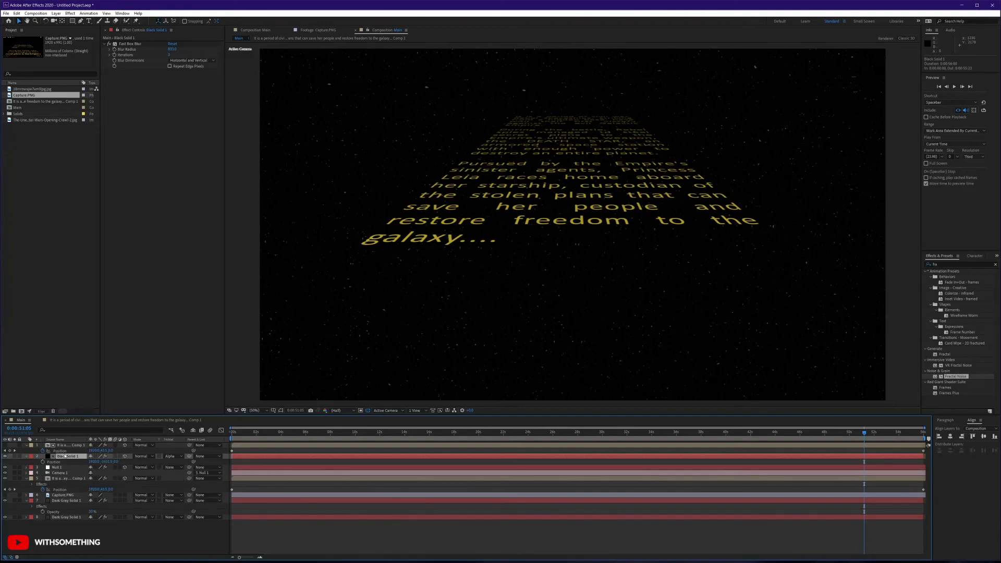
drag(107, 461, 77, 462)
Try Fast Box Blur radii of 5000 and 50 on the black solid
click(68, 457)
click(171, 49)
text(50)
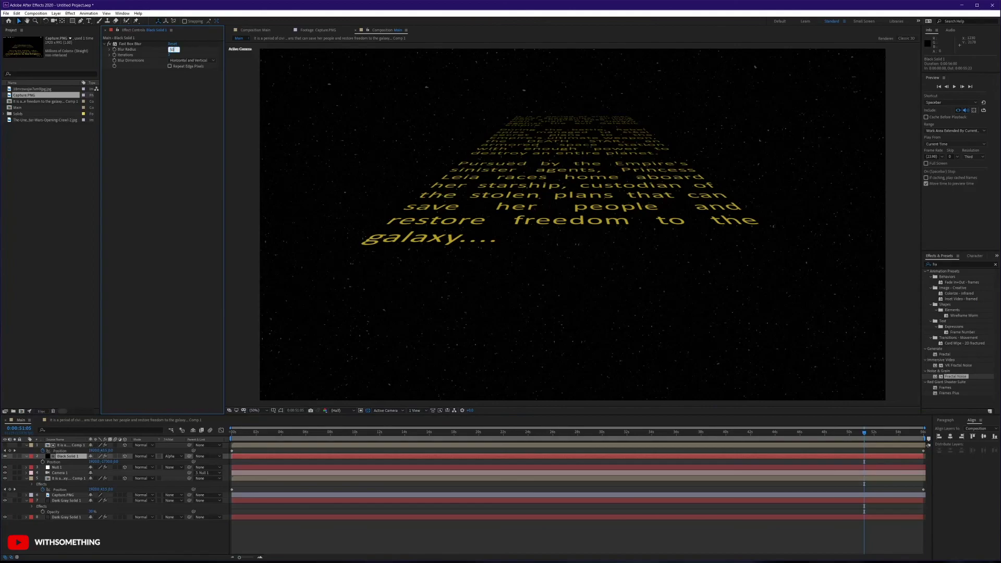
text(00)
key(Return)
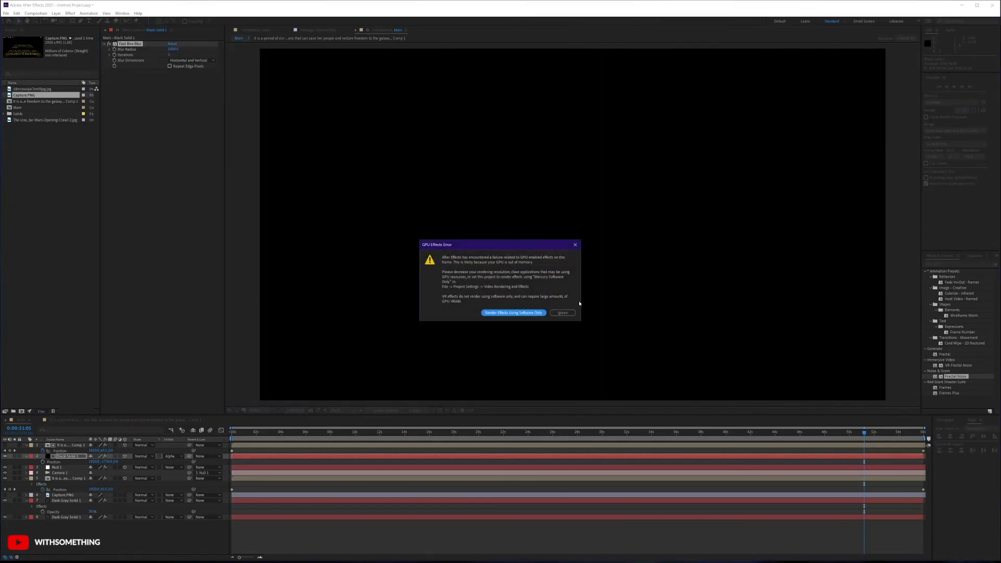
click(568, 312)
click(173, 49)
text(50)
key(Return)
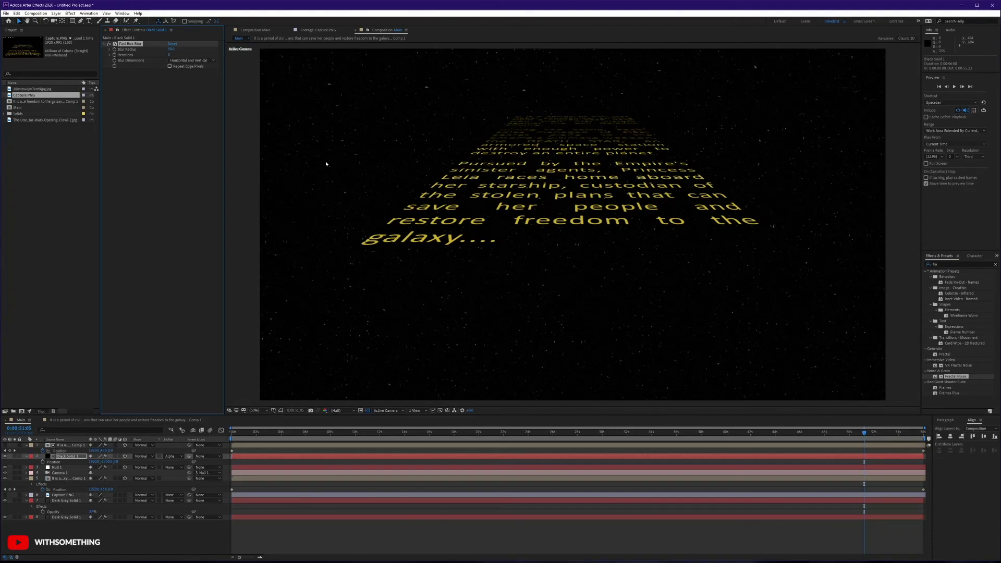
Save the project to the Desktop as Untitled Project.aep
key(ctrl+s)
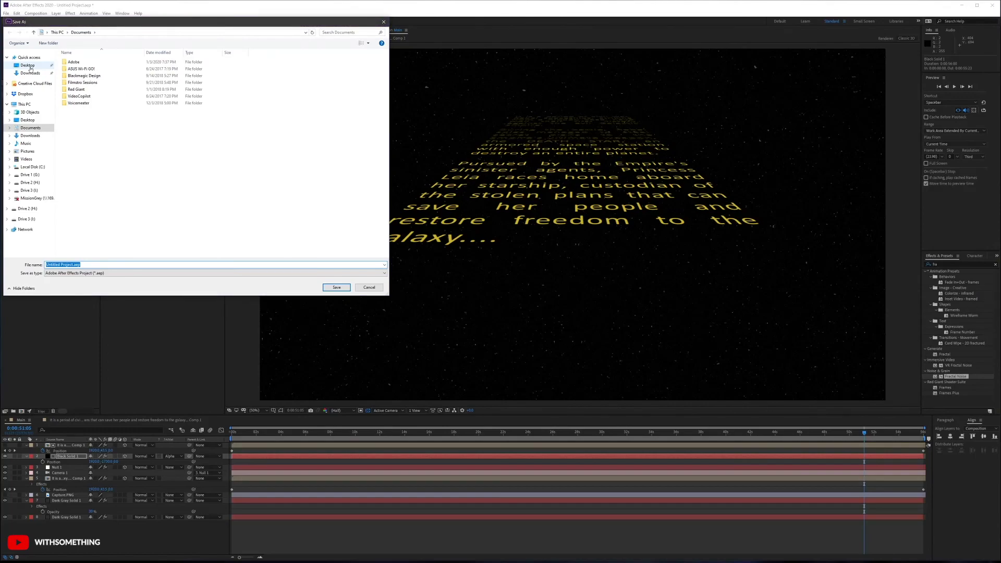
click(28, 65)
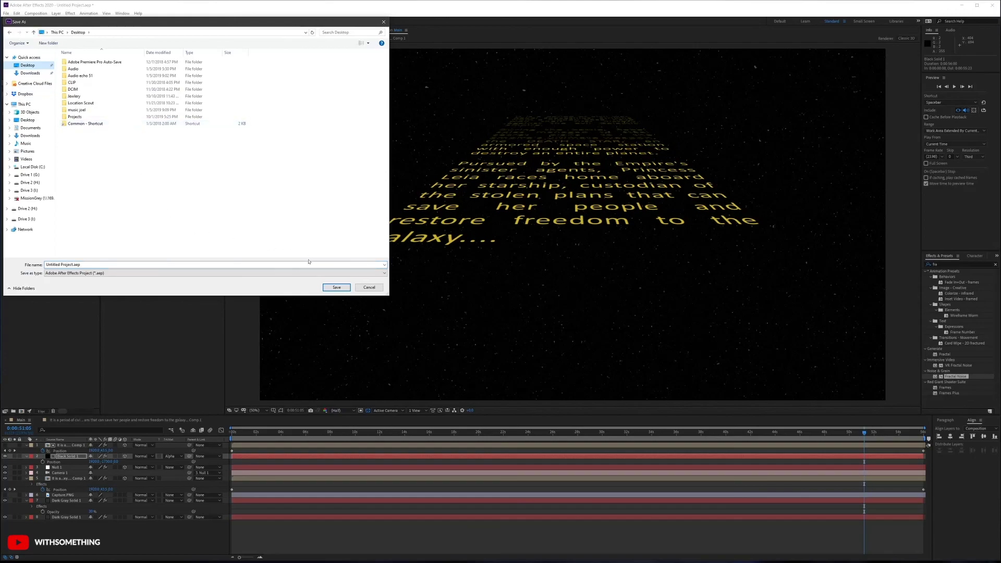
click(336, 287)
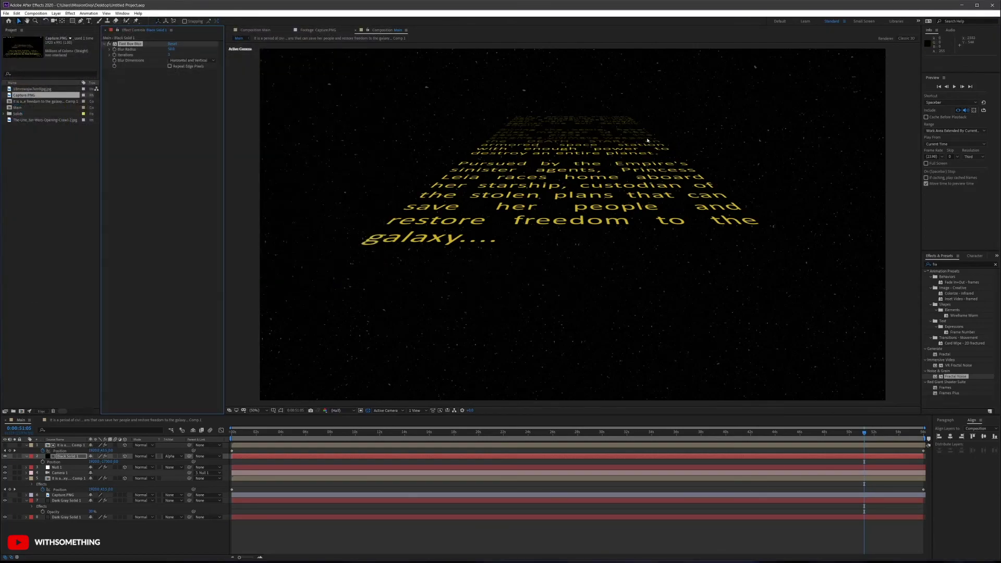
Increase the black solid's Fast Box Blur radius and set the blur iterations to 6
click(172, 49)
text(50)
key(Return)
click(169, 55)
text(6)
key(Return)
Solo the black solid to compare it with No Track Matte and Alpha Matte, keeping Alpha Matte, and end the solo
click(15, 457)
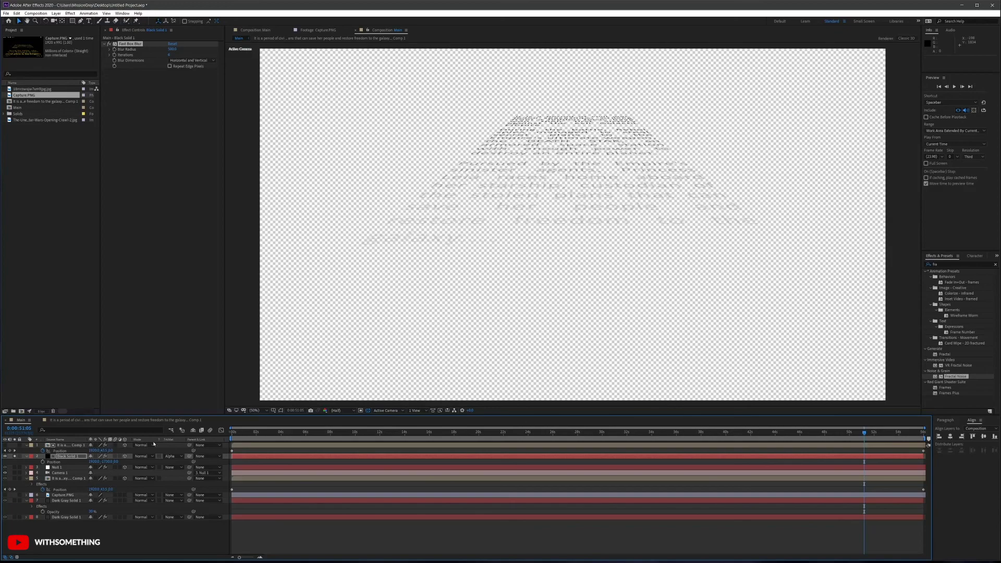
click(166, 457)
click(170, 462)
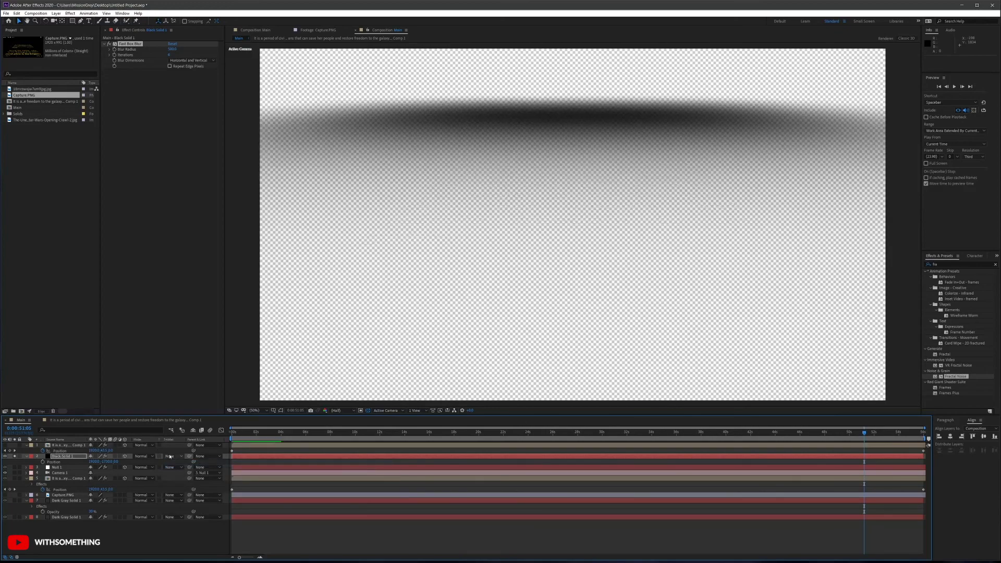
click(170, 457)
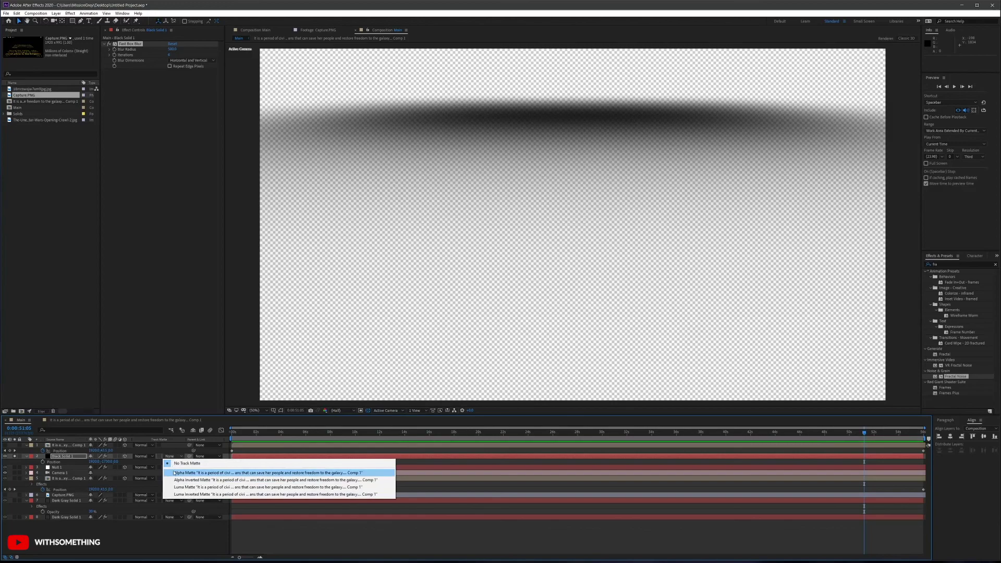
click(174, 472)
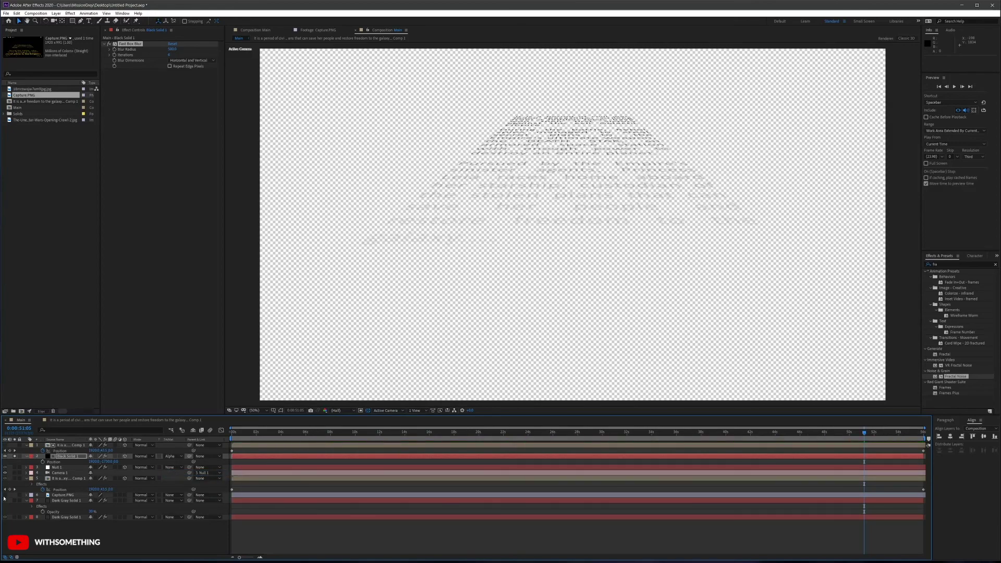
click(15, 457)
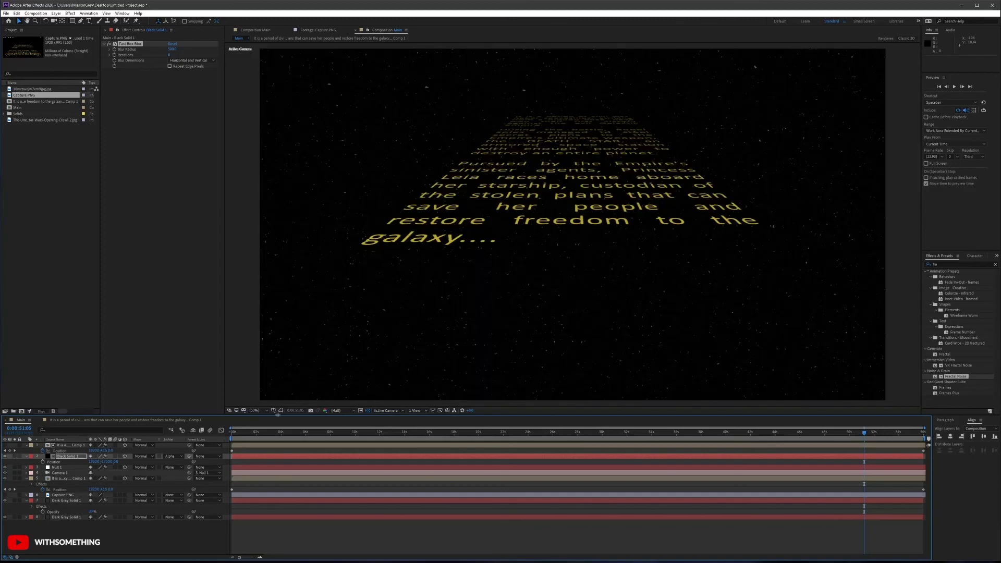
Scrub through the composition to check how the far end of the crawl fades, stopping at about 33 seconds
drag(249, 432, 870, 448)
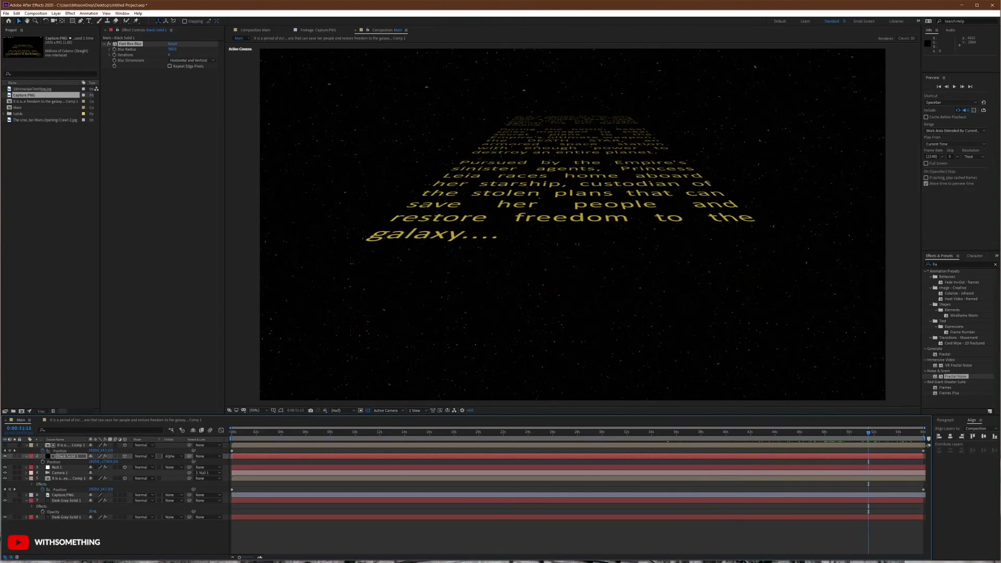
drag(887, 436, 648, 445)
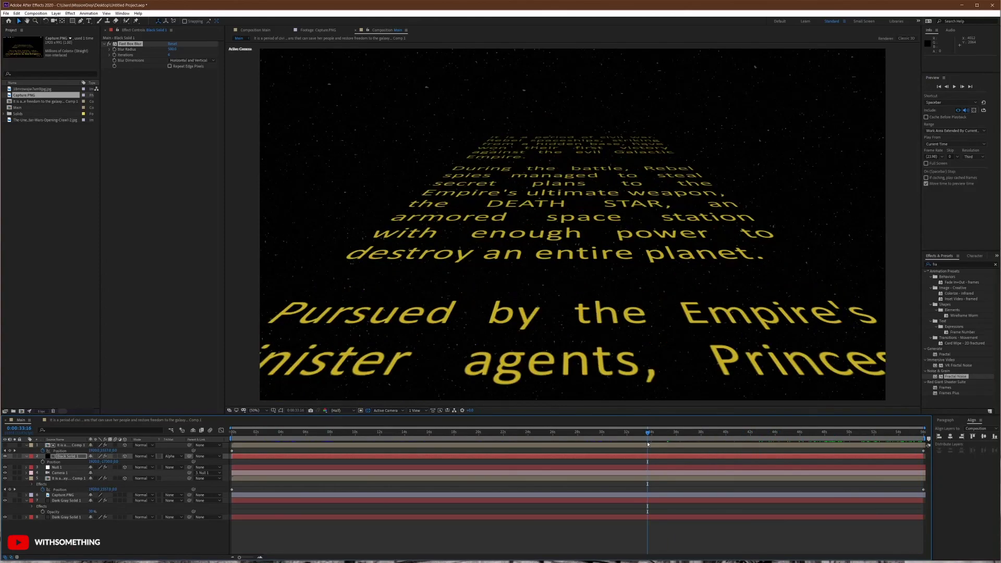